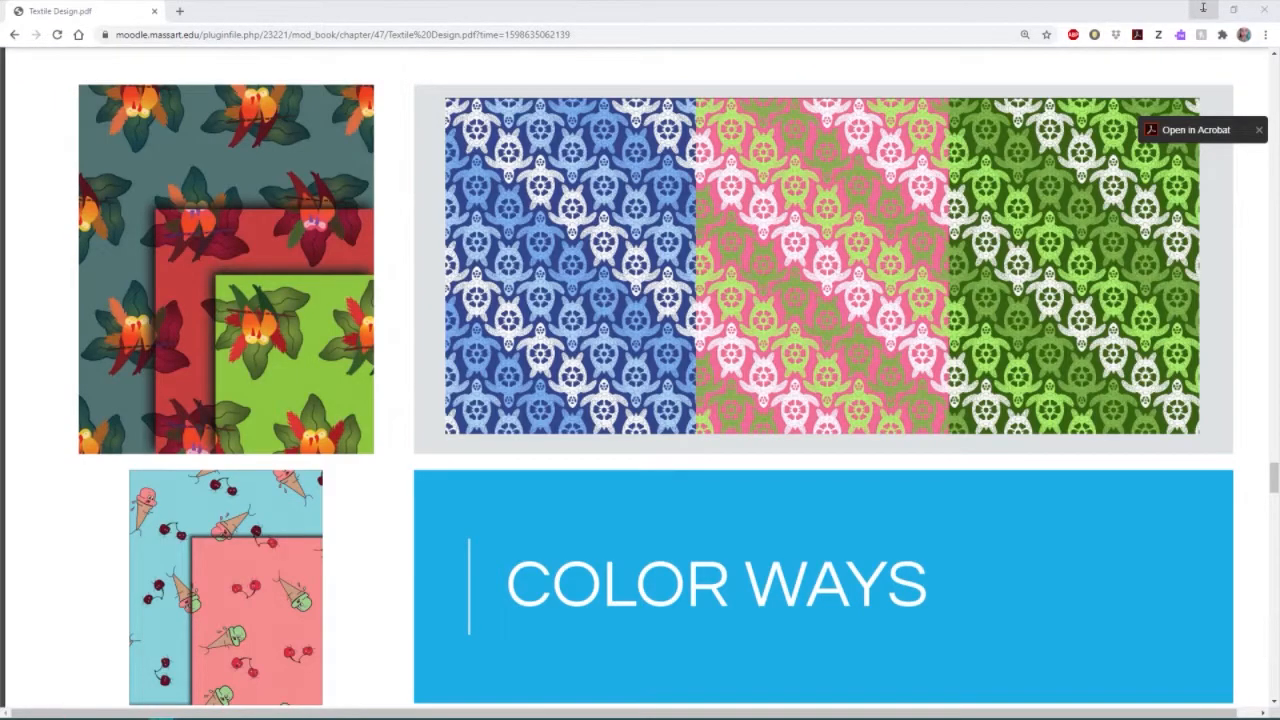
- Switch to Illustrator and add three blank 11 x 17 in artboards to the row of three pattern artboards
{"action": "left_click", "coordinate": [1205, 14]}
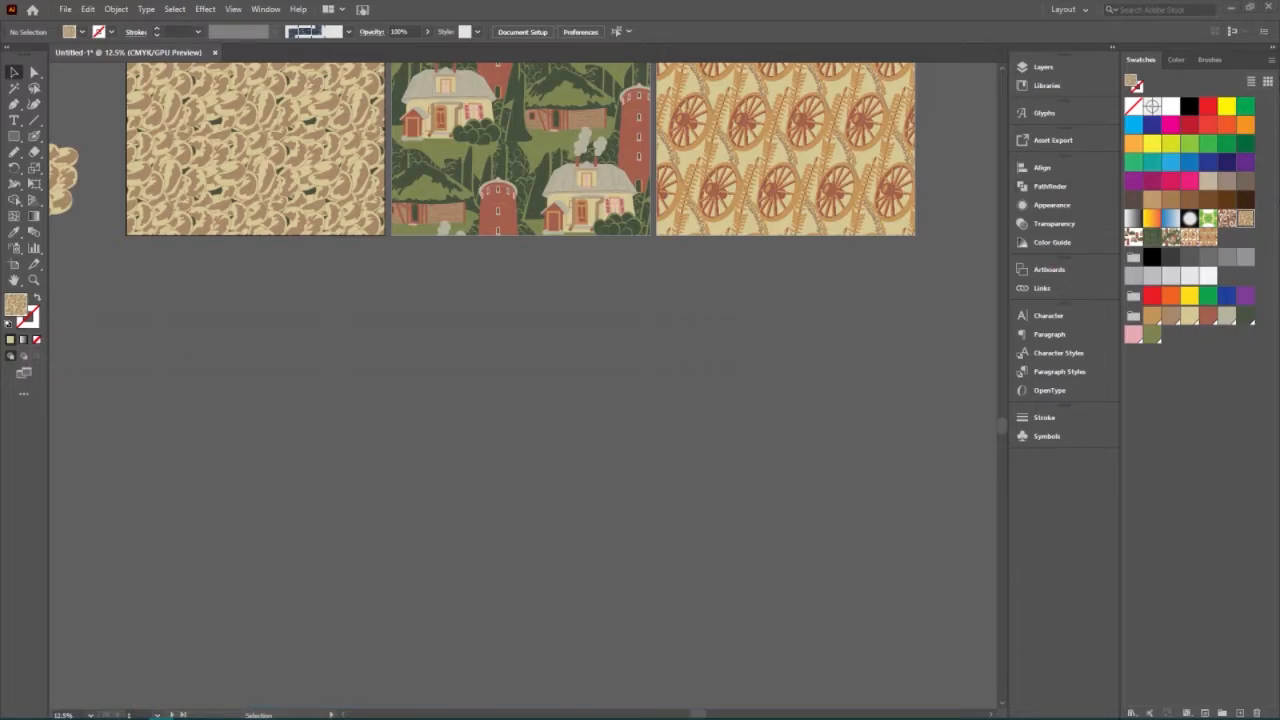
{"action": "scroll", "coordinate": [489, 348], "scroll_direction": "up", "scroll_amount": 1}
{"action": "scroll", "coordinate": [487, 349], "scroll_direction": "up", "scroll_amount": 5}
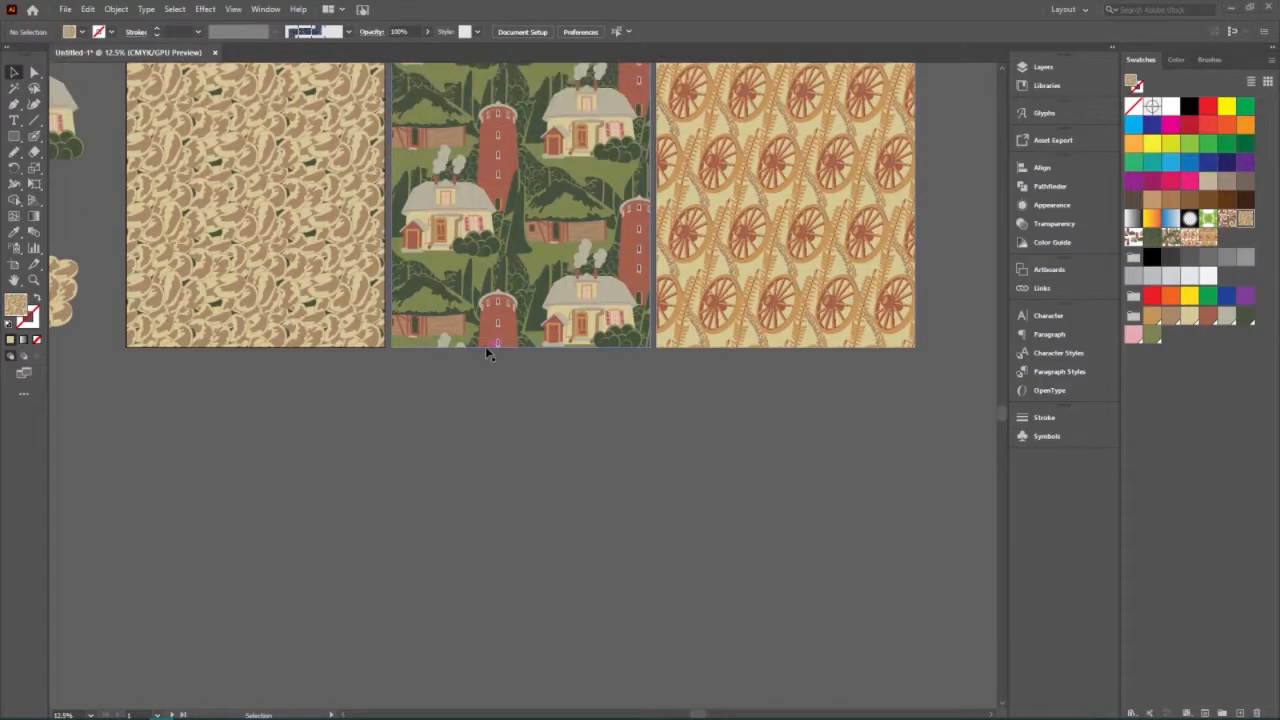
{"action": "scroll", "coordinate": [398, 442], "scroll_direction": "up", "scroll_amount": 4}
{"action": "scroll", "coordinate": [398, 436], "scroll_direction": "down", "scroll_amount": 4}
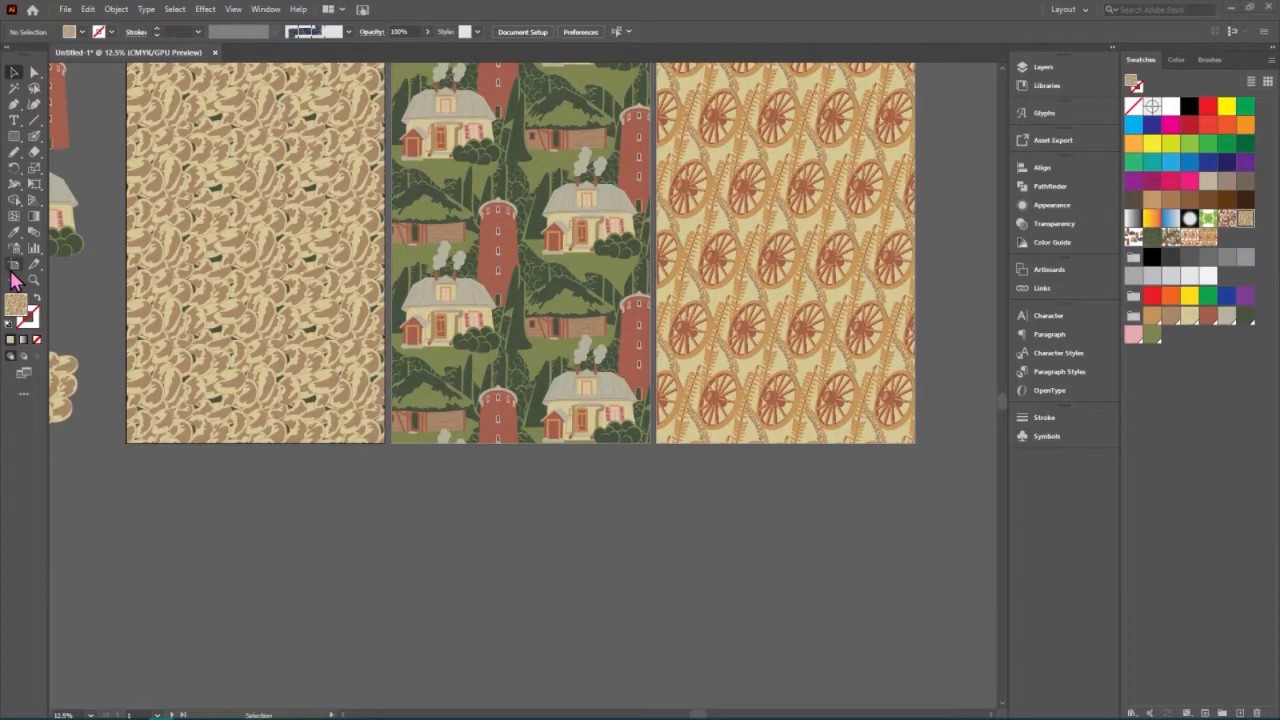
{"action": "left_click", "coordinate": [14, 266]}
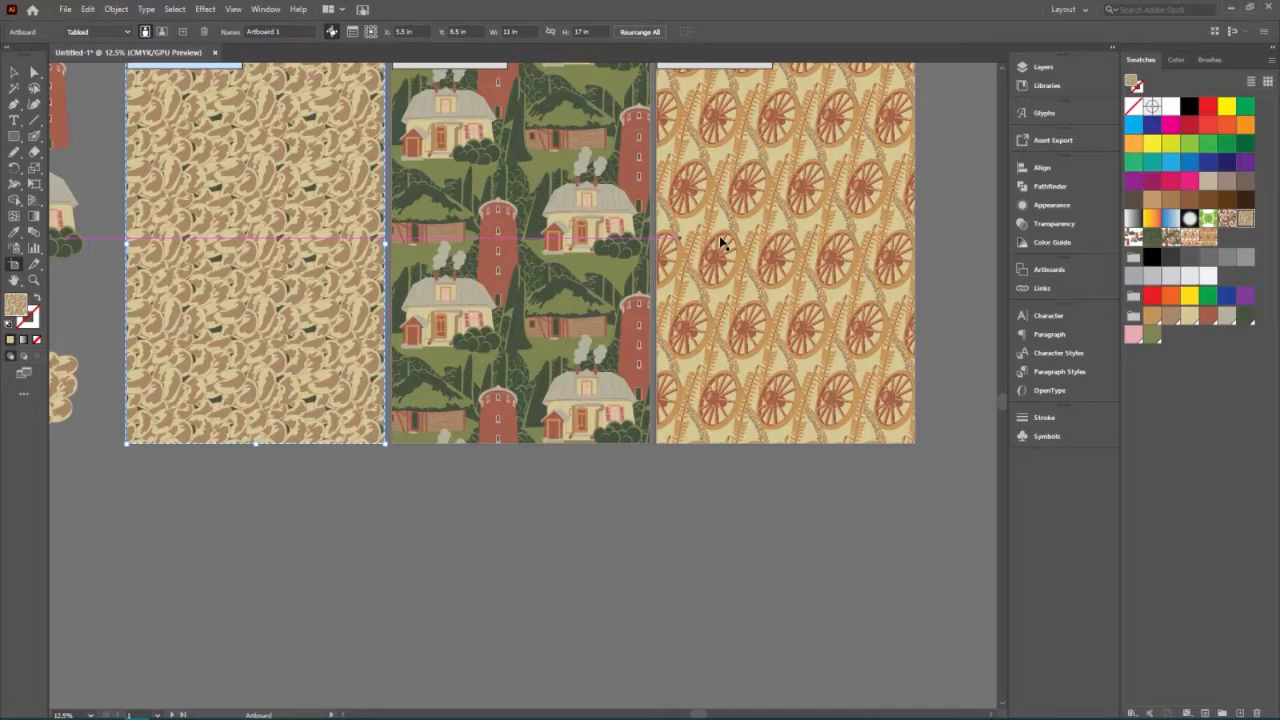
{"action": "left_click", "coordinate": [182, 32]}
{"action": "left_click", "coordinate": [182, 32]}
{"action": "left_click", "coordinate": [182, 32]}
- Move Artboards 4, 5 and 6 together into a second row directly below Artboards 1, 2 and 3
{"action": "left_click", "coordinate": [364, 284]}
{"action": "left_click", "coordinate": [493, 285]}
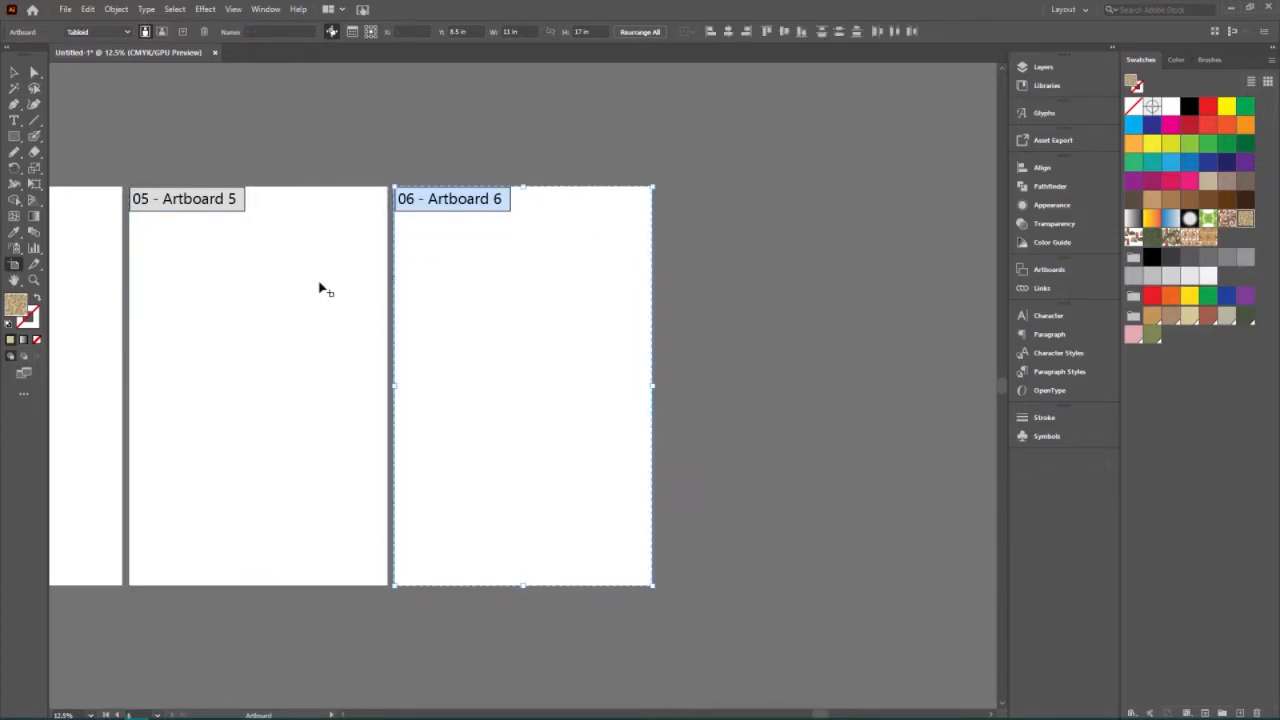
{"action": "left_click", "coordinate": [320, 289], "text": "shift"}
{"action": "left_click", "coordinate": [105, 335], "text": "shift"}
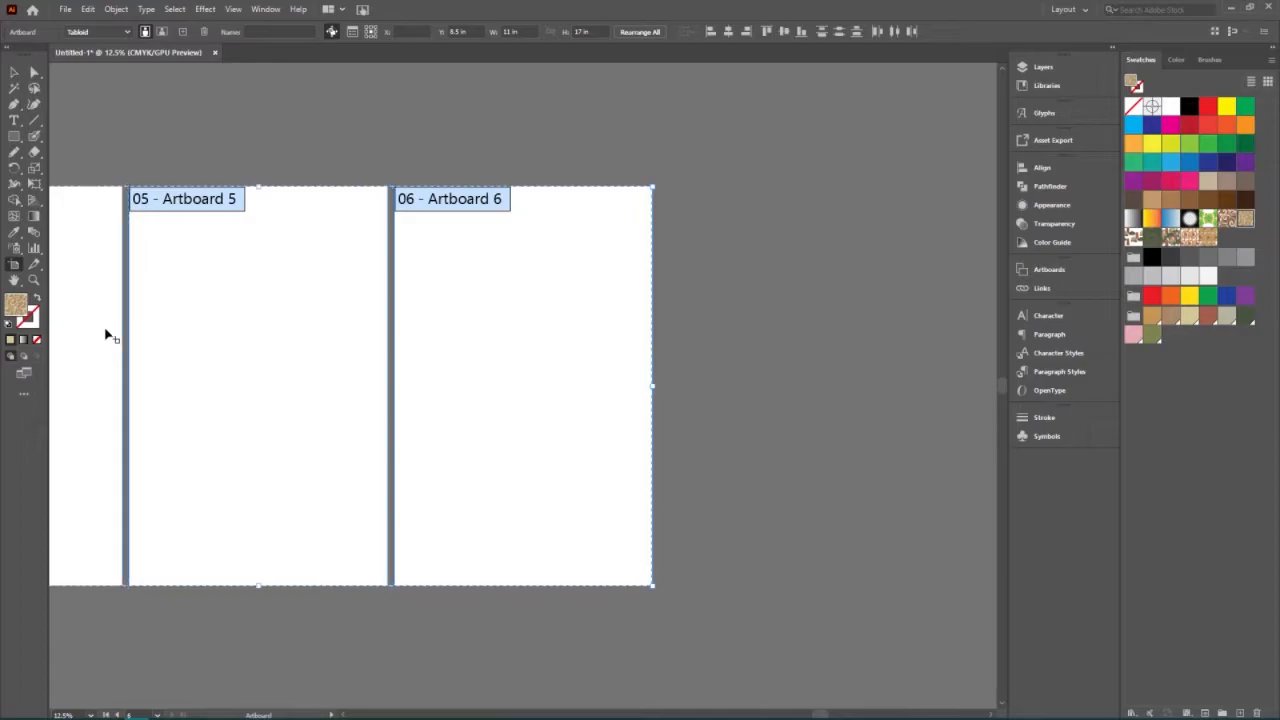
{"action": "key", "text": "ctrl+minus"}
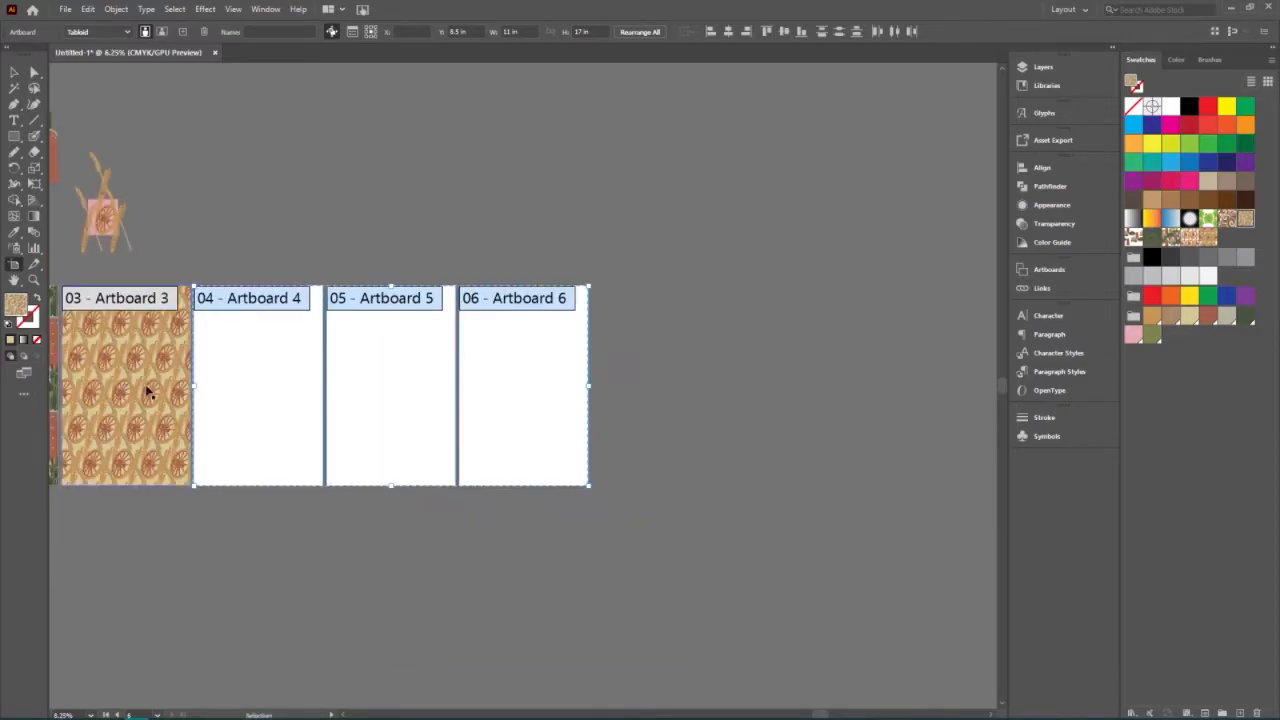
{"action": "scroll", "coordinate": [500, 449], "scroll_direction": "left", "scroll_amount": 6}
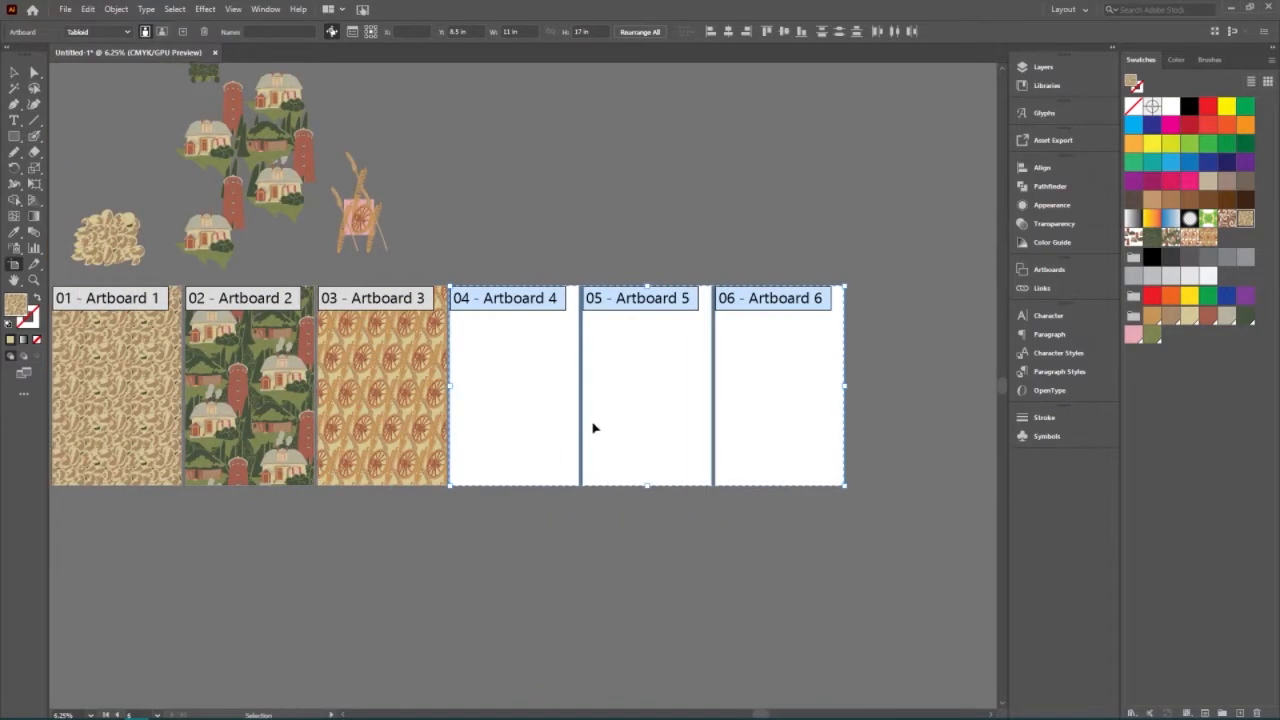
{"action": "scroll", "coordinate": [592, 436], "scroll_direction": "left", "scroll_amount": 2}
{"action": "left_click_drag", "start_coordinate": [604, 358], "coordinate": [211, 565]}
{"action": "left_click", "coordinate": [635, 563]}
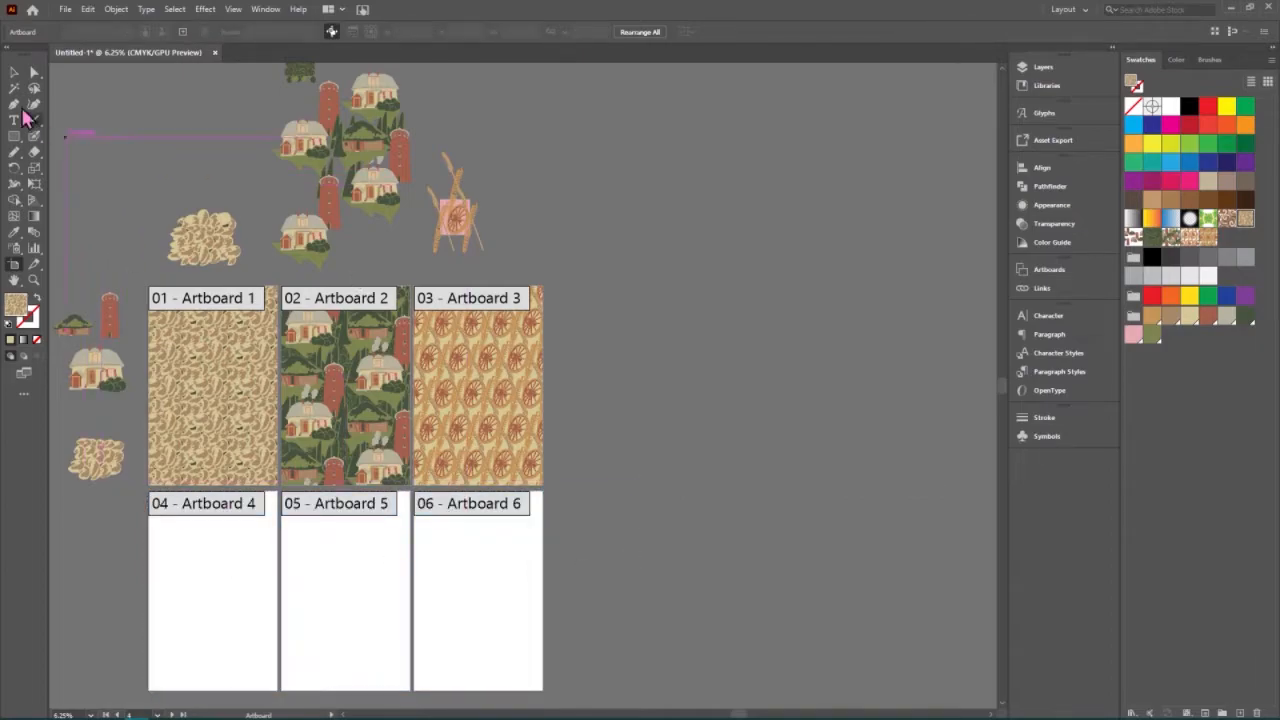
- Inspect the three pattern-filled rectangles on the upper artboards and the blank artboards below them
{"action": "left_click", "coordinate": [15, 80]}
{"action": "left_click", "coordinate": [218, 395]}
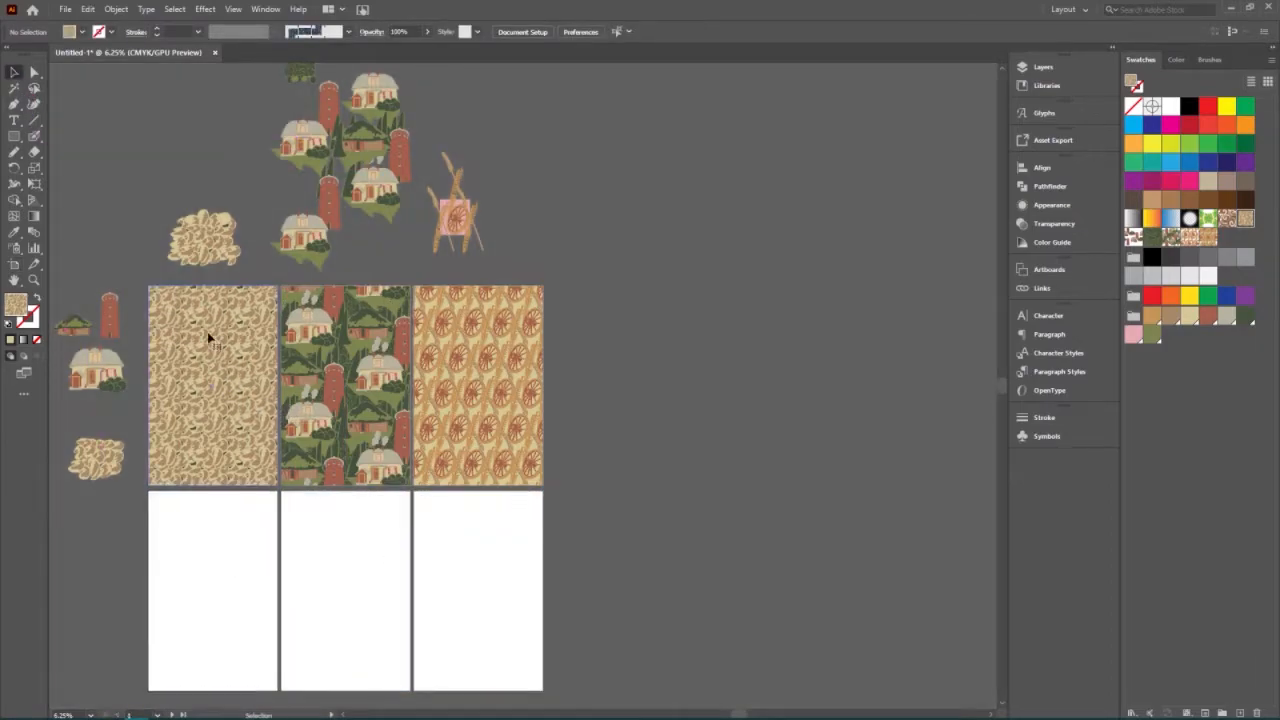
{"action": "left_click", "coordinate": [322, 392]}
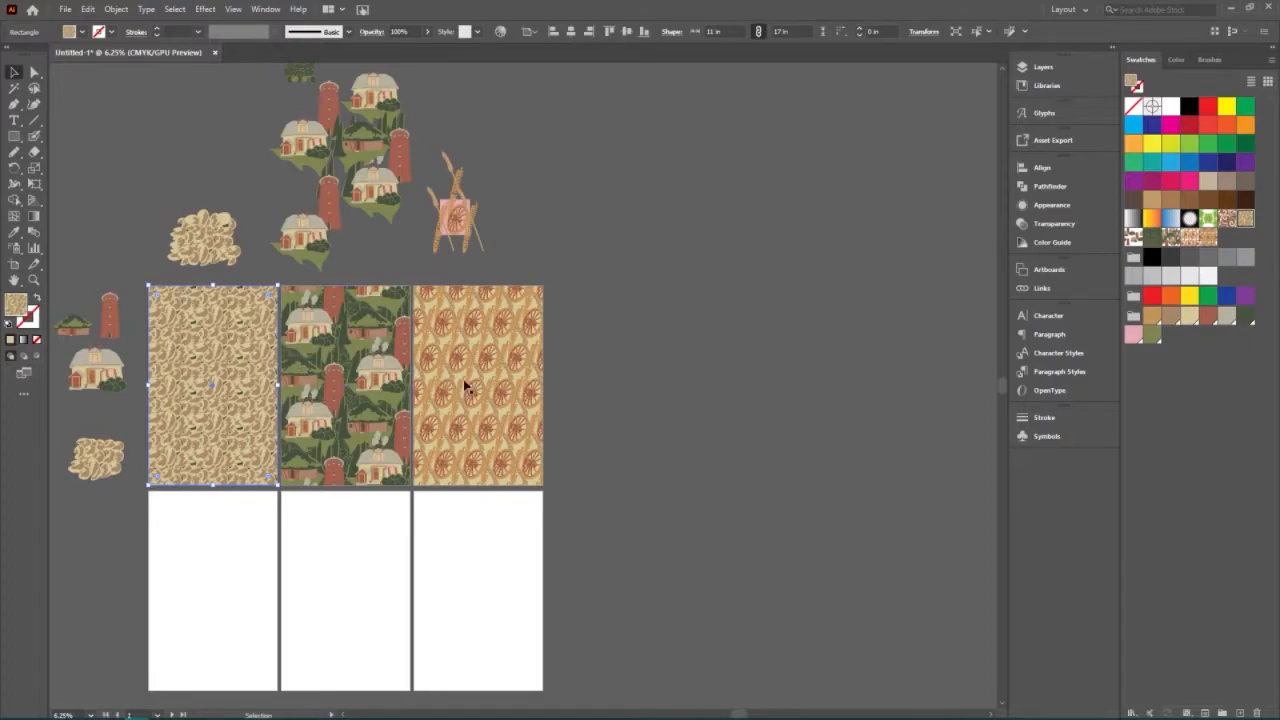
{"action": "left_click", "coordinate": [466, 388]}
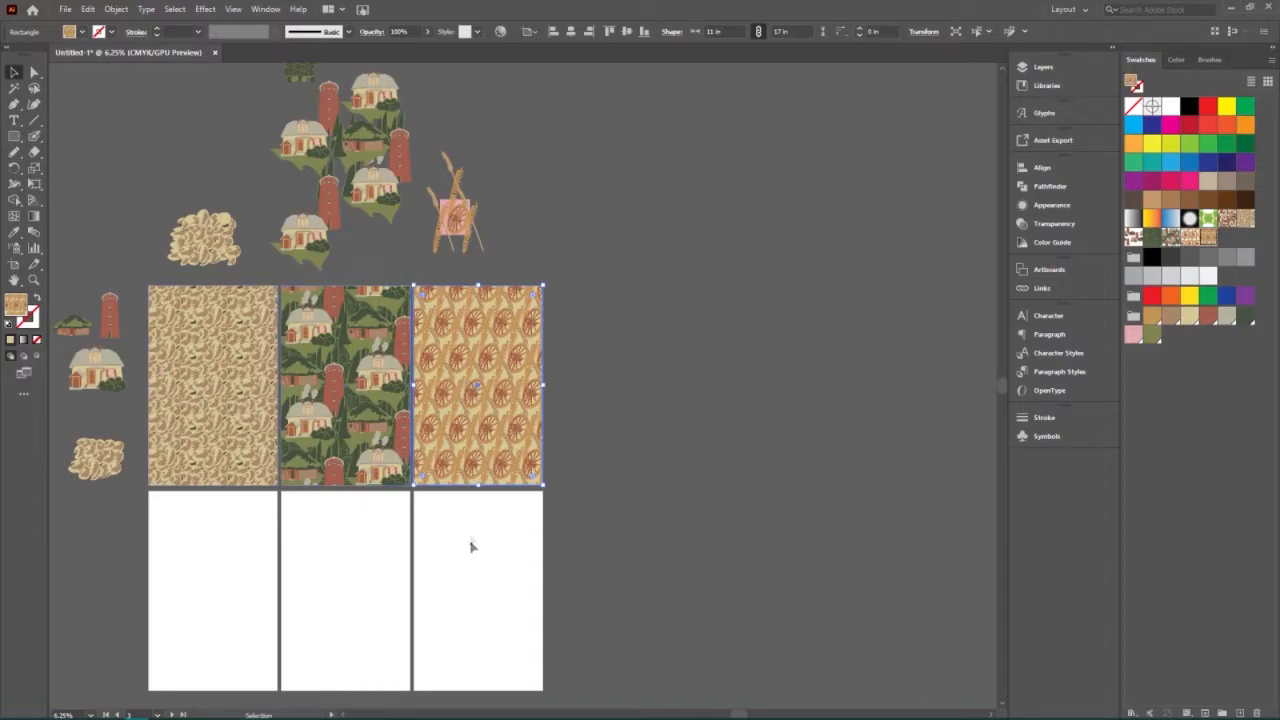
{"action": "scroll", "coordinate": [265, 560], "scroll_direction": "down", "scroll_amount": 1}
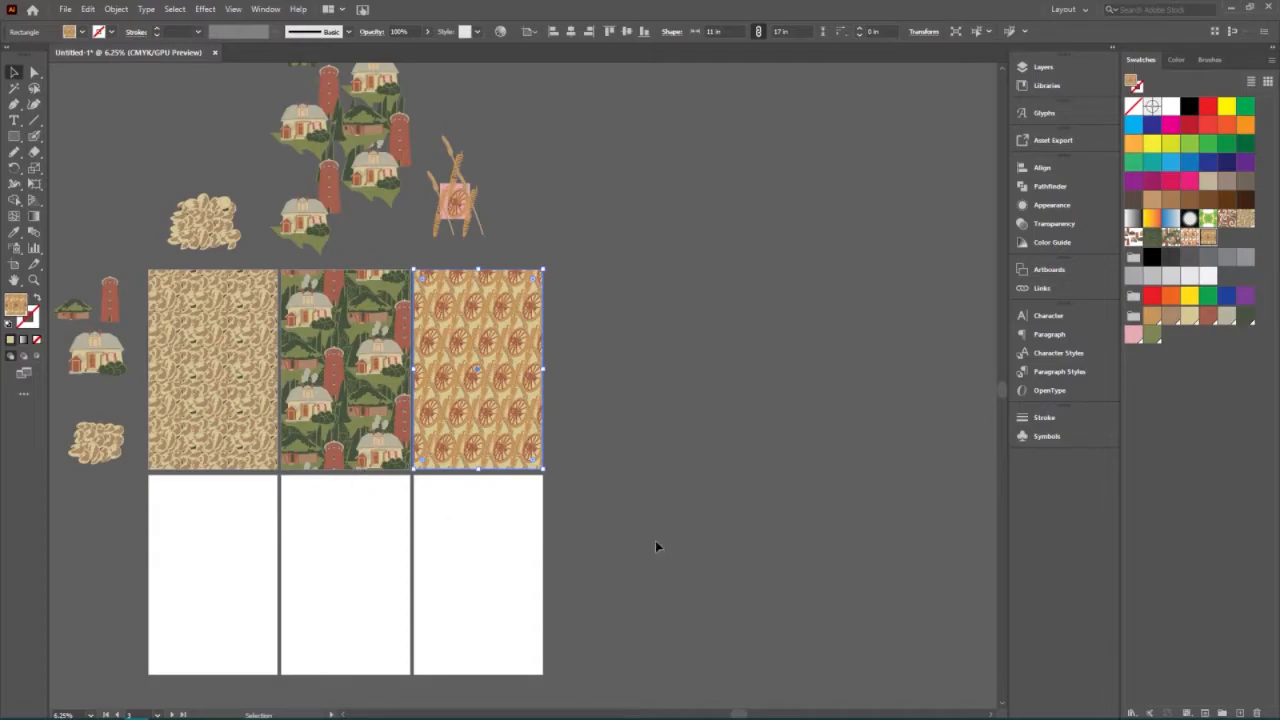
{"action": "scroll", "coordinate": [671, 539], "scroll_direction": "down", "scroll_amount": 2}
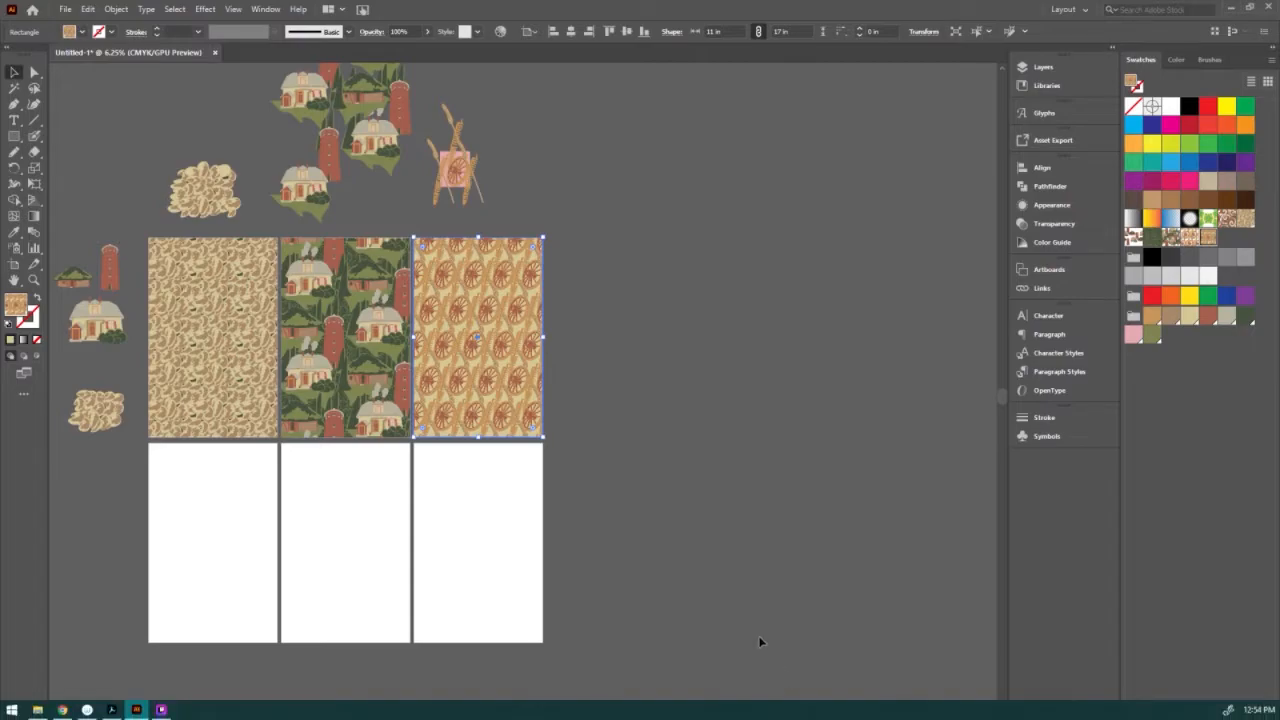
{"action": "left_click_drag", "start_coordinate": [735, 715], "coordinate": [717, 716]}
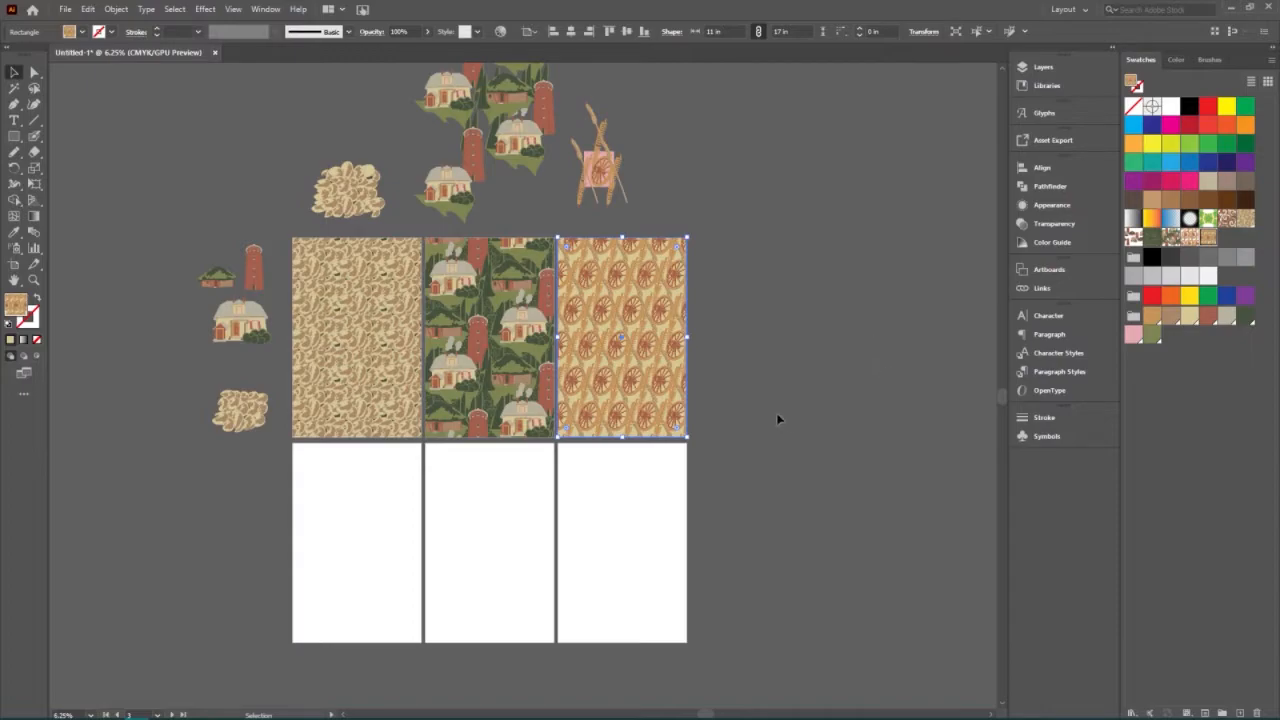
{"action": "left_click", "coordinate": [395, 372]}
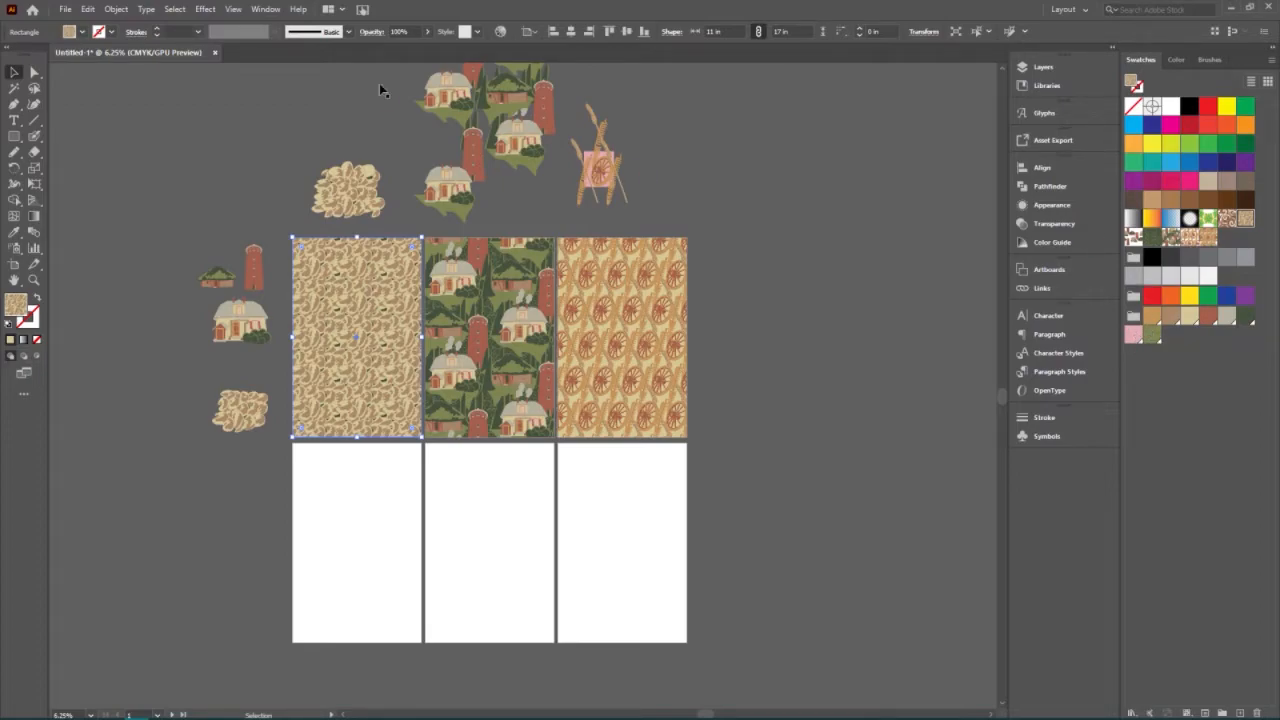
- Draw a square about 1.9 in wide beside the wagon-wheel pattern and fill it with the custom group's ochre swatch
{"action": "left_click", "coordinate": [14, 137]}
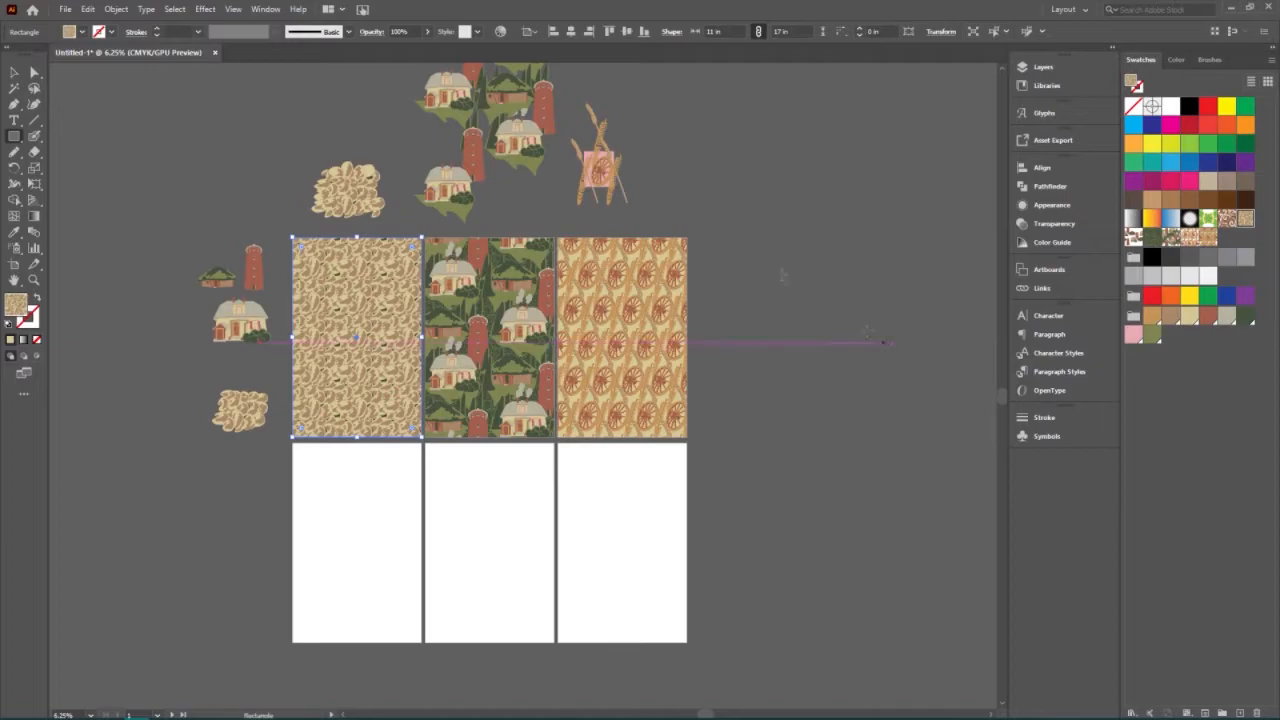
{"action": "mouse_move", "coordinate": [745, 321]}
{"action": "left_mouse_down"}
{"action": "mouse_move", "coordinate": [771, 334]}
{"action": "mouse_move", "coordinate": [758, 332]}
{"action": "left_mouse_up"}
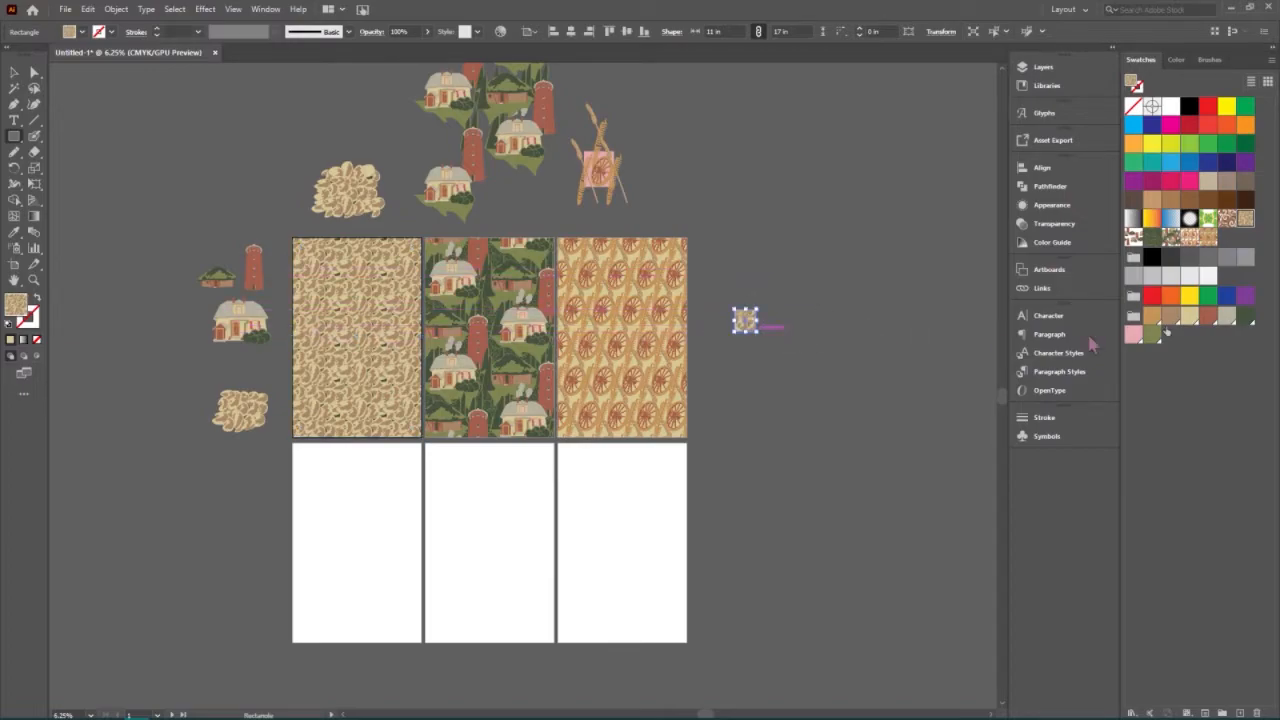
{"action": "key", "text": "comma"}
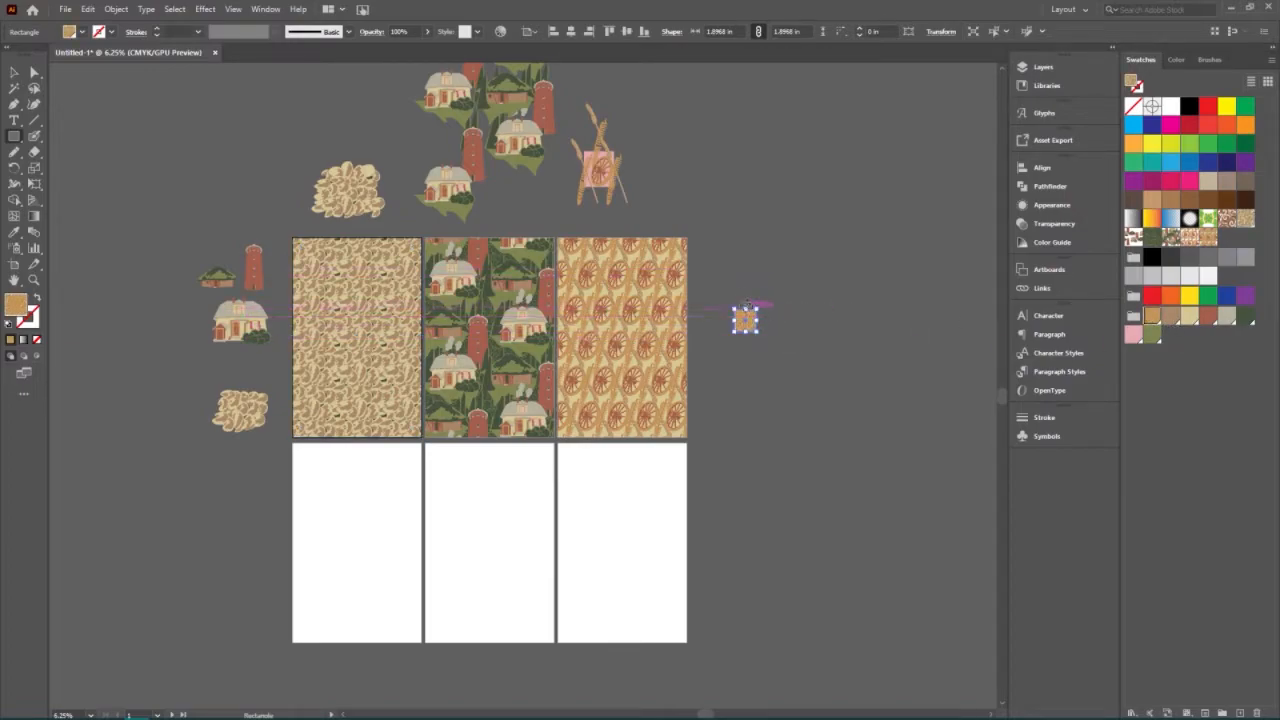
- Duplicate the ochre square horizontally into an evenly spaced row of eight squares
{"action": "left_click", "coordinate": [14, 73]}
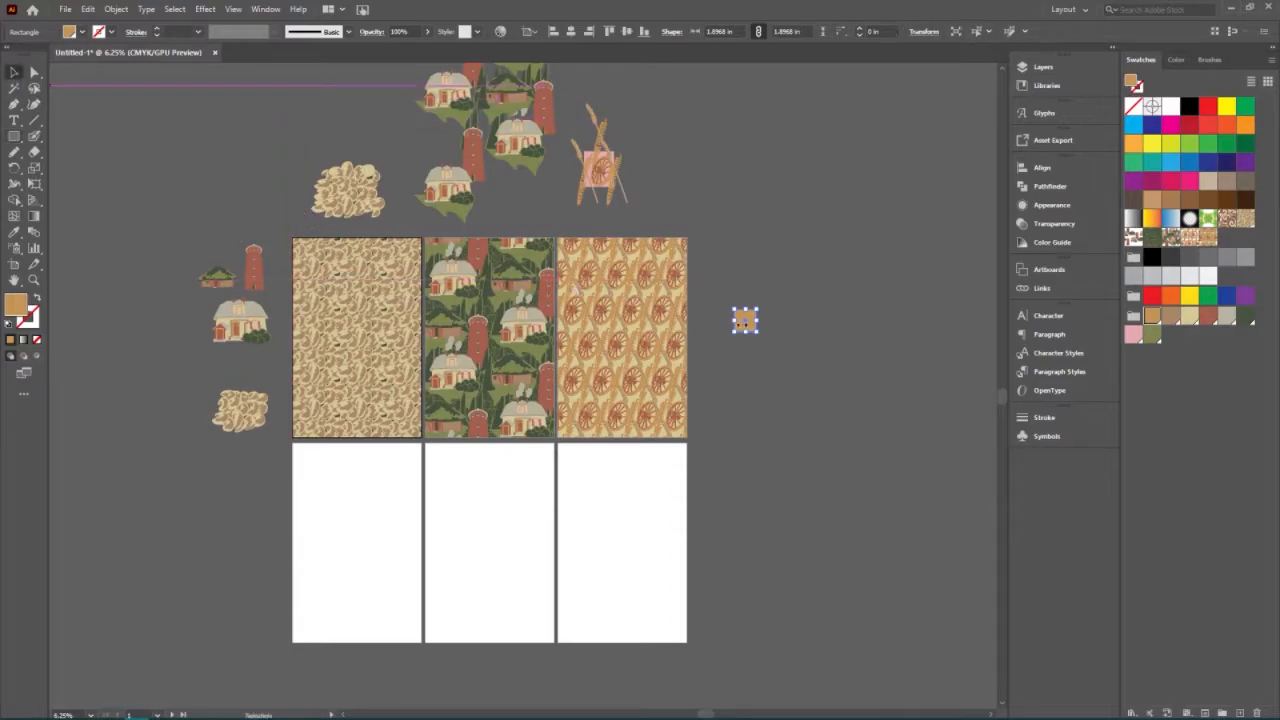
{"action": "scroll", "coordinate": [778, 340], "scroll_direction": "right", "scroll_amount": 5}
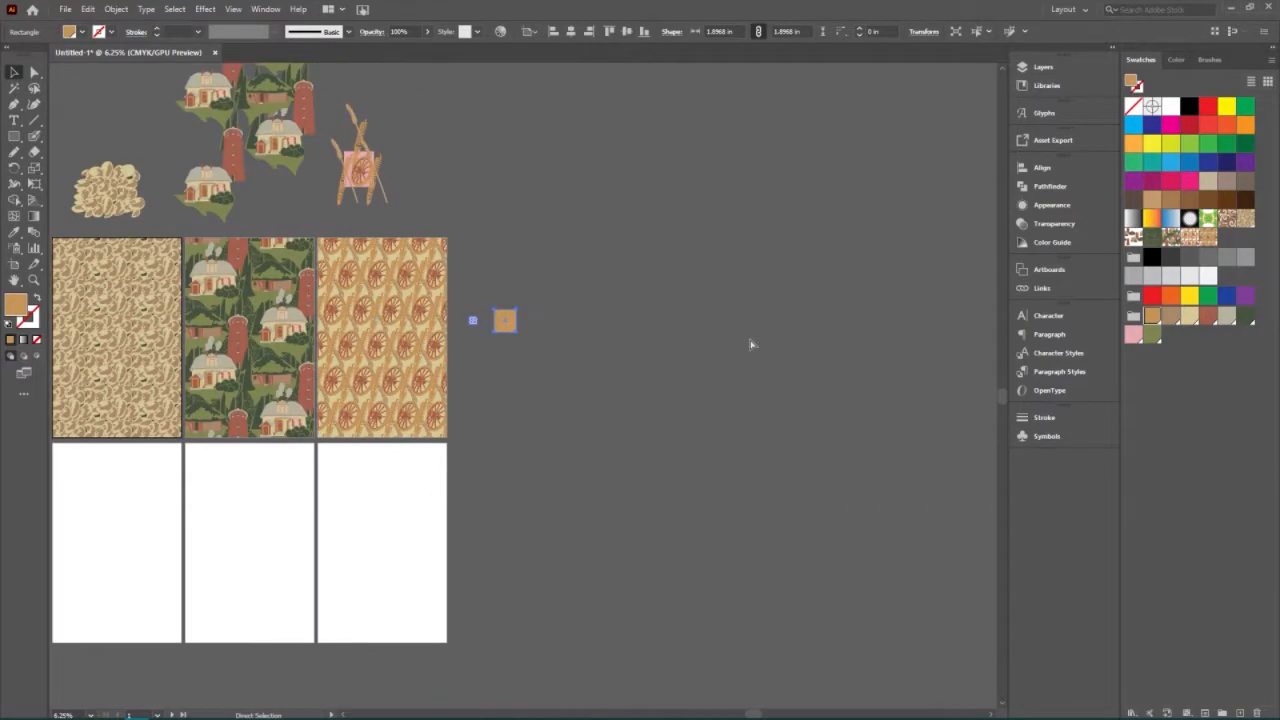
{"action": "key", "text": "ctrl+equal"}
{"action": "key", "text": "ctrl+equal"}
{"action": "key", "text": "ctrl+equal"}
{"action": "key", "text": "ctrl+equal"}
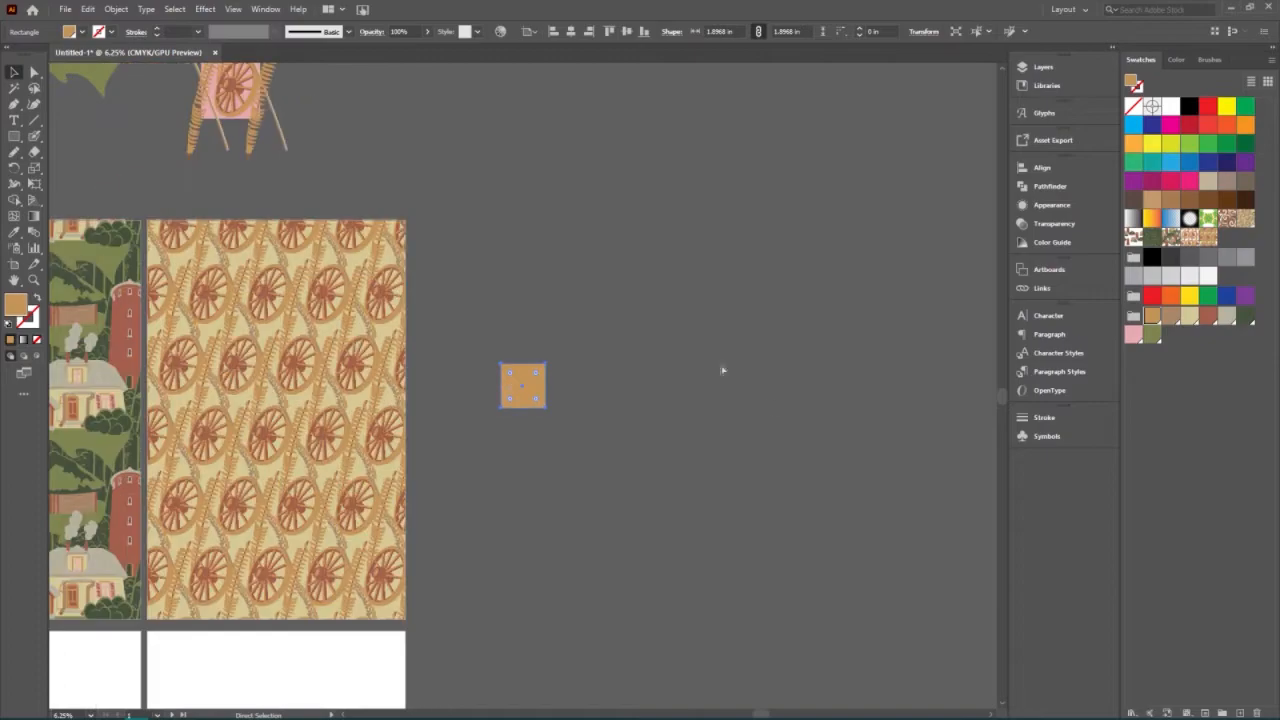
{"action": "scroll", "coordinate": [751, 420], "scroll_direction": "right", "scroll_amount": 4}
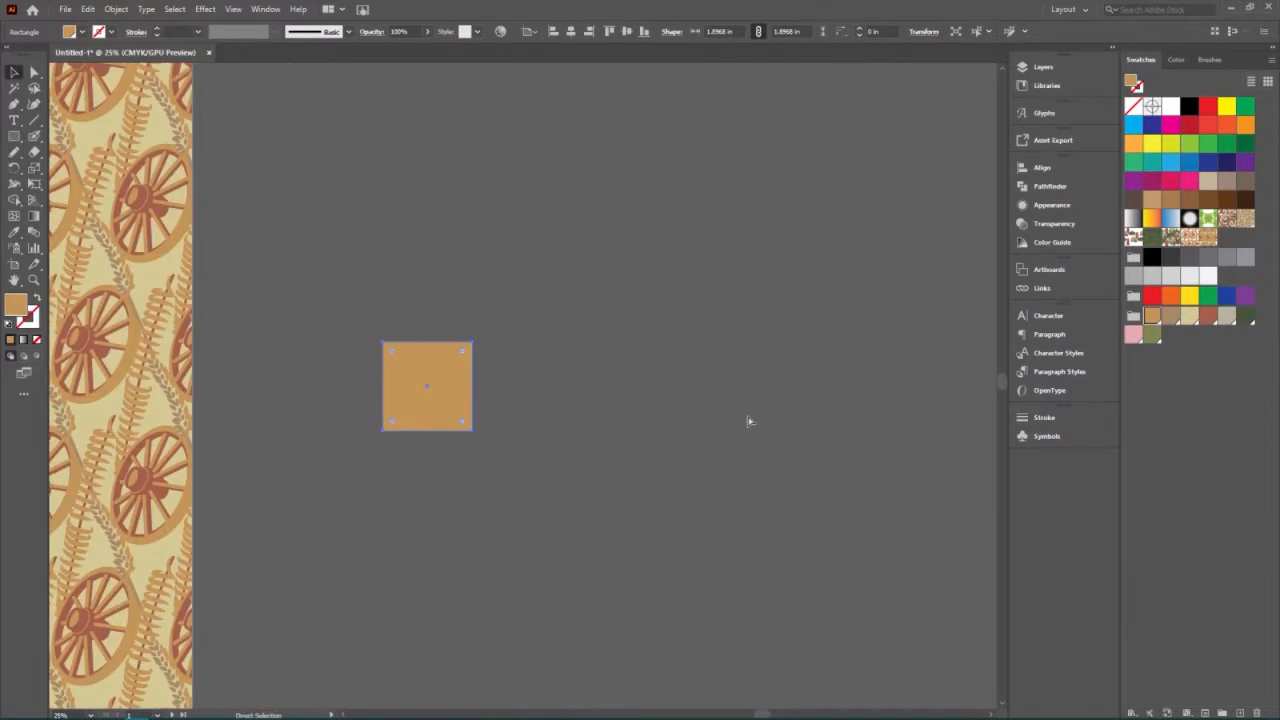
{"action": "left_click_drag", "start_coordinate": [315, 408], "coordinate": [622, 407]}
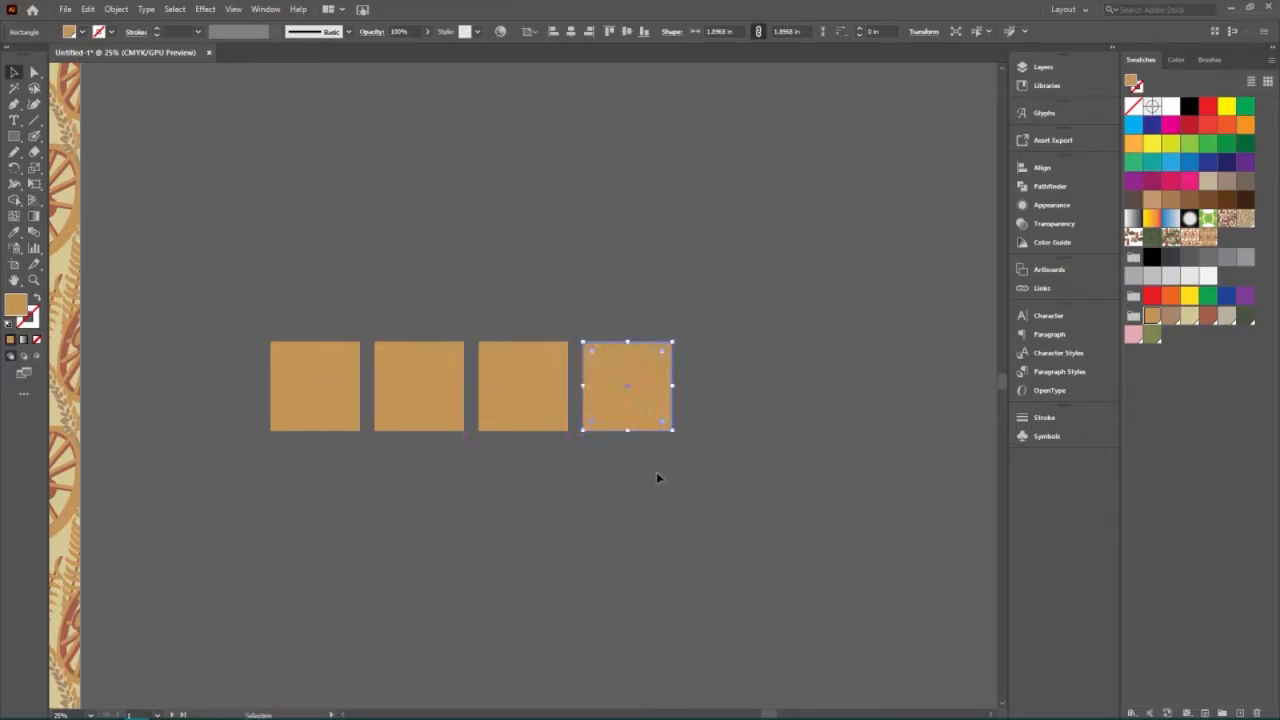
{"action": "key", "text": "ctrl+a"}
{"action": "left_click_drag", "start_coordinate": [350, 385], "coordinate": [751, 380]}
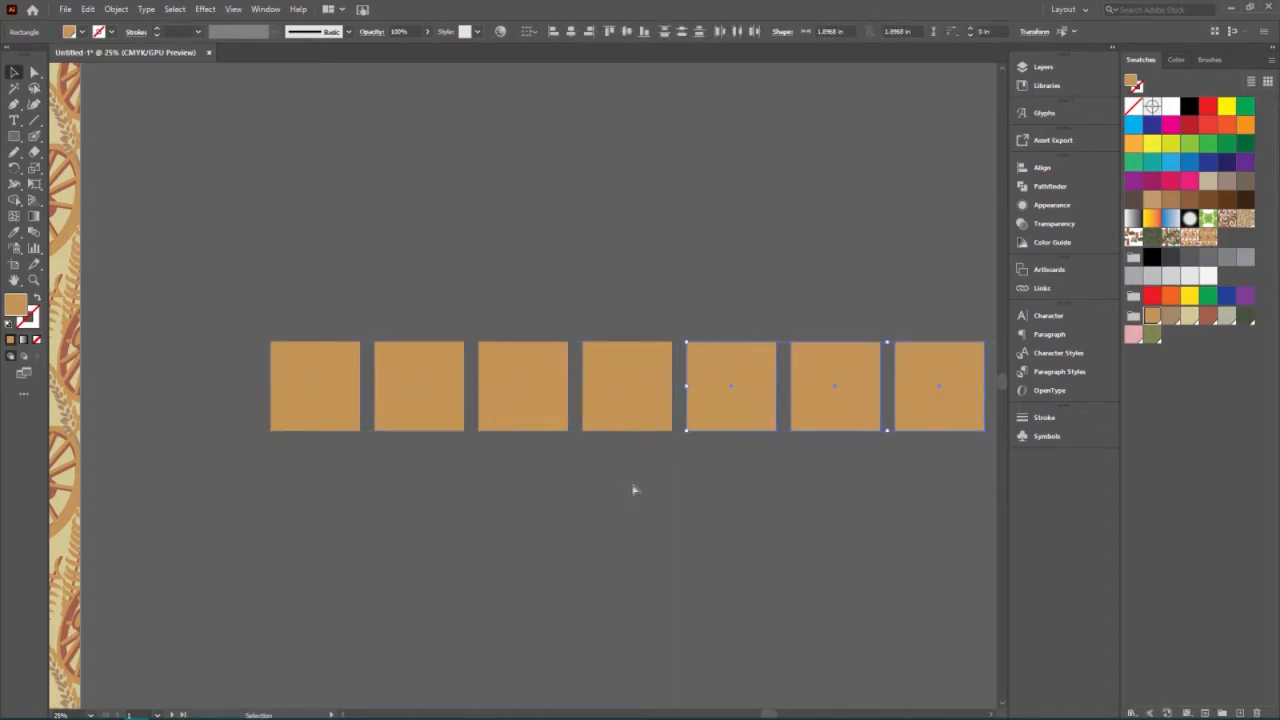
{"action": "scroll", "coordinate": [627, 488], "scroll_direction": "right", "scroll_amount": 2}
{"action": "scroll", "coordinate": [627, 488], "scroll_direction": "right", "scroll_amount": 2}
- Fill the second through sixth squares with the group's brown, pale yellow, rust red, grey and dark green swatches
{"action": "left_click", "coordinate": [253, 405]}
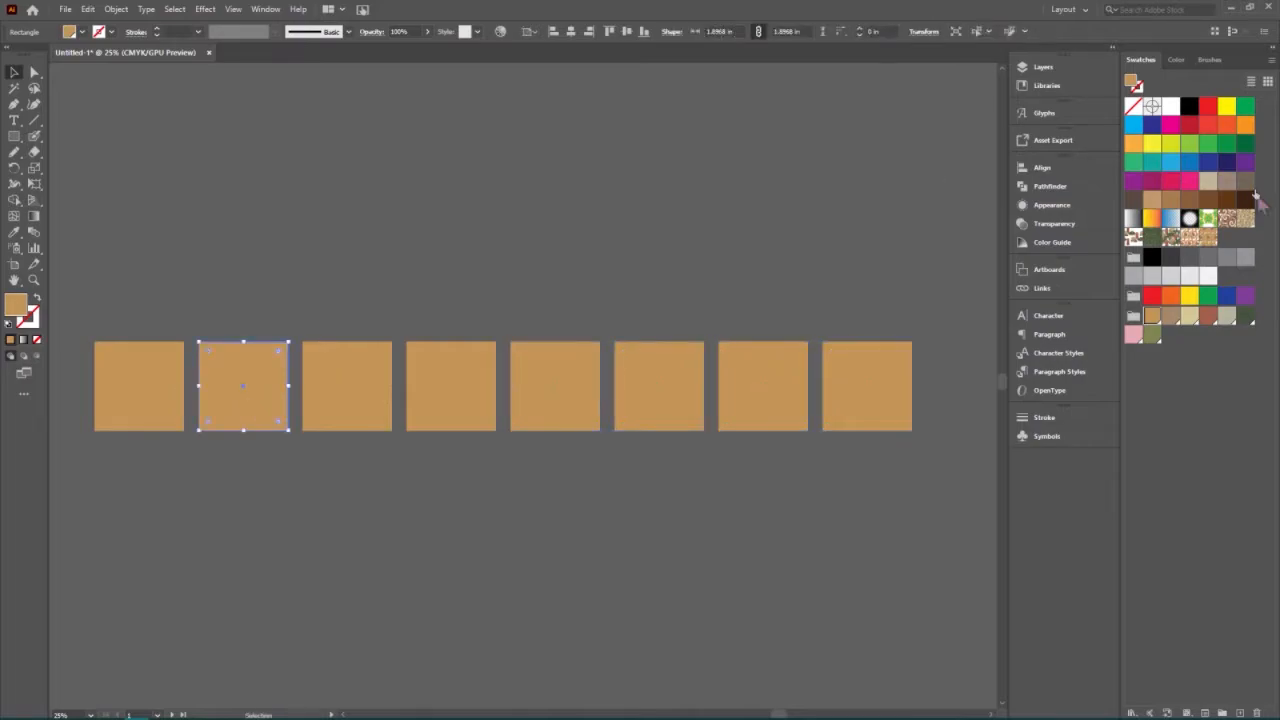
{"action": "left_click", "coordinate": [312, 420]}
{"action": "left_click", "coordinate": [1171, 316]}
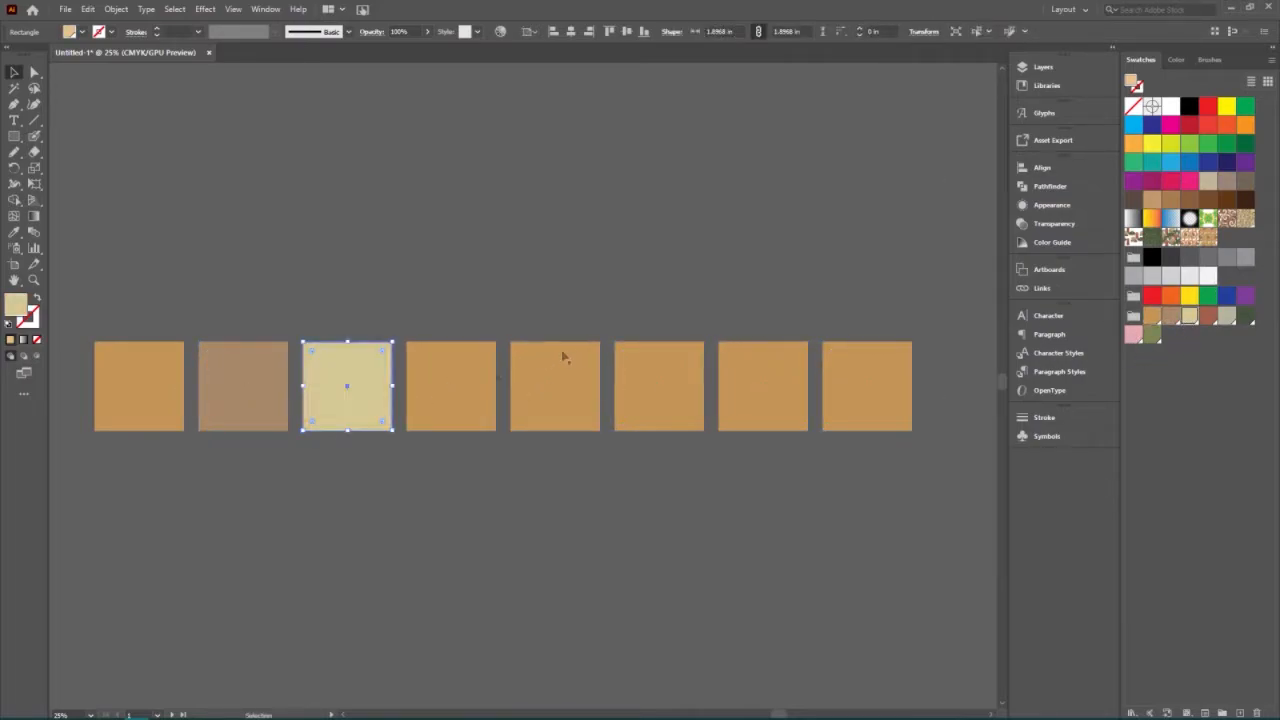
{"action": "left_click", "coordinate": [464, 408]}
{"action": "left_click", "coordinate": [1208, 316]}
{"action": "left_click", "coordinate": [534, 417]}
{"action": "left_click", "coordinate": [1228, 318]}
{"action": "left_click", "coordinate": [638, 420]}
{"action": "left_click", "coordinate": [1244, 319]}
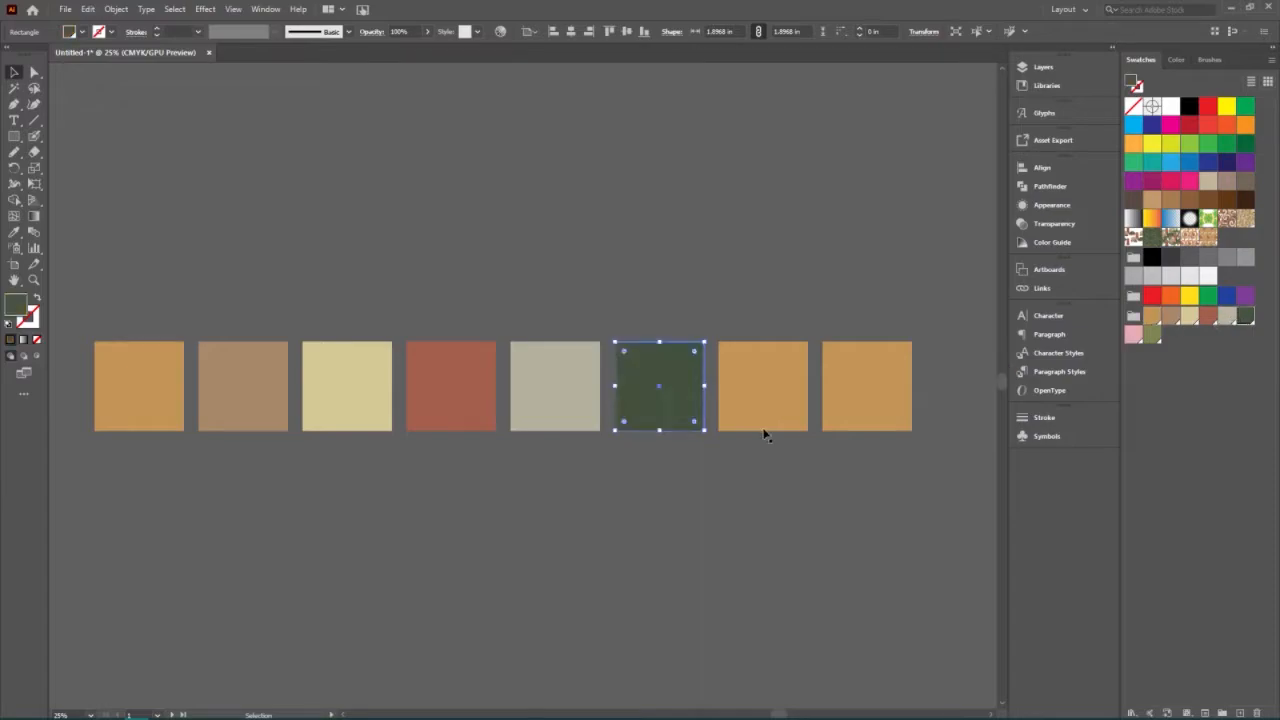
- Fill the seventh square with the group's pink swatch and the eighth with its olive green swatch
{"action": "left_click", "coordinate": [774, 417]}
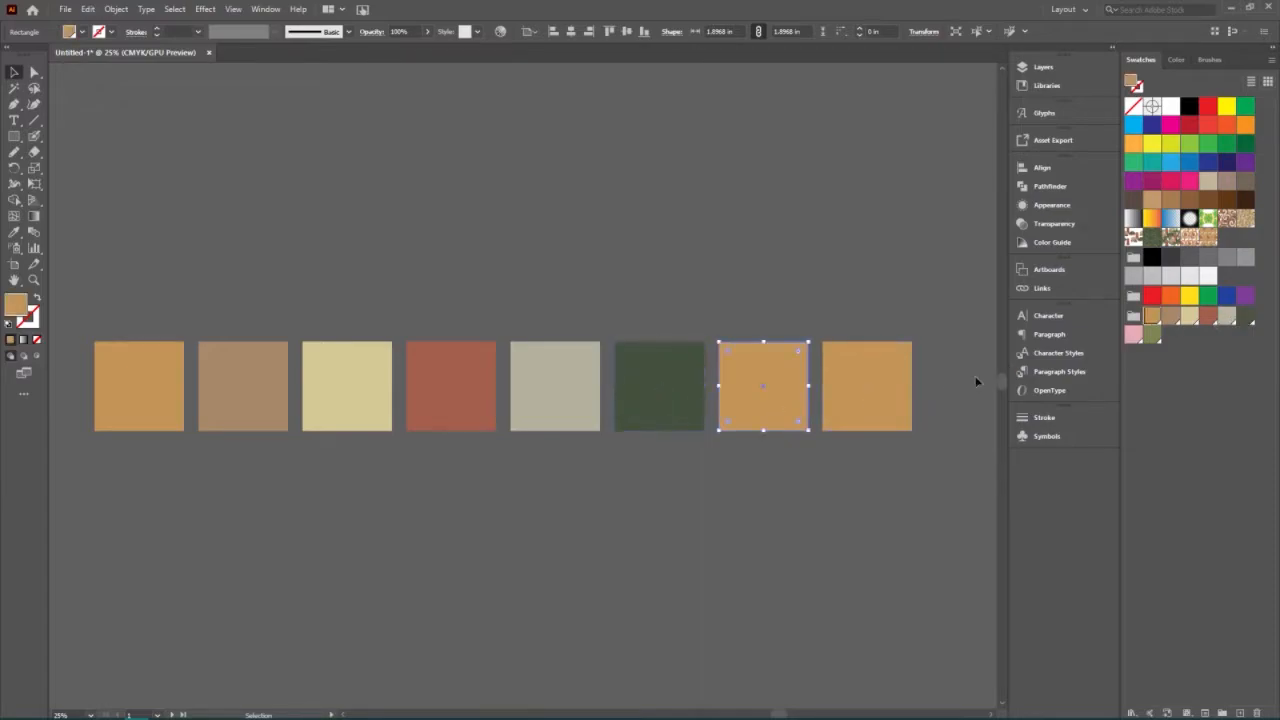
{"action": "left_click", "coordinate": [1133, 334]}
{"action": "left_click", "coordinate": [878, 384]}
{"action": "left_click", "coordinate": [1152, 316]}
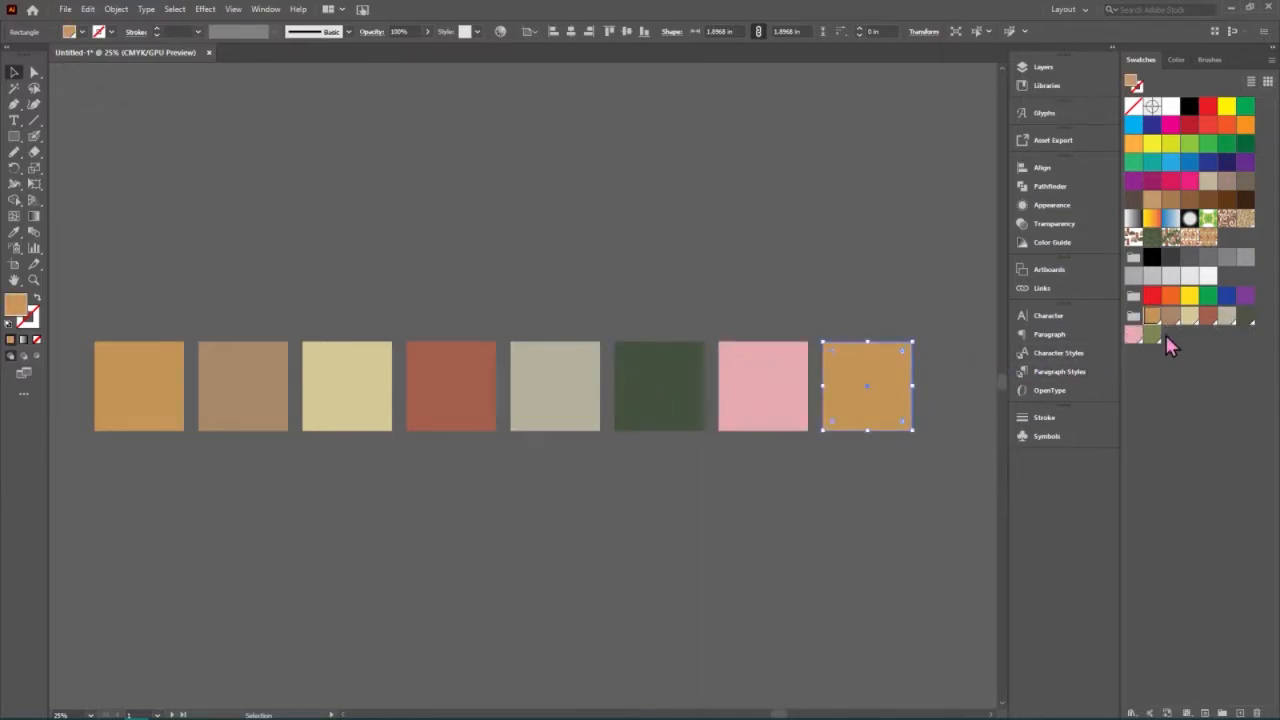
{"action": "left_click", "coordinate": [1152, 336]}
{"action": "left_click", "coordinate": [920, 500]}
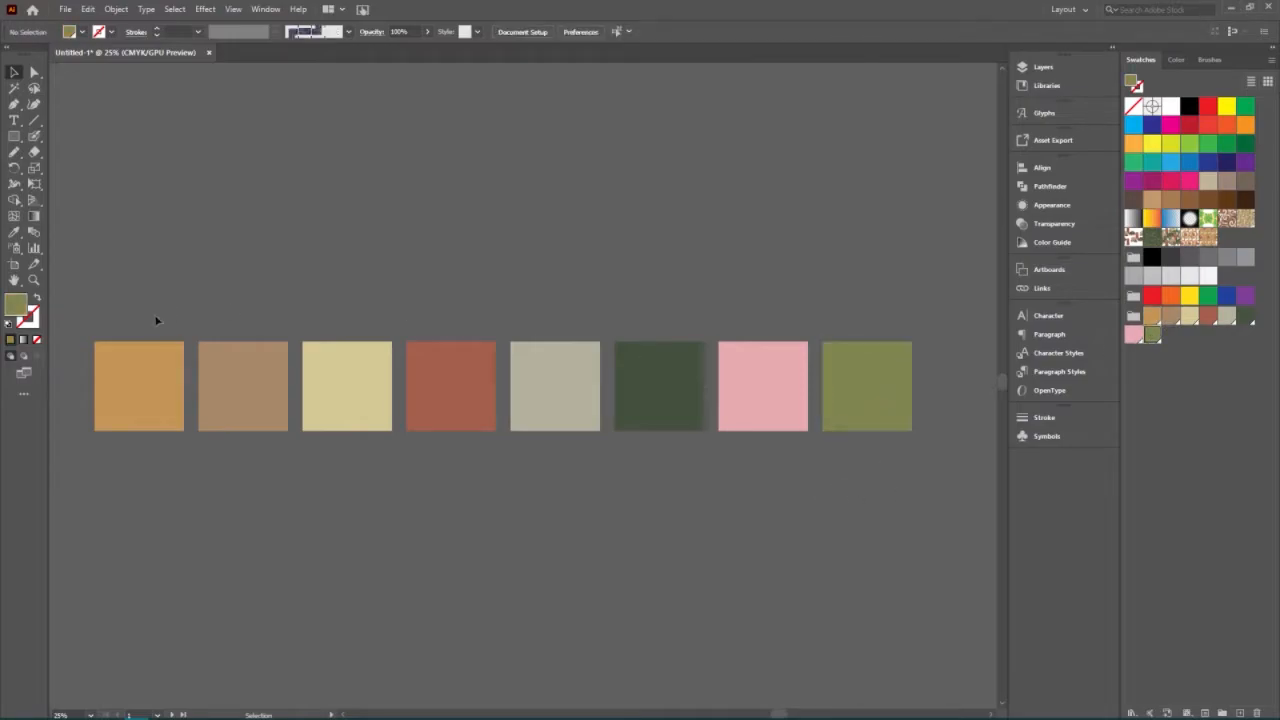
- Duplicate the row of eight color squares twice below the original to make three matching rows
{"action": "key", "text": "ctrl+a"}
{"action": "left_click_drag", "start_coordinate": [334, 366], "coordinate": [335, 582]}
{"action": "left_click", "coordinate": [953, 482]}
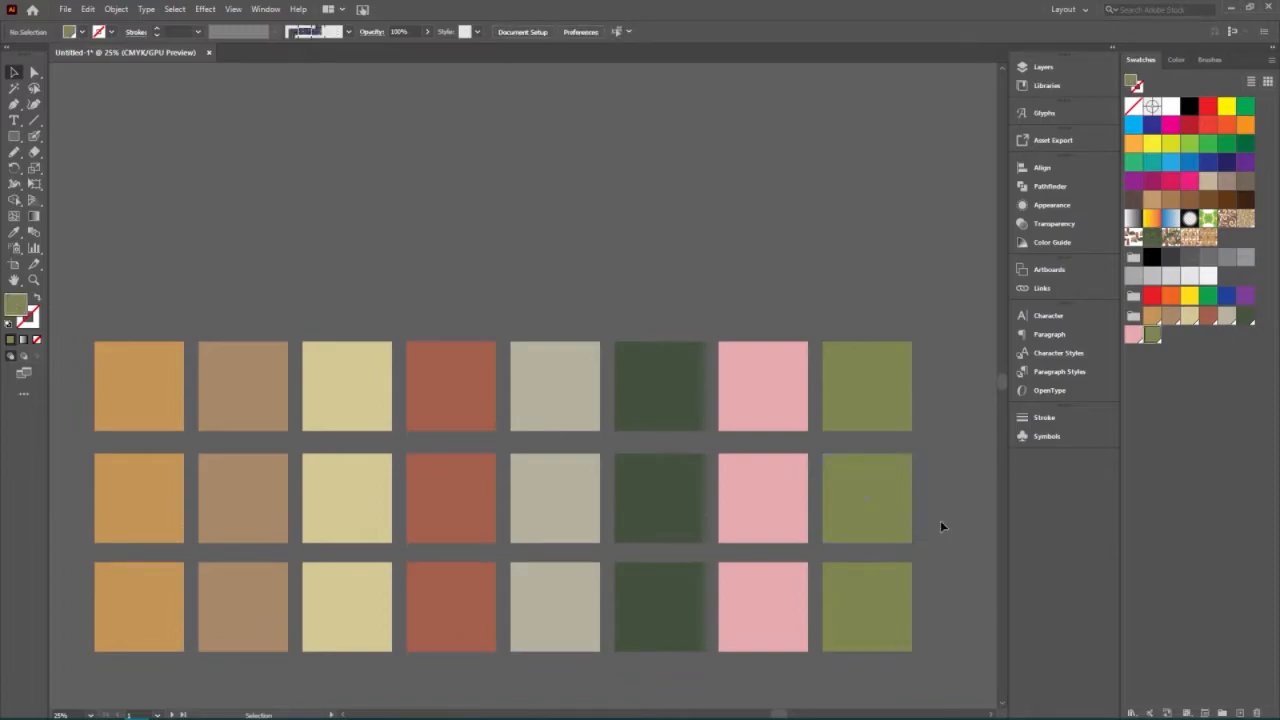
- Select all eight squares in the middle row and open Recolor Artwork for them
{"action": "left_click", "coordinate": [88, 470]}
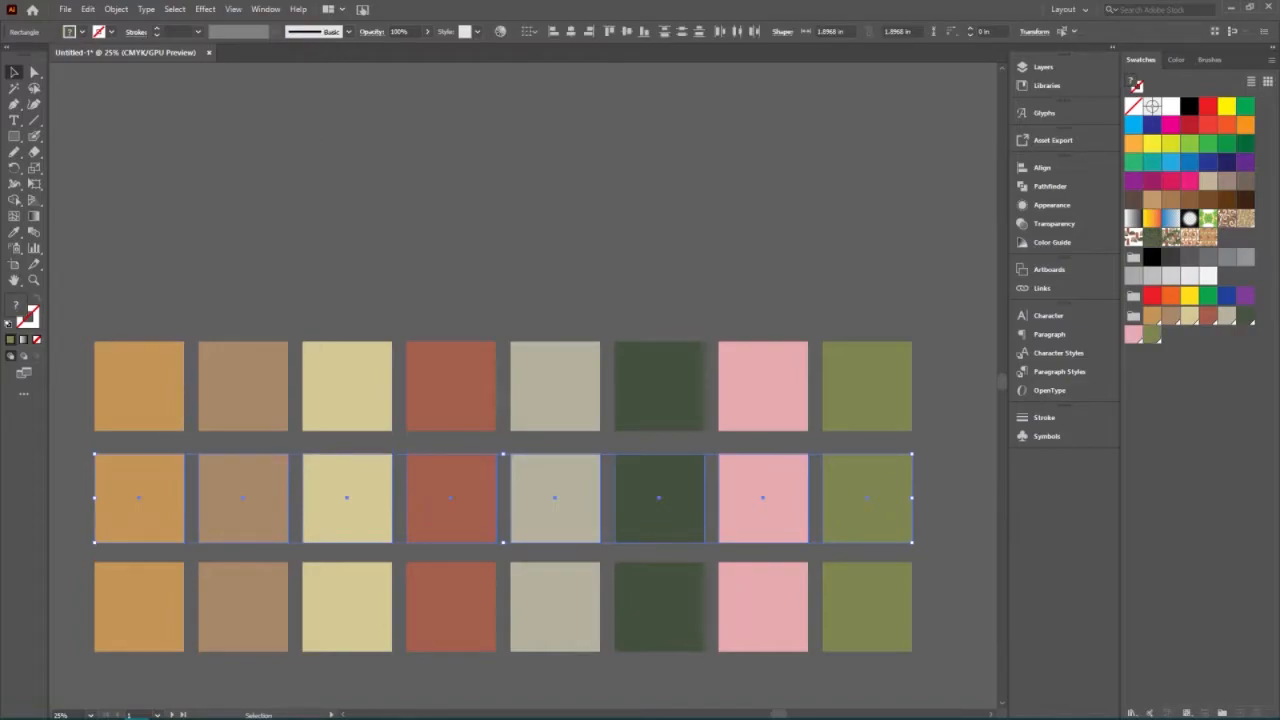
{"action": "left_click", "coordinate": [110, 10]}
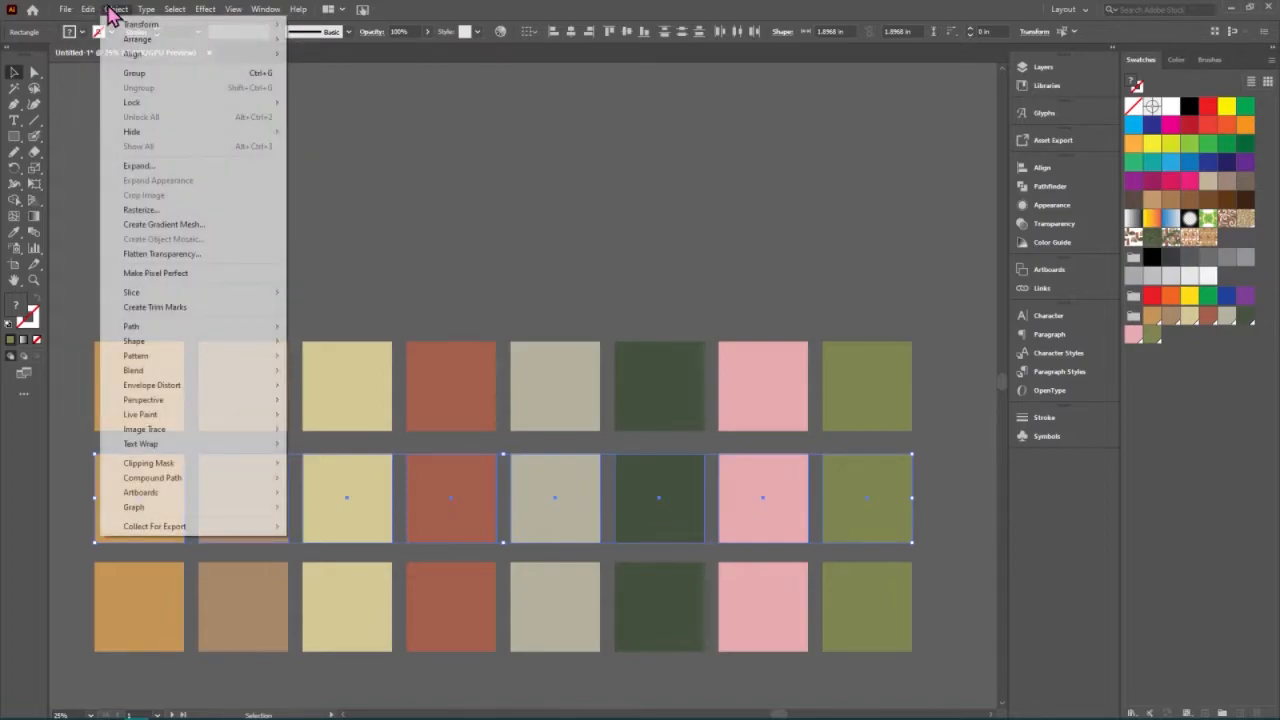
{"action": "left_click", "coordinate": [113, 13]}
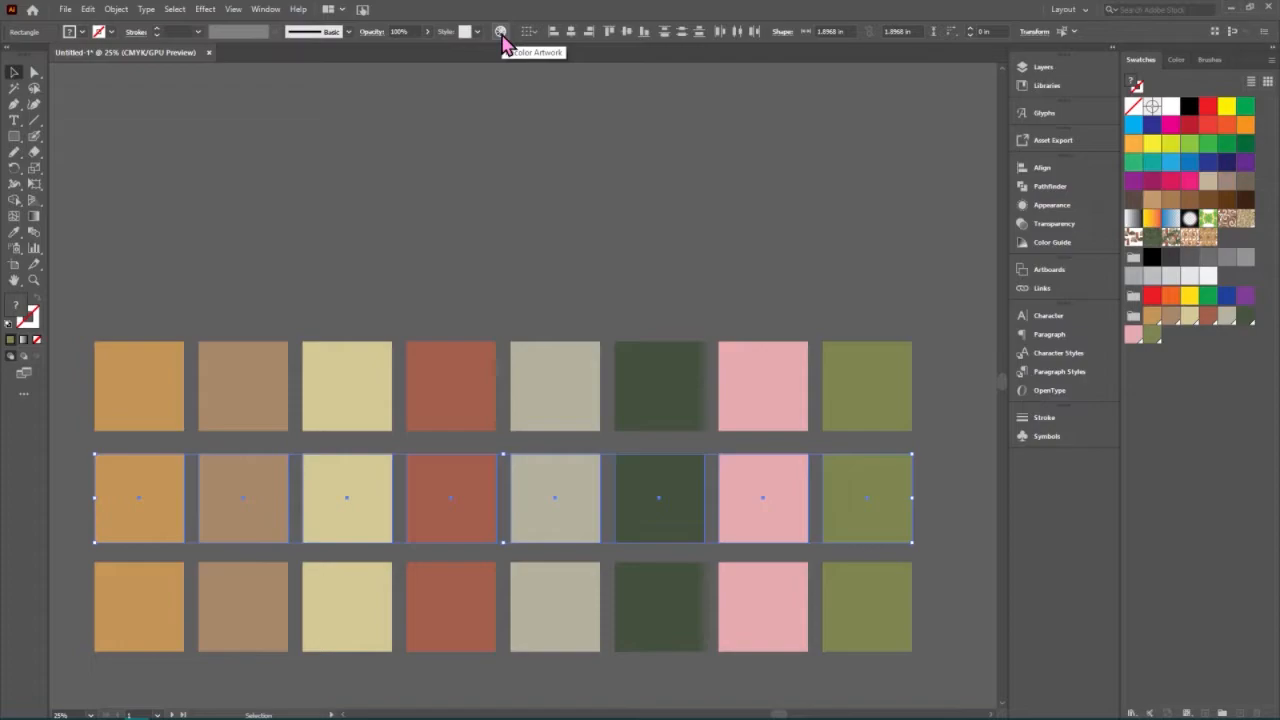
{"action": "left_click", "coordinate": [501, 33]}
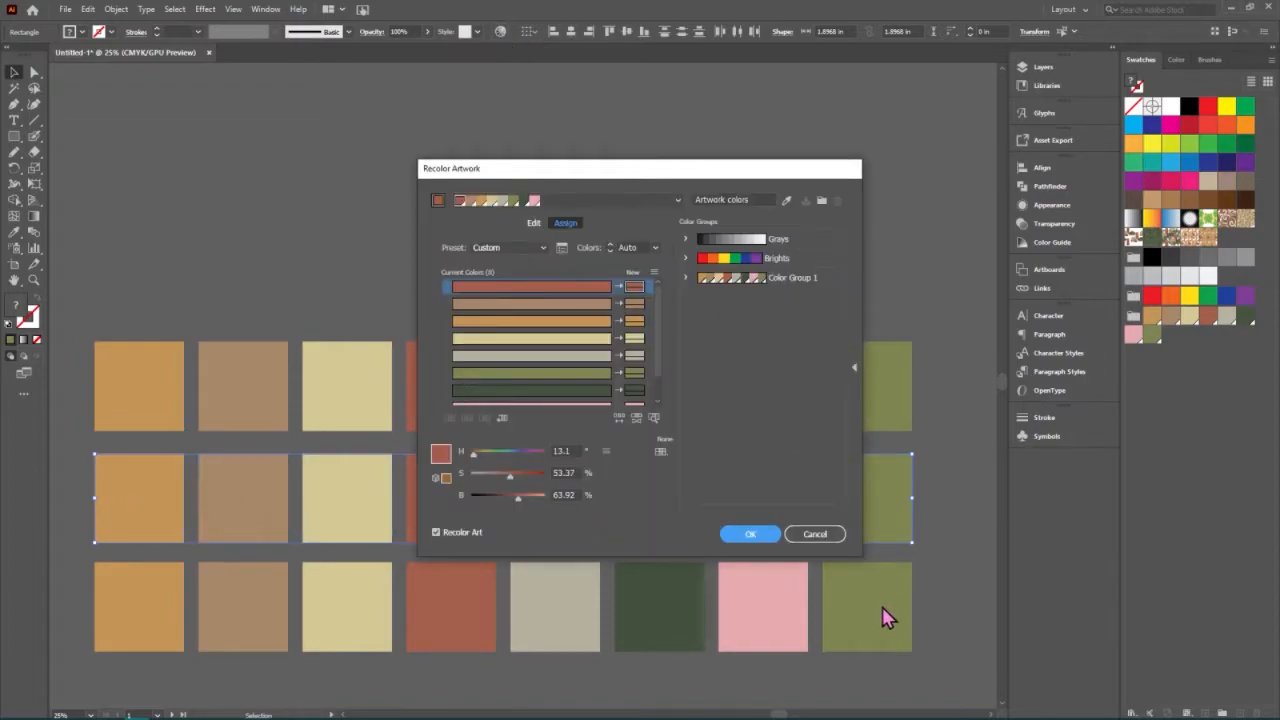
{"action": "left_click", "coordinate": [533, 225]}
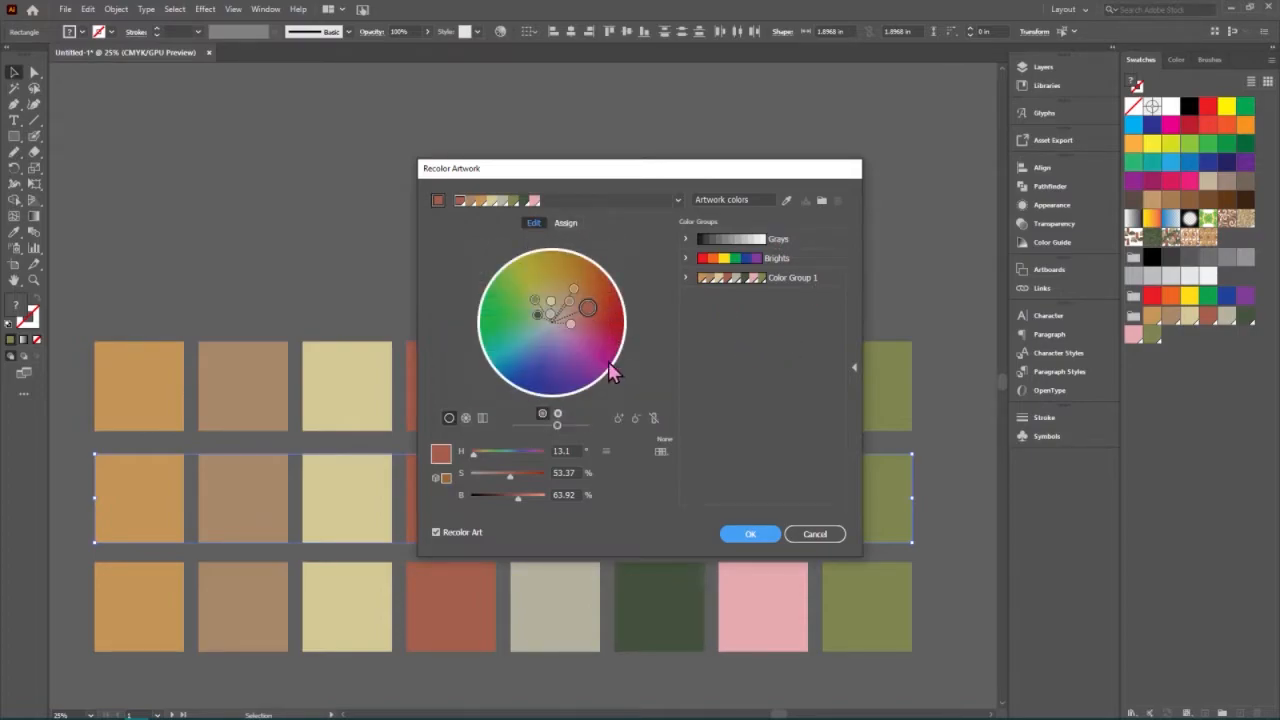
{"action": "left_click", "coordinate": [566, 222]}
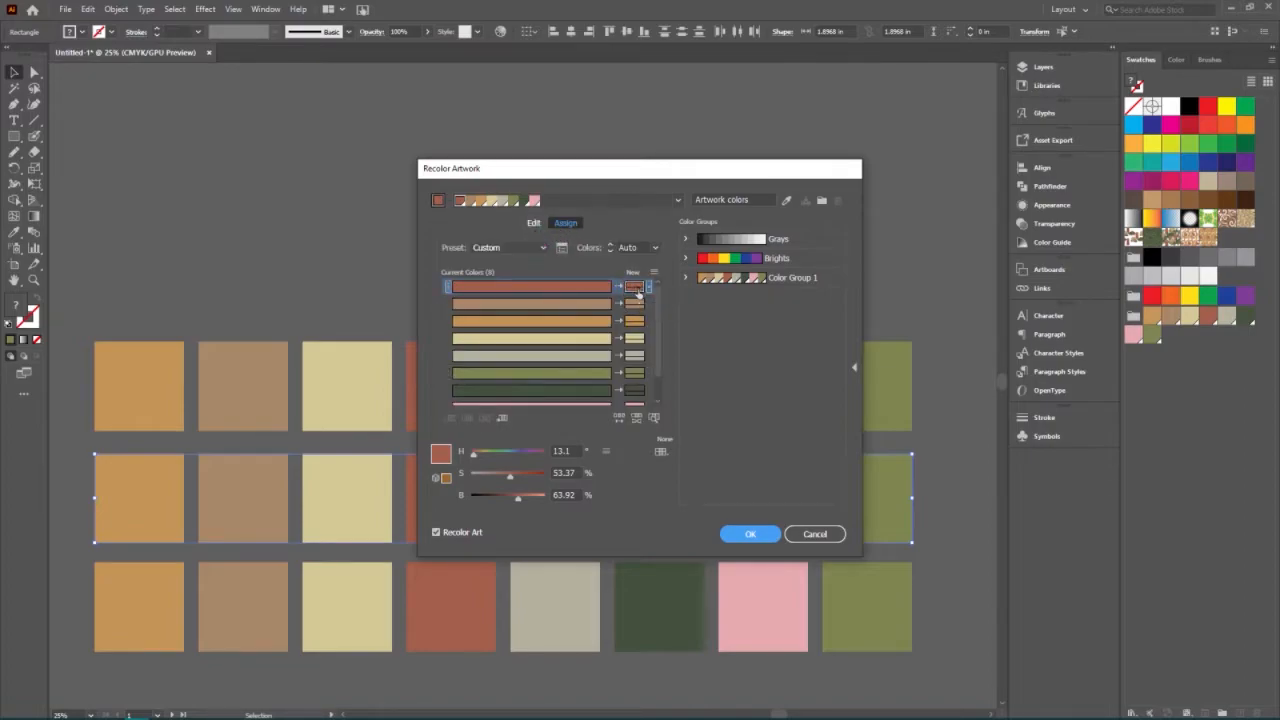
{"action": "double_click", "coordinate": [636, 287]}
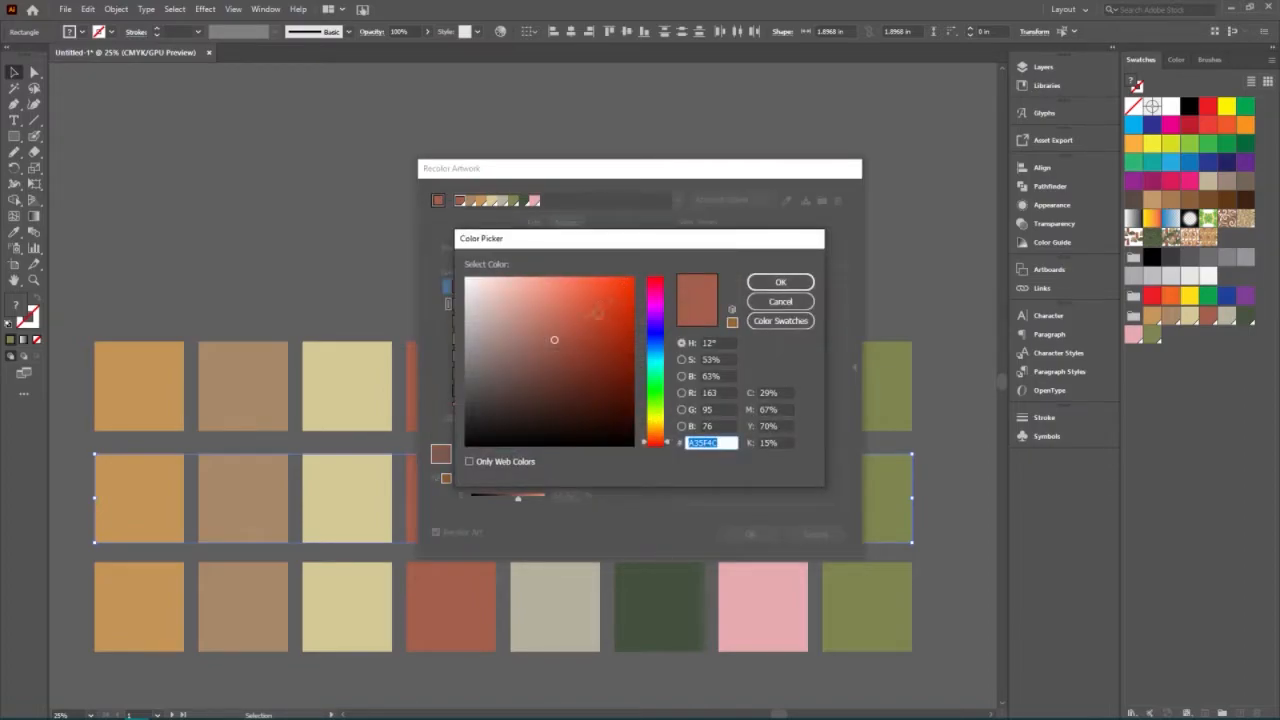
{"action": "left_click", "coordinate": [780, 301]}
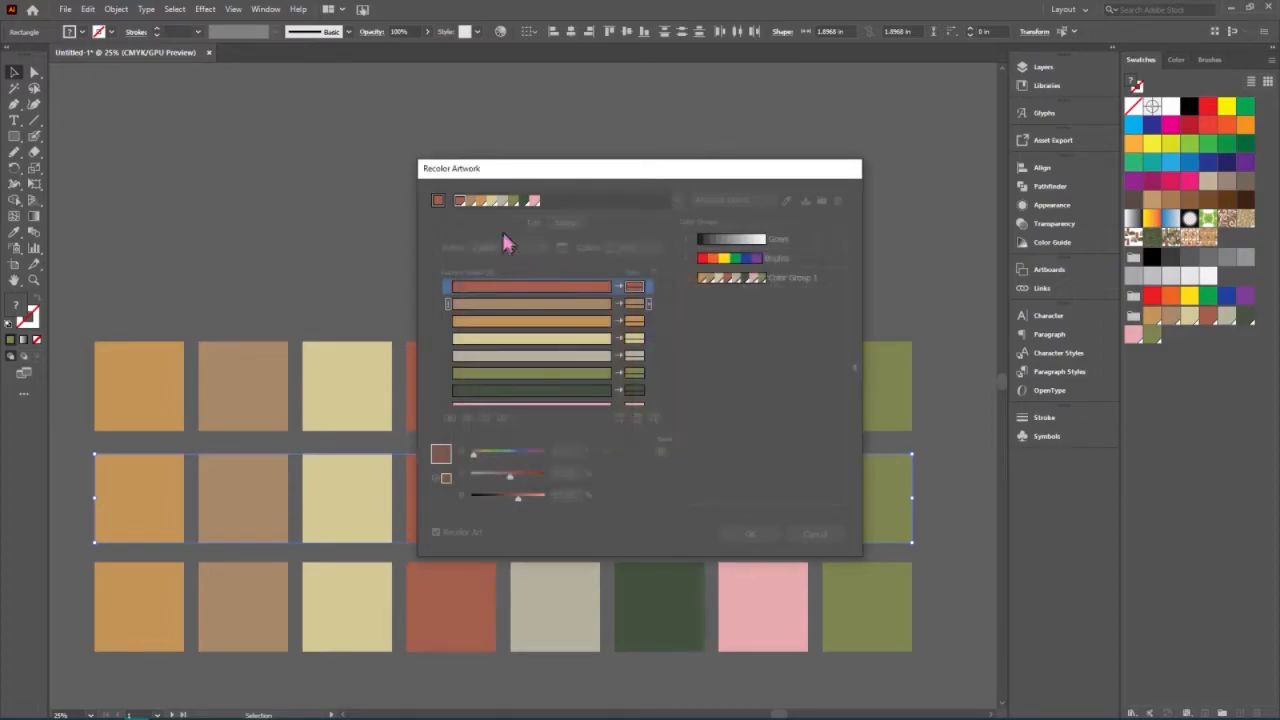
- Link the harmony colors and rotate the middle row's palette toward purple and blue, with the base color at about 254° hue
{"action": "left_click", "coordinate": [534, 223]}
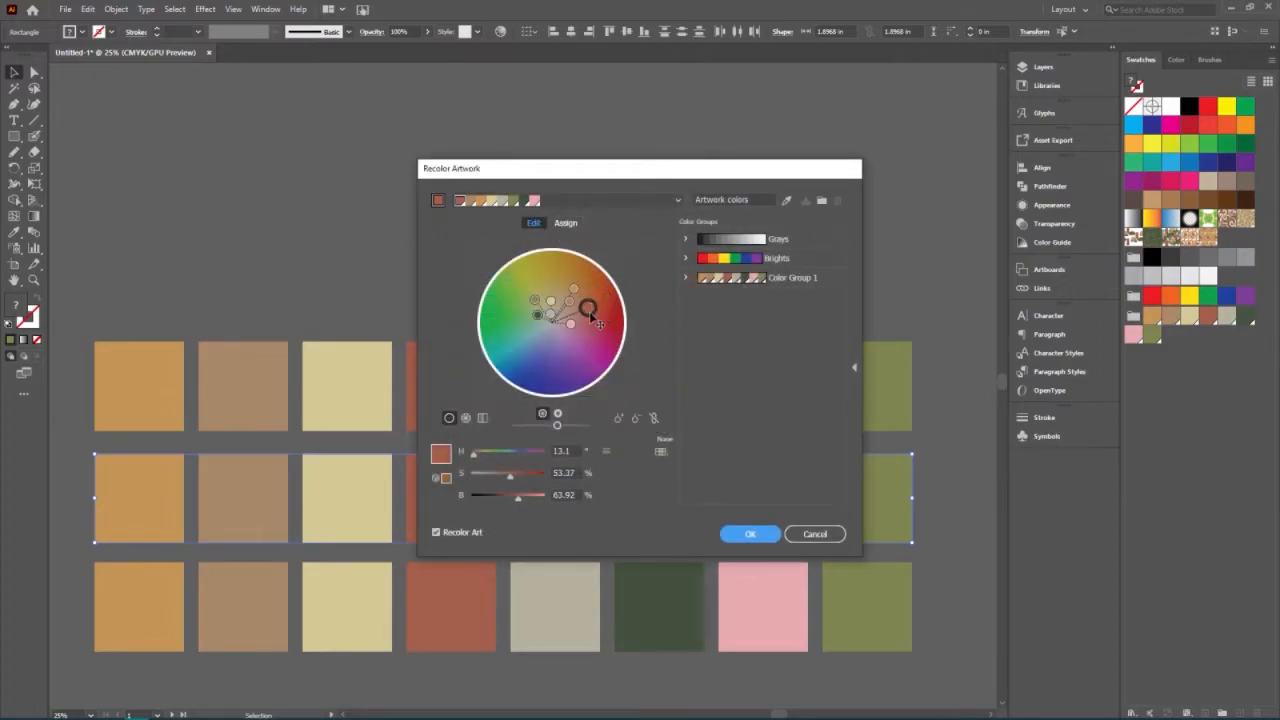
{"action": "left_click_drag", "start_coordinate": [599, 316], "coordinate": [586, 307]}
{"action": "left_click", "coordinate": [655, 419]}
{"action": "left_click", "coordinate": [653, 416]}
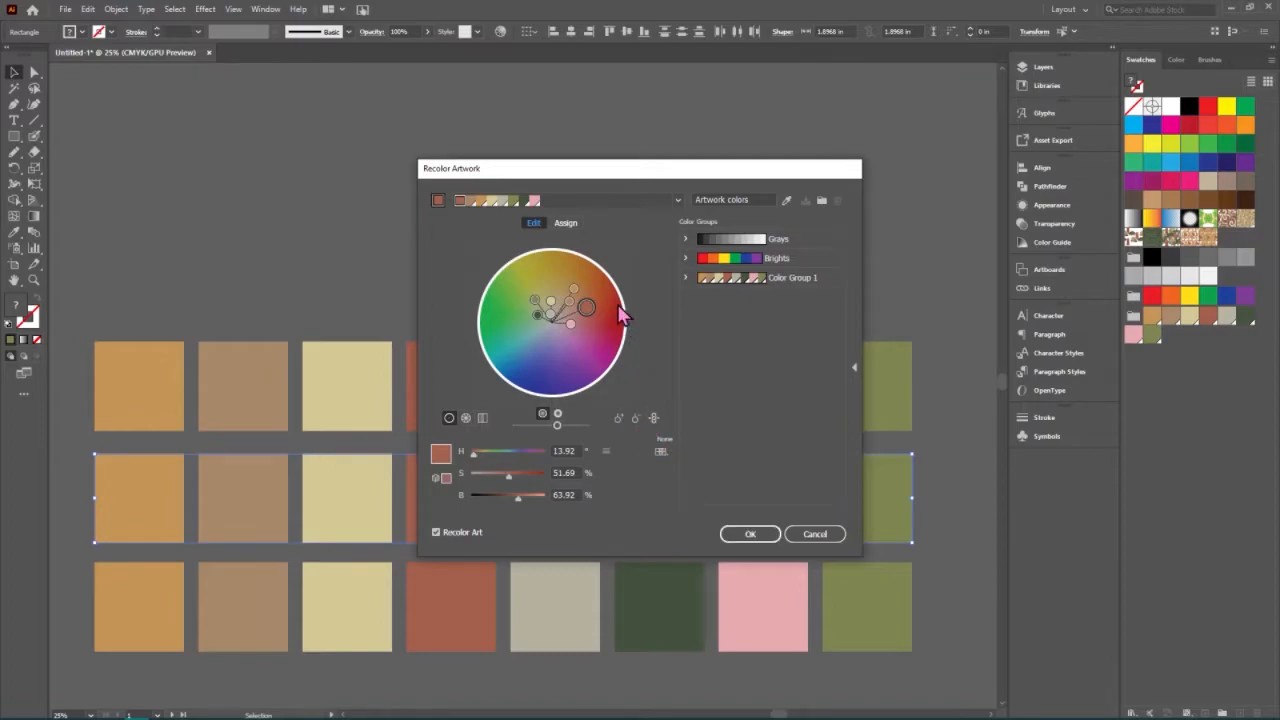
{"action": "left_click_drag", "start_coordinate": [586, 305], "coordinate": [590, 353]}
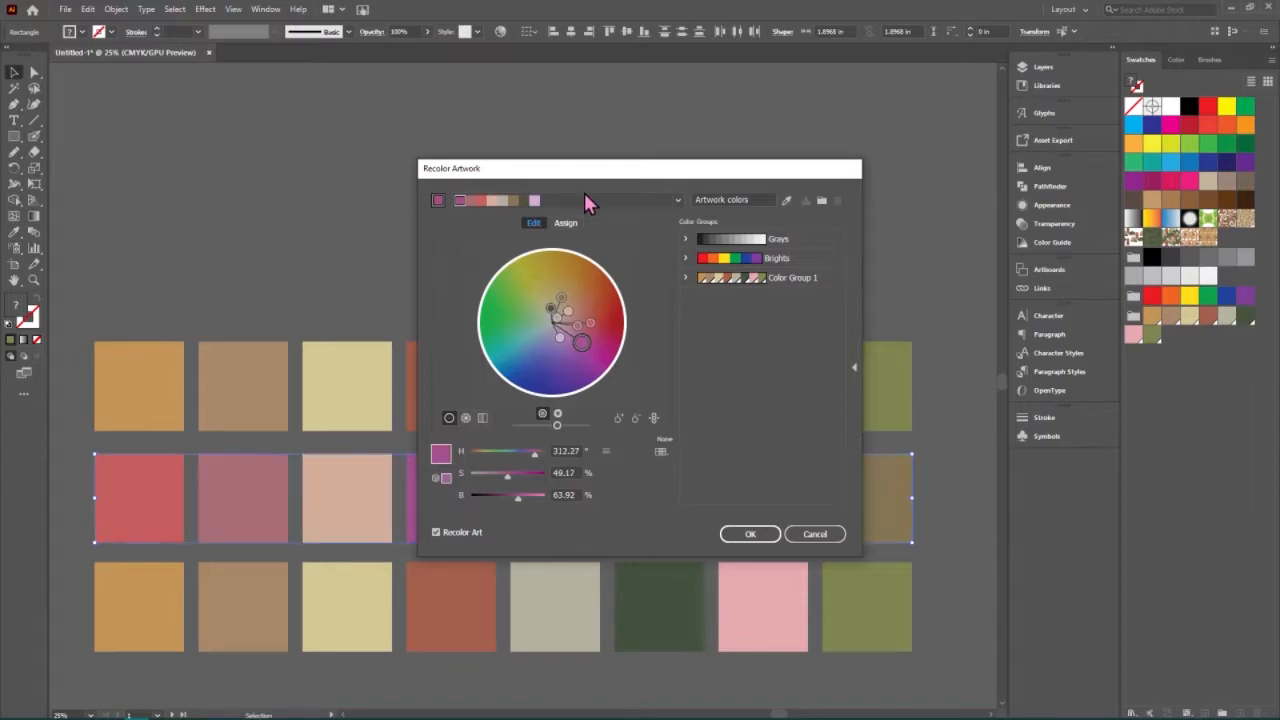
{"action": "left_click_drag", "start_coordinate": [583, 181], "coordinate": [967, 31]}
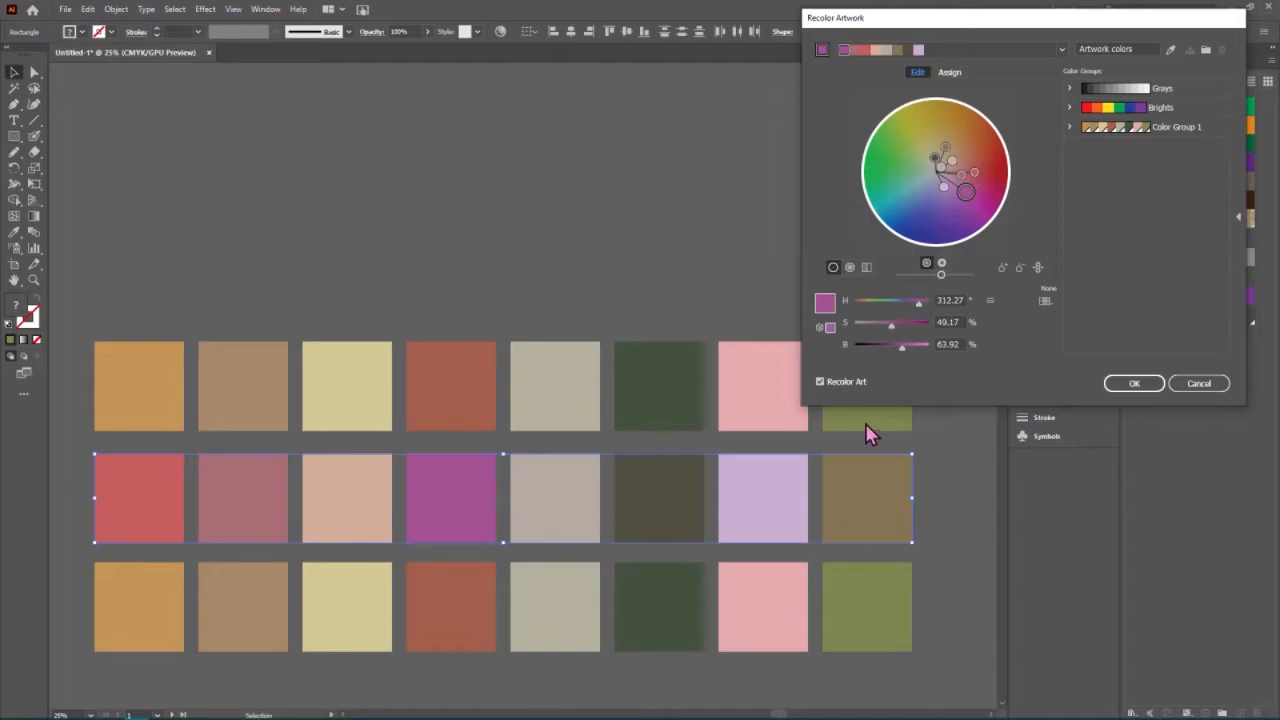
{"action": "left_click_drag", "start_coordinate": [966, 198], "coordinate": [940, 211]}
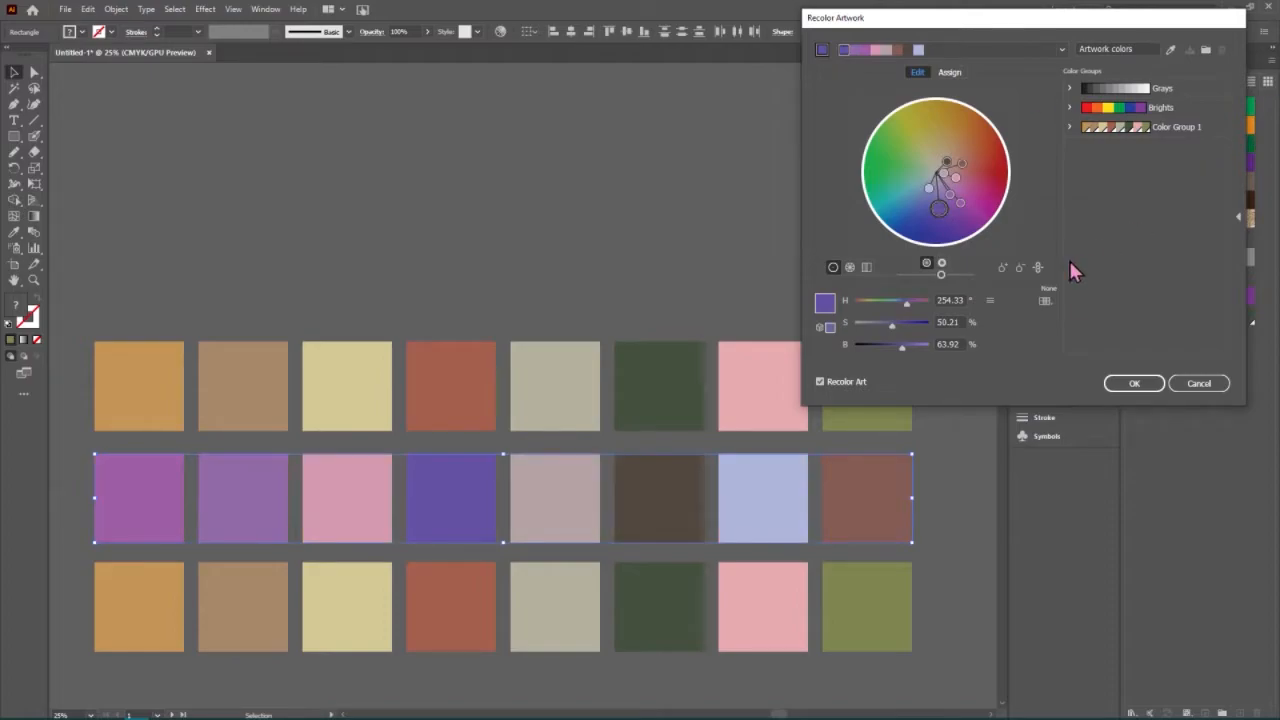
{"action": "left_click", "coordinate": [1125, 386]}
- Create a new color group from the selected artwork of the purple middle row
{"action": "left_click", "coordinate": [940, 677]}
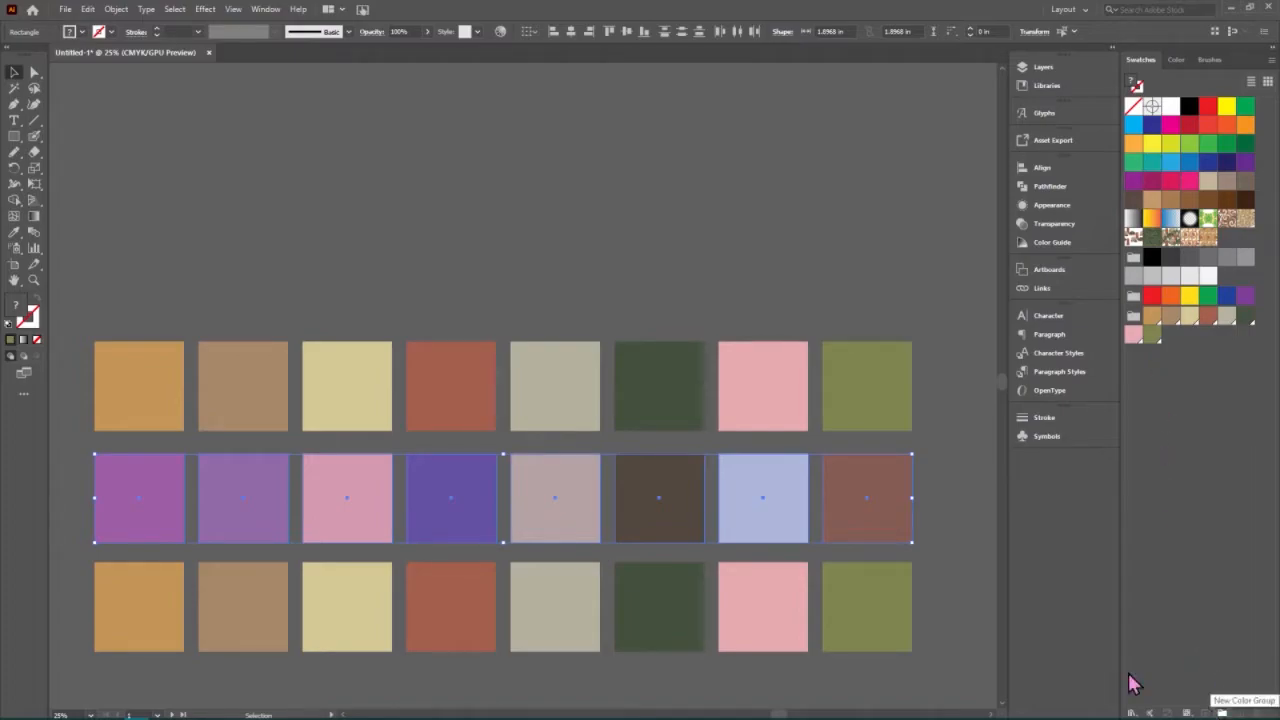
{"action": "left_click", "coordinate": [1222, 711]}
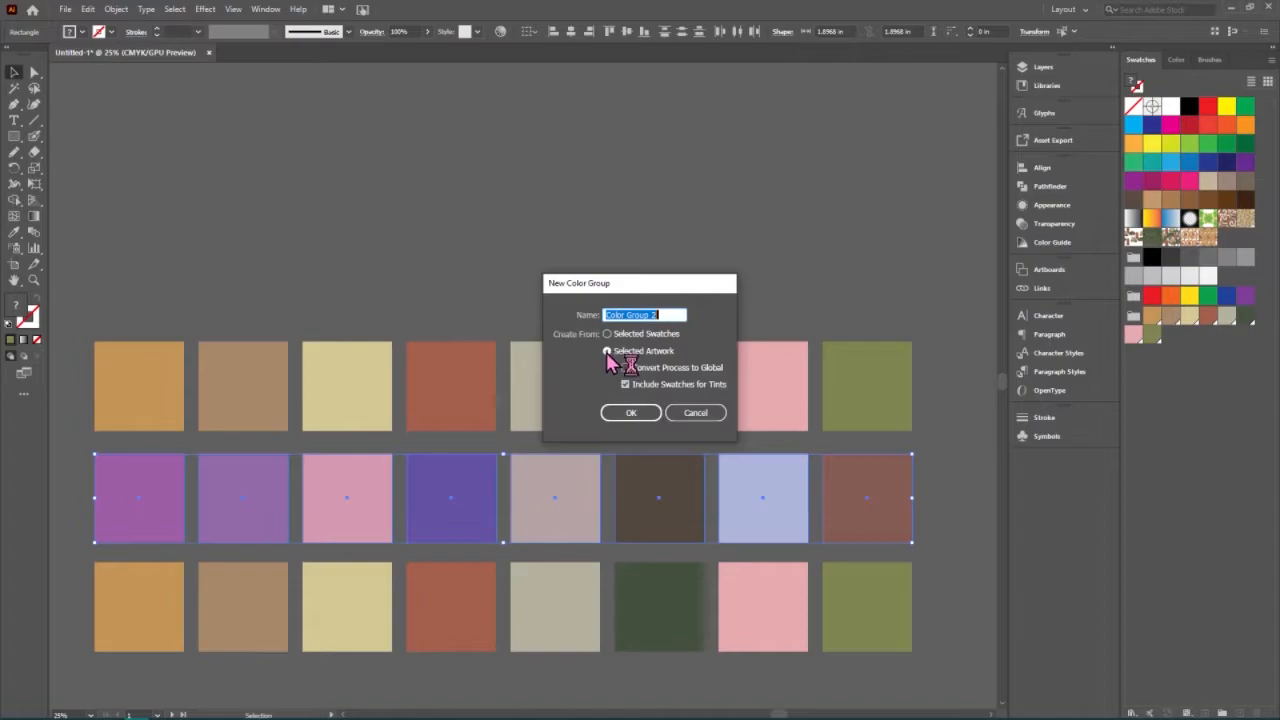
{"action": "left_click", "coordinate": [630, 412]}
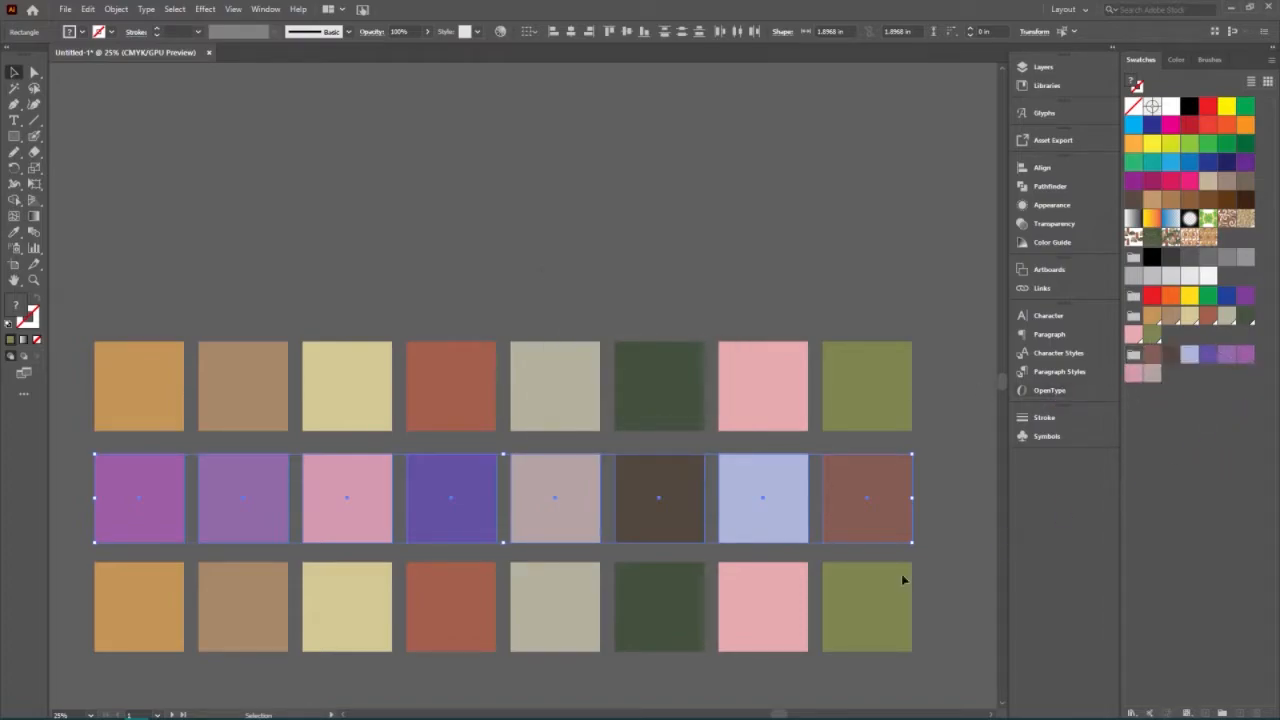
- Recolor the third row of squares with linked harmony colors, rotating the palette toward greens with the base color at about 50° hue
{"action": "left_click", "coordinate": [945, 625]}
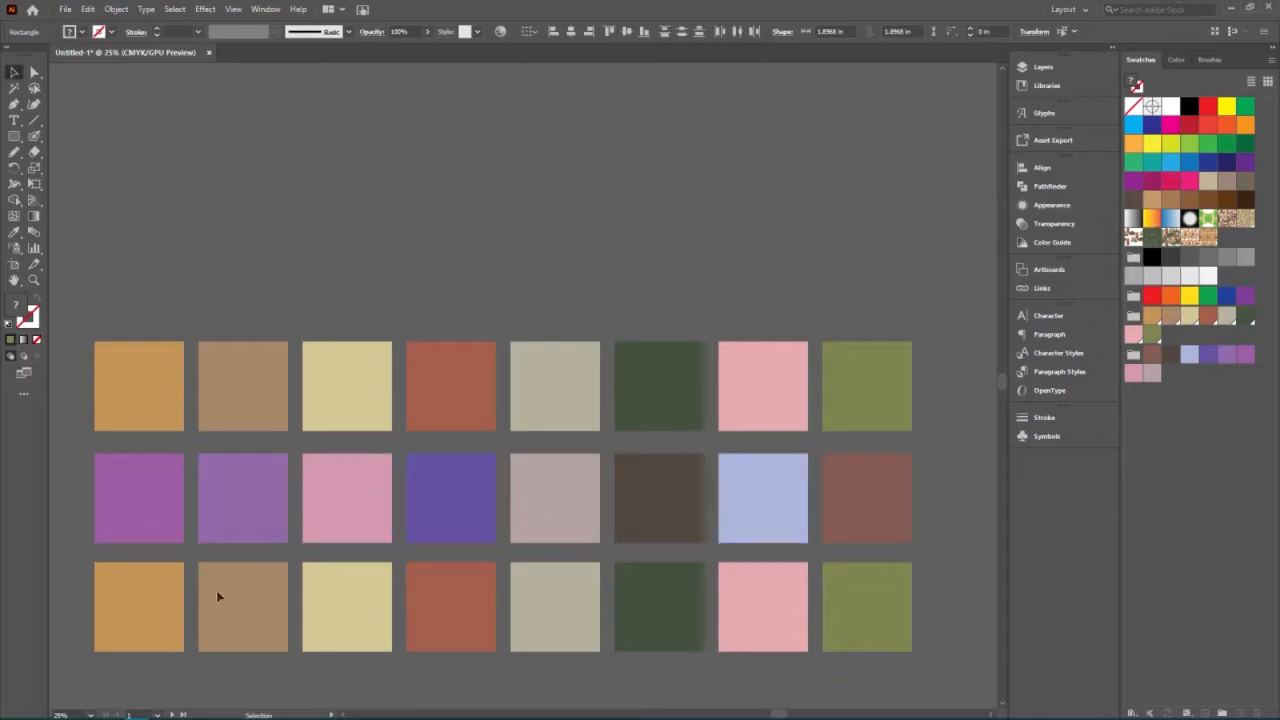
{"action": "left_click", "coordinate": [98, 598]}
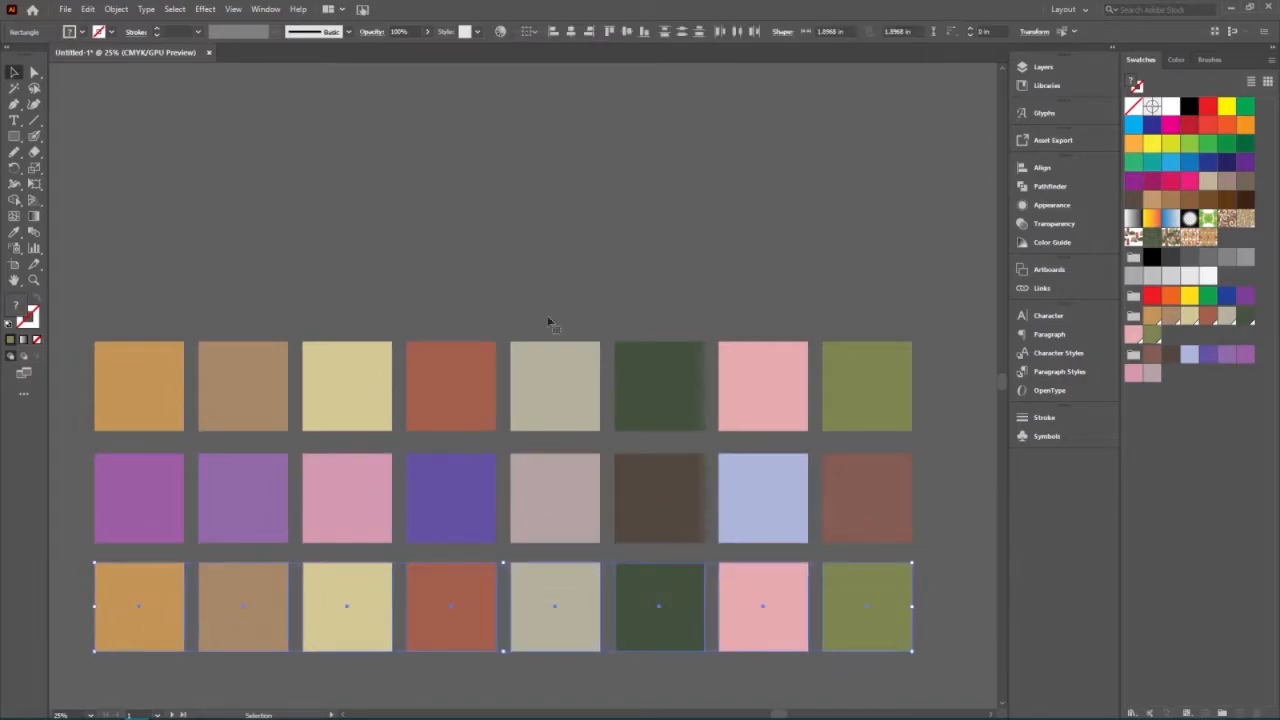
{"action": "left_click", "coordinate": [499, 33]}
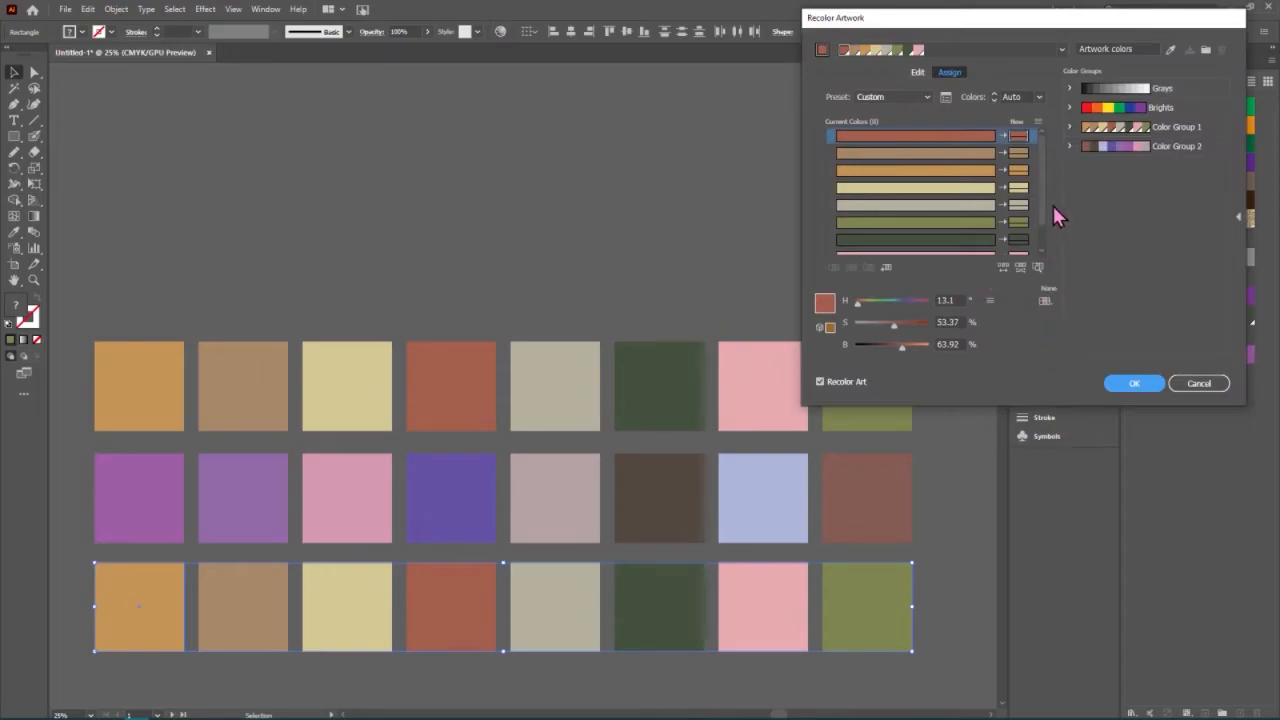
{"action": "left_click", "coordinate": [918, 73]}
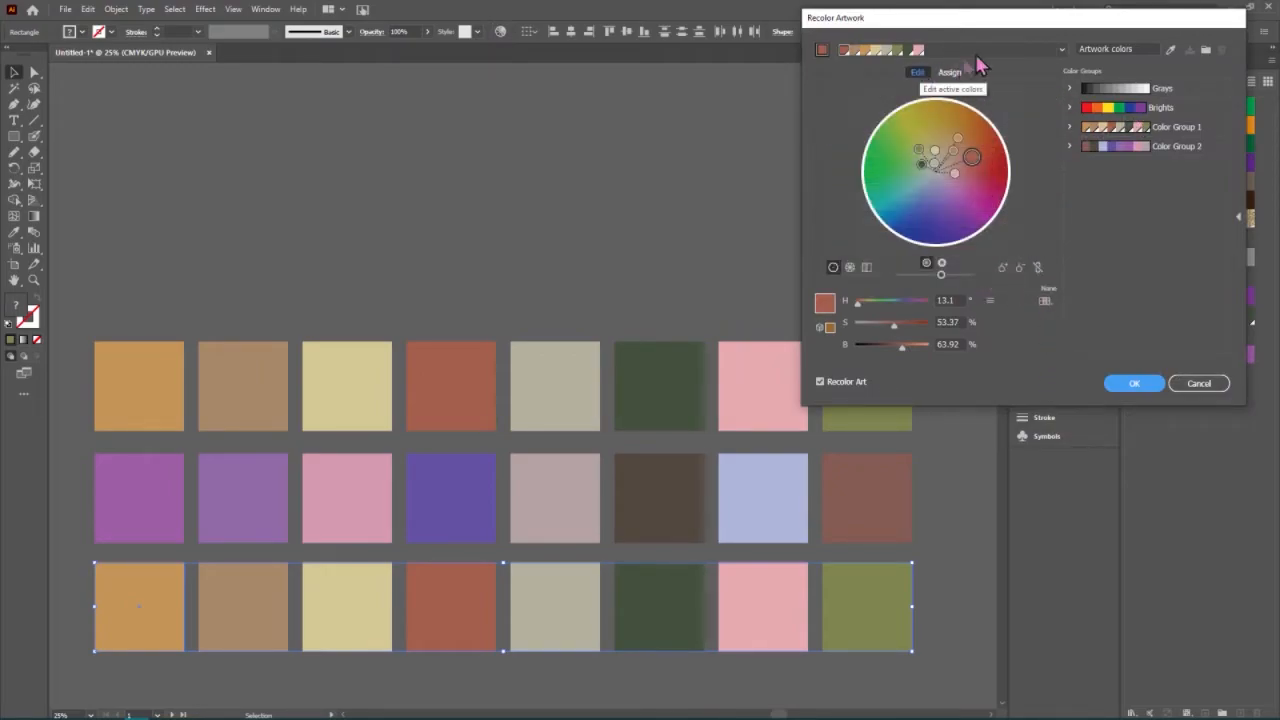
{"action": "left_click", "coordinate": [1038, 268]}
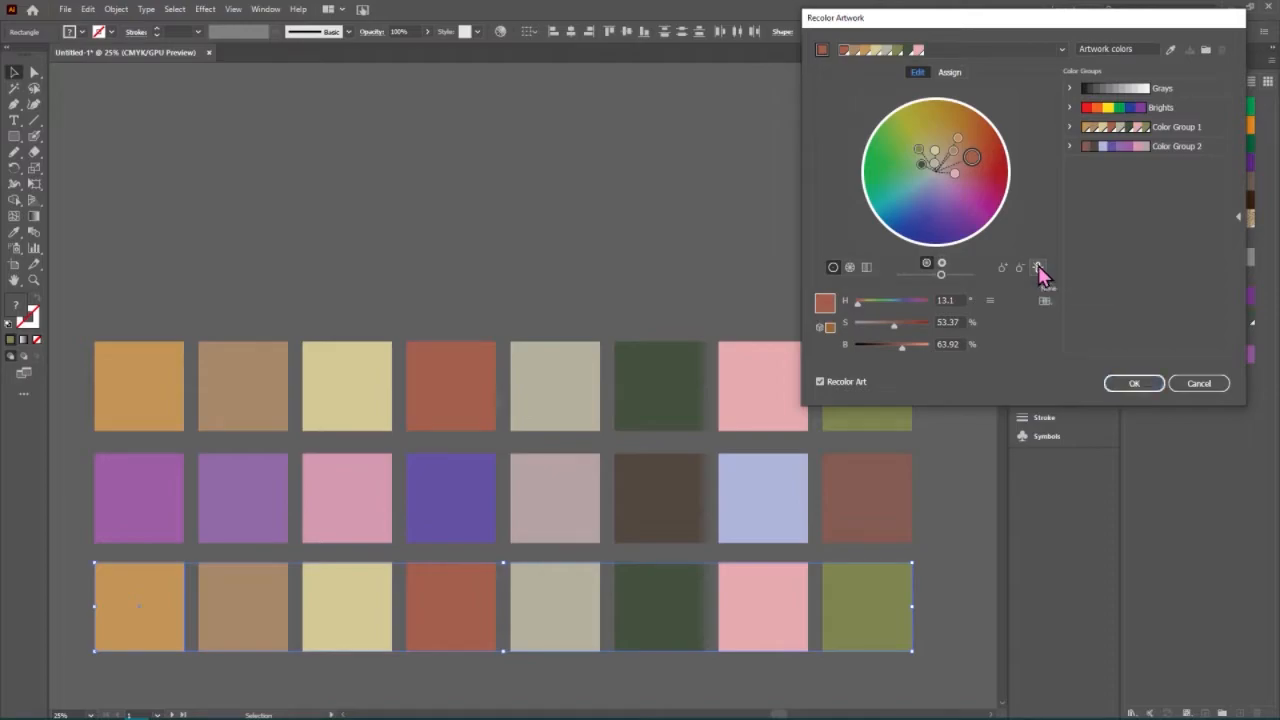
{"action": "left_click_drag", "start_coordinate": [956, 138], "coordinate": [917, 133]}
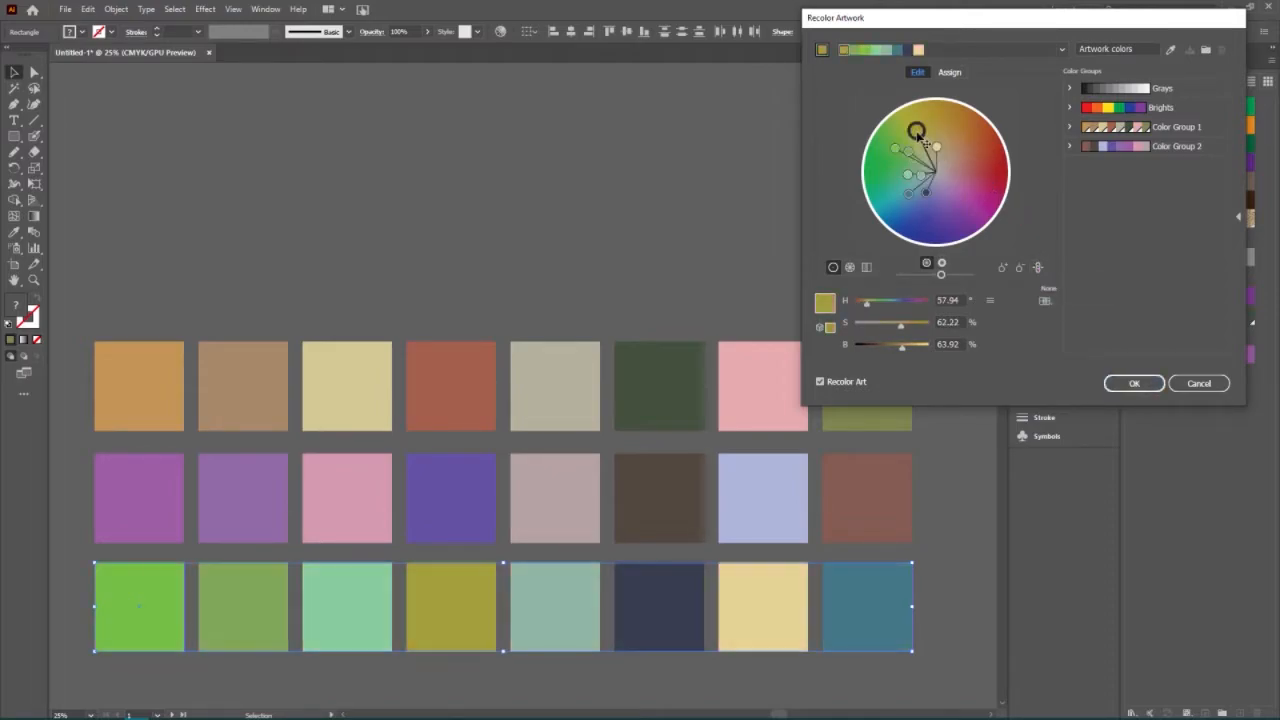
{"action": "left_click_drag", "start_coordinate": [928, 143], "coordinate": [942, 147]}
{"action": "left_click", "coordinate": [1134, 383]}
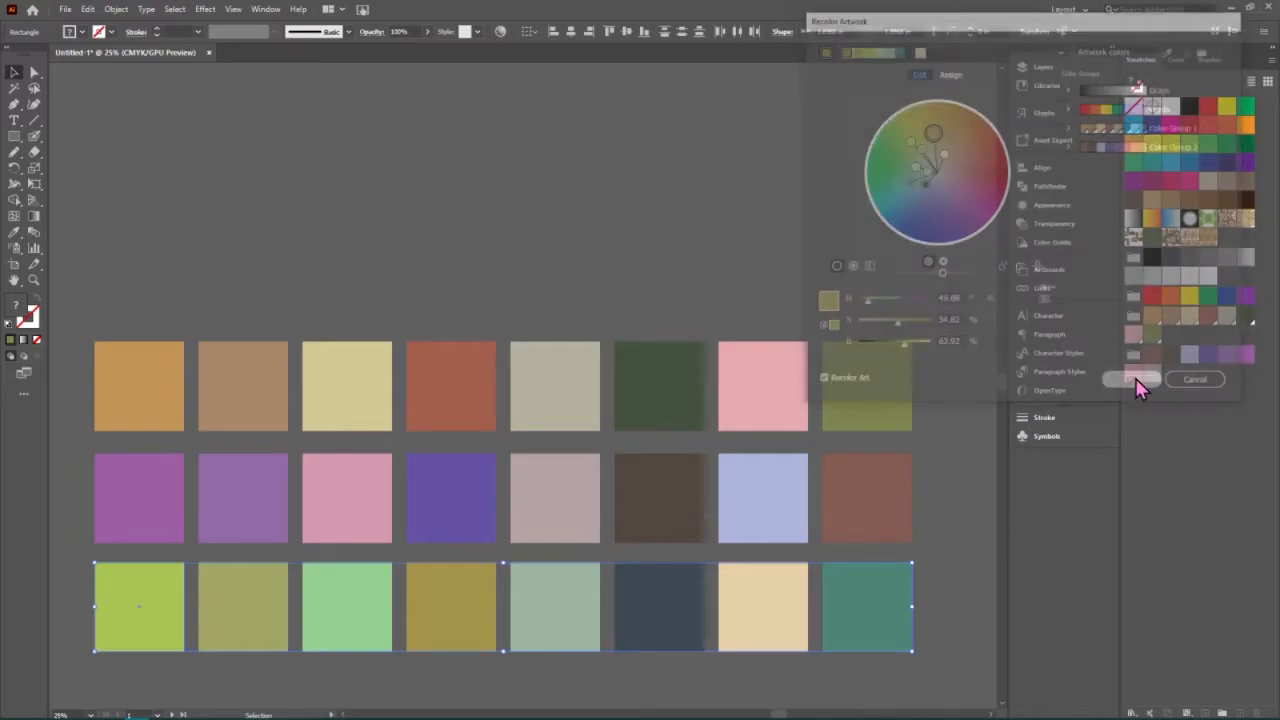
- Create a new color group from the selected green third row and deselect the squares
{"action": "left_click", "coordinate": [1222, 712]}
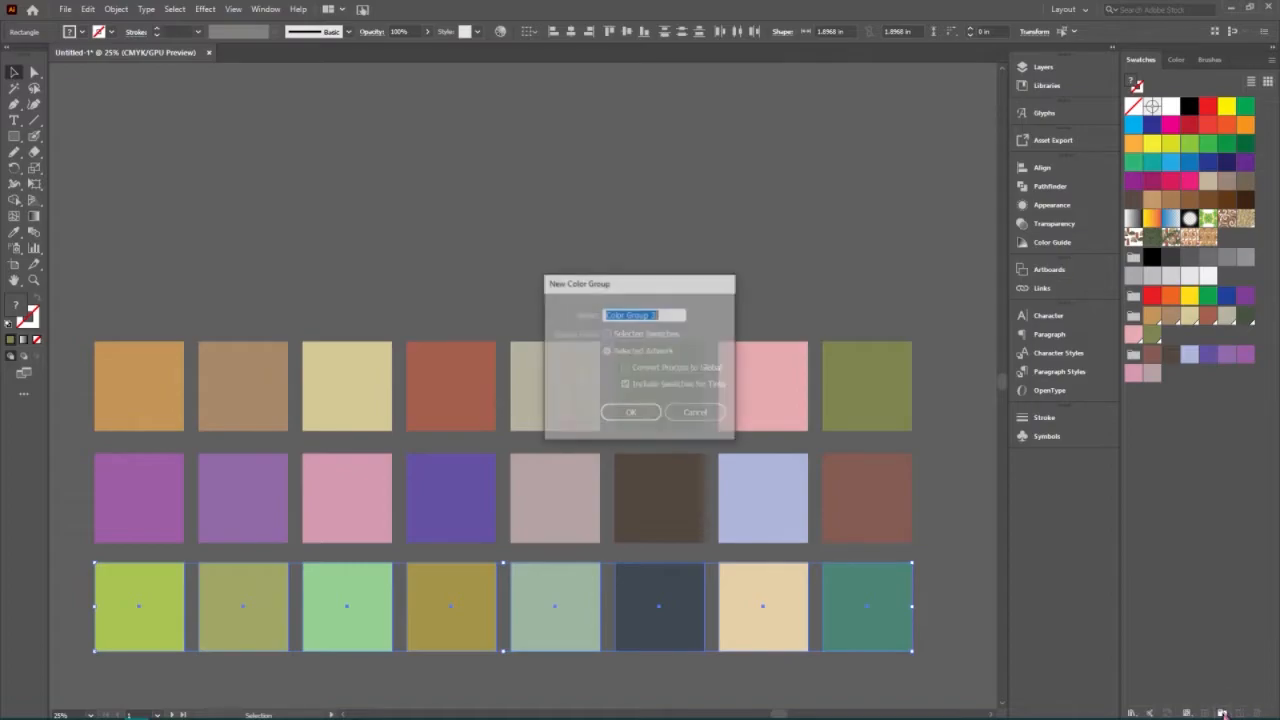
{"action": "left_click", "coordinate": [630, 416]}
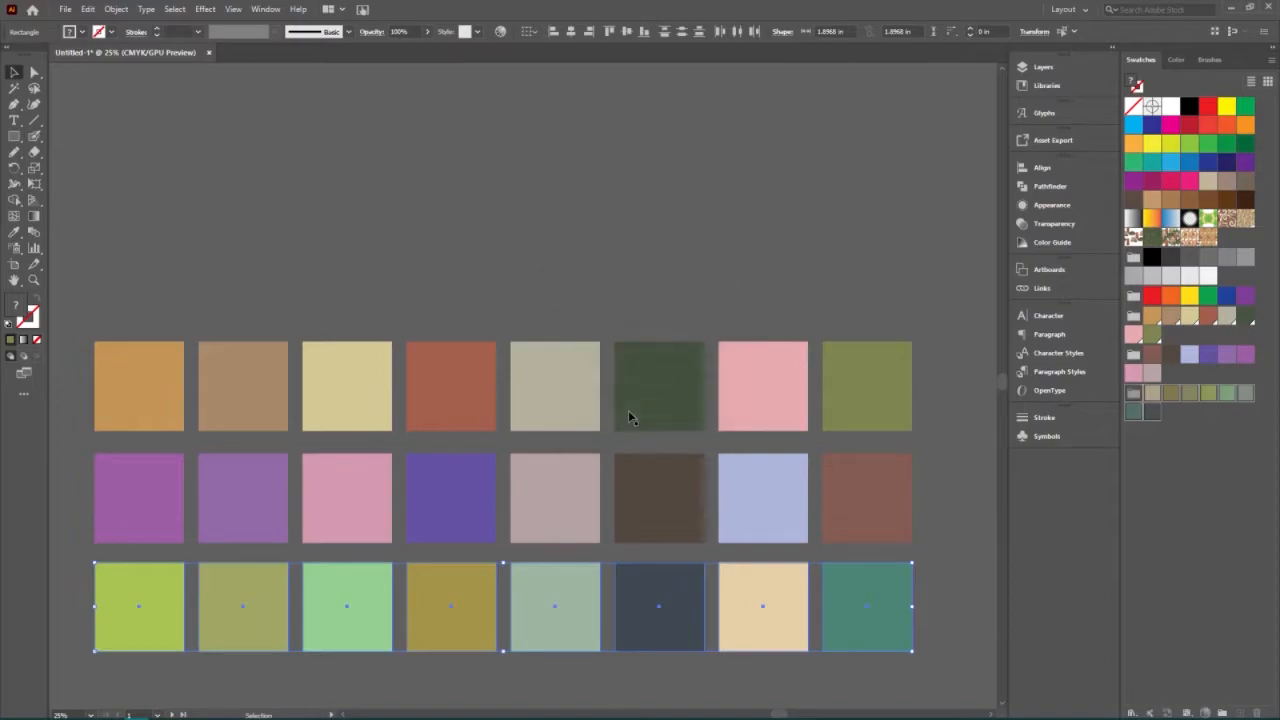
{"action": "left_click", "coordinate": [711, 422]}
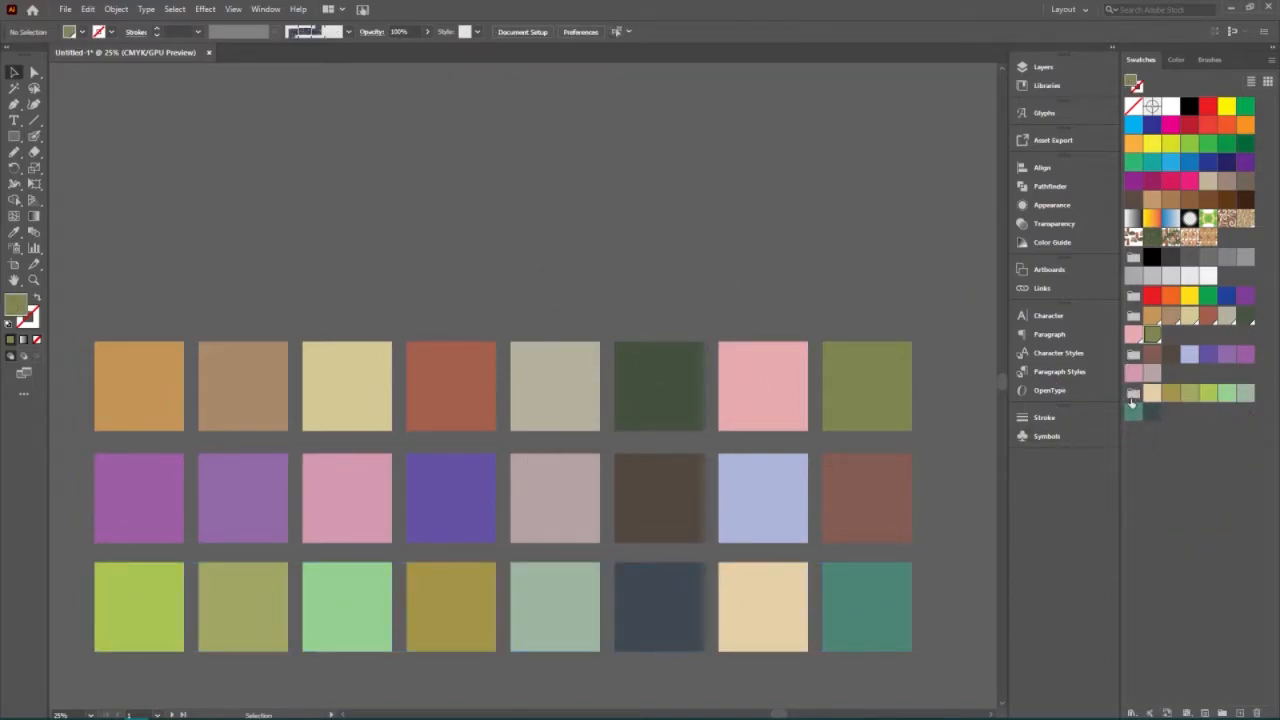
- Duplicate the tan and cream motif cluster above the first pattern artboard, placing the copy just above the original
{"action": "left_click", "coordinate": [1133, 315]}
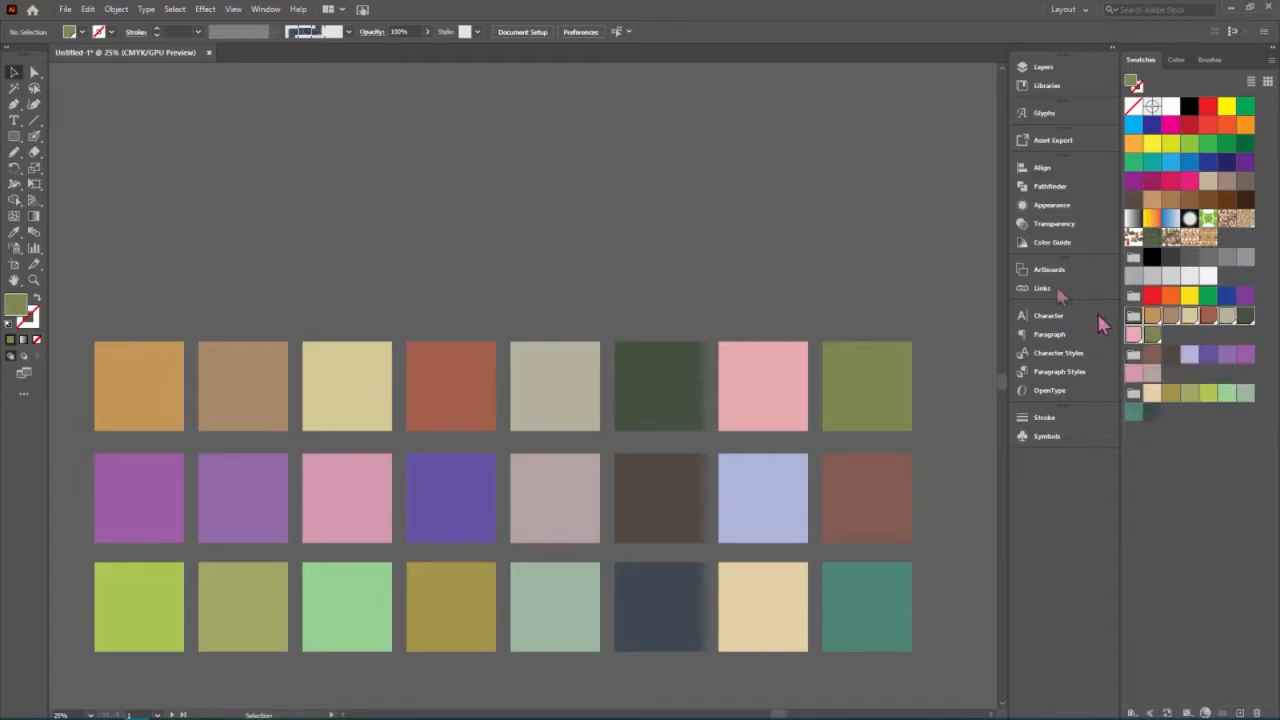
{"action": "key", "text": "ctrl+minus"}
{"action": "key", "text": "ctrl+minus"}
{"action": "key", "text": "ctrl+minus"}
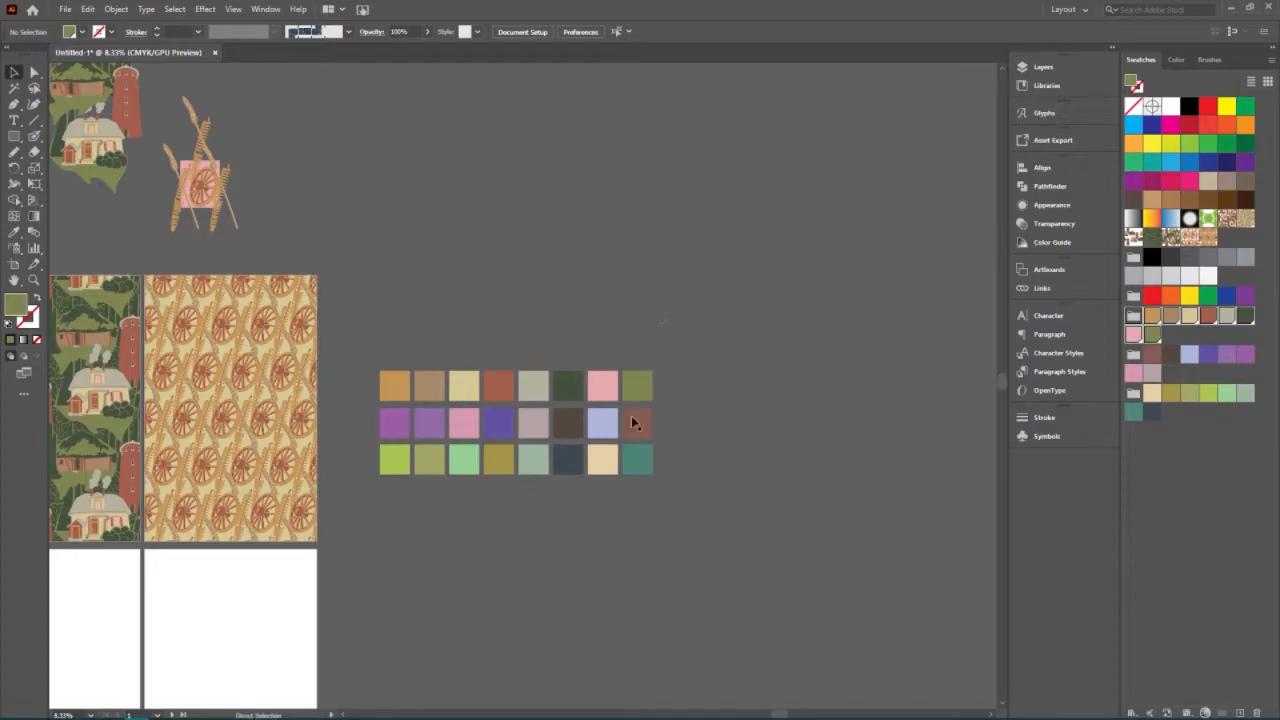
{"action": "scroll", "coordinate": [486, 514], "scroll_direction": "left", "scroll_amount": 10}
{"action": "scroll", "coordinate": [503, 515], "scroll_direction": "left", "scroll_amount": 3}
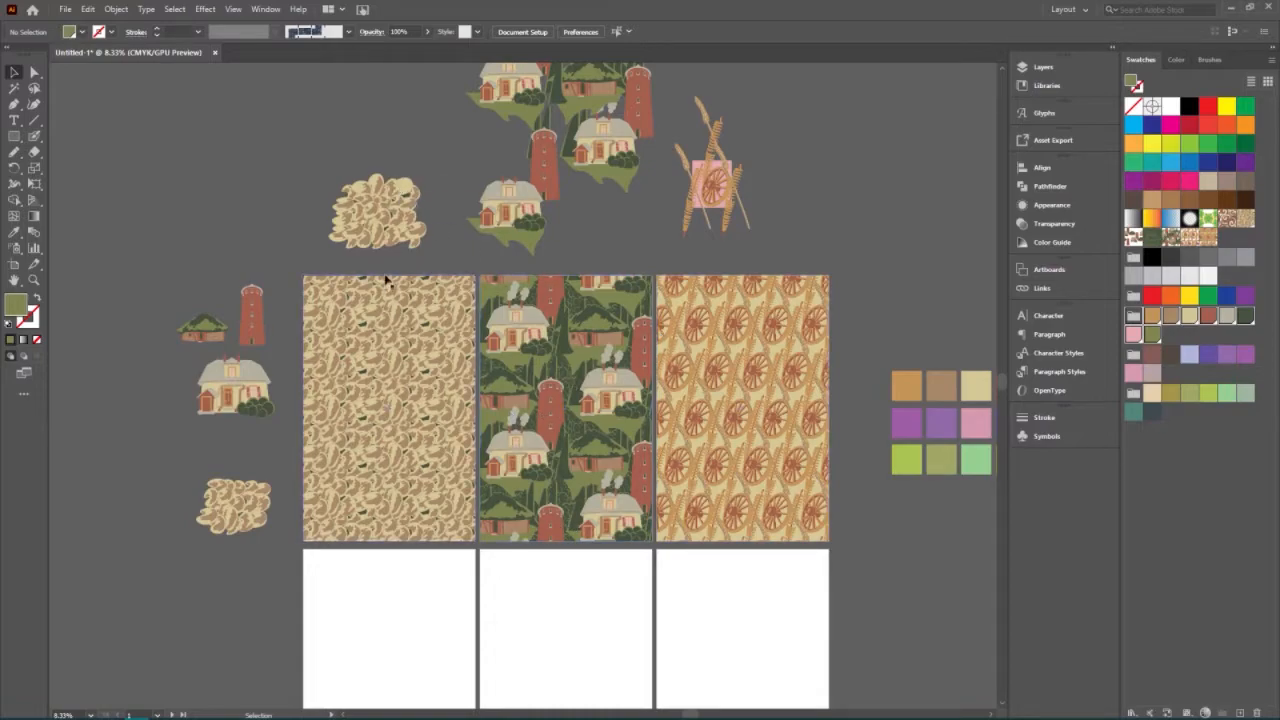
{"action": "left_click", "coordinate": [430, 255]}
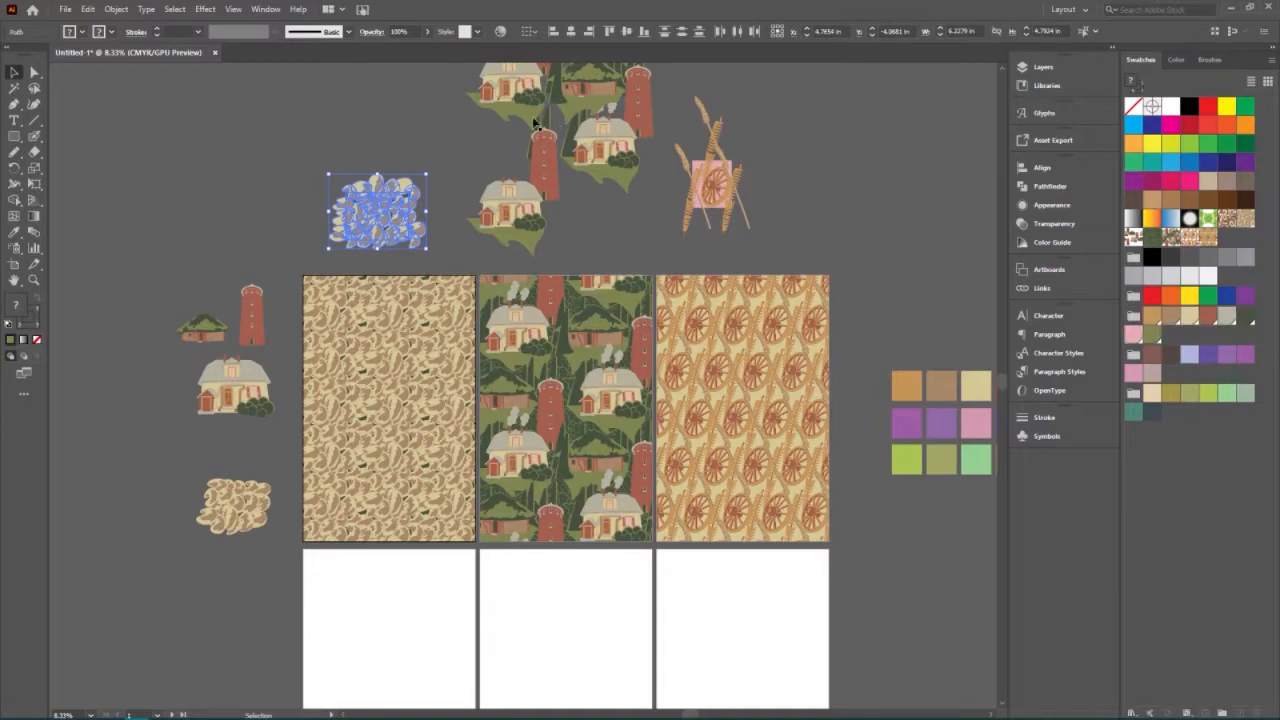
{"action": "left_click", "coordinate": [293, 165]}
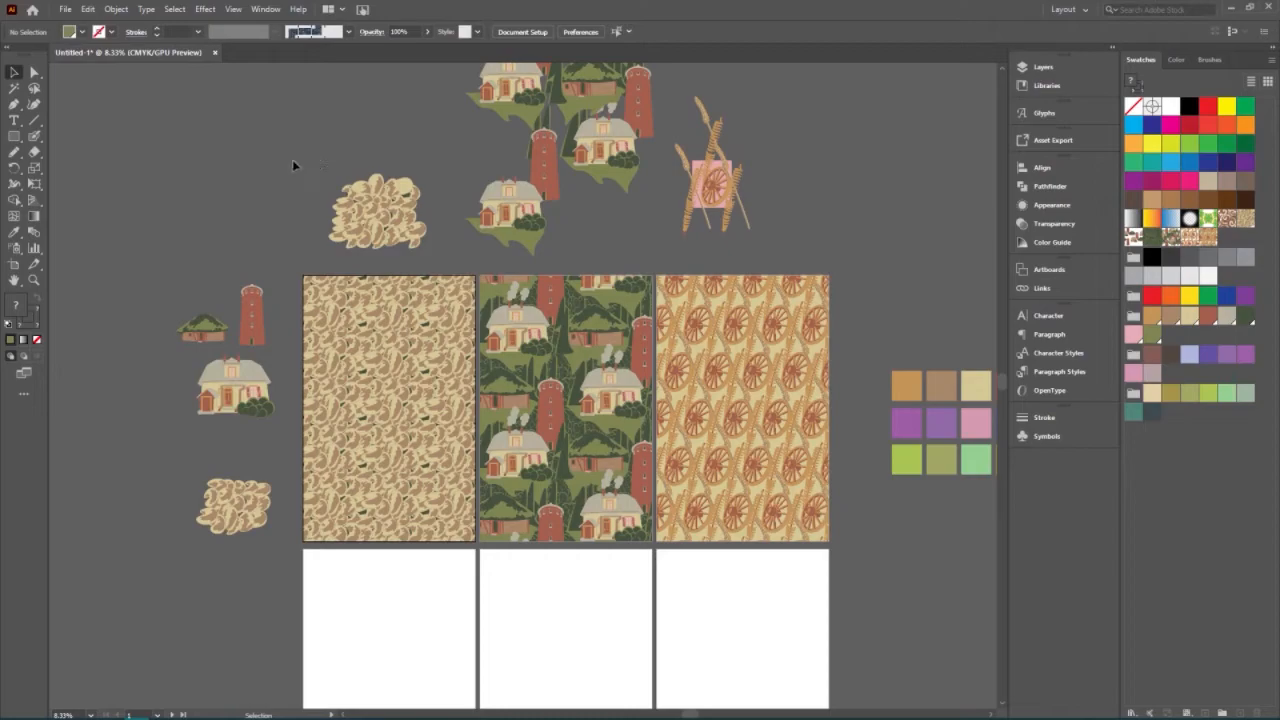
{"action": "left_click_drag", "start_coordinate": [293, 165], "coordinate": [436, 259]}
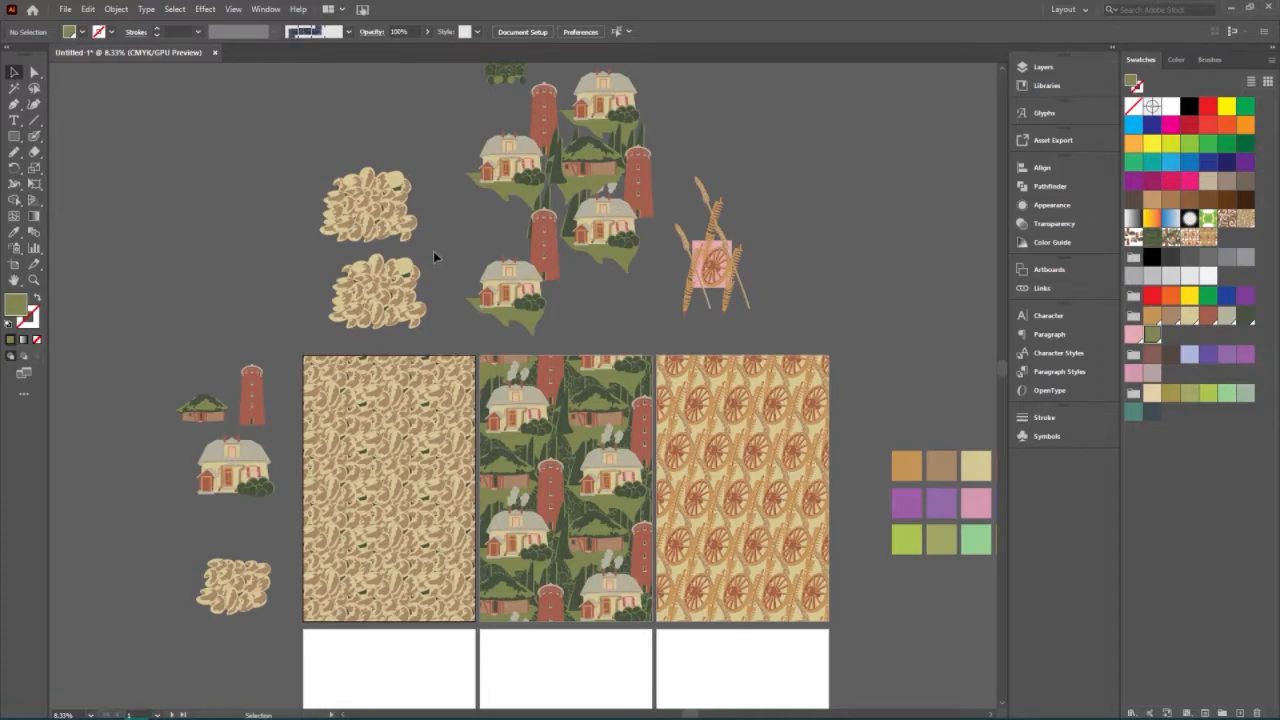
- Start Recolor Artwork on the upper copy of the tan and cream motif cluster and set its colorization method to Exact
{"action": "left_click_drag", "start_coordinate": [297, 145], "coordinate": [438, 249]}
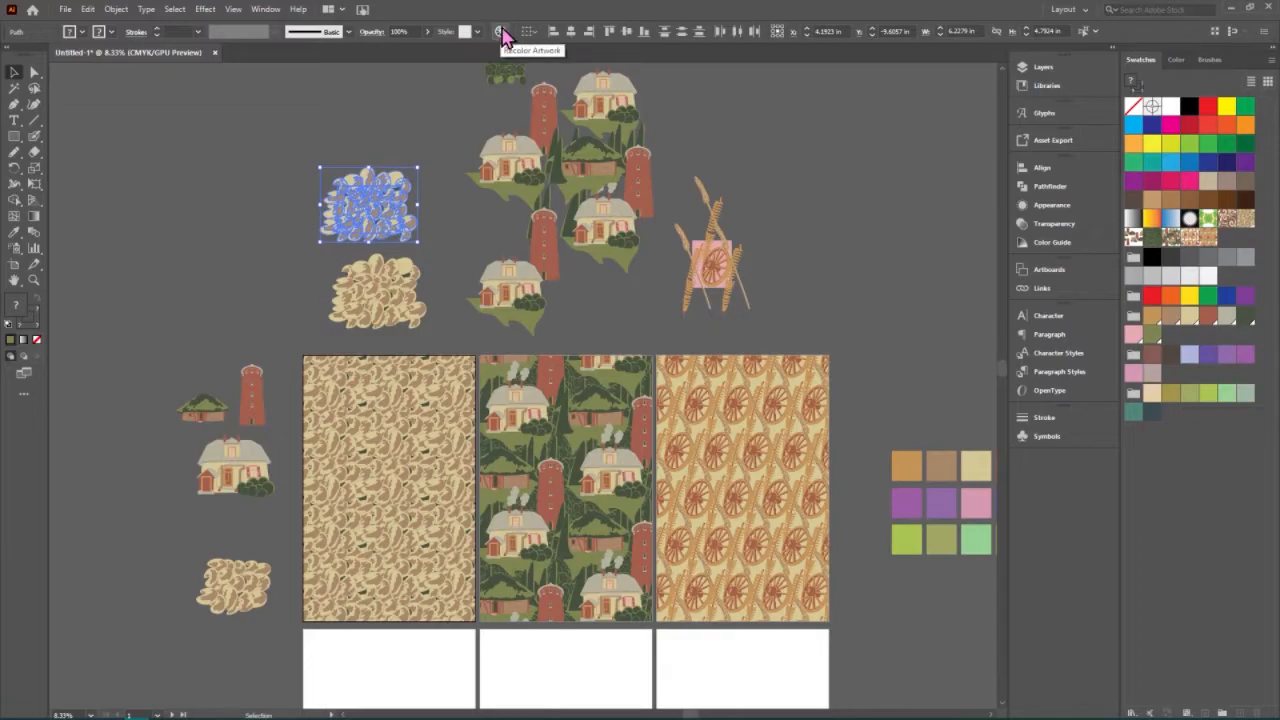
{"action": "left_click", "coordinate": [501, 33]}
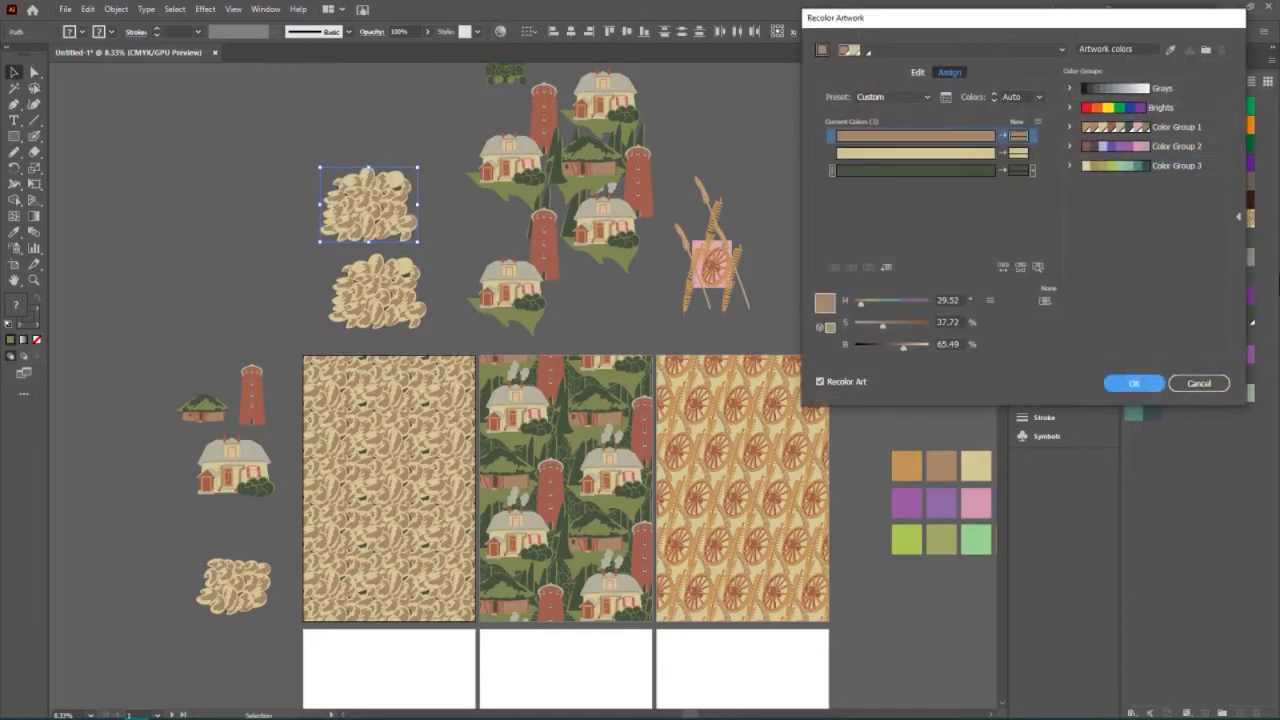
{"action": "left_click_drag", "start_coordinate": [1063, 25], "coordinate": [750, 117]}
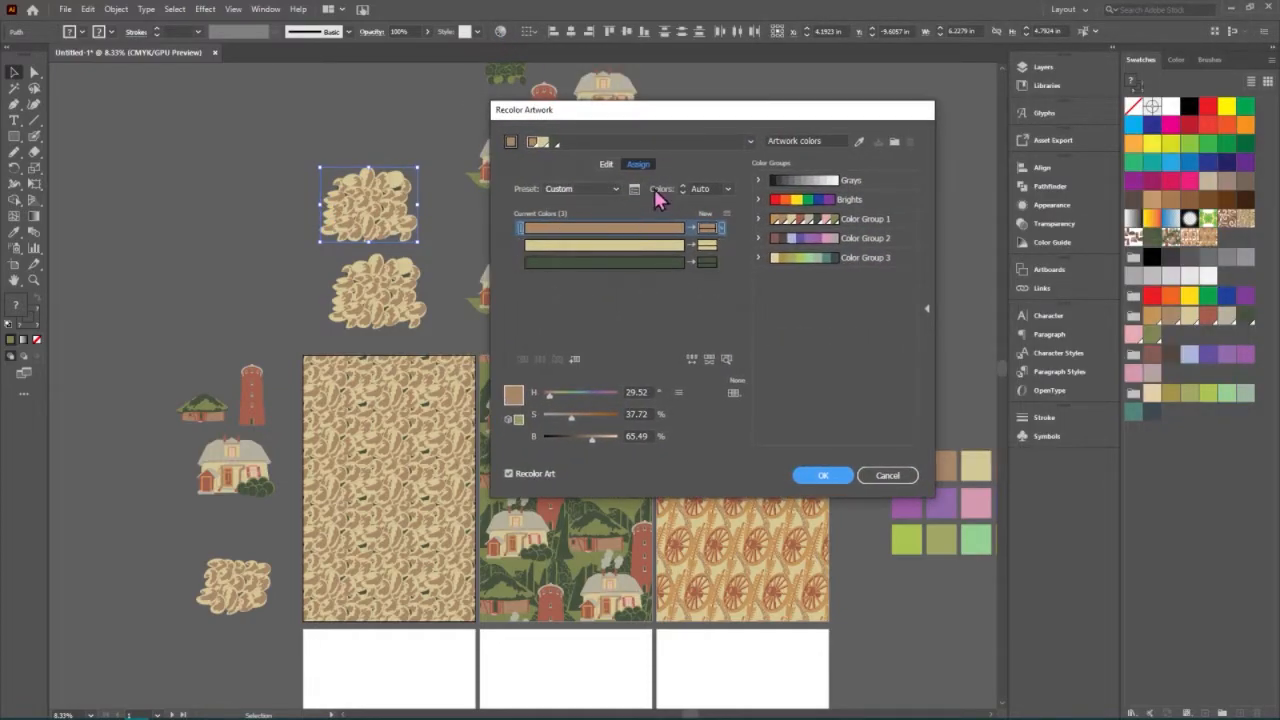
{"action": "left_click", "coordinate": [723, 232]}
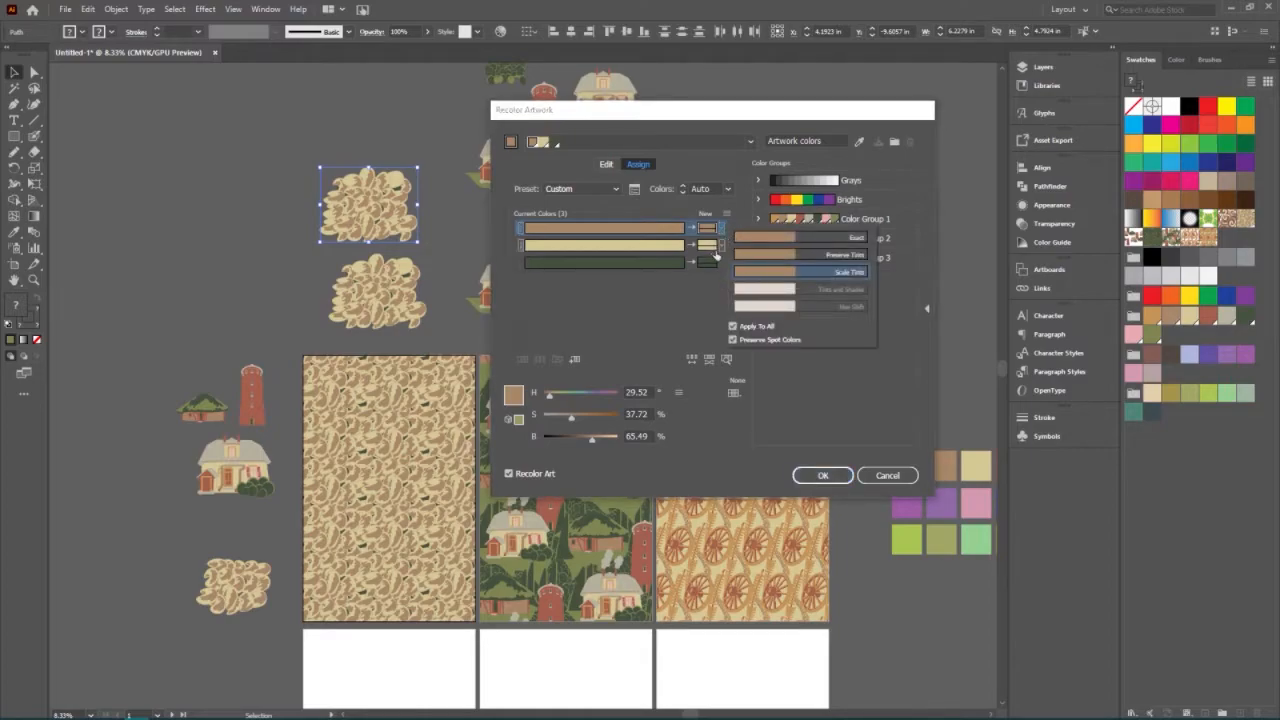
{"action": "left_click", "coordinate": [841, 240]}
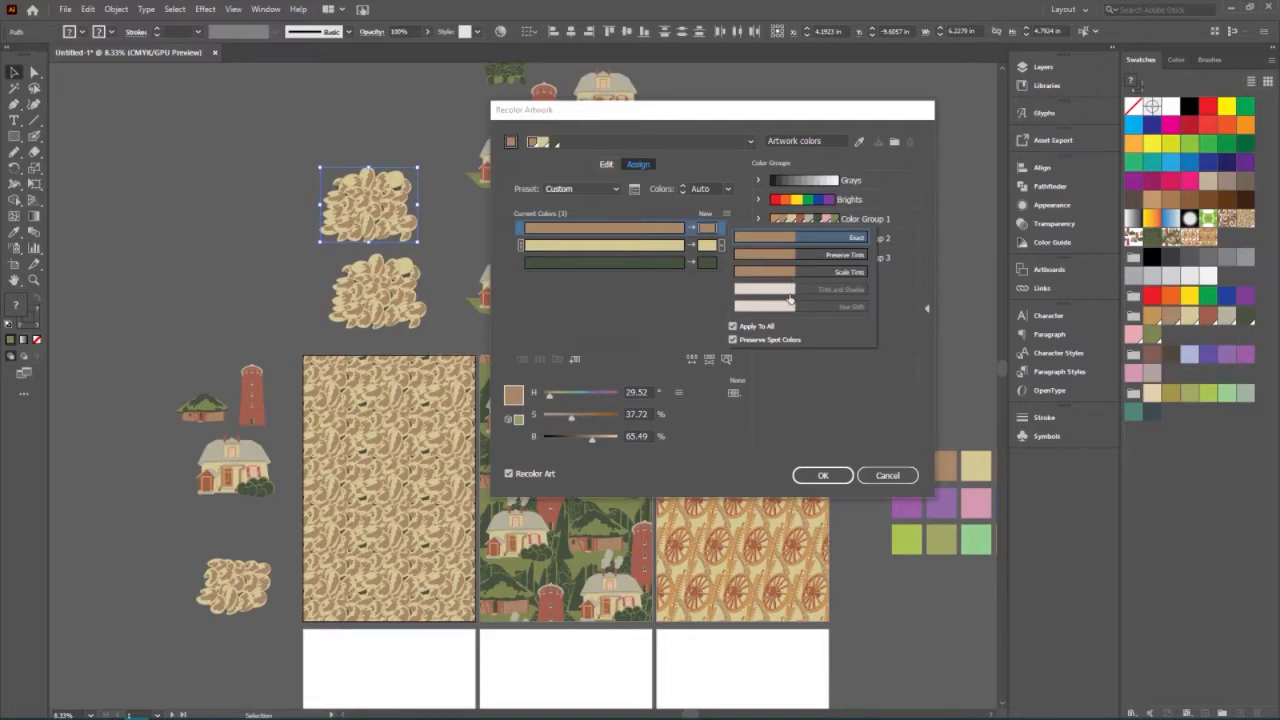
{"action": "left_click", "coordinate": [819, 477]}
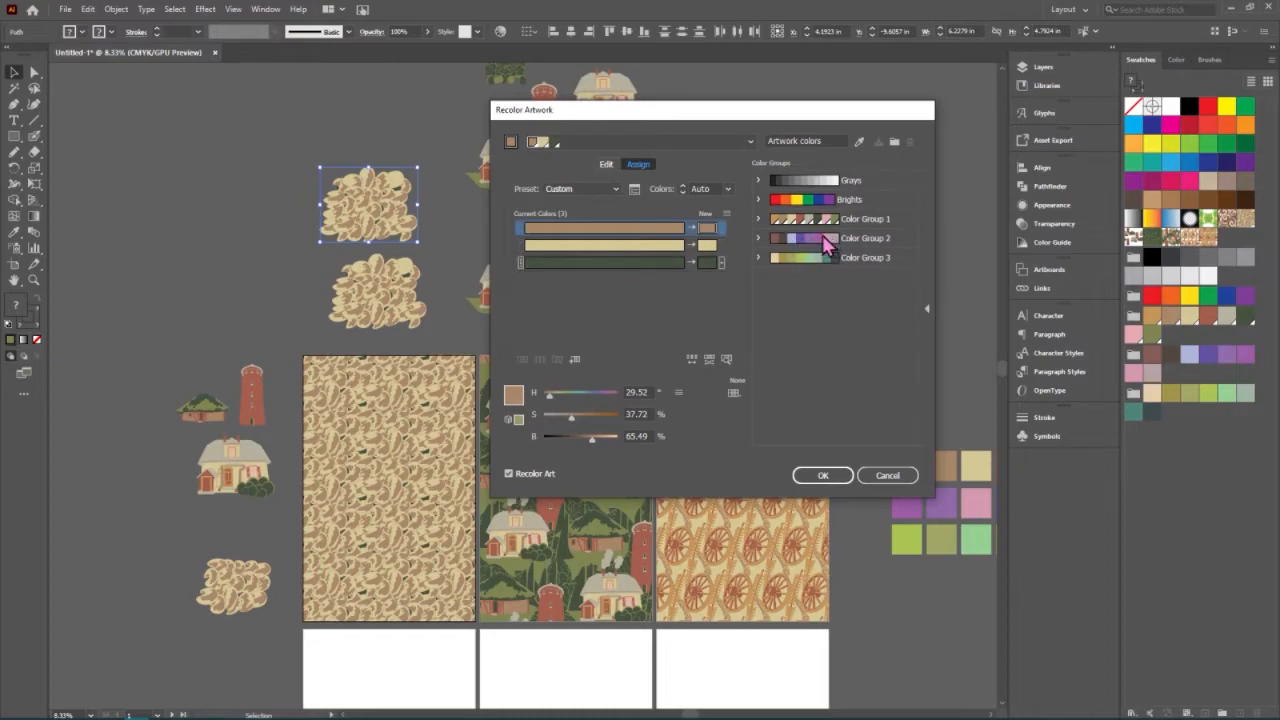
{"action": "left_click", "coordinate": [819, 240]}
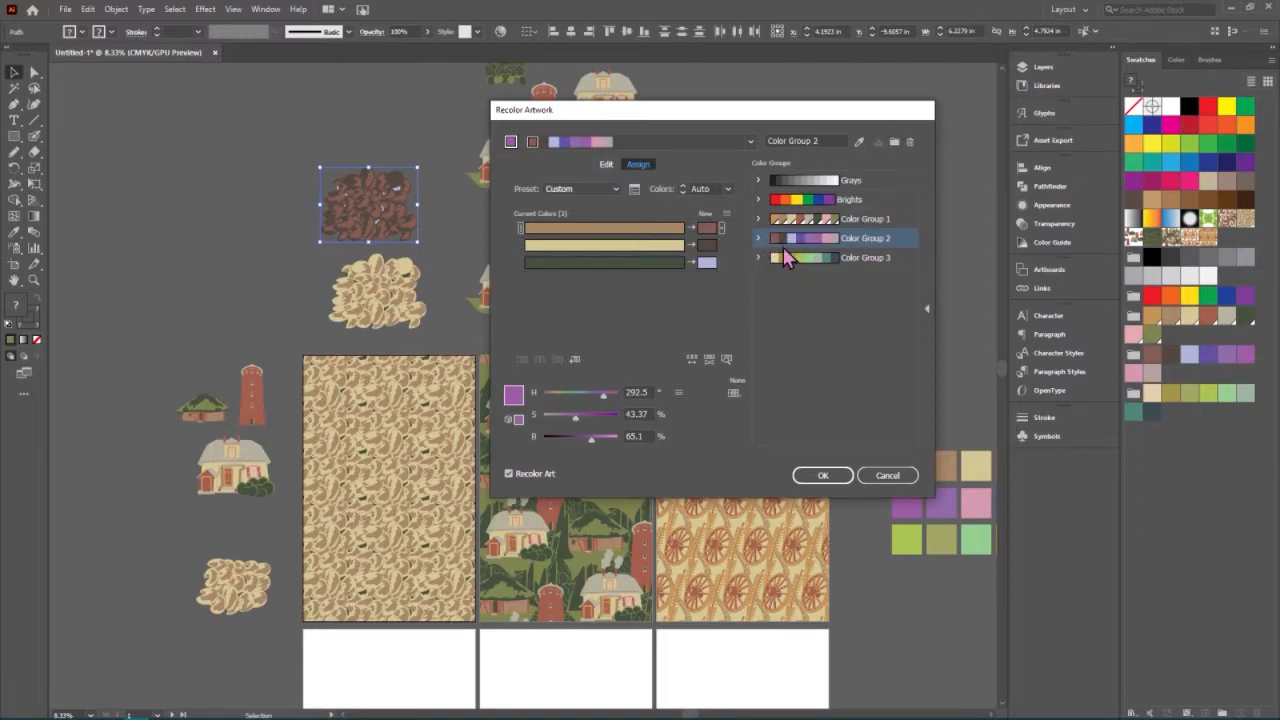
{"action": "left_click", "coordinate": [808, 222]}
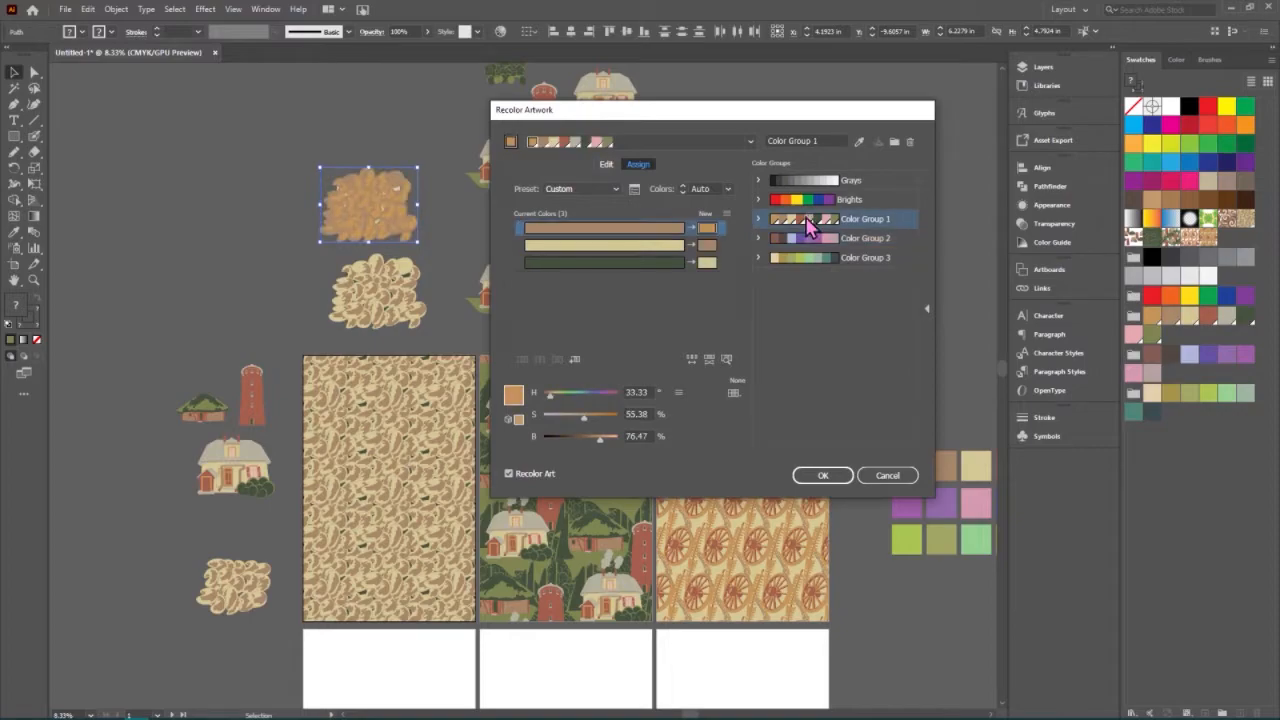
{"action": "left_click", "coordinate": [857, 142]}
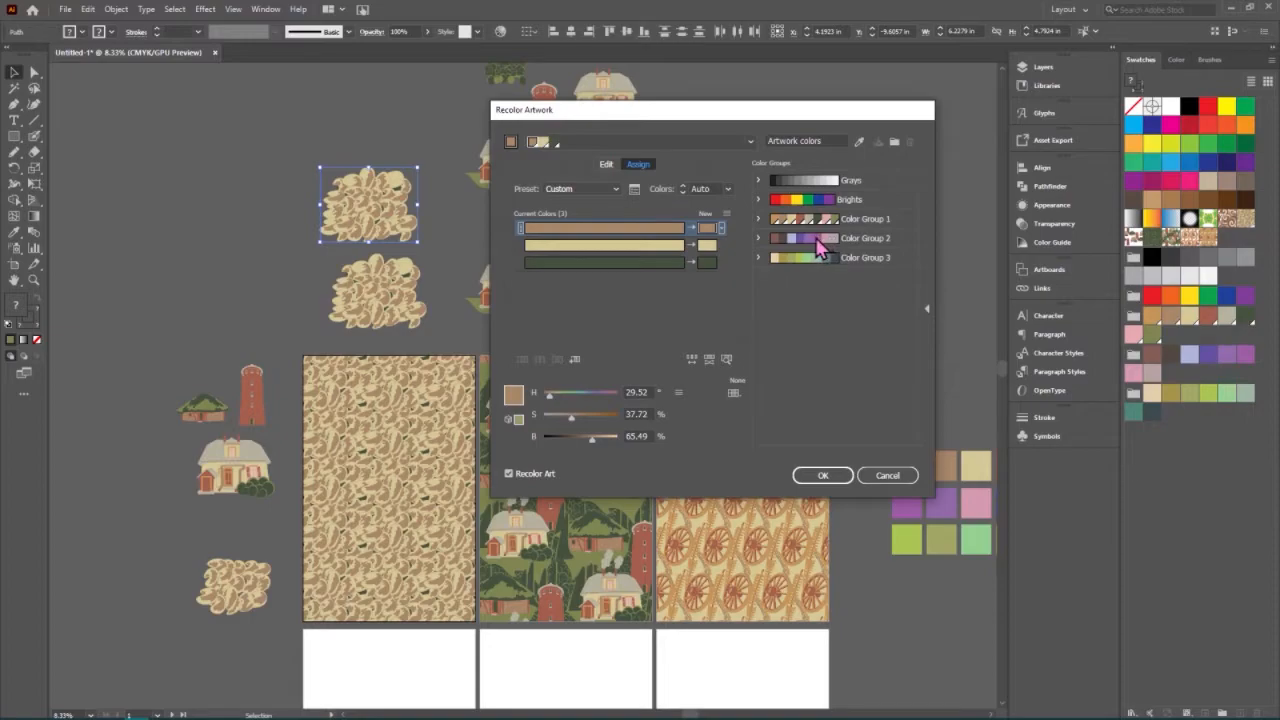
- Apply Color Group 2 to the cluster and randomly reorder its colors until tan becomes purple and cream becomes pink
{"action": "left_click", "coordinate": [830, 242]}
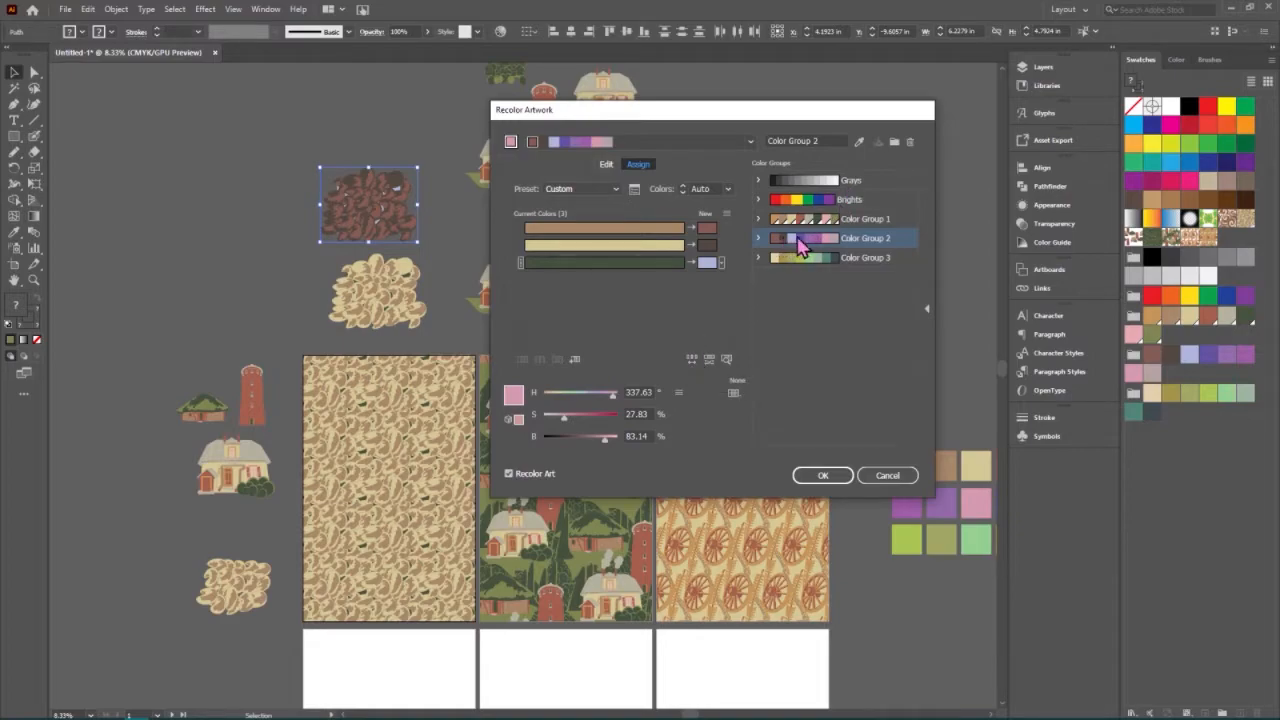
{"action": "left_click", "coordinate": [687, 360]}
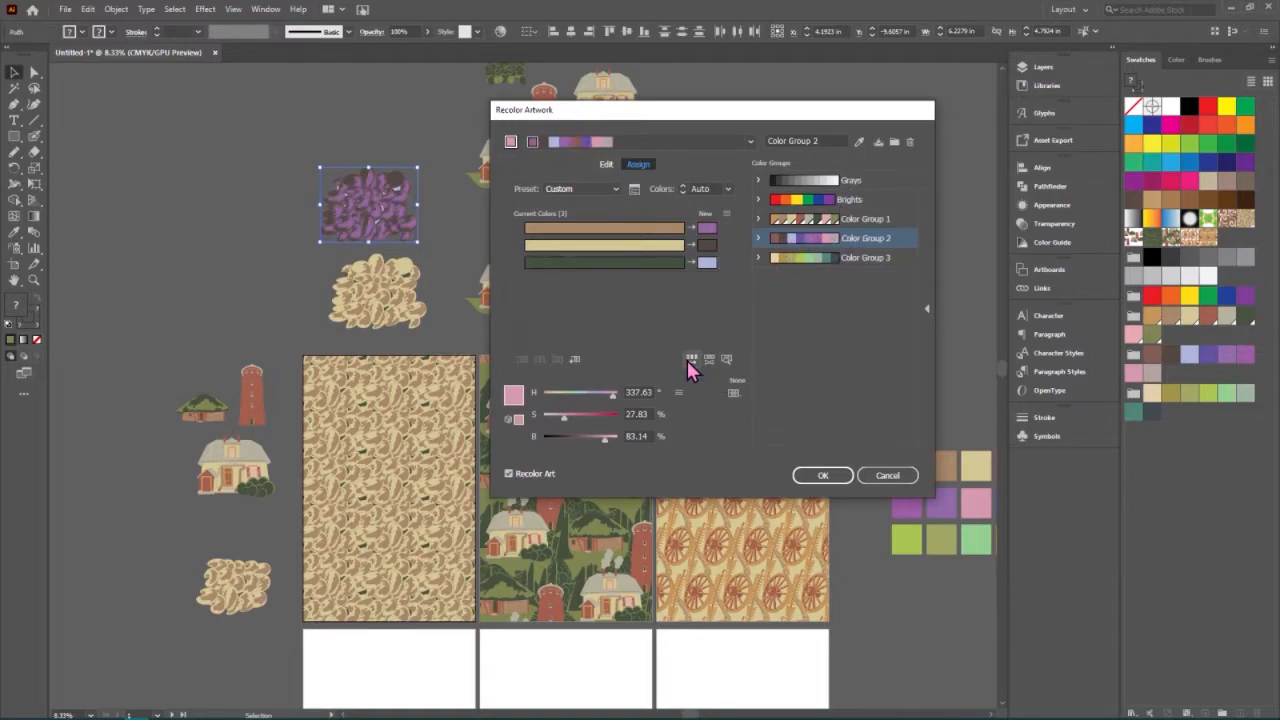
{"action": "left_click", "coordinate": [687, 360]}
{"action": "left_click", "coordinate": [687, 360]}
{"action": "left_click", "coordinate": [687, 360]}
{"action": "left_click", "coordinate": [687, 360]}
{"action": "left_click", "coordinate": [687, 360]}
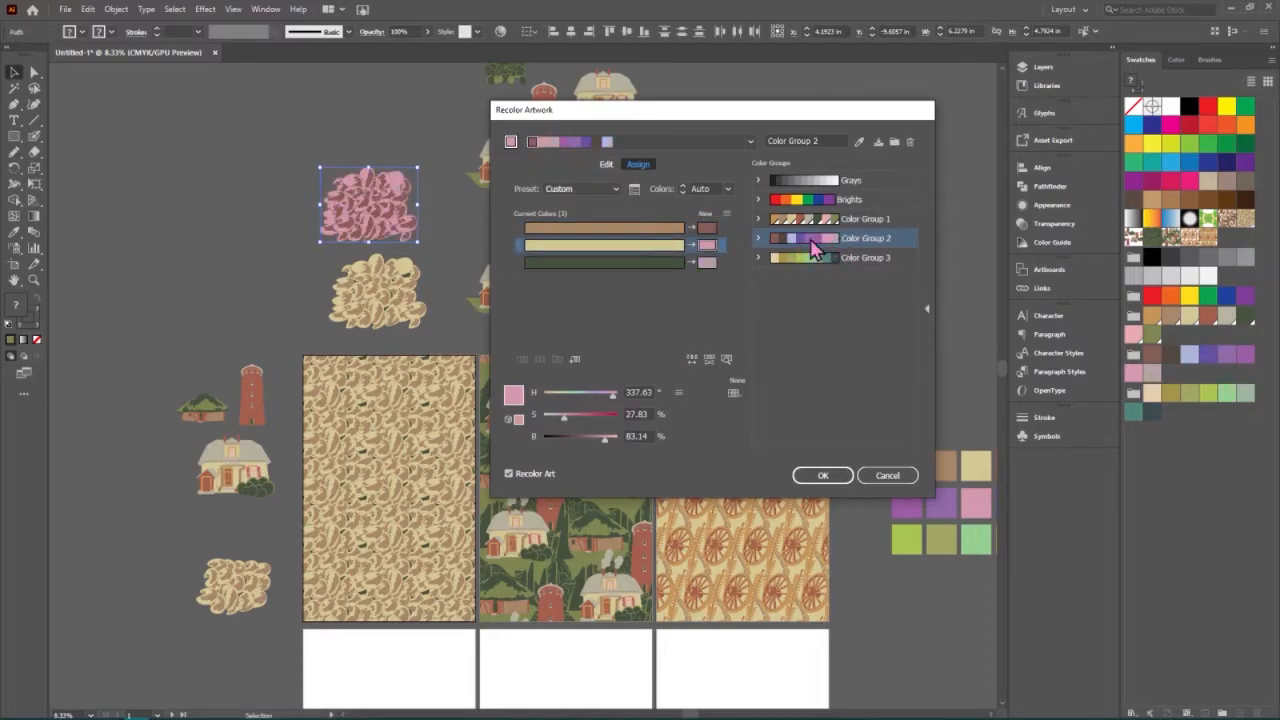
{"action": "left_click", "coordinate": [690, 362]}
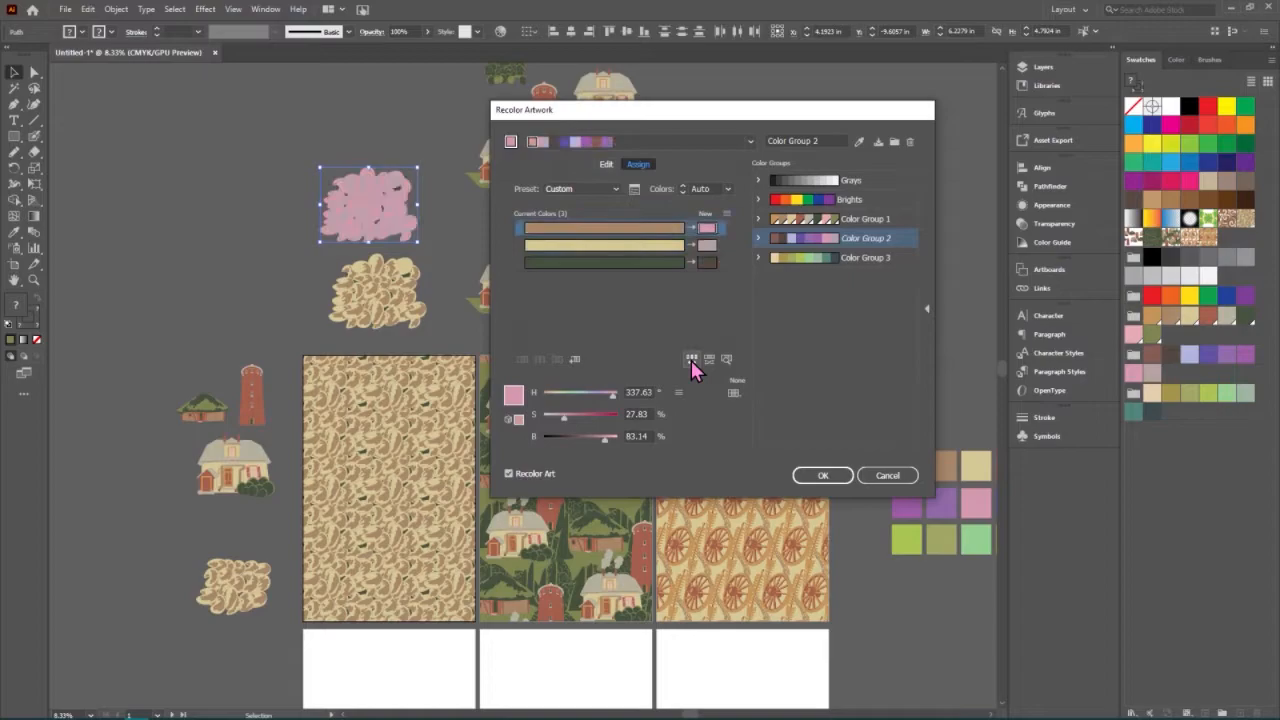
{"action": "left_click", "coordinate": [690, 362]}
{"action": "left_click", "coordinate": [690, 362]}
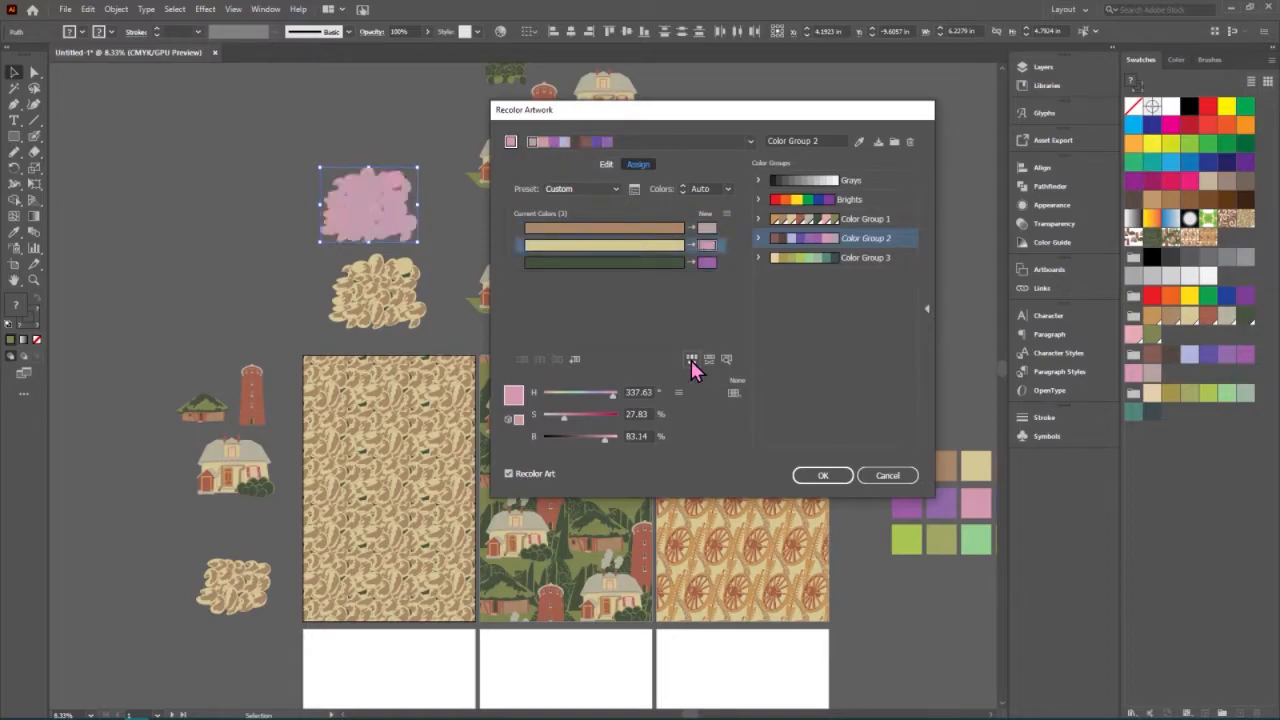
{"action": "left_click", "coordinate": [691, 362]}
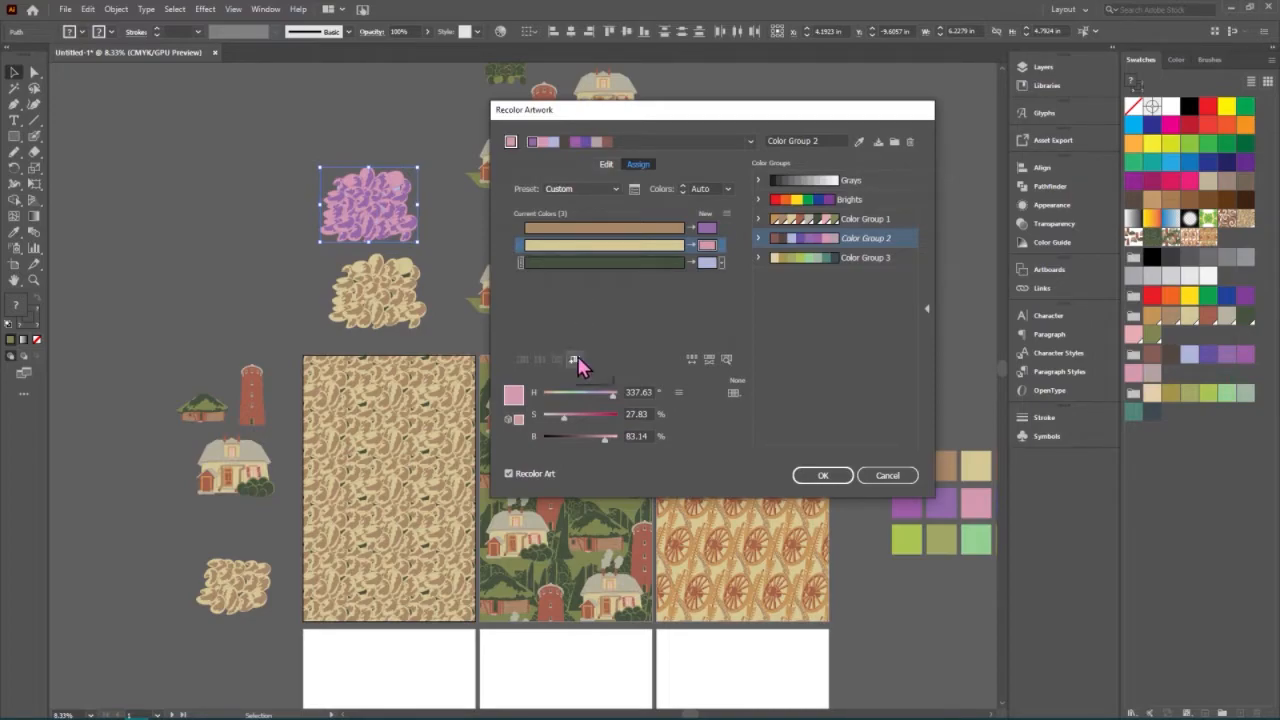
- Add five new color rows to the color assignment for the remaining Color Group 2 colors
{"action": "left_click", "coordinate": [575, 360]}
{"action": "left_click", "coordinate": [575, 360]}
{"action": "left_click", "coordinate": [575, 360]}
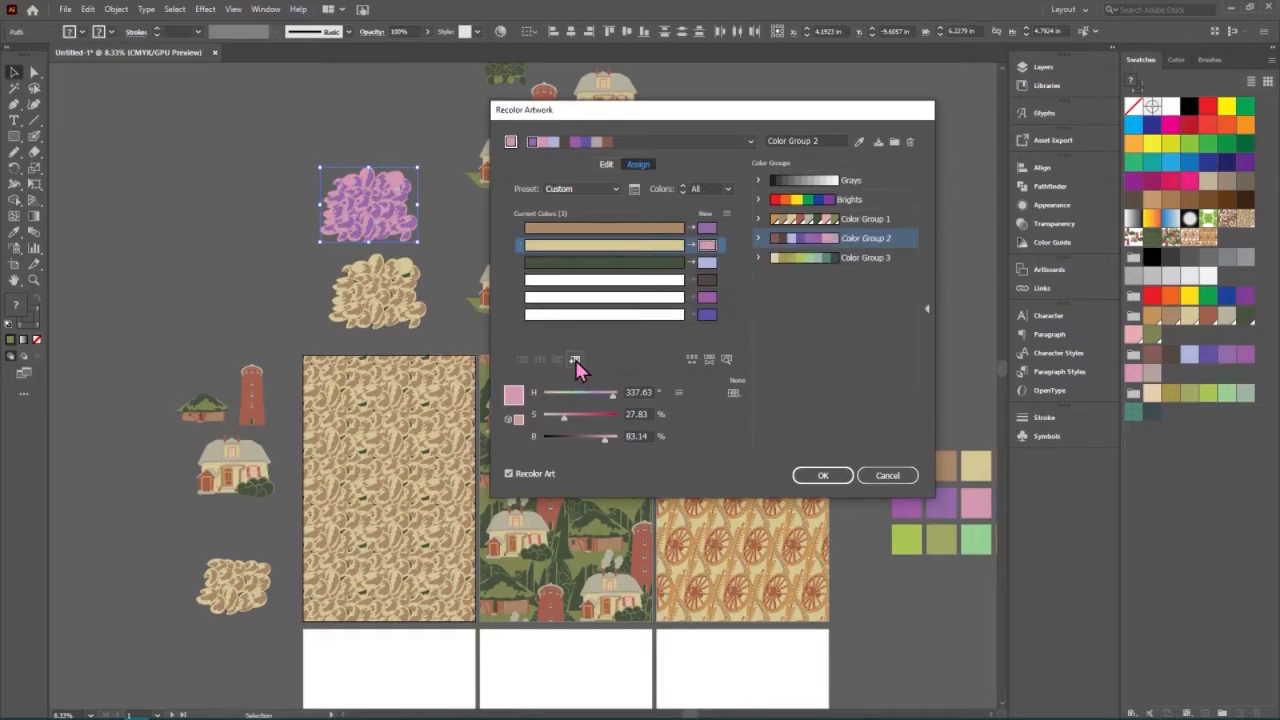
{"action": "left_click", "coordinate": [575, 360]}
{"action": "left_click", "coordinate": [575, 360]}
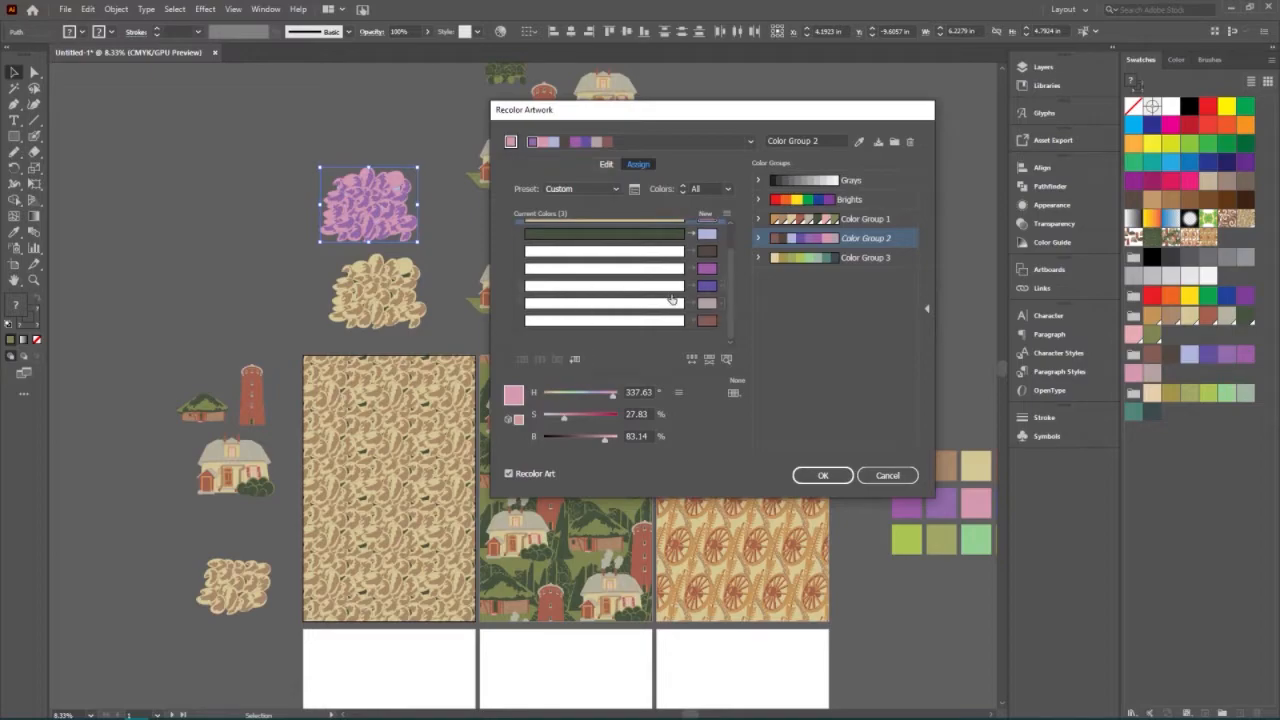
{"action": "scroll", "coordinate": [679, 307], "scroll_direction": "up", "scroll_amount": 3}
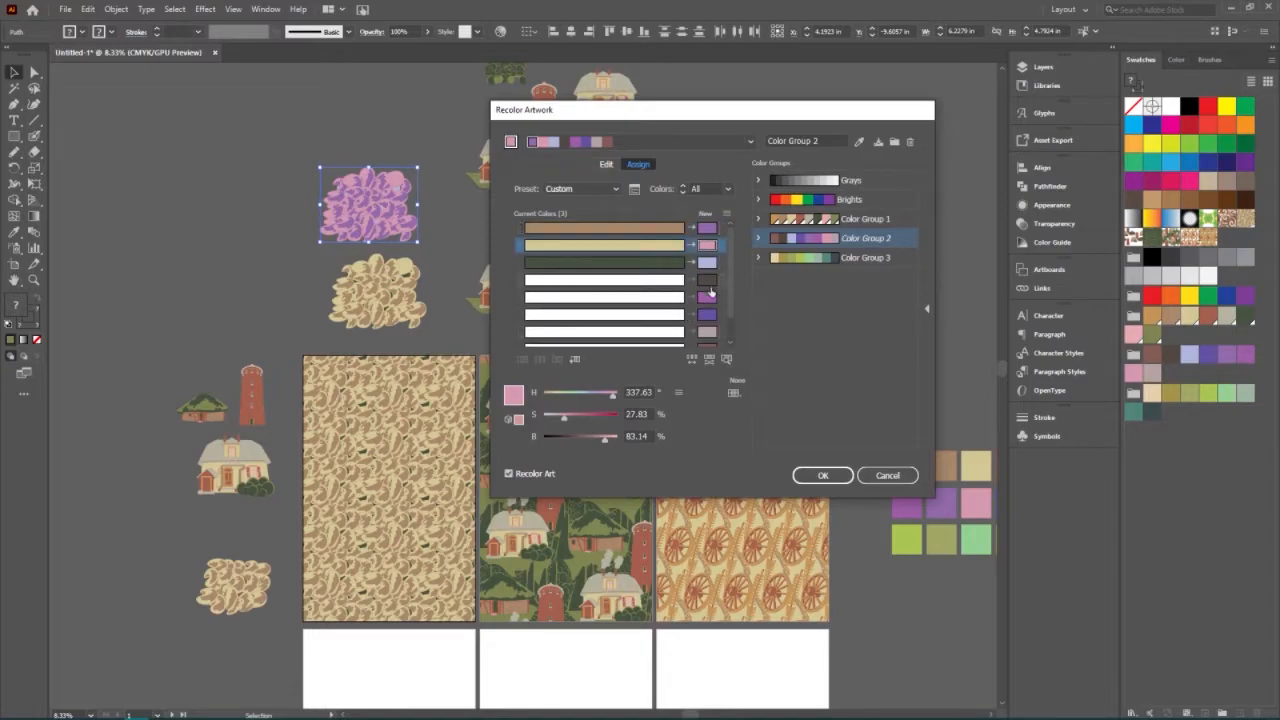
{"action": "scroll", "coordinate": [706, 309], "scroll_direction": "down", "scroll_amount": 3}
{"action": "scroll", "coordinate": [630, 300], "scroll_direction": "up", "scroll_amount": 3}
- Try dark brown as the replacement for green and blue-violet for tan, swapping purple back in for tan
{"action": "left_click", "coordinate": [638, 263]}
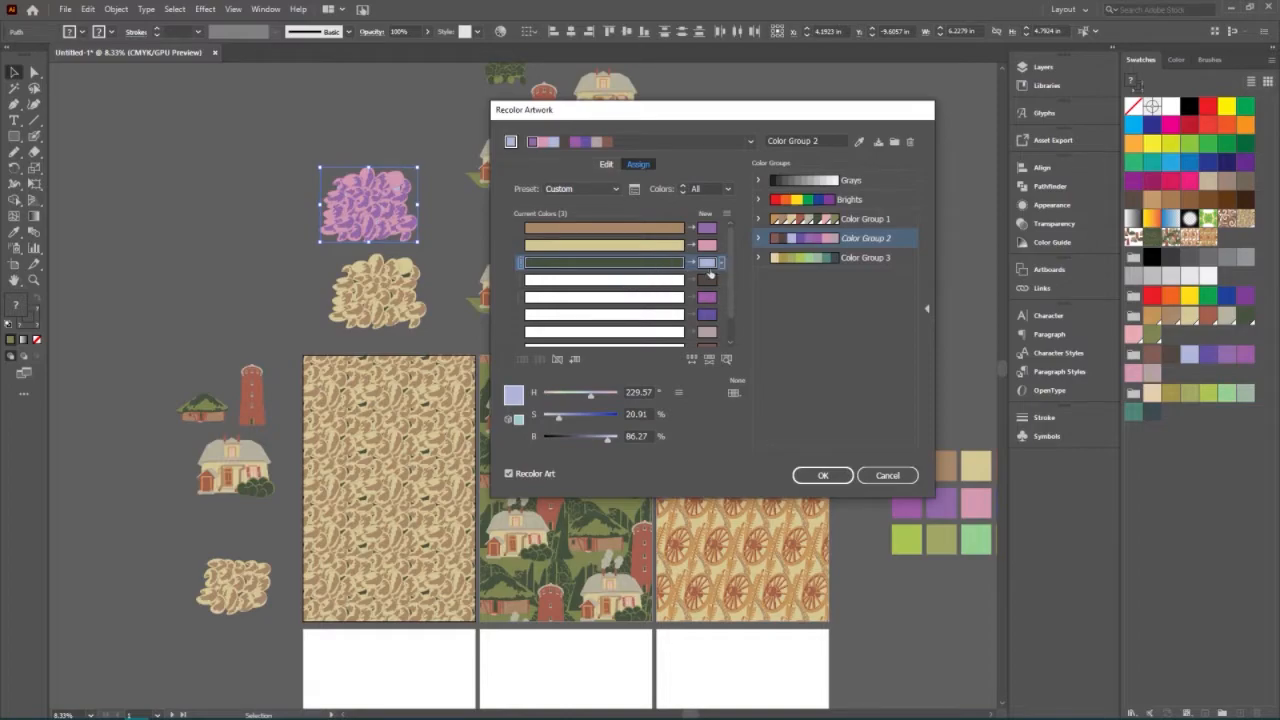
{"action": "left_click_drag", "start_coordinate": [707, 263], "coordinate": [709, 281]}
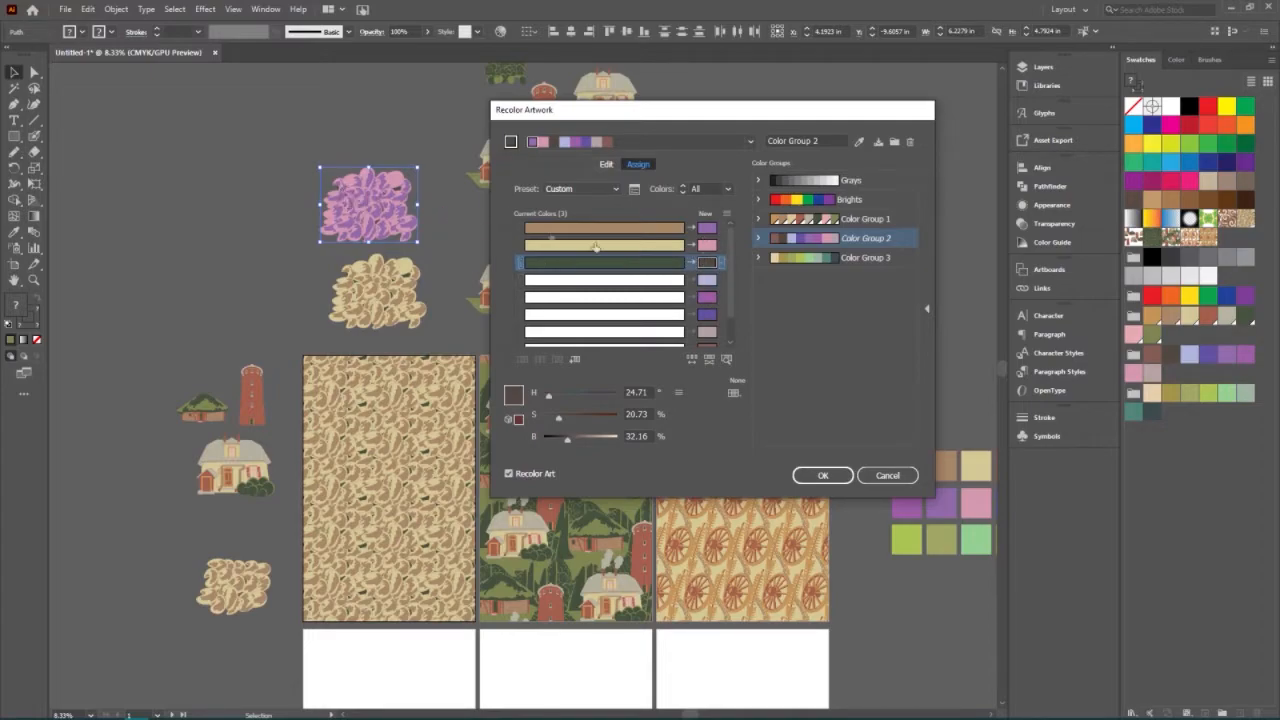
{"action": "scroll", "coordinate": [700, 320], "scroll_direction": "down", "scroll_amount": 1}
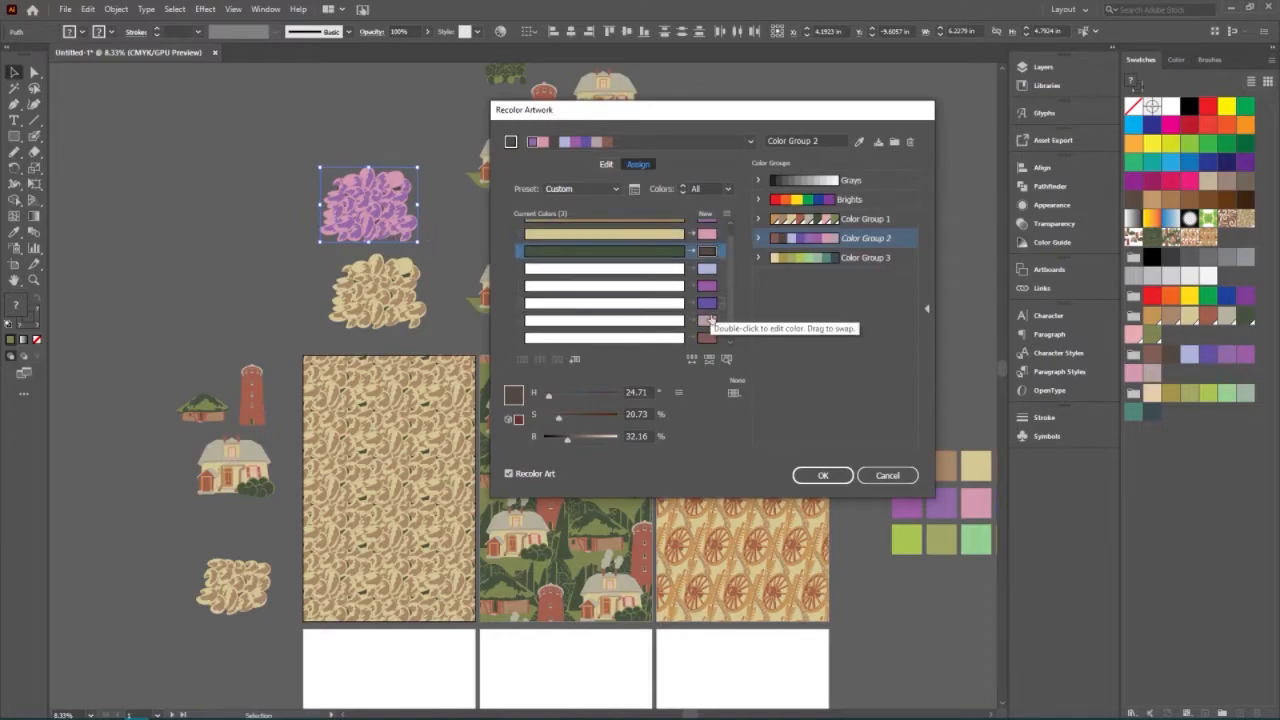
{"action": "scroll", "coordinate": [713, 322], "scroll_direction": "up", "scroll_amount": 2}
{"action": "left_click_drag", "start_coordinate": [707, 313], "coordinate": [703, 232]}
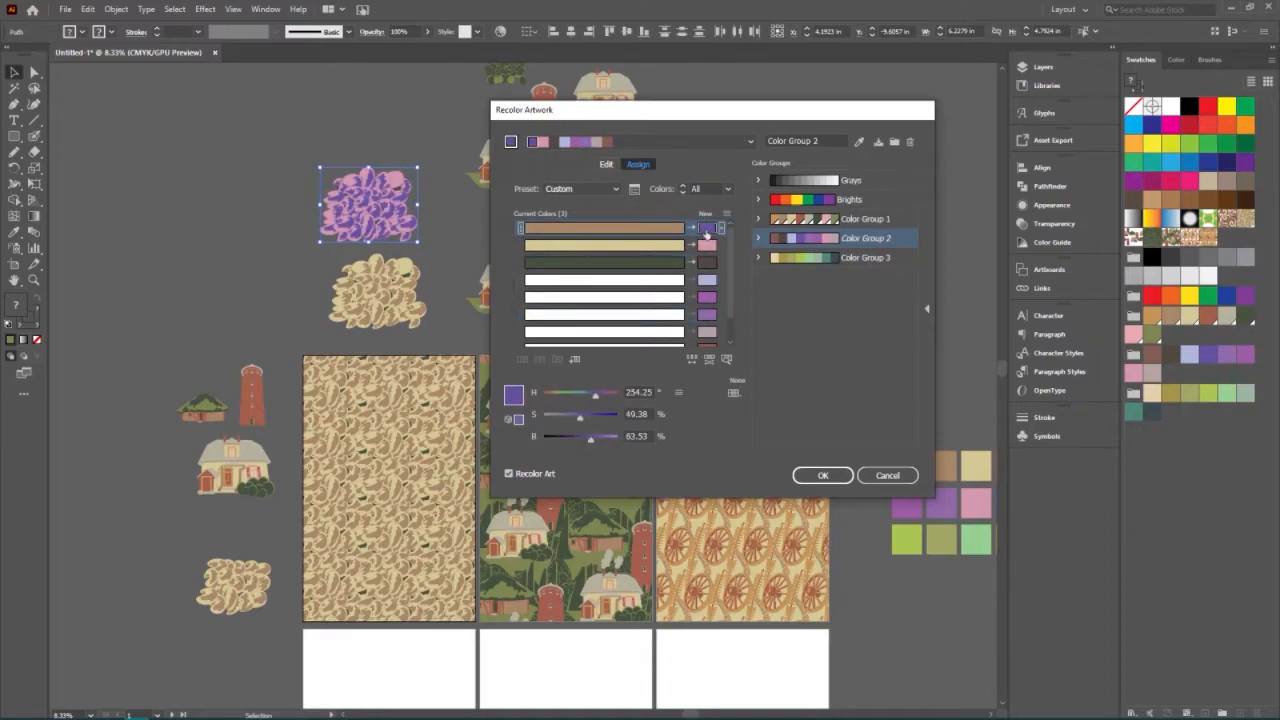
{"action": "left_click_drag", "start_coordinate": [707, 313], "coordinate": [707, 229]}
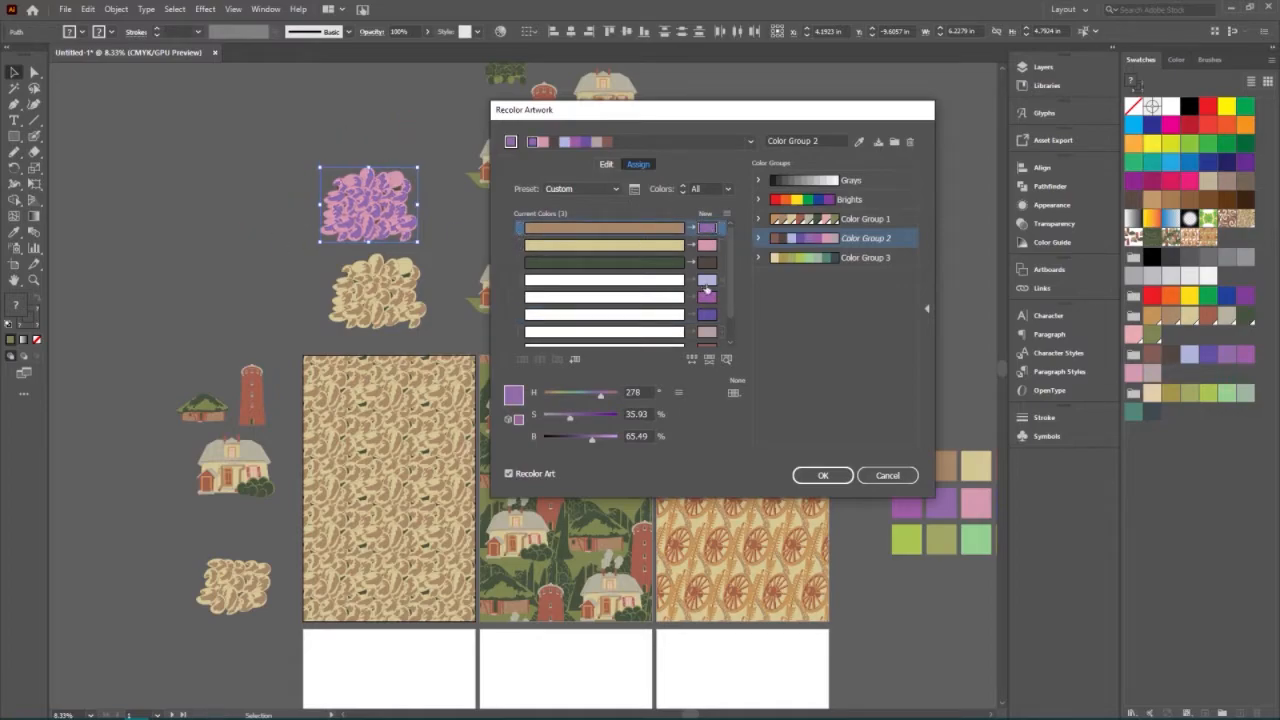
- Swap the replacement colors so the green becomes reddish brown and the cream becomes dark brown
{"action": "scroll", "coordinate": [705, 297], "scroll_direction": "down", "scroll_amount": 1}
{"action": "left_click_drag", "start_coordinate": [707, 331], "coordinate": [708, 246]}
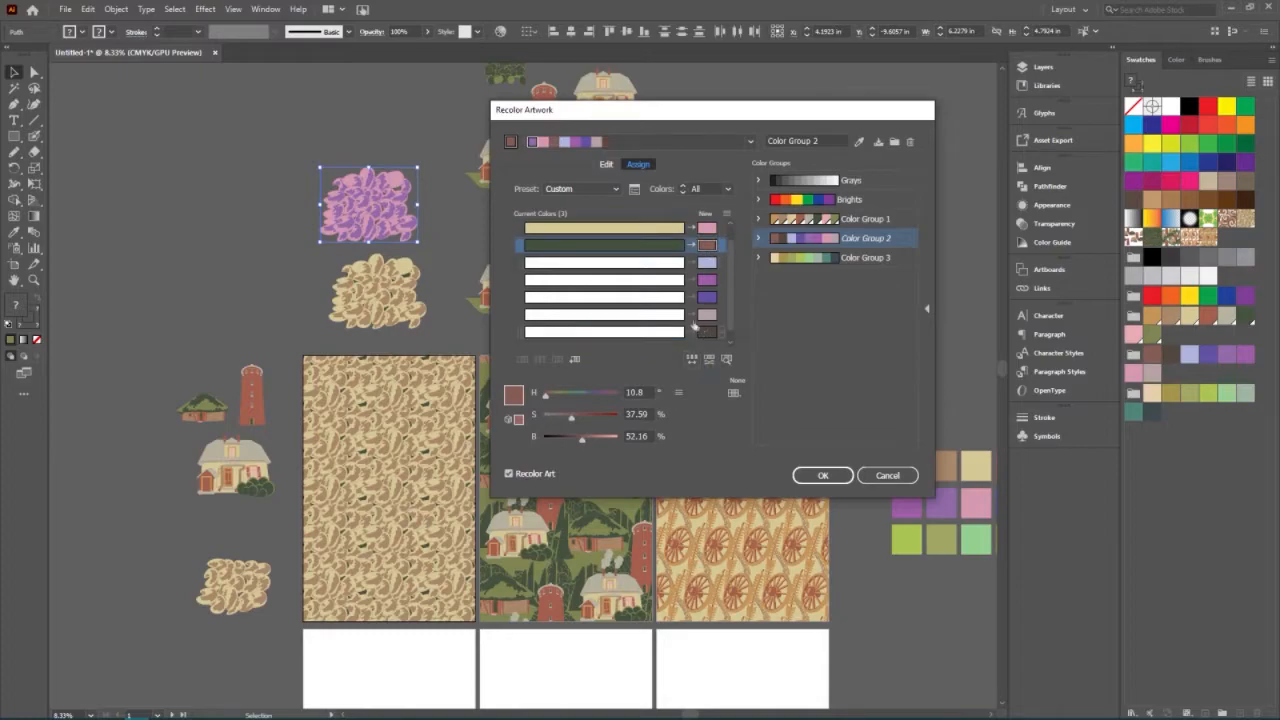
{"action": "left_click_drag", "start_coordinate": [705, 322], "coordinate": [708, 229]}
{"action": "scroll", "coordinate": [700, 300], "scroll_direction": "up", "scroll_amount": 2}
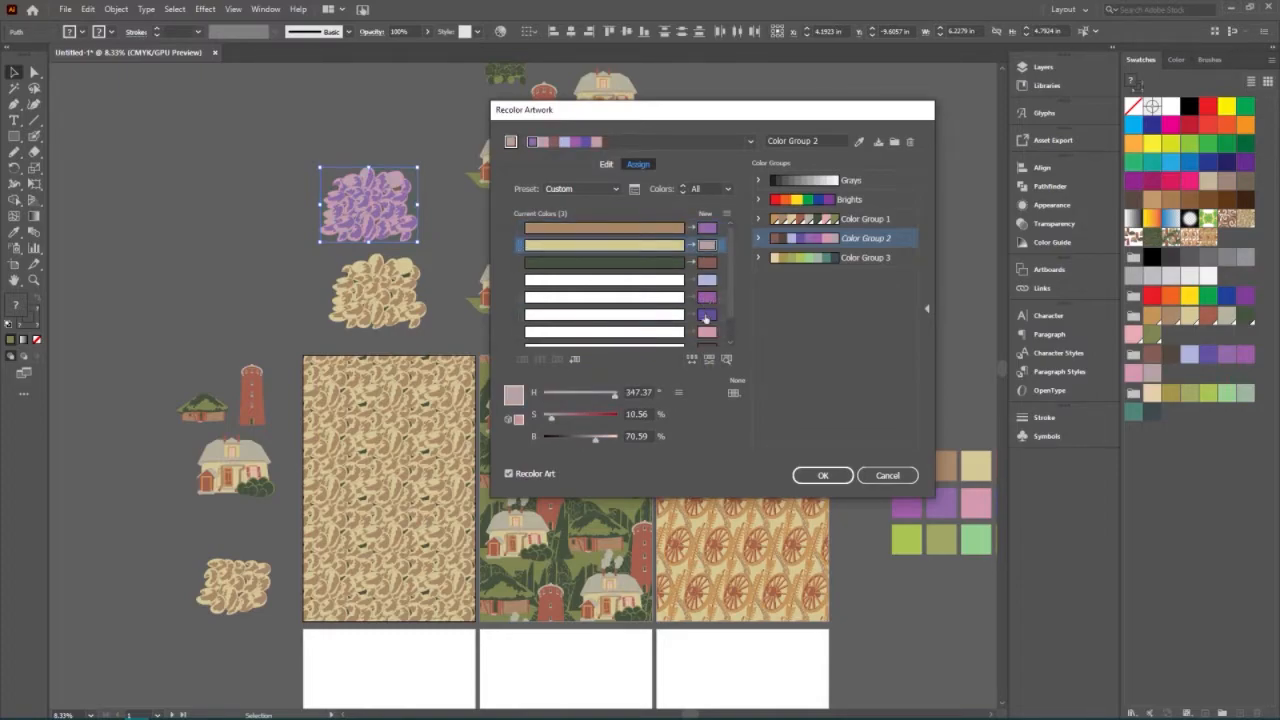
{"action": "scroll", "coordinate": [708, 340], "scroll_direction": "down", "scroll_amount": 2}
{"action": "left_click", "coordinate": [708, 322]}
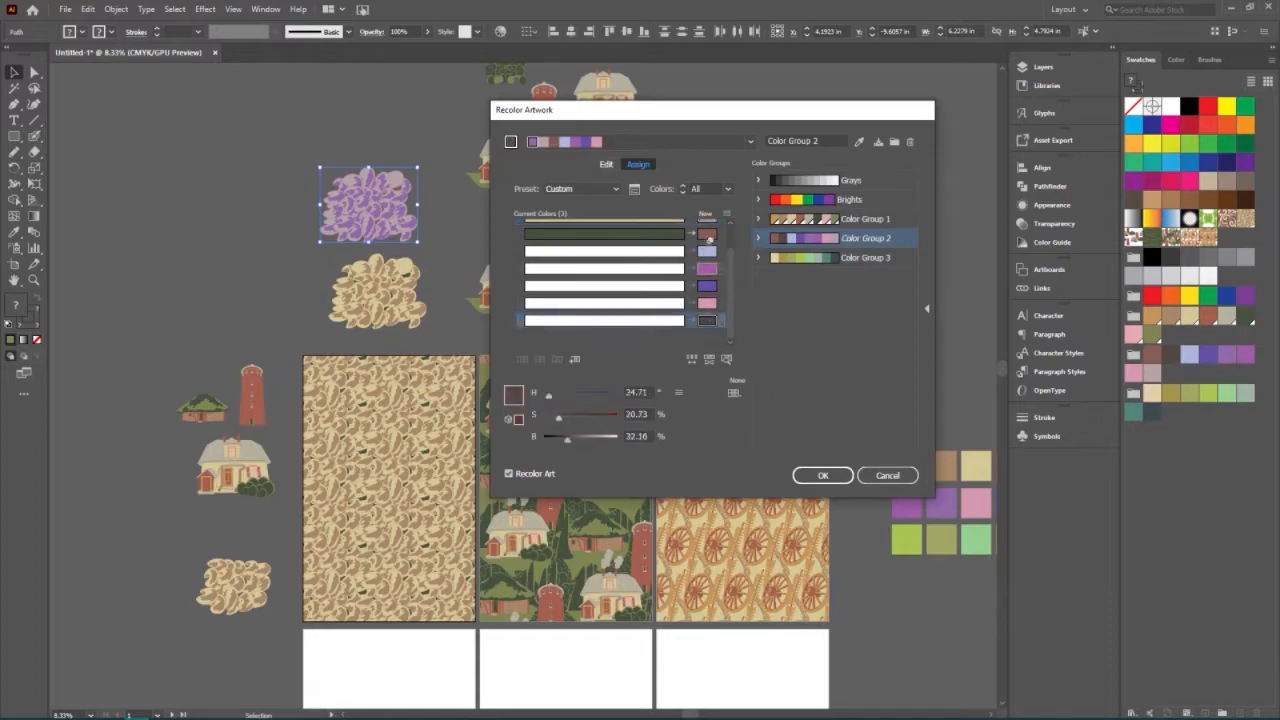
{"action": "left_click_drag", "start_coordinate": [712, 225], "coordinate": [710, 223]}
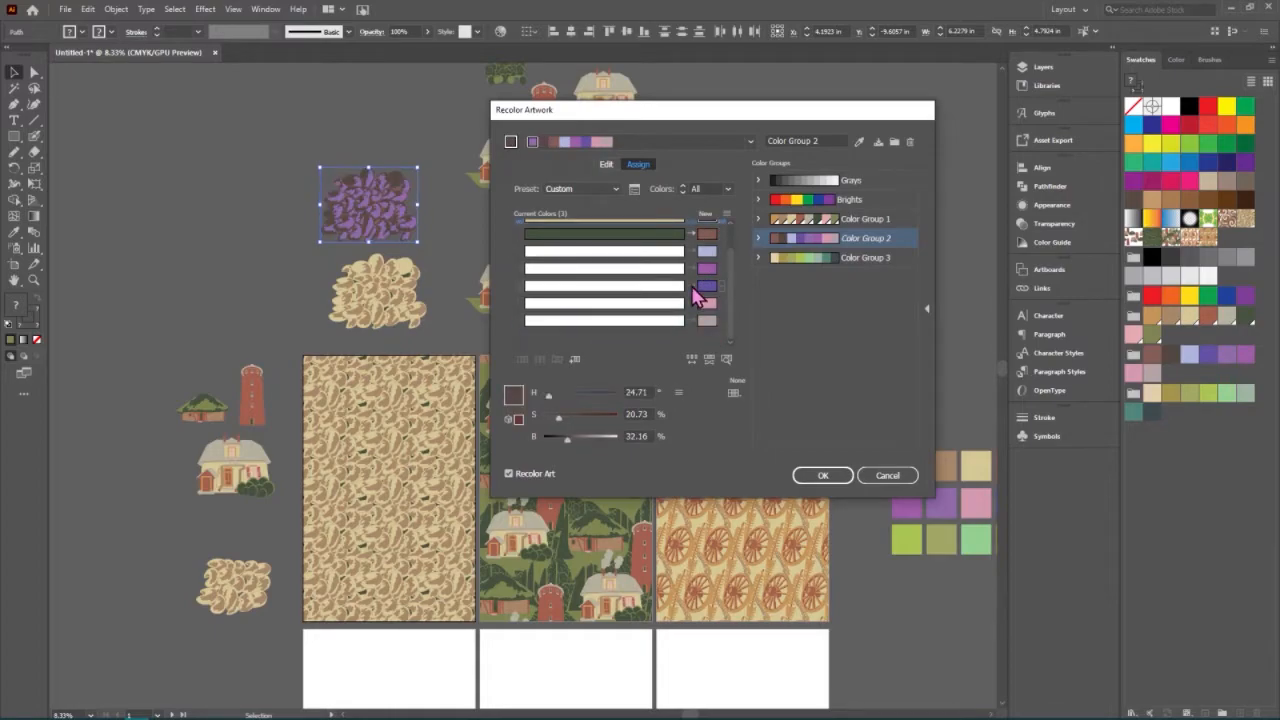
- Swap pink in as the replacement for tan and apply the recoloring without saving changes to Color Group 2
{"action": "scroll", "coordinate": [696, 298], "scroll_direction": "up", "scroll_amount": 2}
{"action": "left_click_drag", "start_coordinate": [708, 332], "coordinate": [710, 229]}
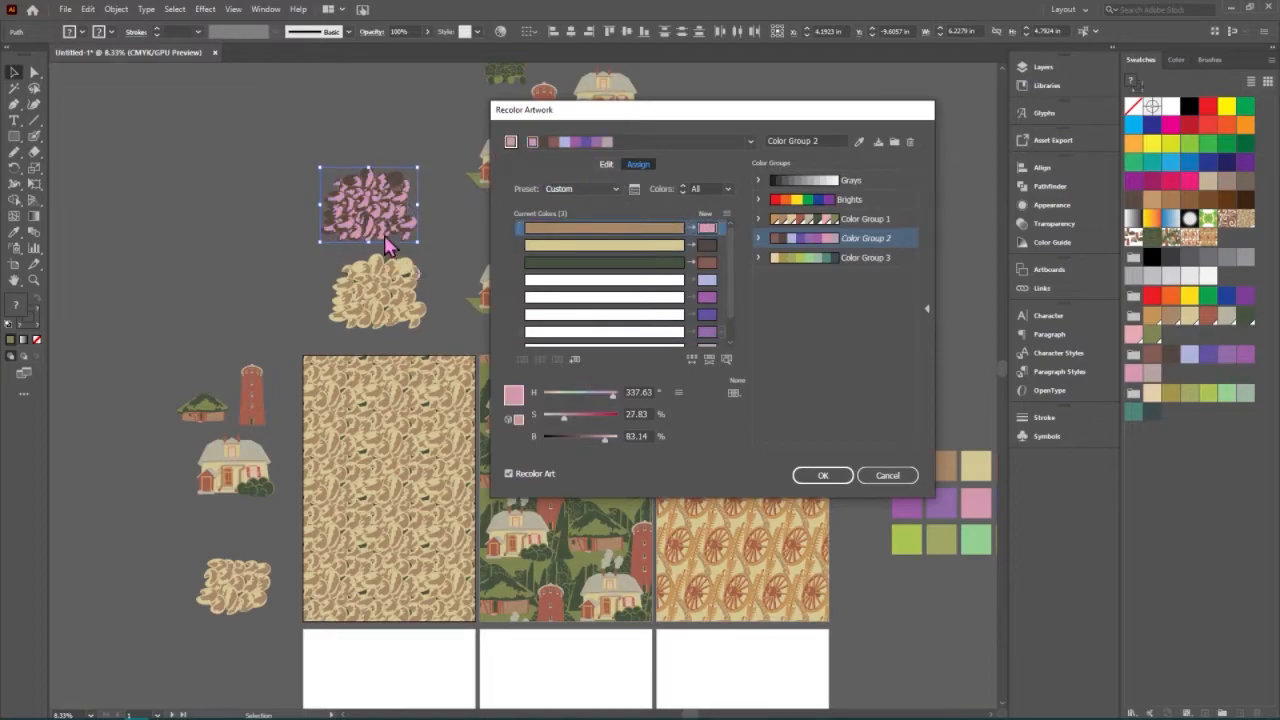
{"action": "left_click", "coordinate": [827, 477]}
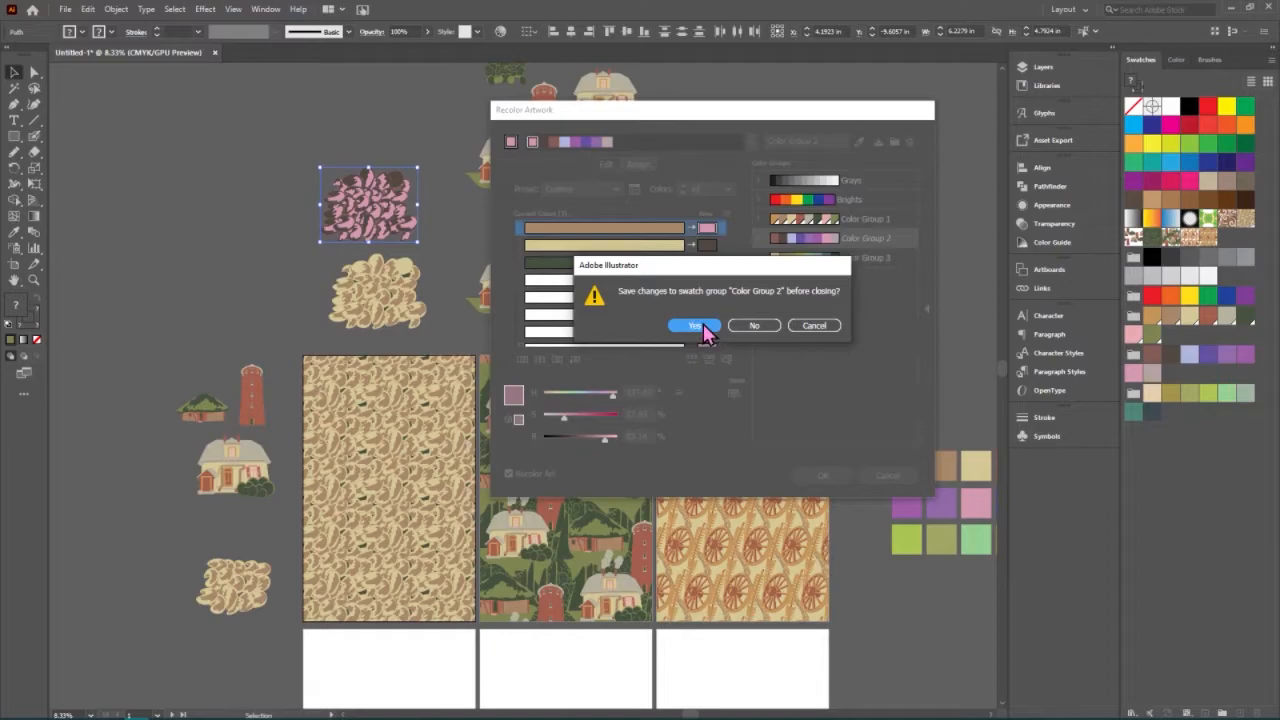
{"action": "left_click", "coordinate": [755, 327]}
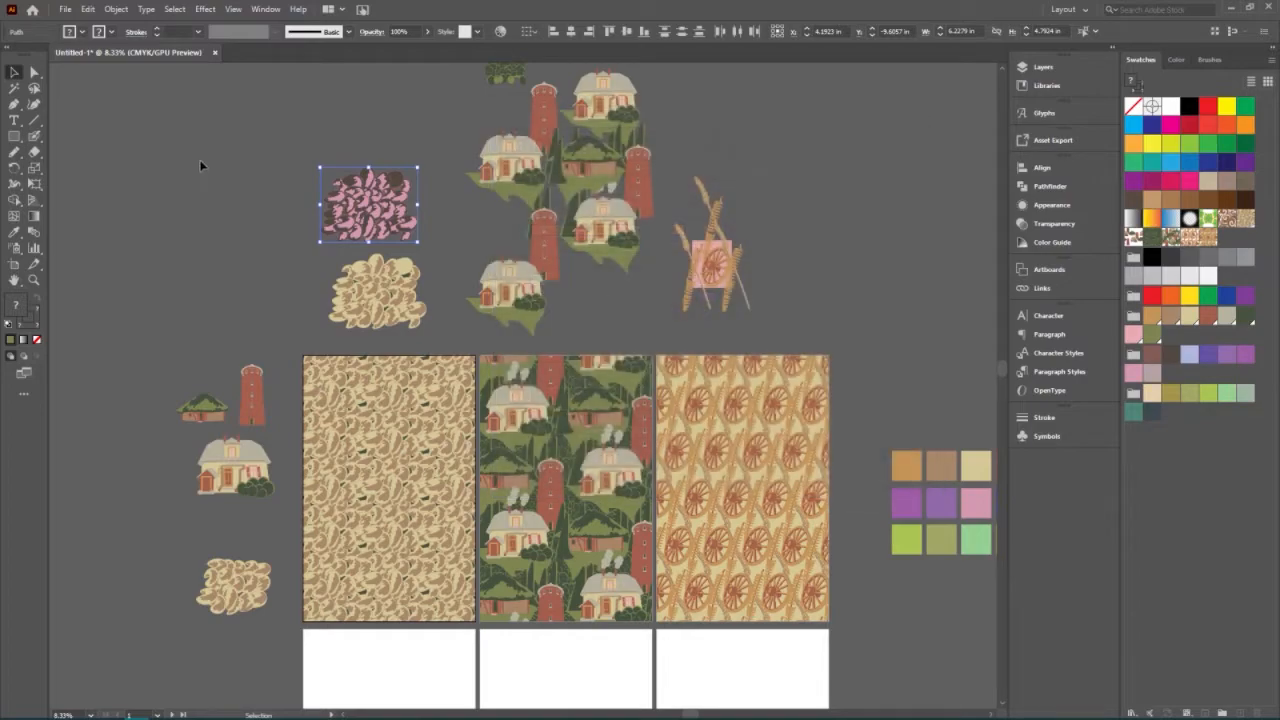
{"action": "left_click", "coordinate": [316, 133]}
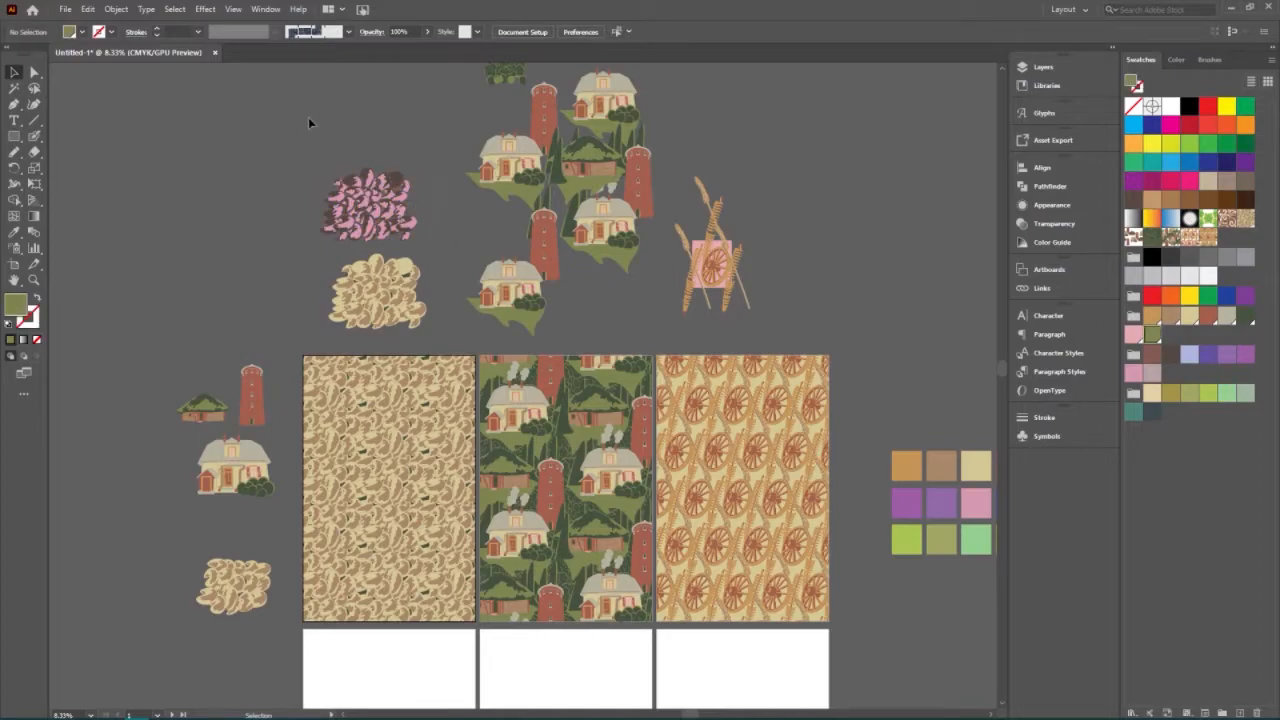
- Duplicate the original tan and cream motif cluster above the first artboard, placing the copy directly to its left
{"action": "left_click_drag", "start_coordinate": [315, 246], "coordinate": [448, 338]}
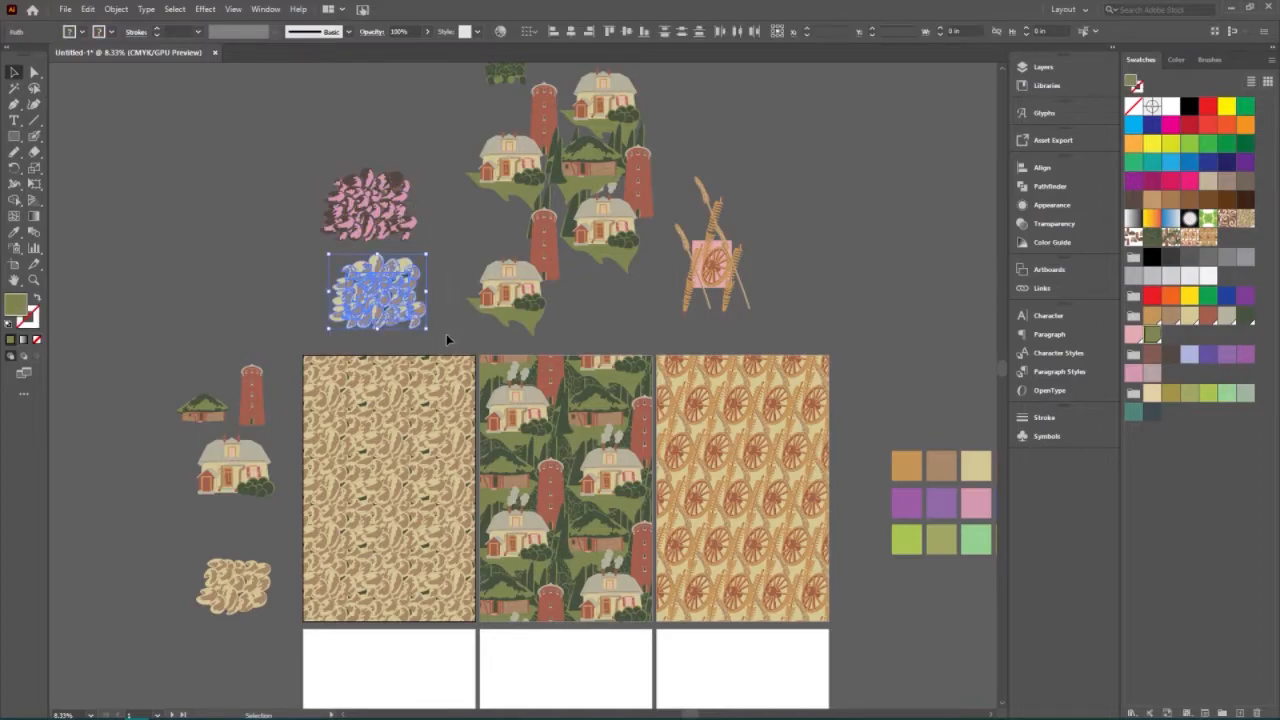
{"action": "left_click_drag", "start_coordinate": [345, 270], "coordinate": [222, 269]}
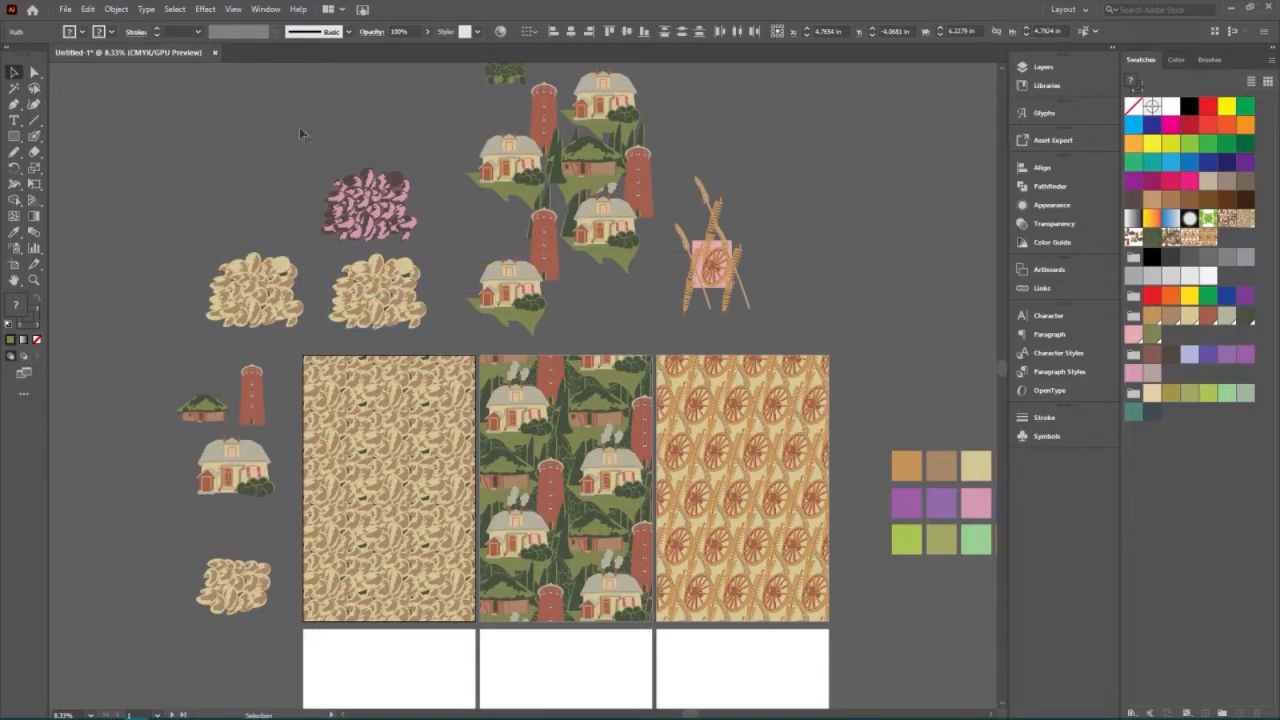
- Make a new pattern from the pink and dark brown motif cluster above the artboards
{"action": "left_click_drag", "start_coordinate": [297, 128], "coordinate": [427, 237]}
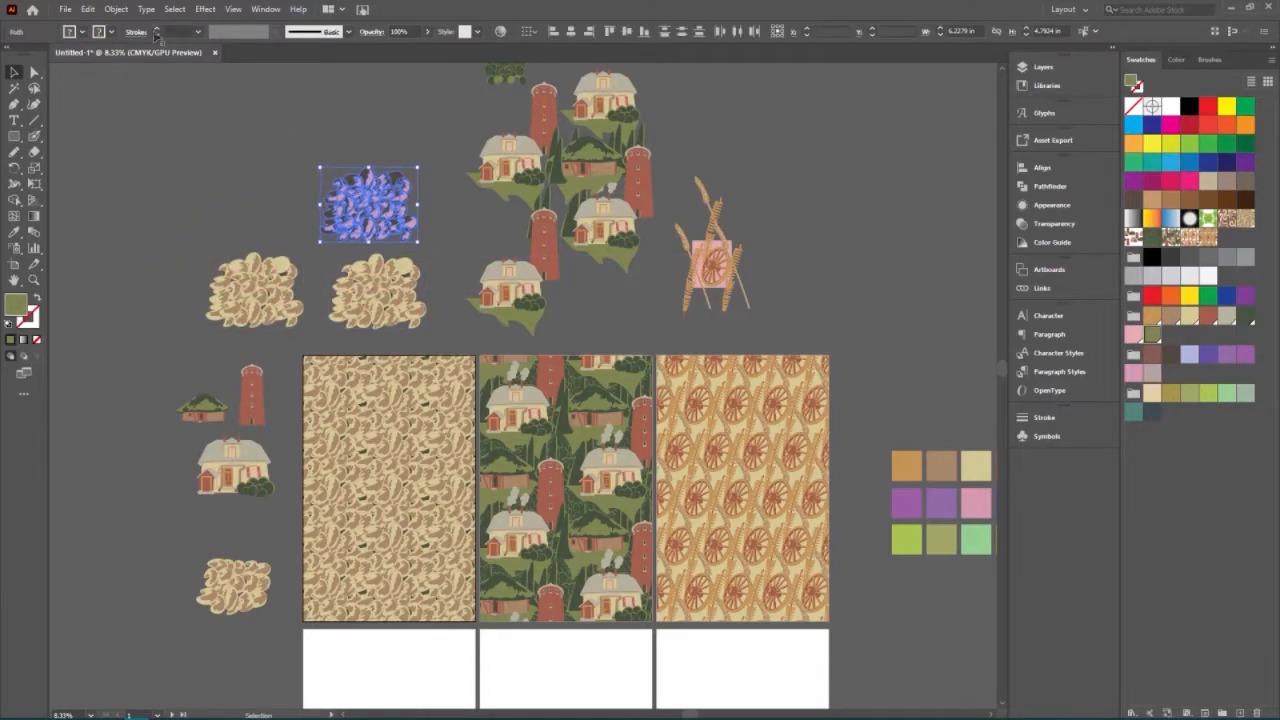
{"action": "left_click", "coordinate": [88, 9]}
{"action": "mouse_move", "coordinate": [115, 12]}
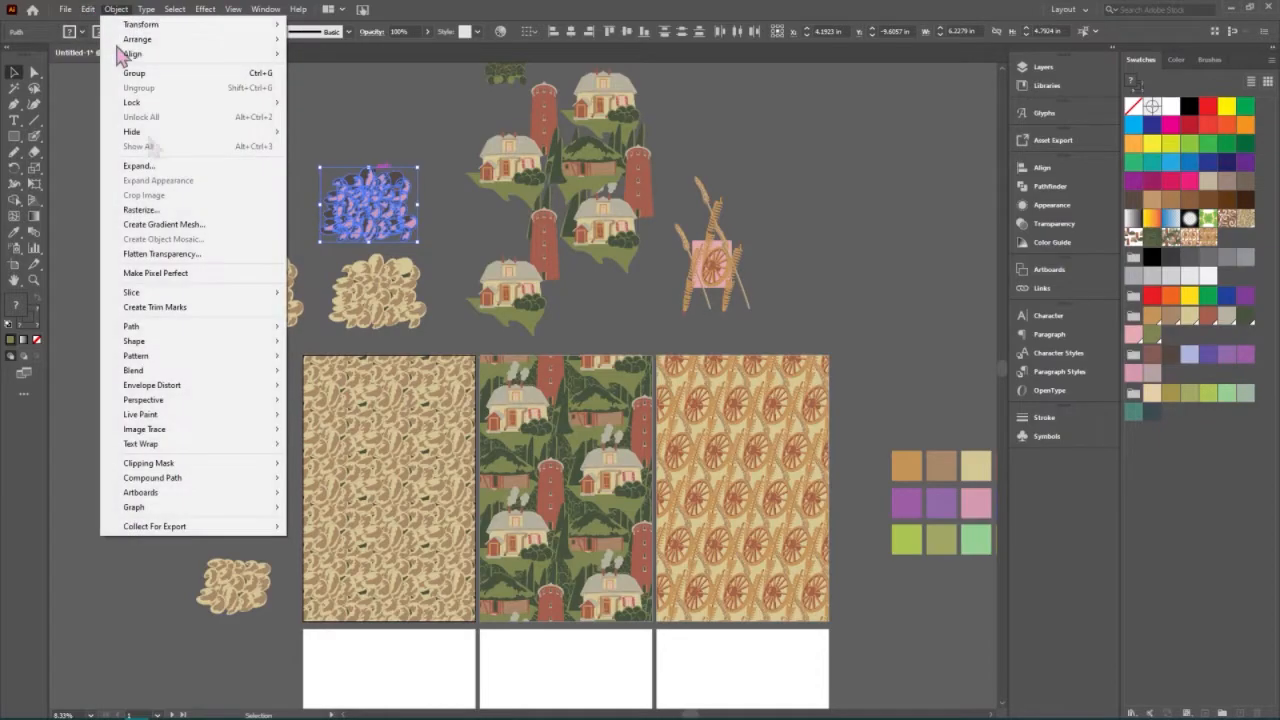
{"action": "mouse_move", "coordinate": [200, 367]}
{"action": "left_click", "coordinate": [320, 357]}
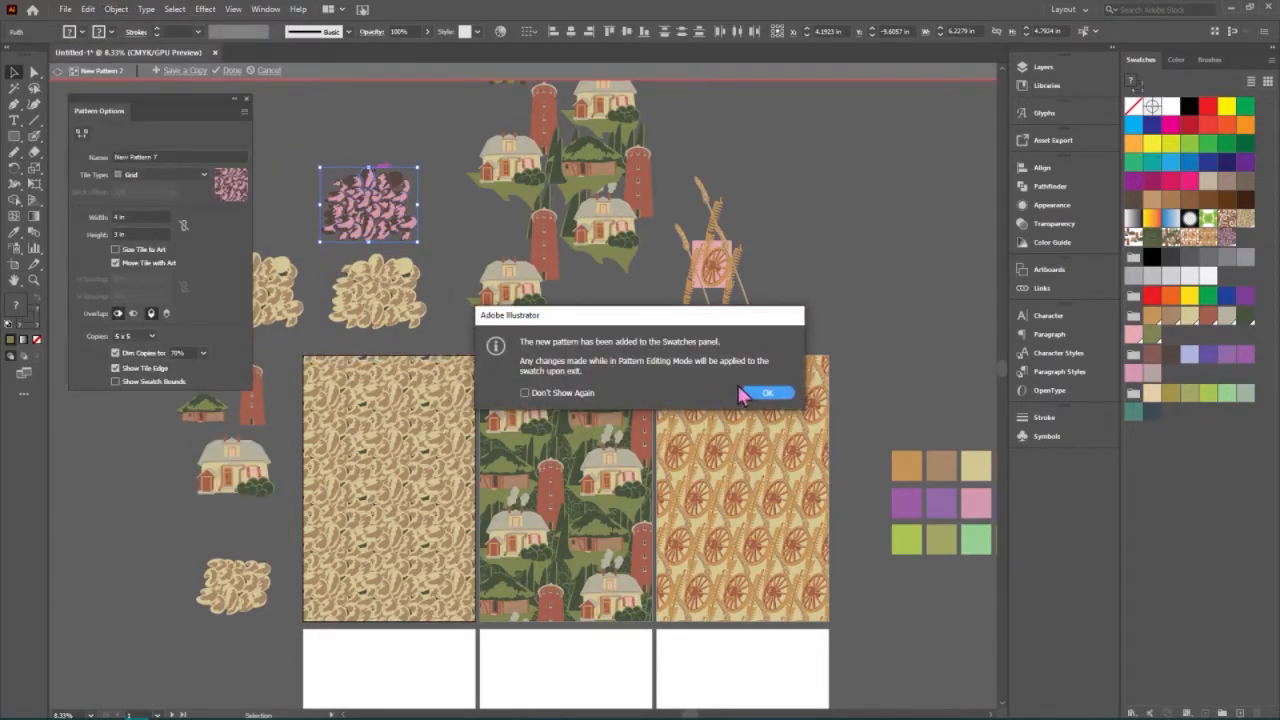
{"action": "left_click", "coordinate": [770, 392]}
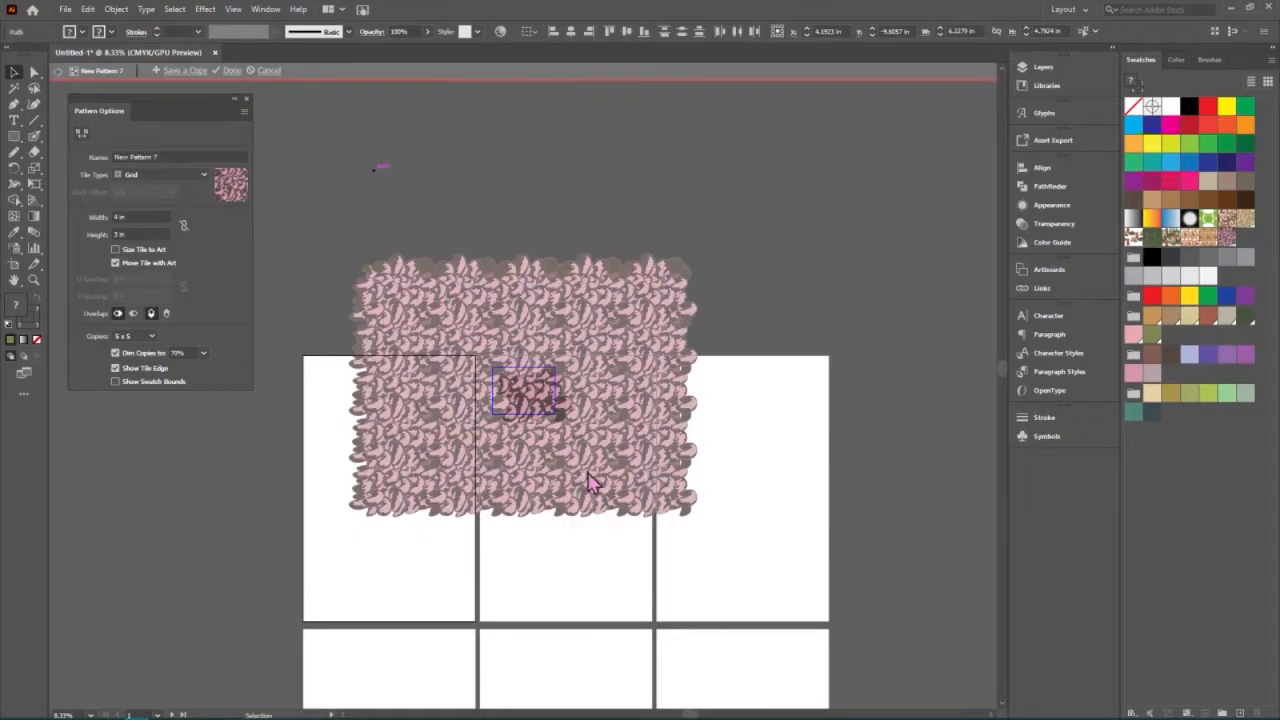
{"action": "left_click", "coordinate": [671, 462]}
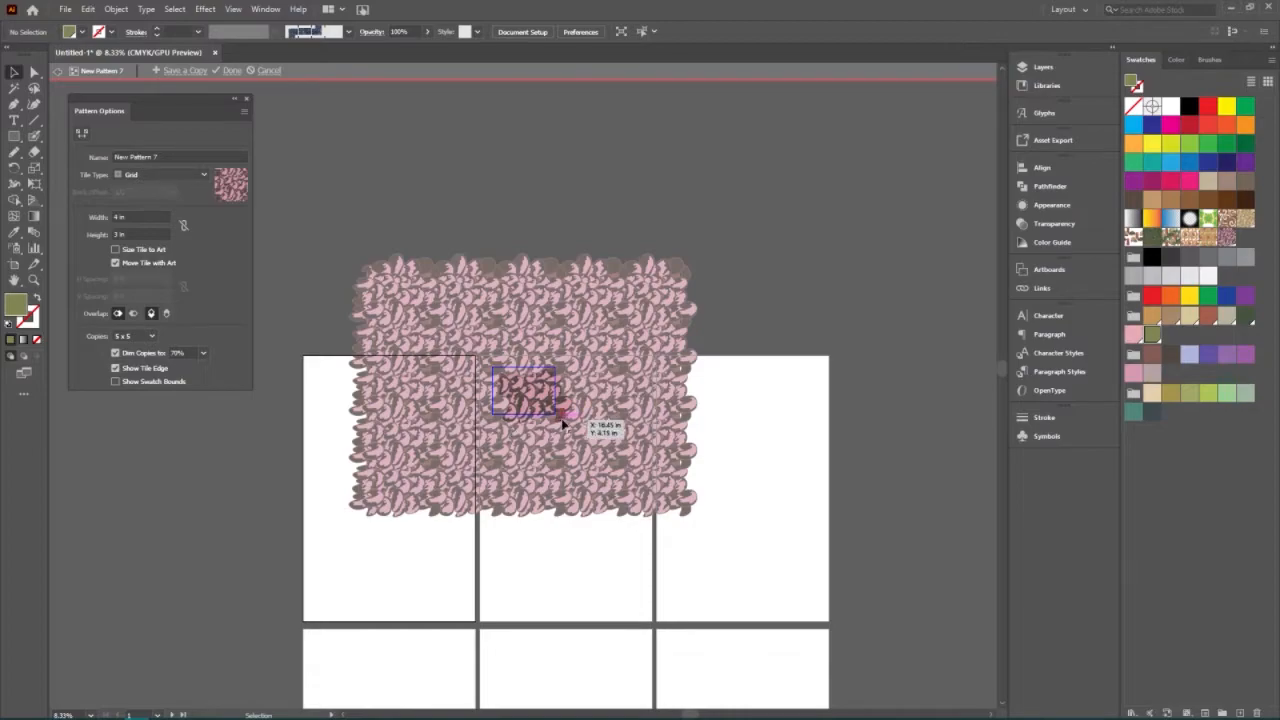
- Bring the large bean at the pattern tile's lower-right corner, together with the highlight of the small bean below it, to the front
{"action": "key", "text": "ctrl+plus"}
{"action": "key", "text": "ctrl+plus"}
{"action": "key", "text": "ctrl+plus"}
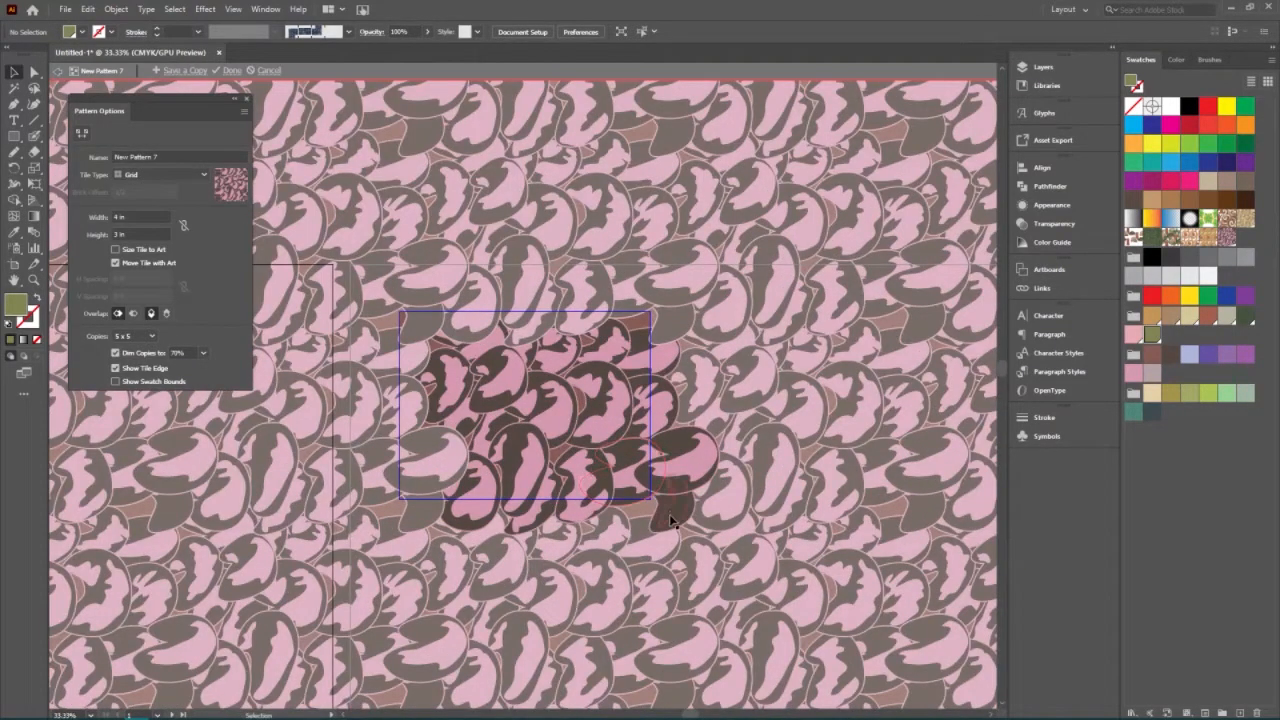
{"action": "right_click", "coordinate": [671, 510]}
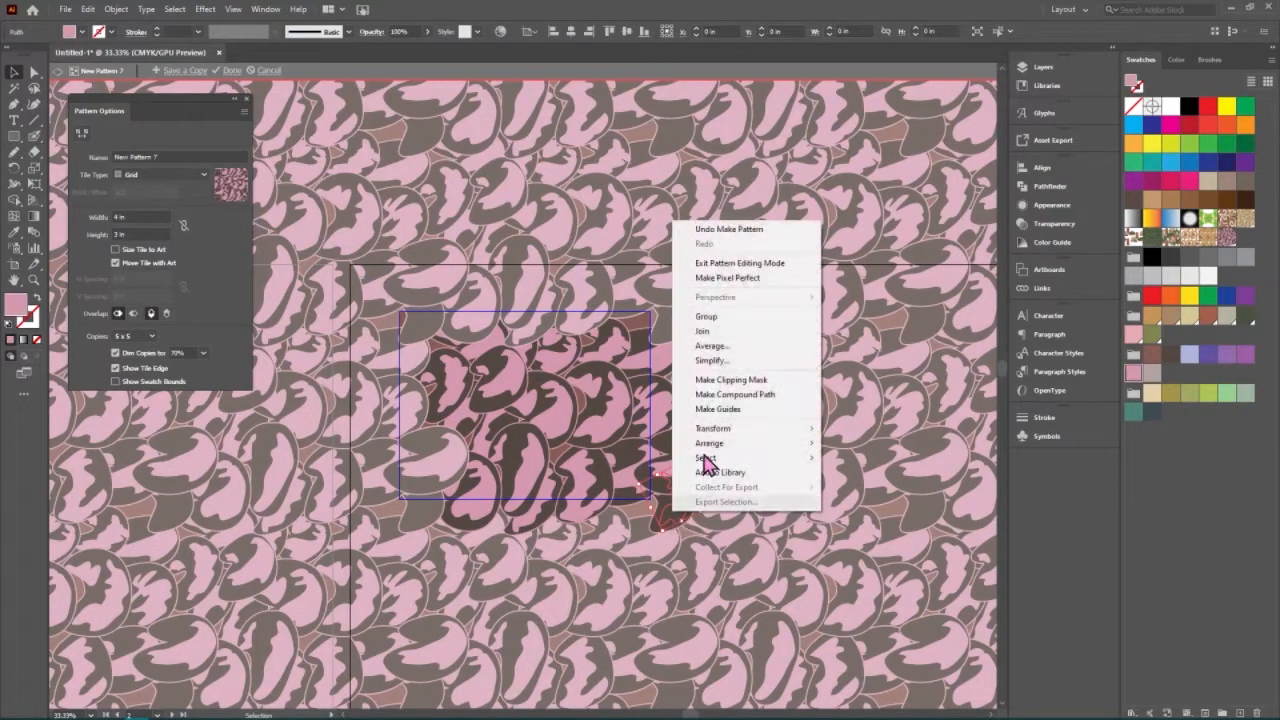
{"action": "left_click", "coordinate": [667, 545]}
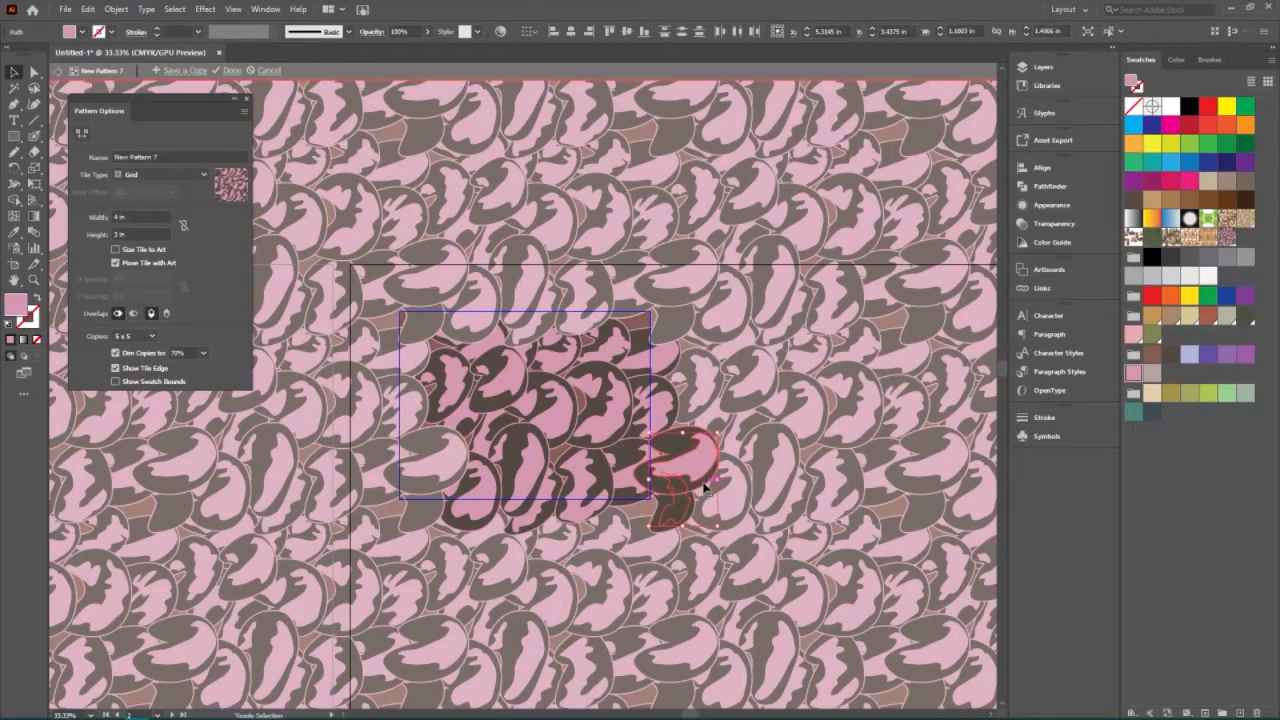
{"action": "right_click", "coordinate": [712, 488]}
{"action": "mouse_move", "coordinate": [752, 425]}
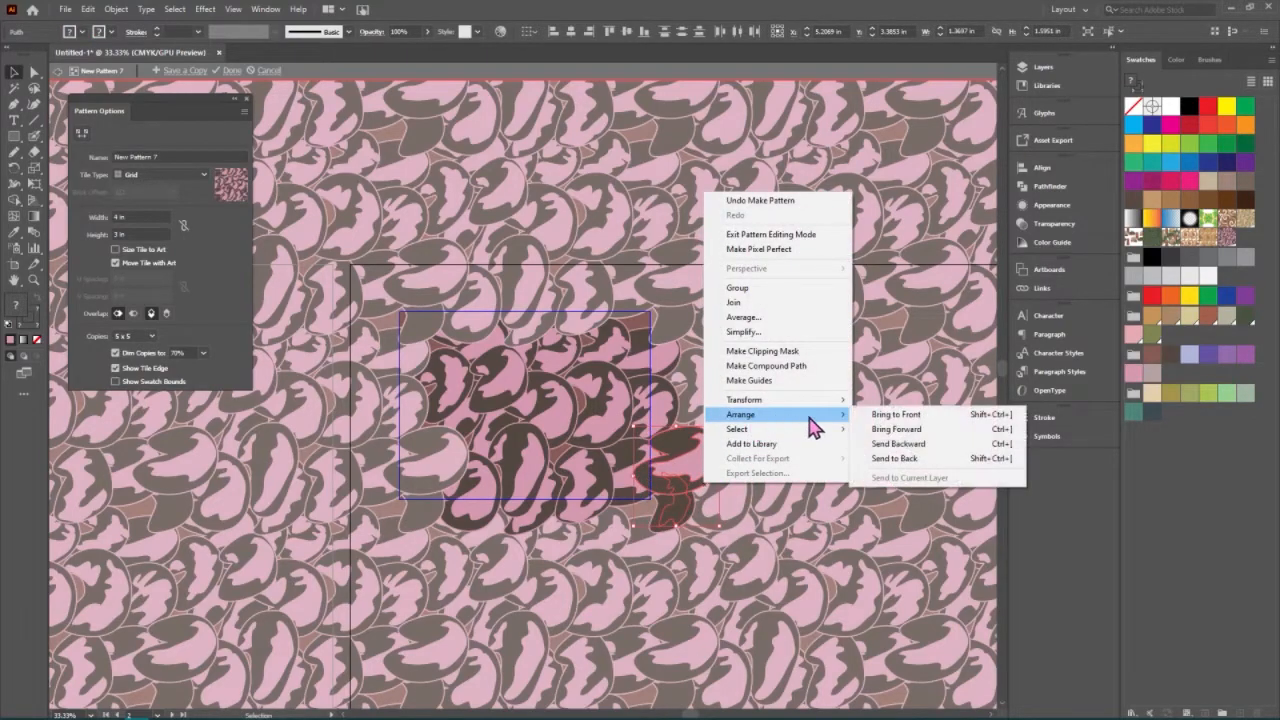
{"action": "left_click", "coordinate": [915, 418]}
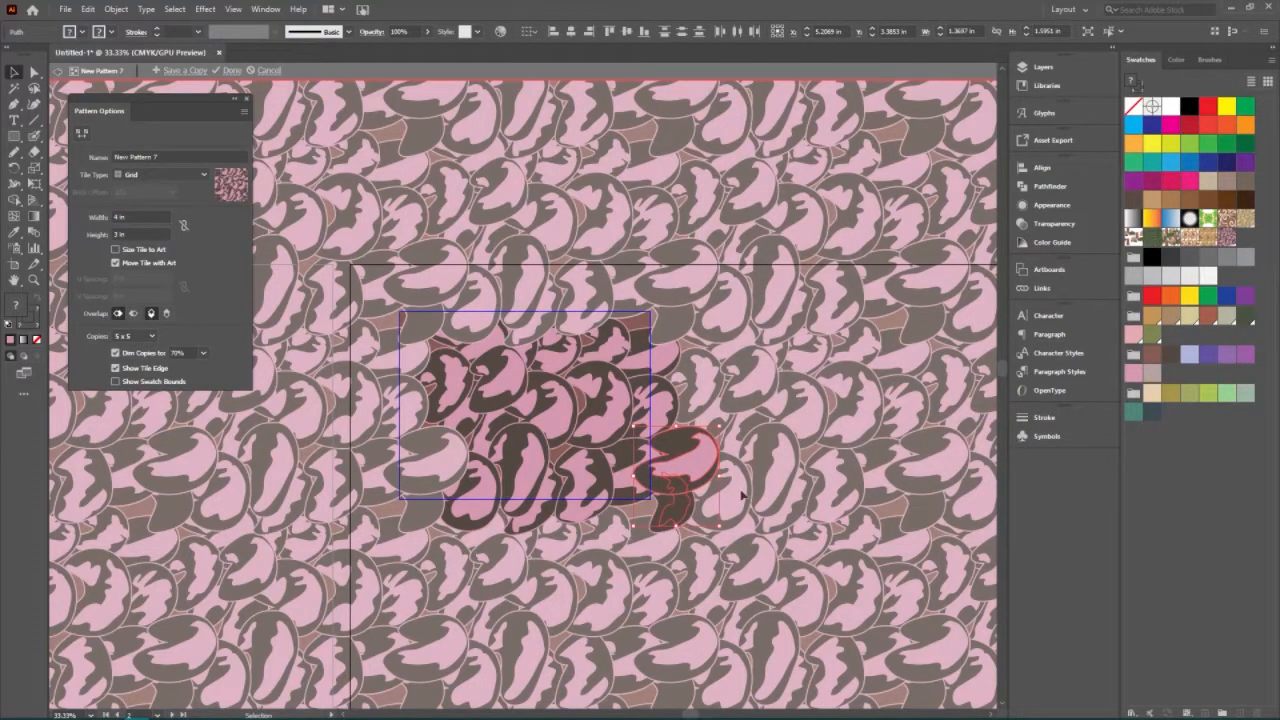
- Send the small dark brown bean outside the tile's lower-right corner one level backward
{"action": "left_click", "coordinate": [670, 522]}
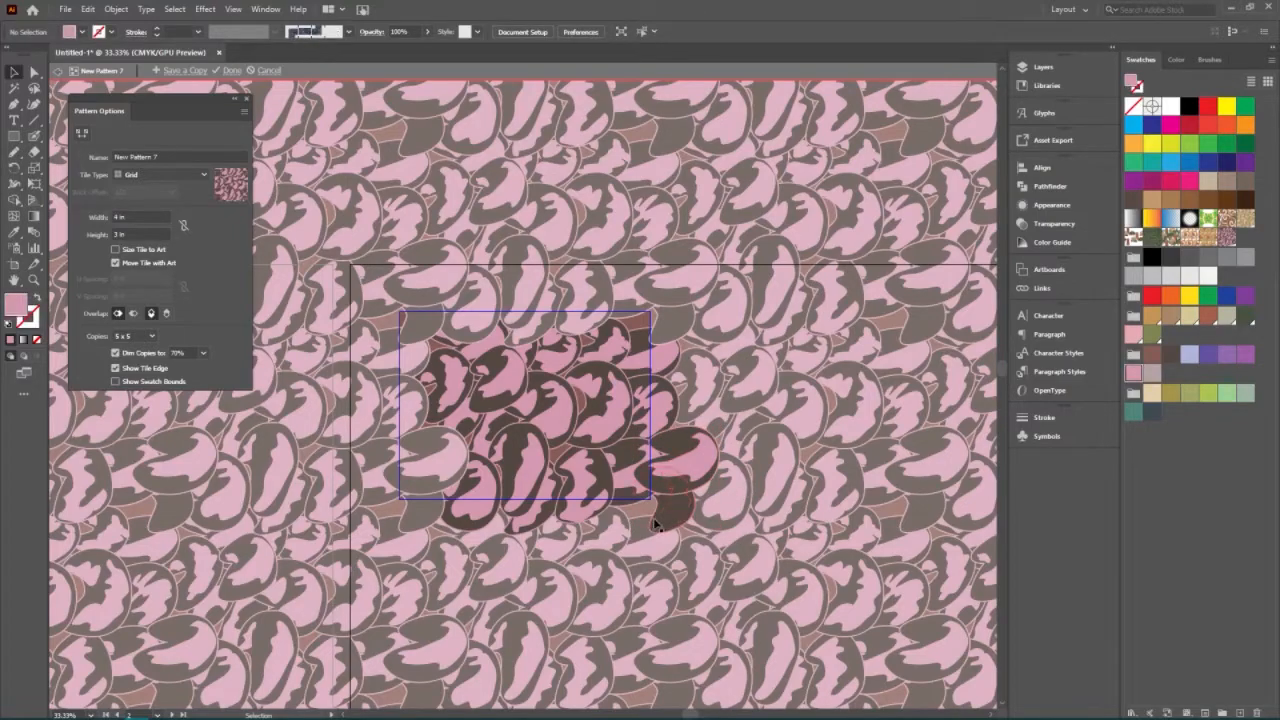
{"action": "right_click", "coordinate": [657, 524]}
{"action": "mouse_move", "coordinate": [700, 452]}
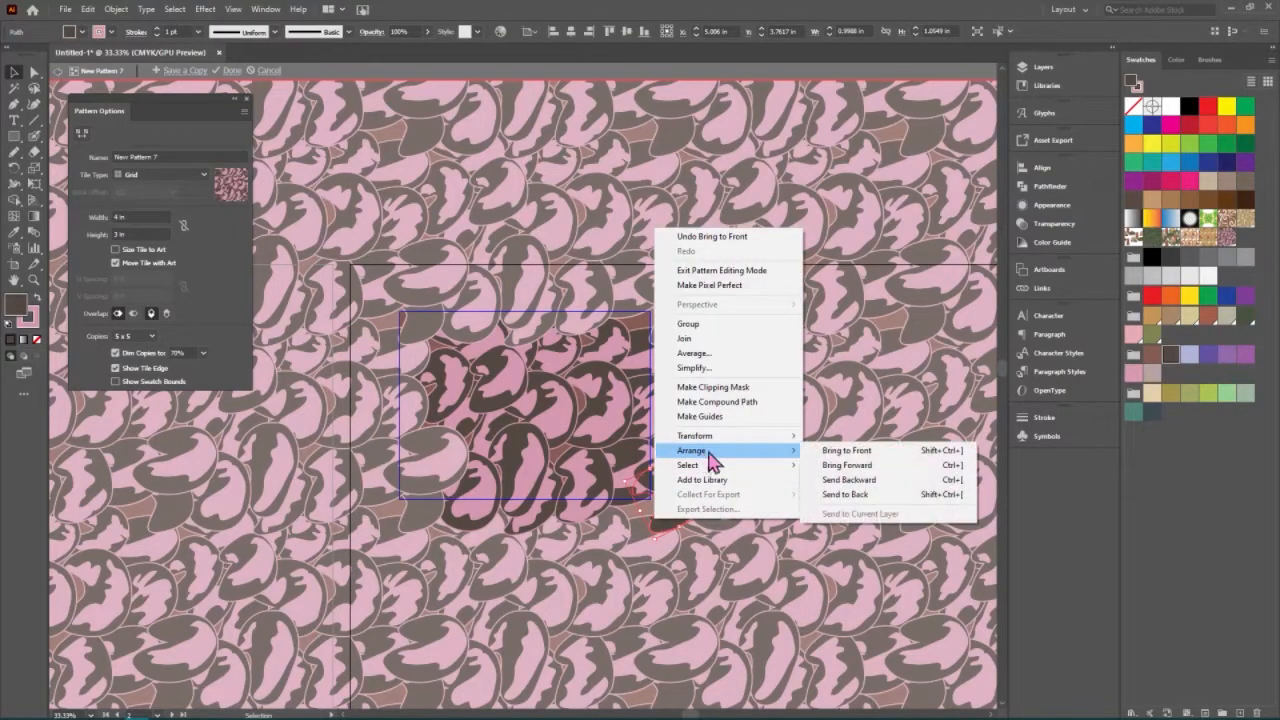
{"action": "left_click", "coordinate": [838, 481]}
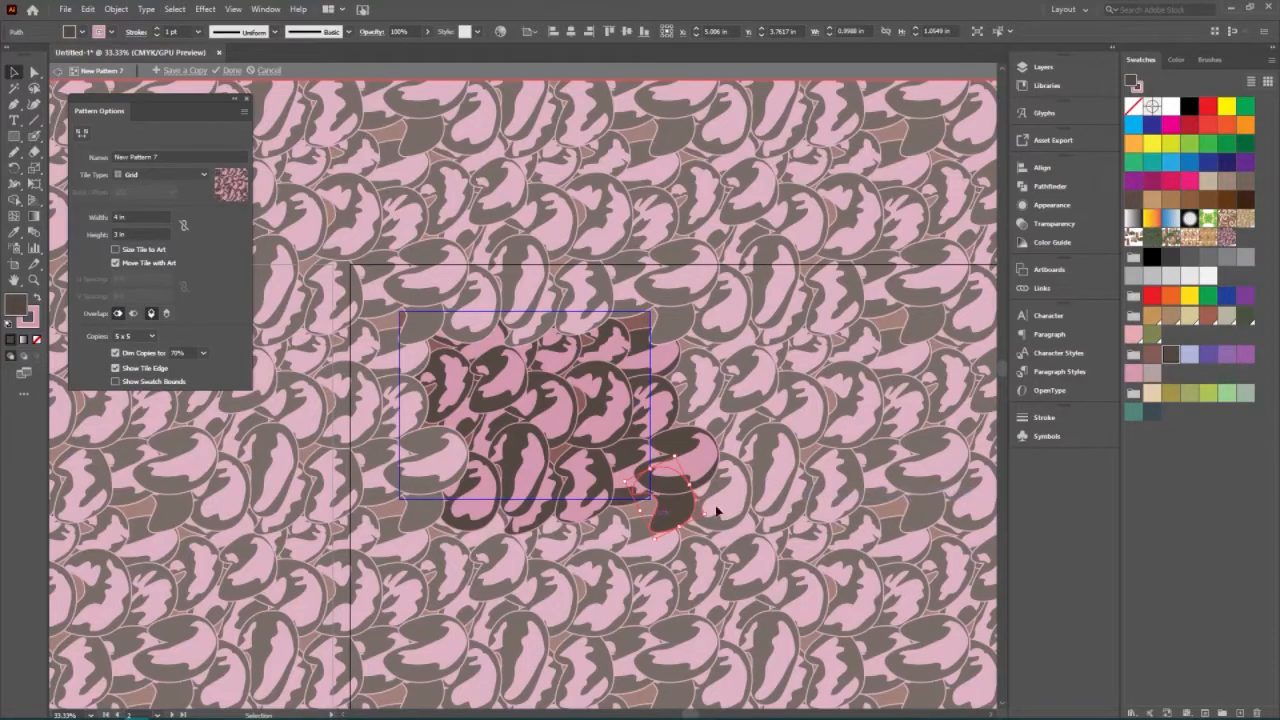
- Reshape the small bean's pink highlight by moving its upper anchor point to the left under the large bean
{"action": "left_click", "coordinate": [678, 512], "text": "ctrl"}
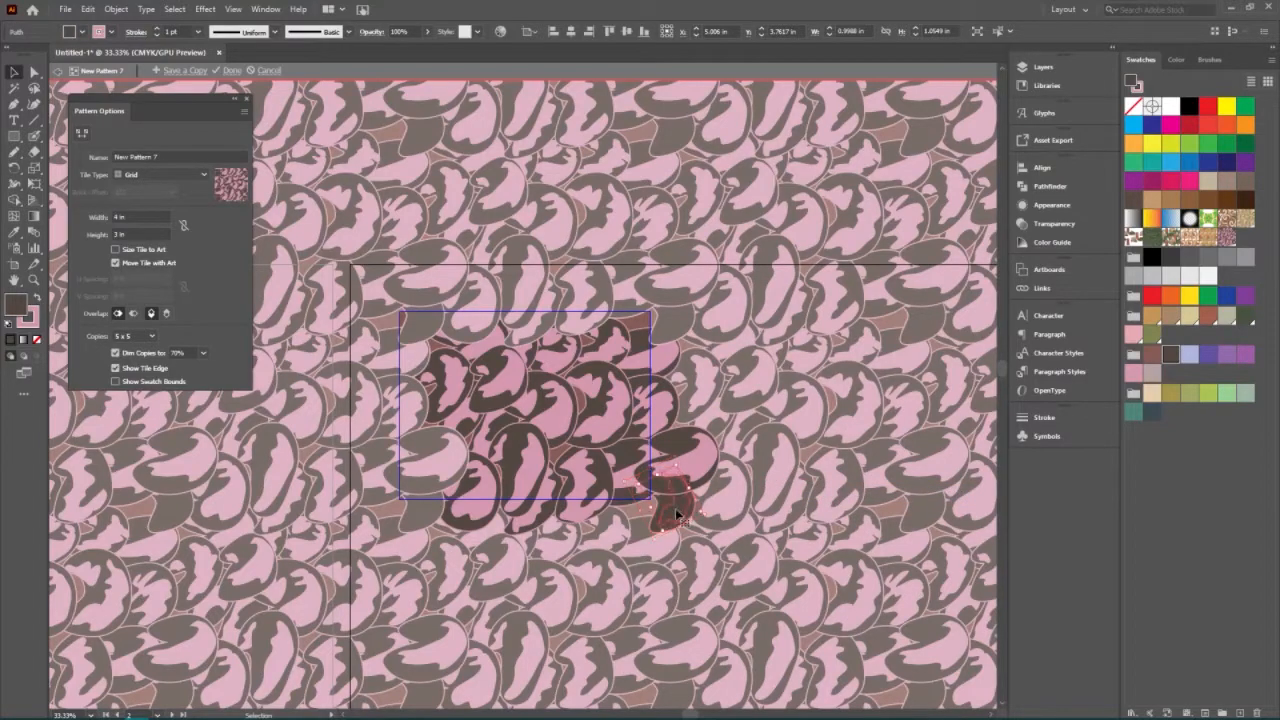
{"action": "left_click", "coordinate": [34, 73]}
{"action": "key", "text": "a"}
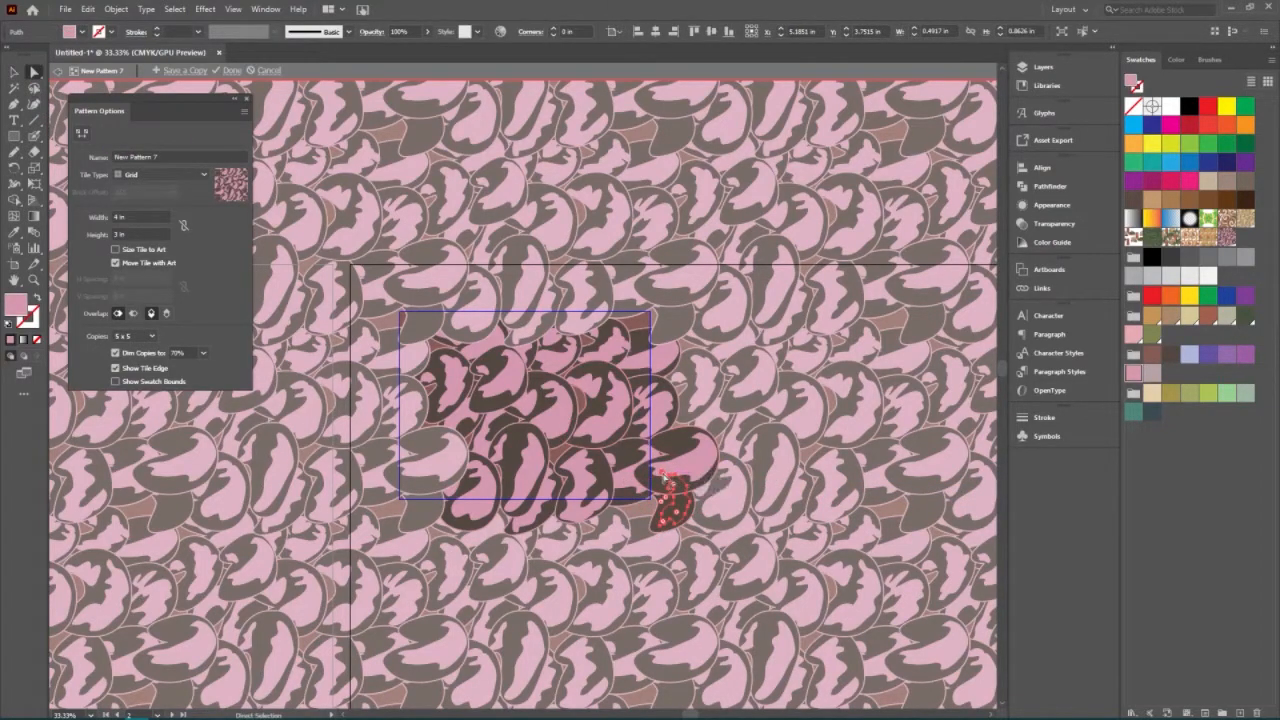
{"action": "left_click_drag", "start_coordinate": [662, 474], "coordinate": [662, 480]}
{"action": "key", "text": "ctrl+="}
{"action": "key", "text": "ctrl+="}
{"action": "key", "text": "ctrl+="}
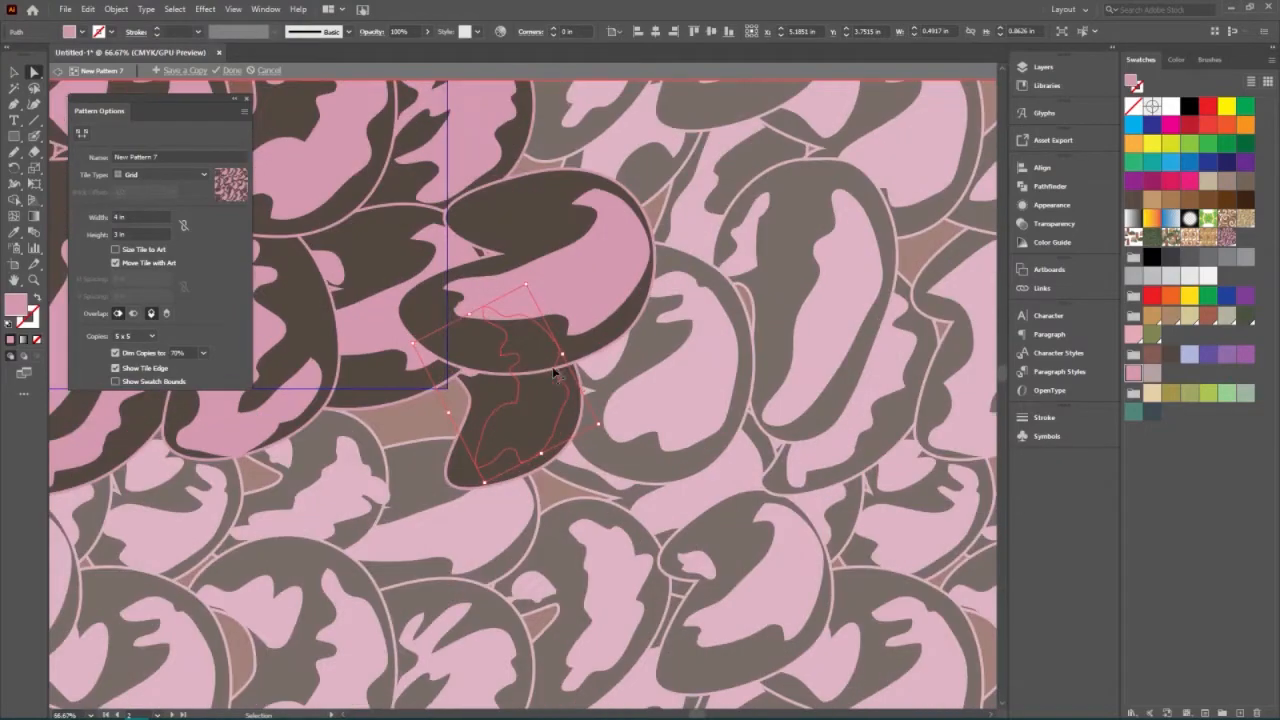
{"action": "left_click_drag", "start_coordinate": [492, 302], "coordinate": [444, 302]}
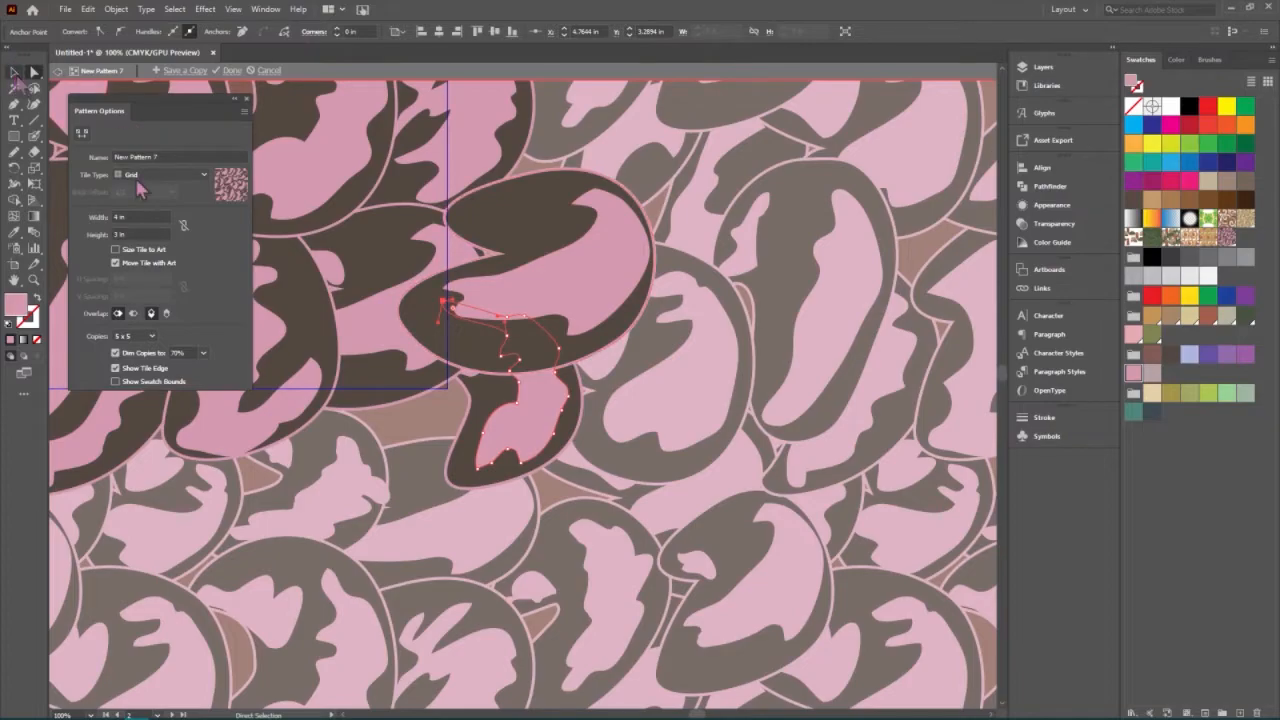
{"action": "left_click", "coordinate": [14, 72]}
{"action": "left_click", "coordinate": [651, 378]}
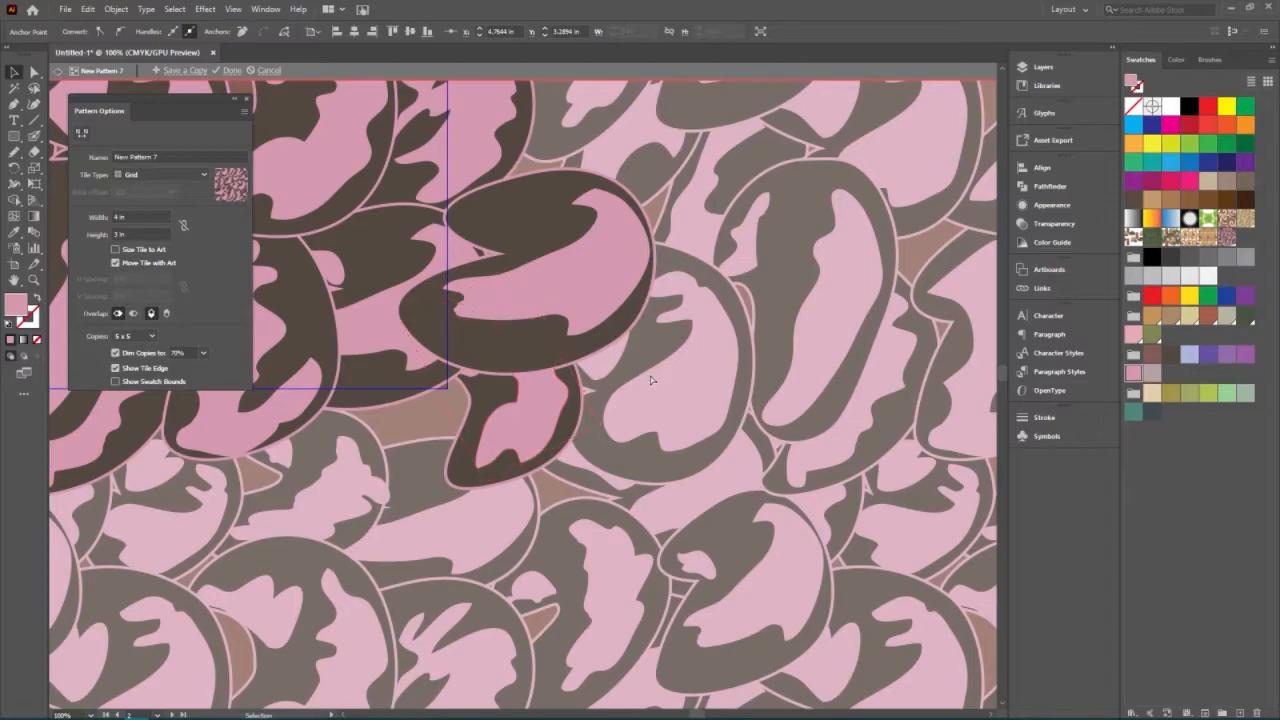
- Finish editing the pink and dark brown pattern and return to the artboards
{"action": "scroll", "coordinate": [645, 379], "scroll_direction": "down", "scroll_amount": 1}
{"action": "scroll", "coordinate": [640, 378], "scroll_direction": "down", "scroll_amount": 6}
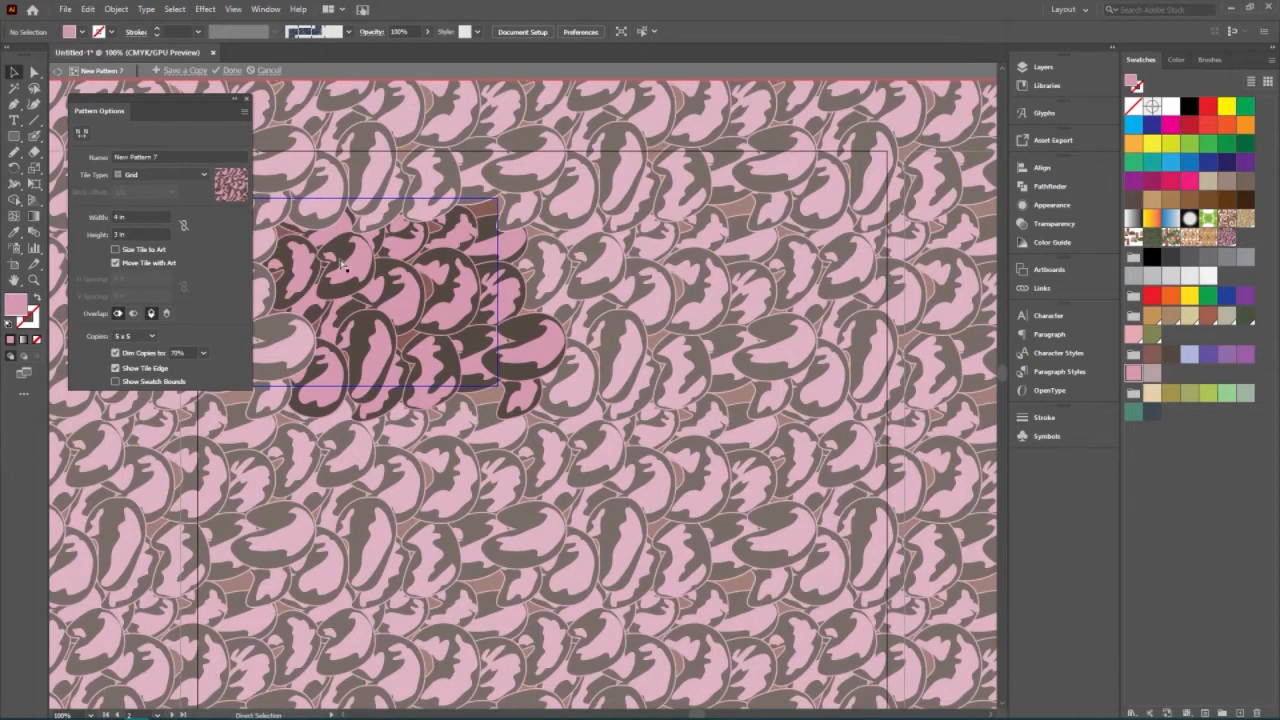
{"action": "scroll", "coordinate": [485, 352], "scroll_direction": "left", "scroll_amount": 1}
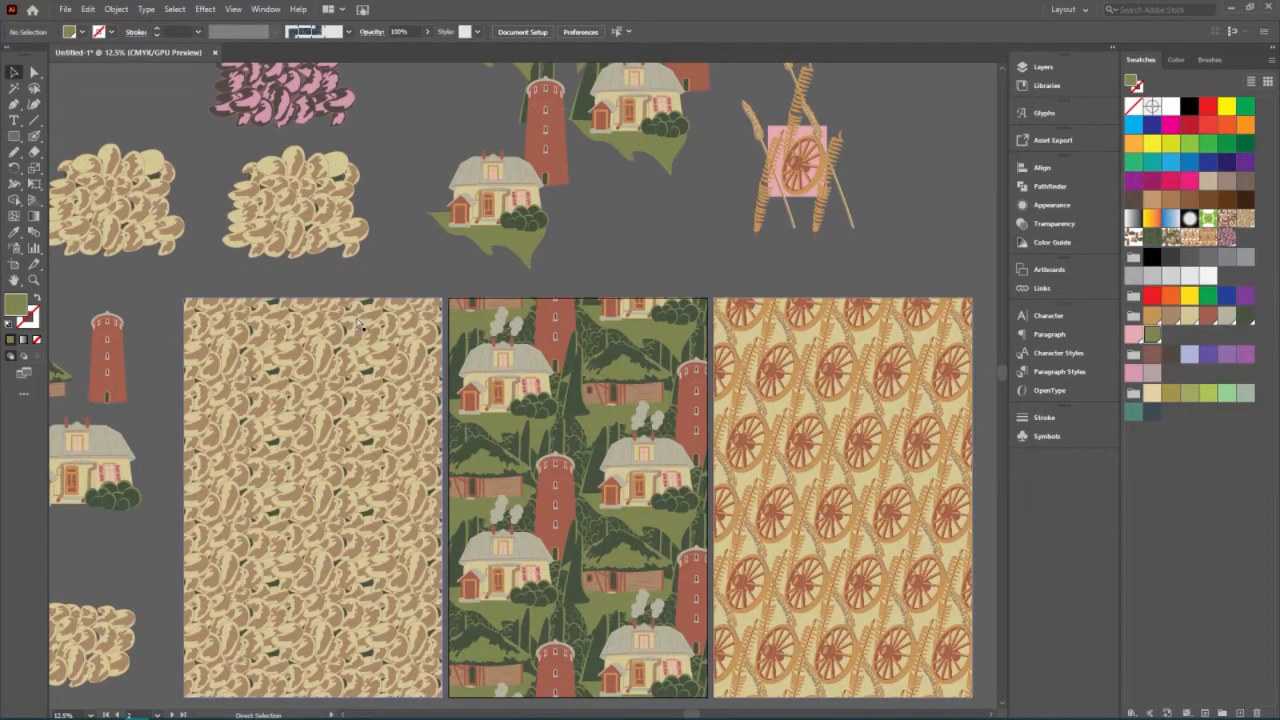
{"action": "scroll", "coordinate": [376, 325], "scroll_direction": "left", "scroll_amount": 1}
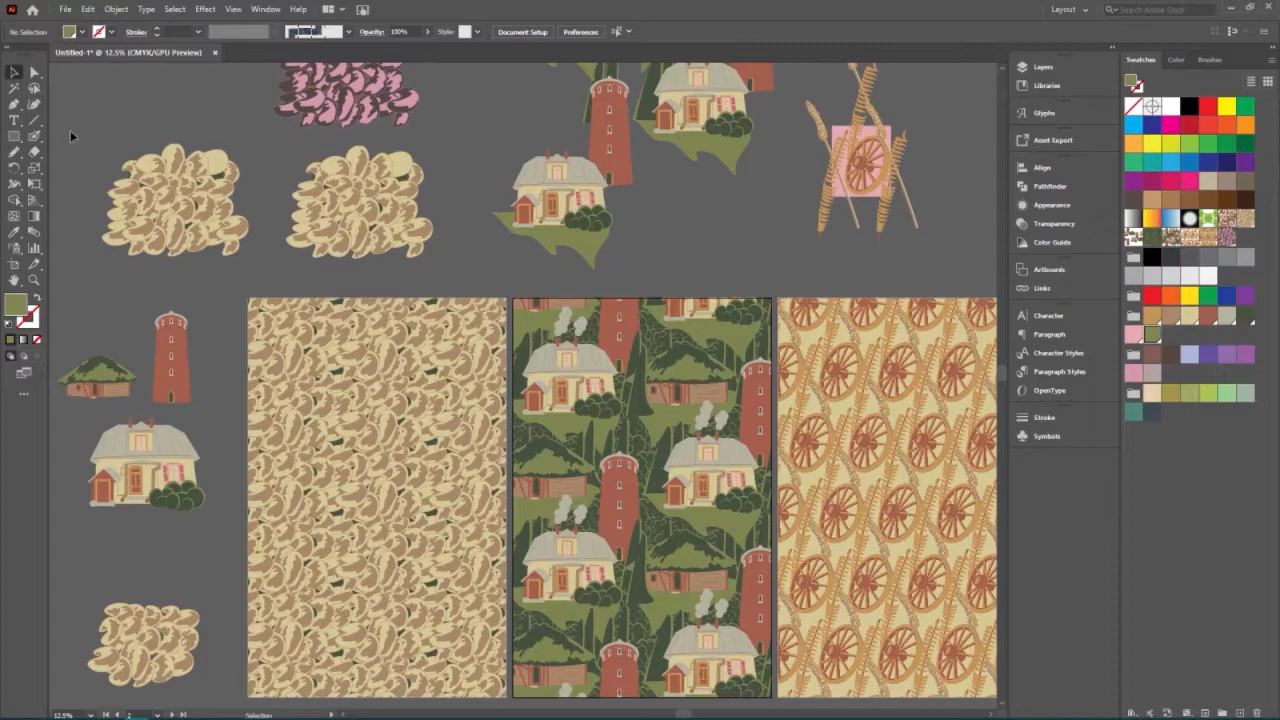
- Recolor the left copy of the tan and cream motif cluster with Color Group 3
{"action": "left_click", "coordinate": [180, 200]}
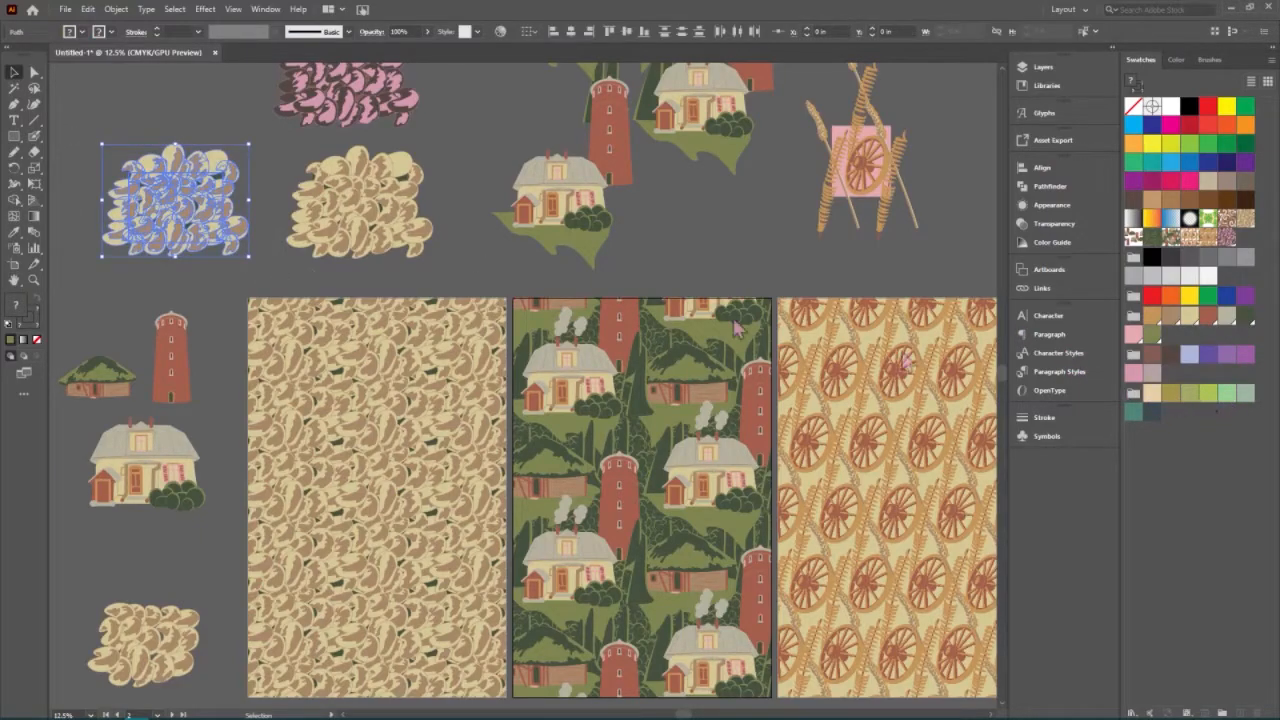
{"action": "right_click", "coordinate": [197, 200]}
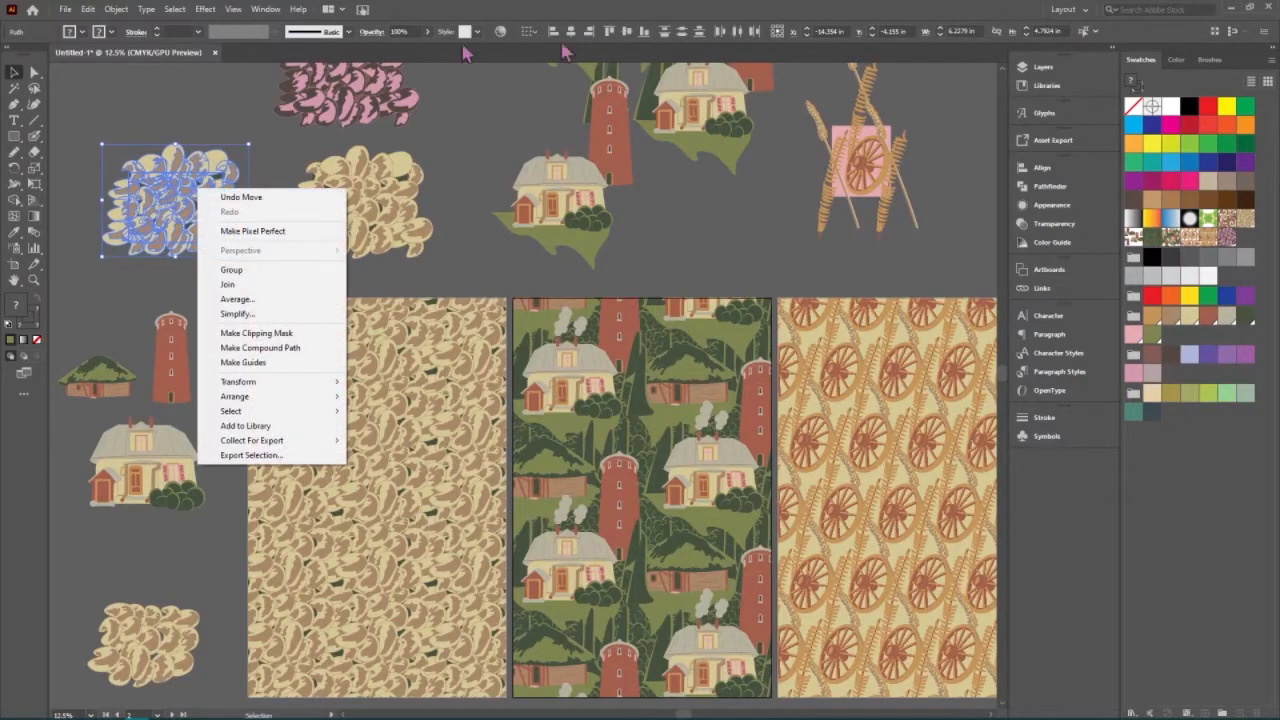
{"action": "left_click", "coordinate": [501, 35]}
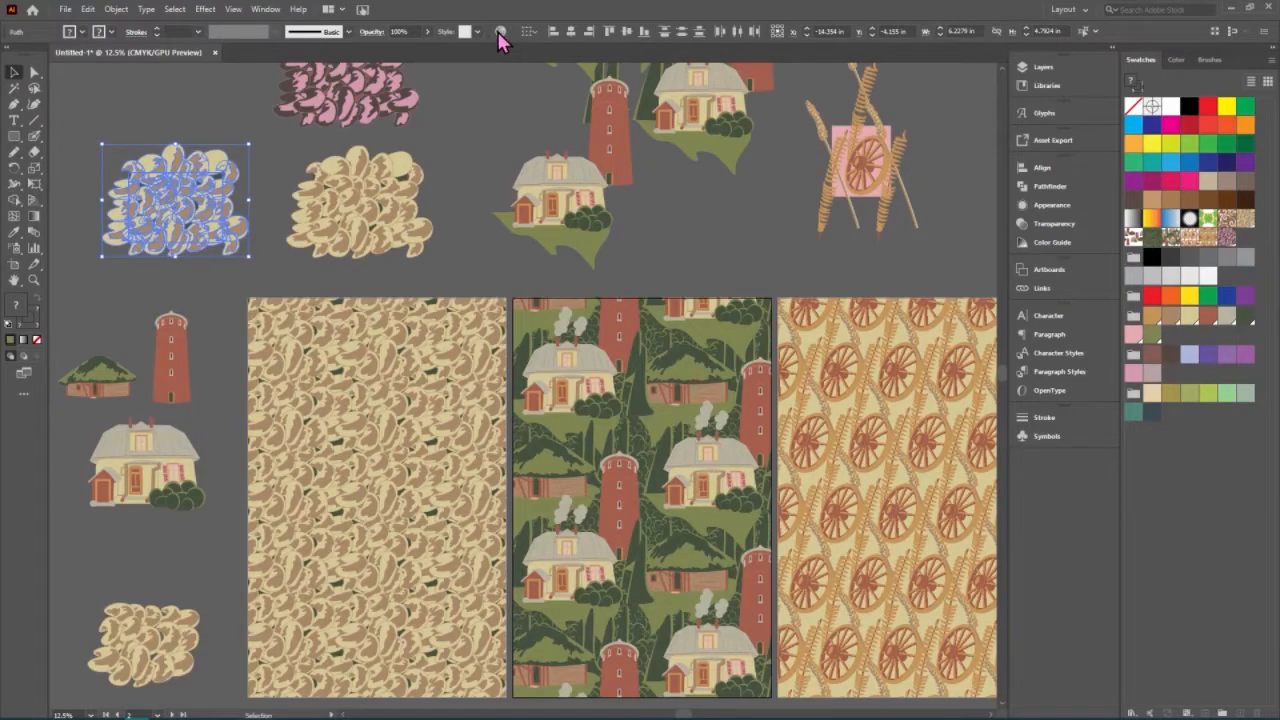
{"action": "left_click", "coordinate": [501, 37]}
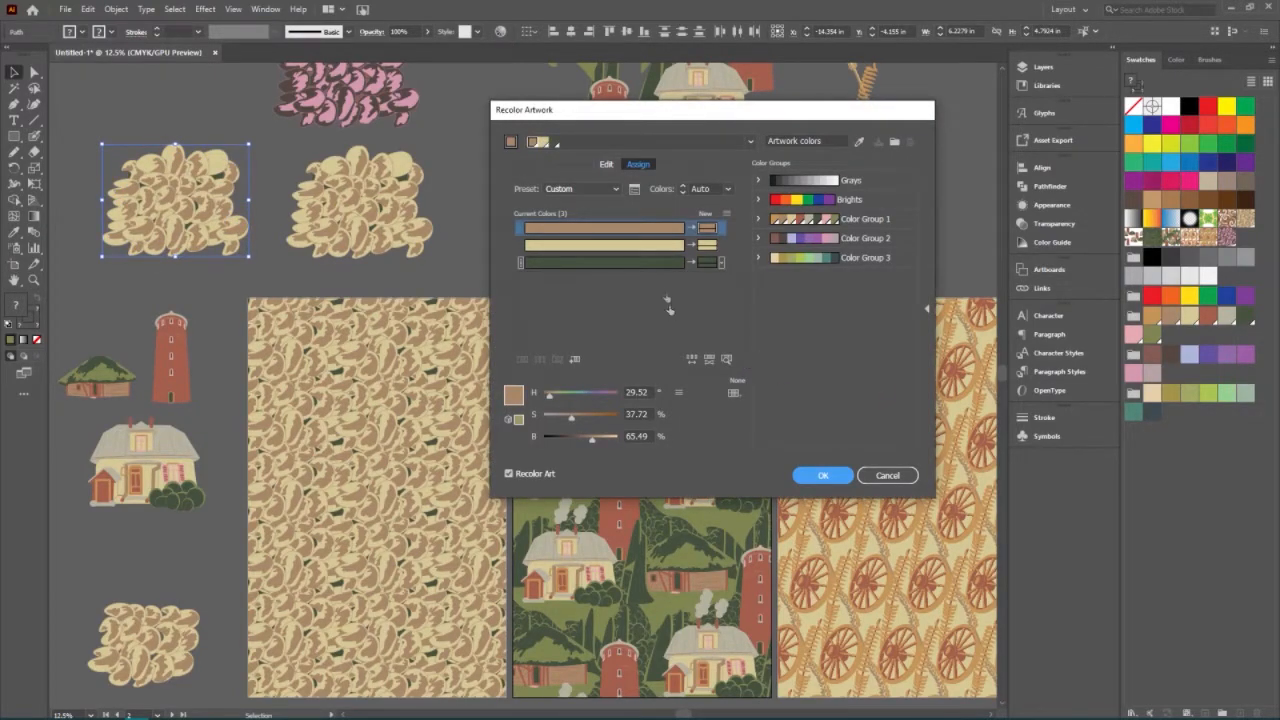
{"action": "left_click", "coordinate": [832, 258]}
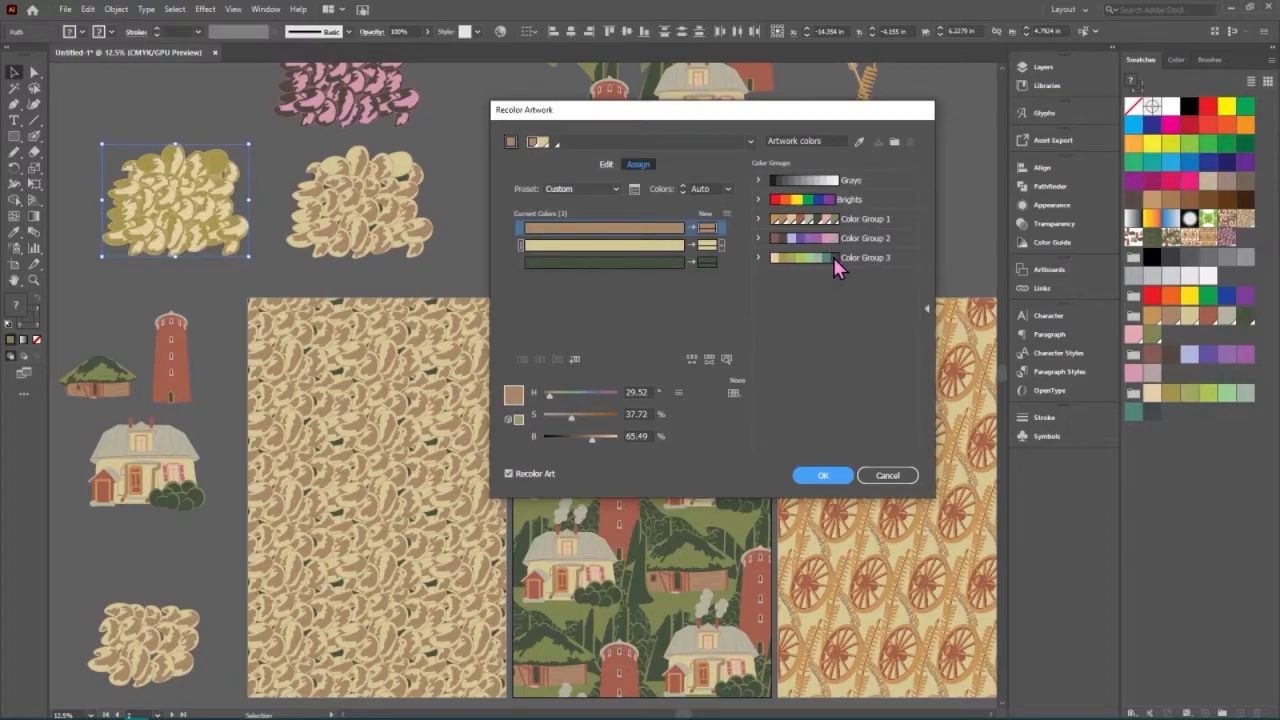
- Add color rows for the rest of Color Group 3 and swap dark slate blue in as the replacement for green
{"action": "left_click", "coordinate": [577, 360]}
{"action": "left_click", "coordinate": [577, 360]}
{"action": "left_click", "coordinate": [577, 360]}
{"action": "left_click", "coordinate": [577, 360]}
{"action": "left_click", "coordinate": [577, 360]}
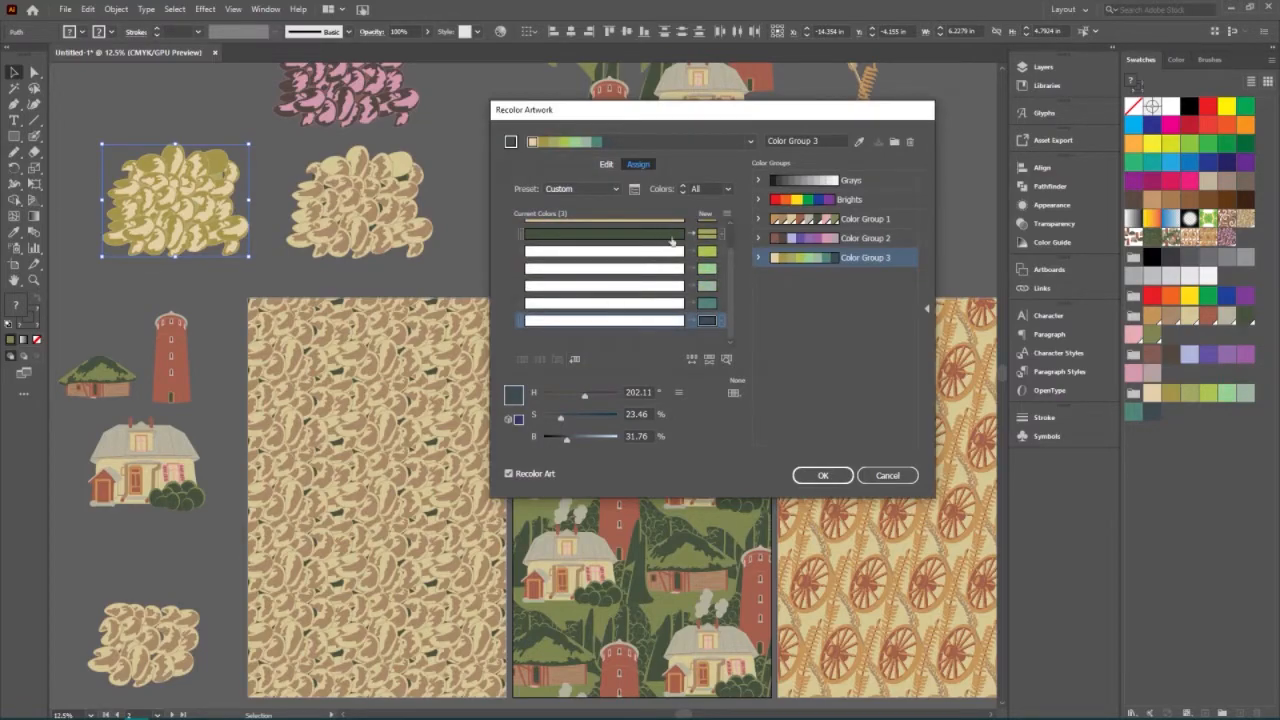
{"action": "left_click_drag", "start_coordinate": [708, 230], "coordinate": [708, 234]}
{"action": "scroll", "coordinate": [650, 271], "scroll_direction": "up", "scroll_amount": 2}
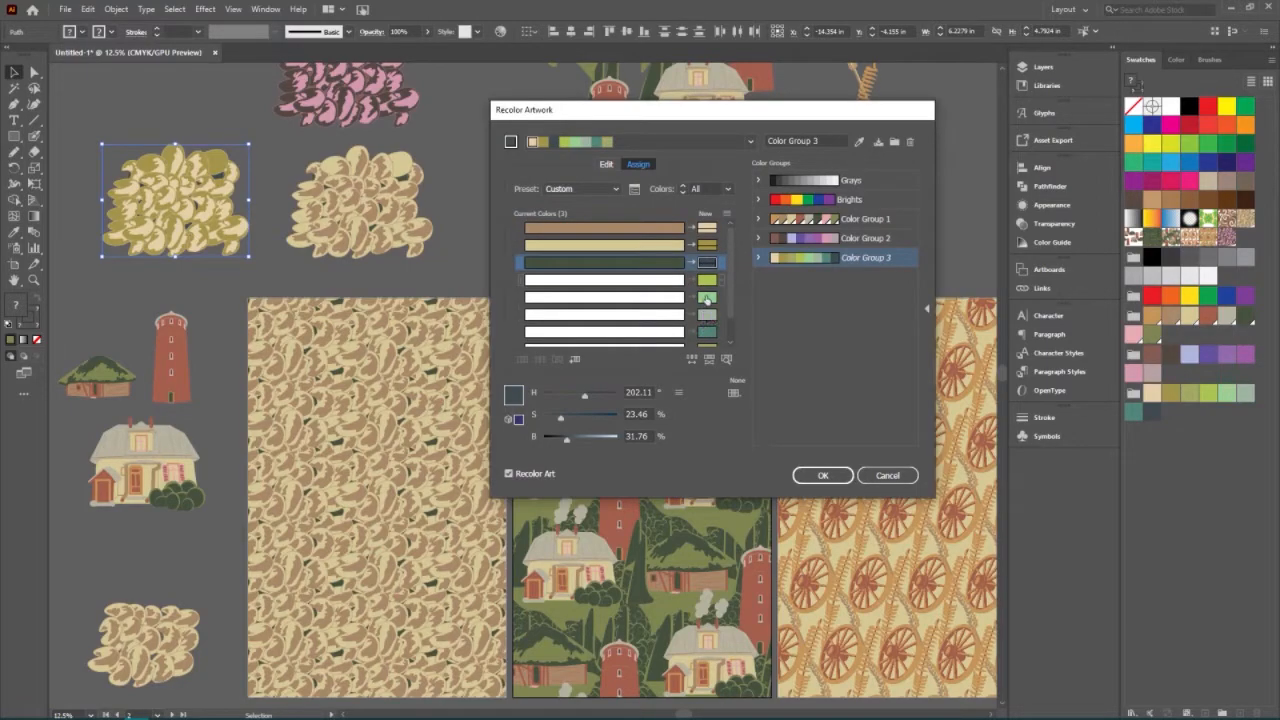
- Try pale gray-green as the replacement for cream
{"action": "left_click", "coordinate": [707, 245]}
{"action": "left_click_drag", "start_coordinate": [706, 320], "coordinate": [707, 318]}
{"action": "scroll", "coordinate": [709, 310], "scroll_direction": "down", "scroll_amount": 2}
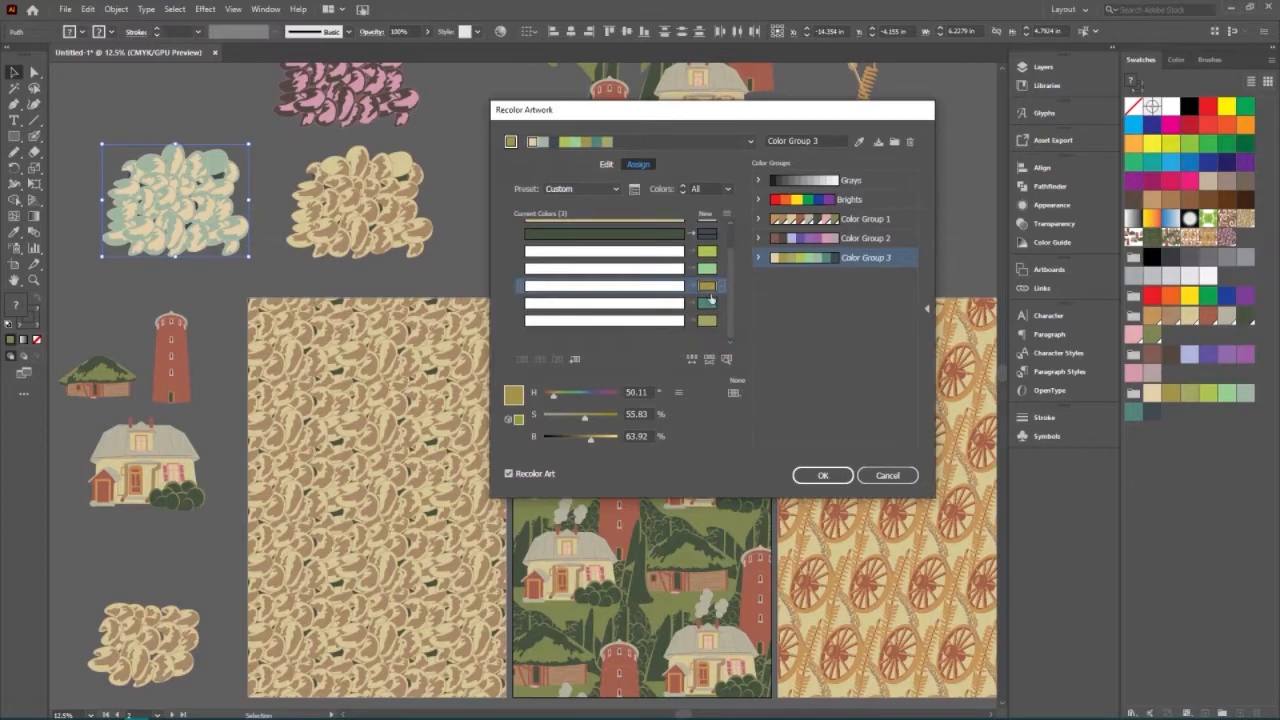
- Swap mint green in as the replacement for cream
{"action": "left_click", "coordinate": [707, 303]}
{"action": "scroll", "coordinate": [709, 305], "scroll_direction": "up", "scroll_amount": 2}
{"action": "left_click_drag", "start_coordinate": [708, 300], "coordinate": [707, 246]}
{"action": "scroll", "coordinate": [655, 325], "scroll_direction": "down", "scroll_amount": 2}
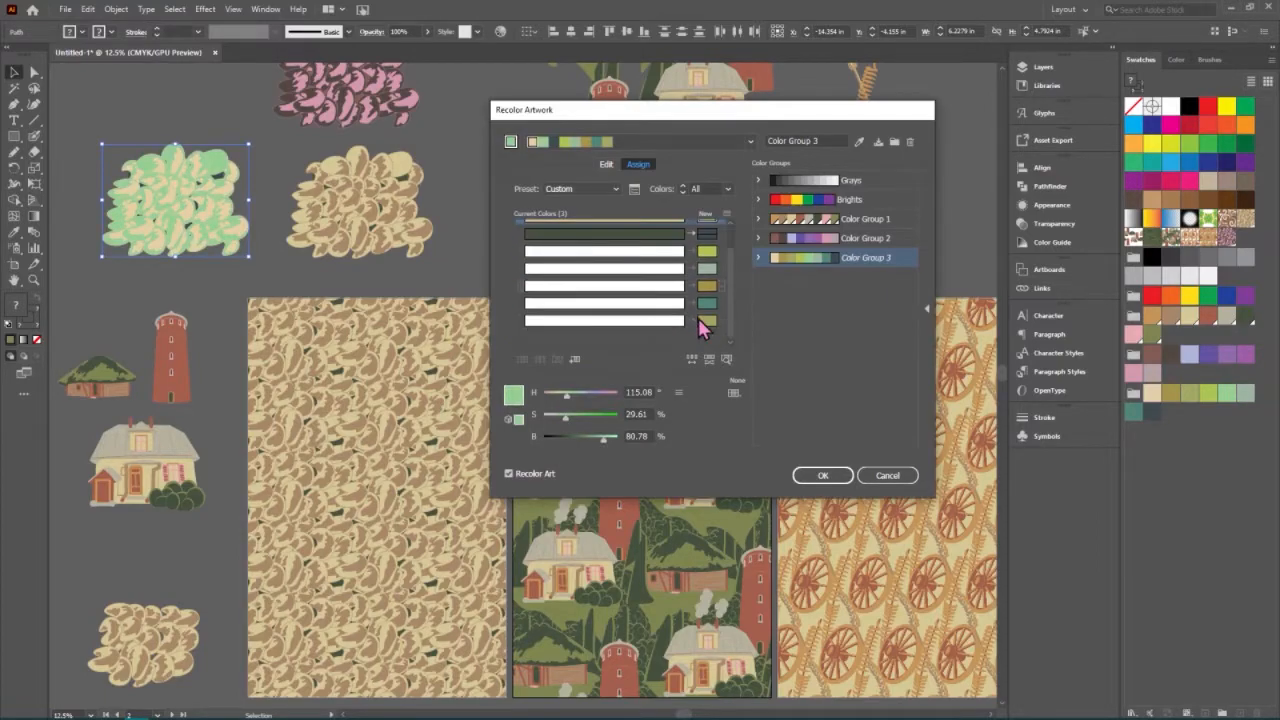
- Swap teal in as the replacement for tan and apply the recoloring, saving the changes to Color Group 3
{"action": "scroll", "coordinate": [706, 322], "scroll_direction": "up", "scroll_amount": 2}
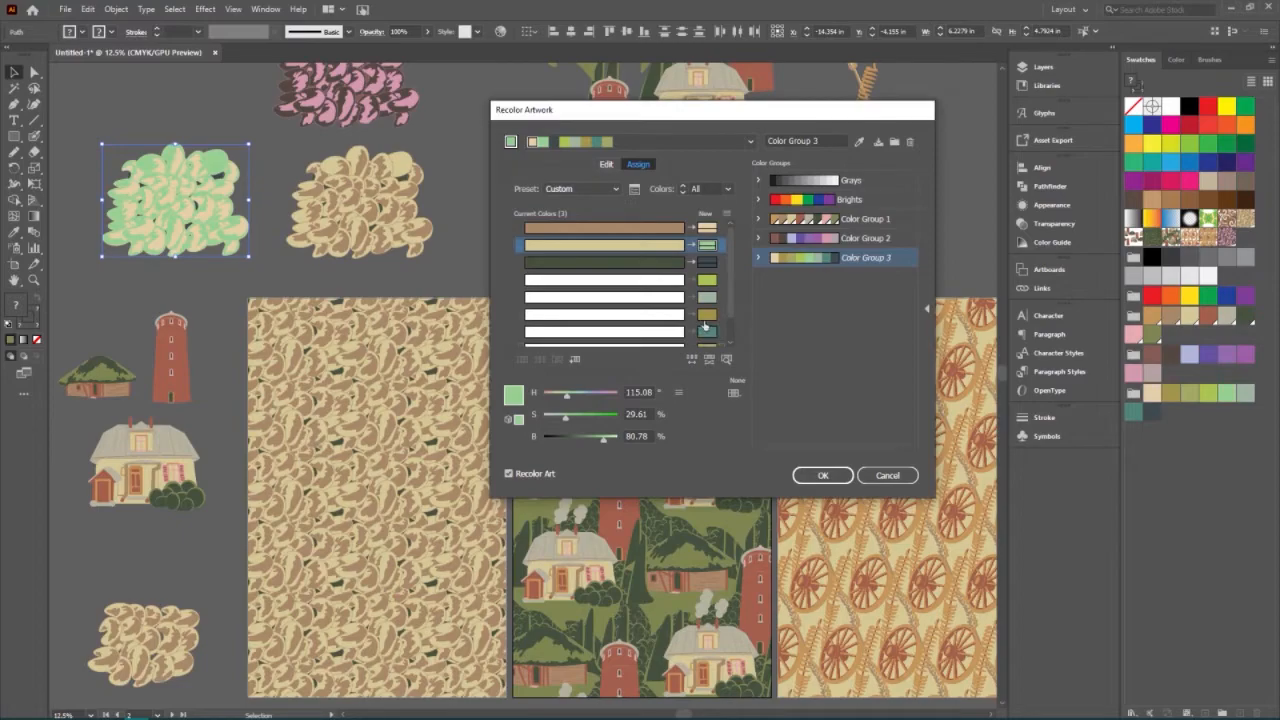
{"action": "left_click_drag", "start_coordinate": [711, 336], "coordinate": [707, 229]}
{"action": "left_click", "coordinate": [822, 475]}
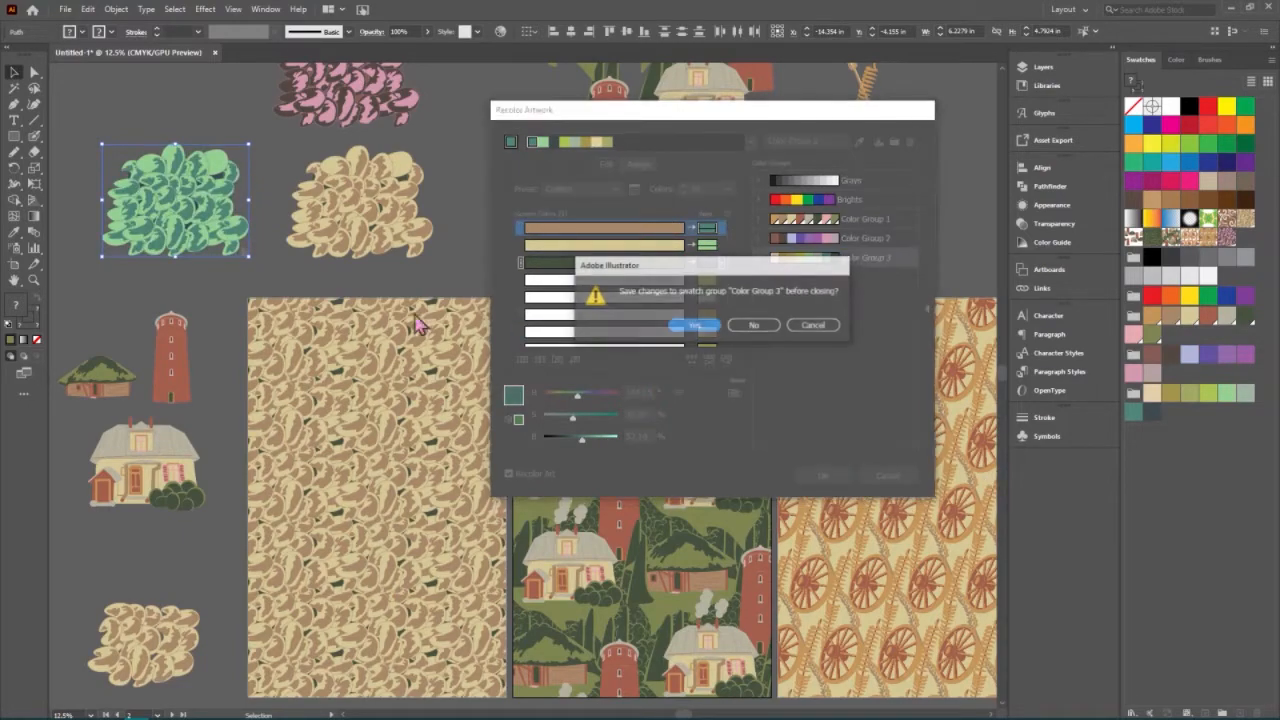
{"action": "left_click", "coordinate": [695, 327]}
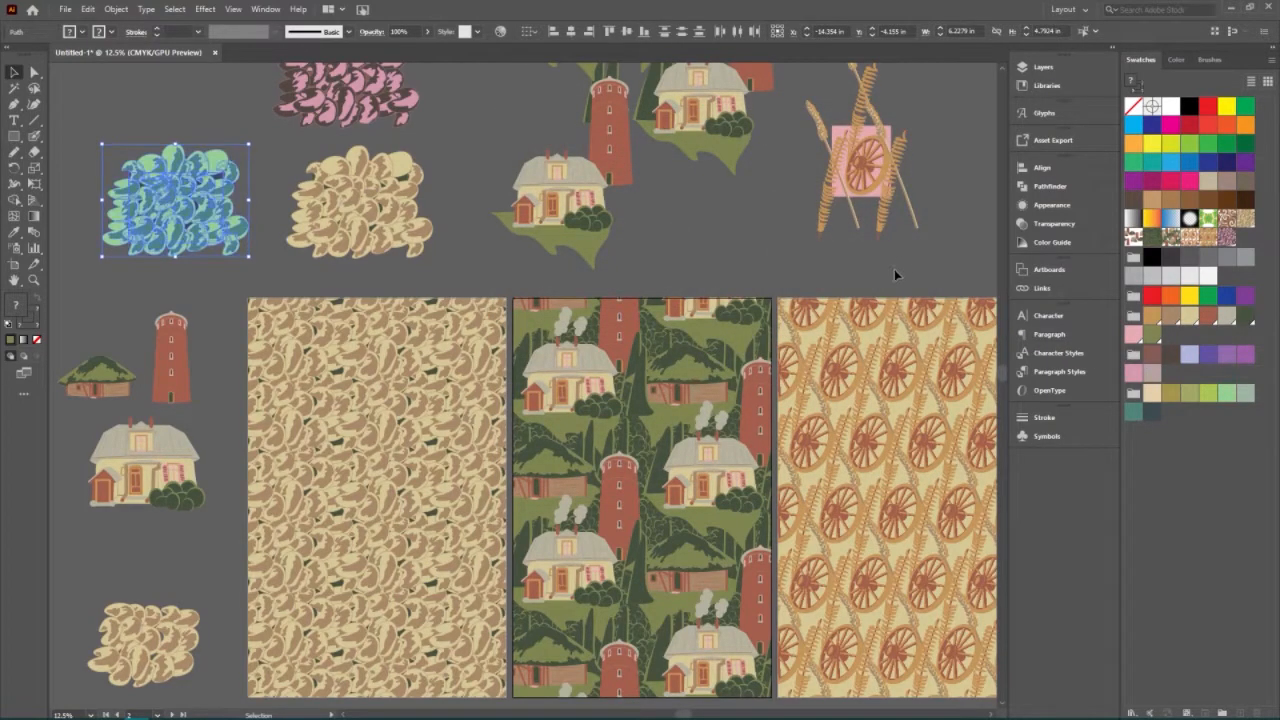
{"action": "left_click", "coordinate": [228, 316]}
- Make a new pattern from the green-recolored bean motif
{"action": "scroll", "coordinate": [250, 318], "scroll_direction": "up", "scroll_amount": 2}
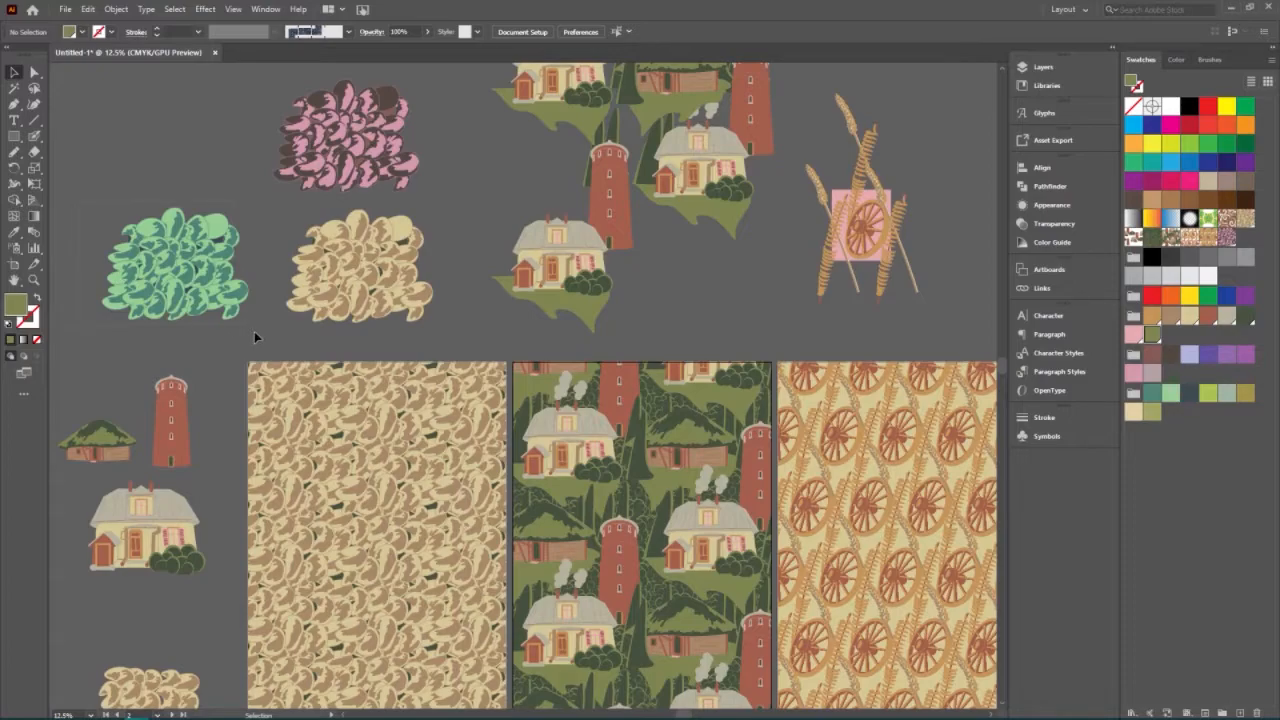
{"action": "left_click_drag", "start_coordinate": [254, 331], "coordinate": [125, 41]}
{"action": "left_click", "coordinate": [116, 9]}
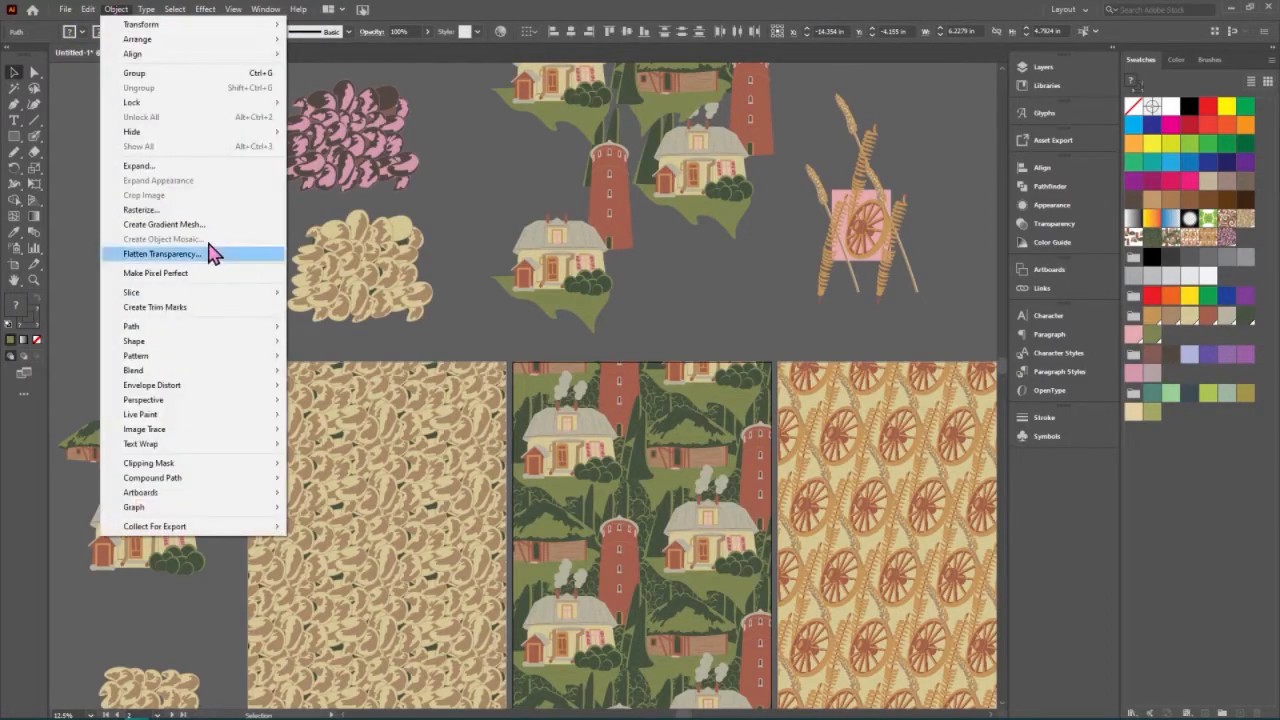
{"action": "mouse_move", "coordinate": [189, 357]}
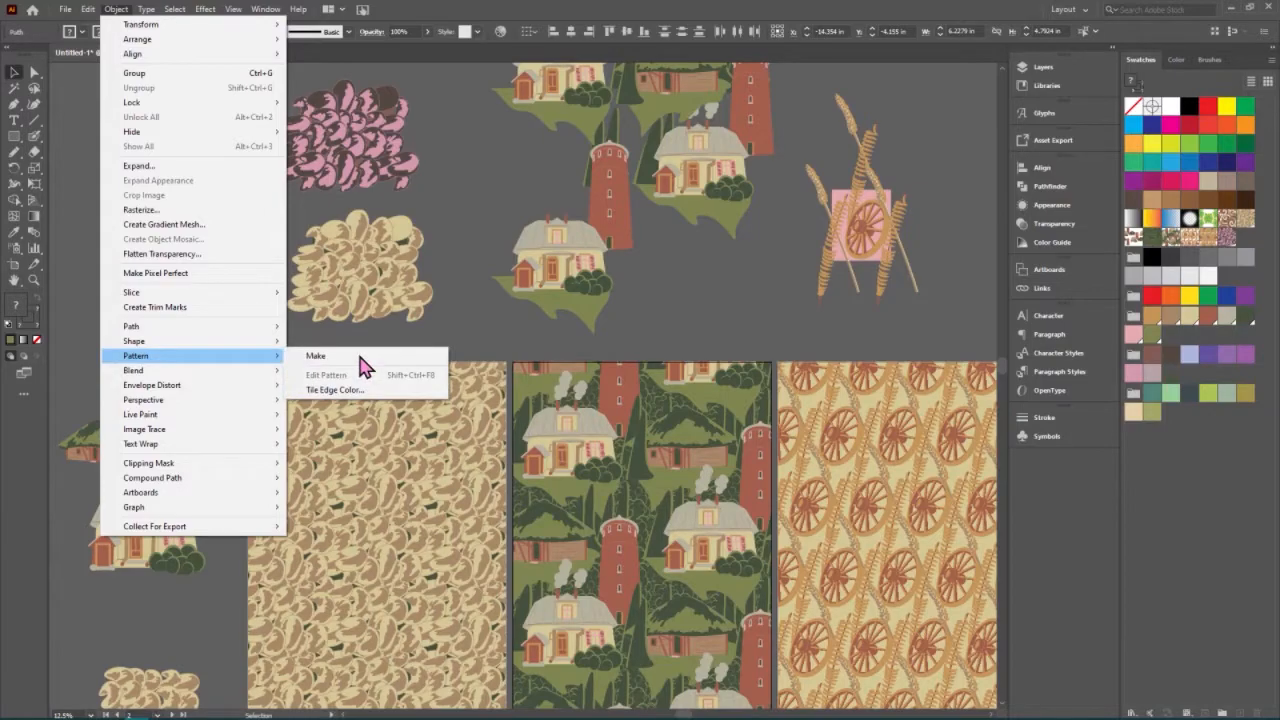
{"action": "left_click", "coordinate": [359, 356]}
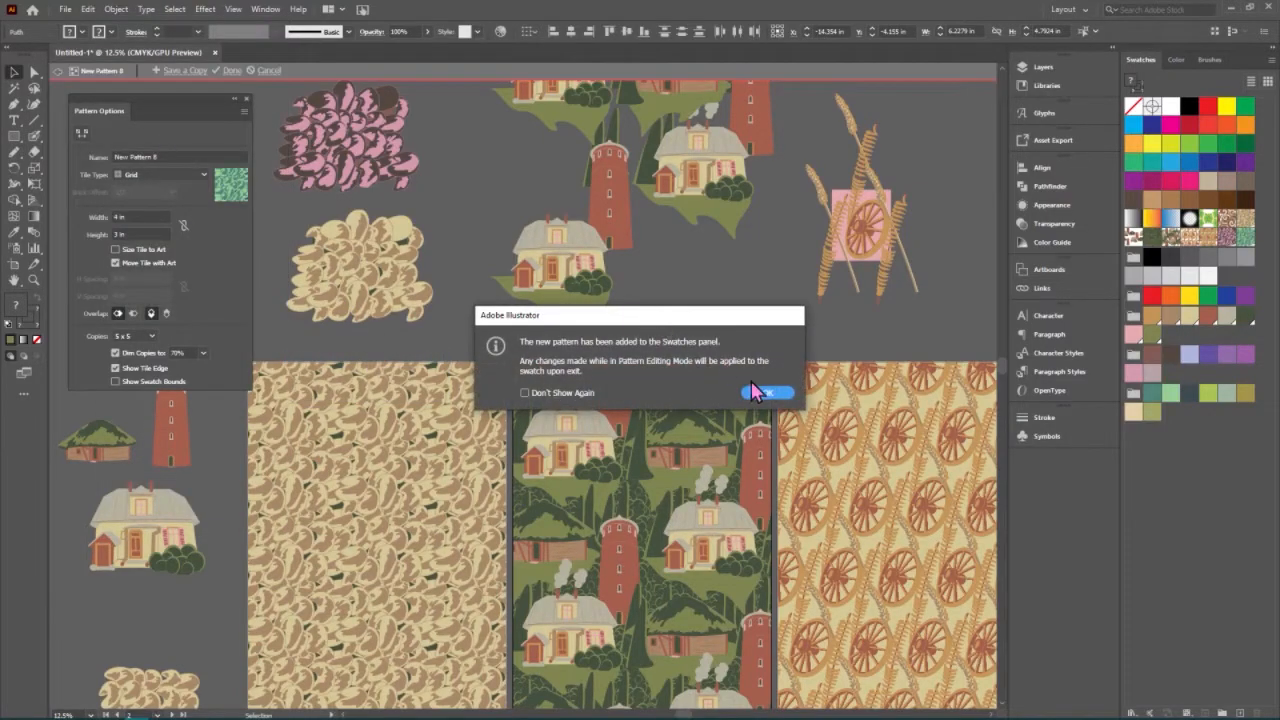
{"action": "left_click", "coordinate": [760, 392]}
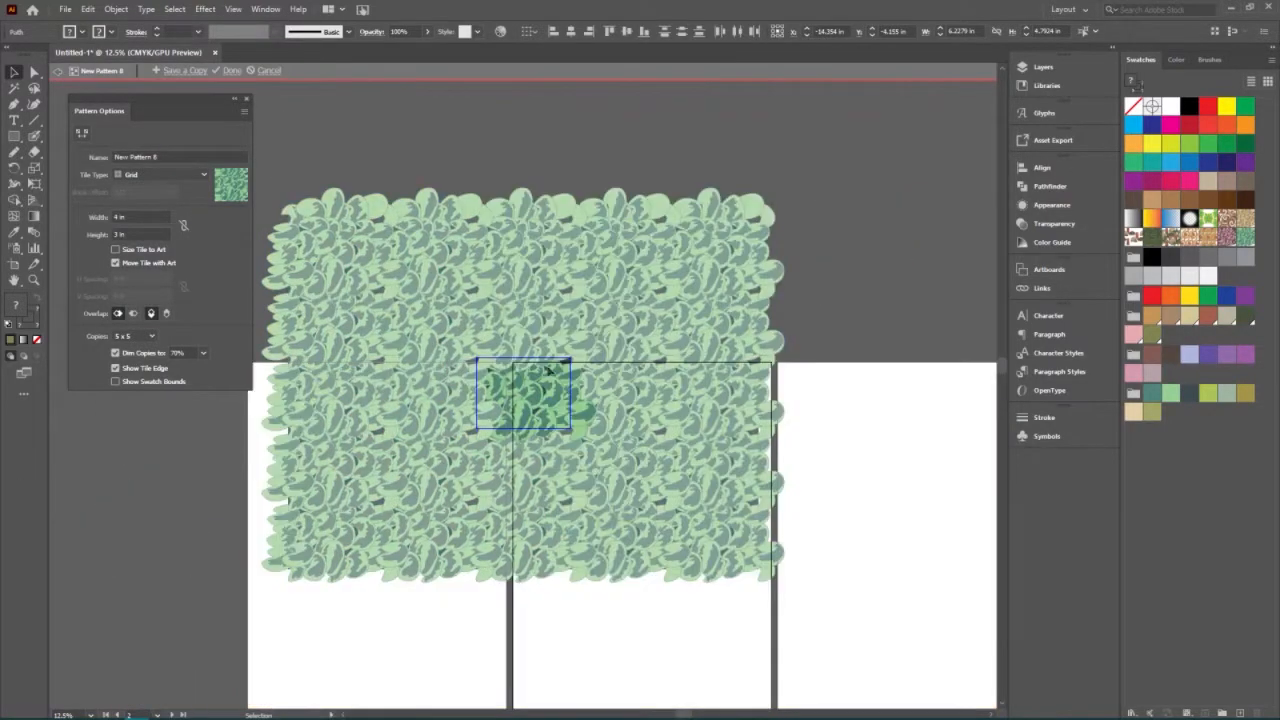
- Reshape the dark spot on the small bean just outside the tile corner by moving its upper anchor behind the neighbouring bean, and finish editing the pattern
{"action": "left_click", "coordinate": [580, 440]}
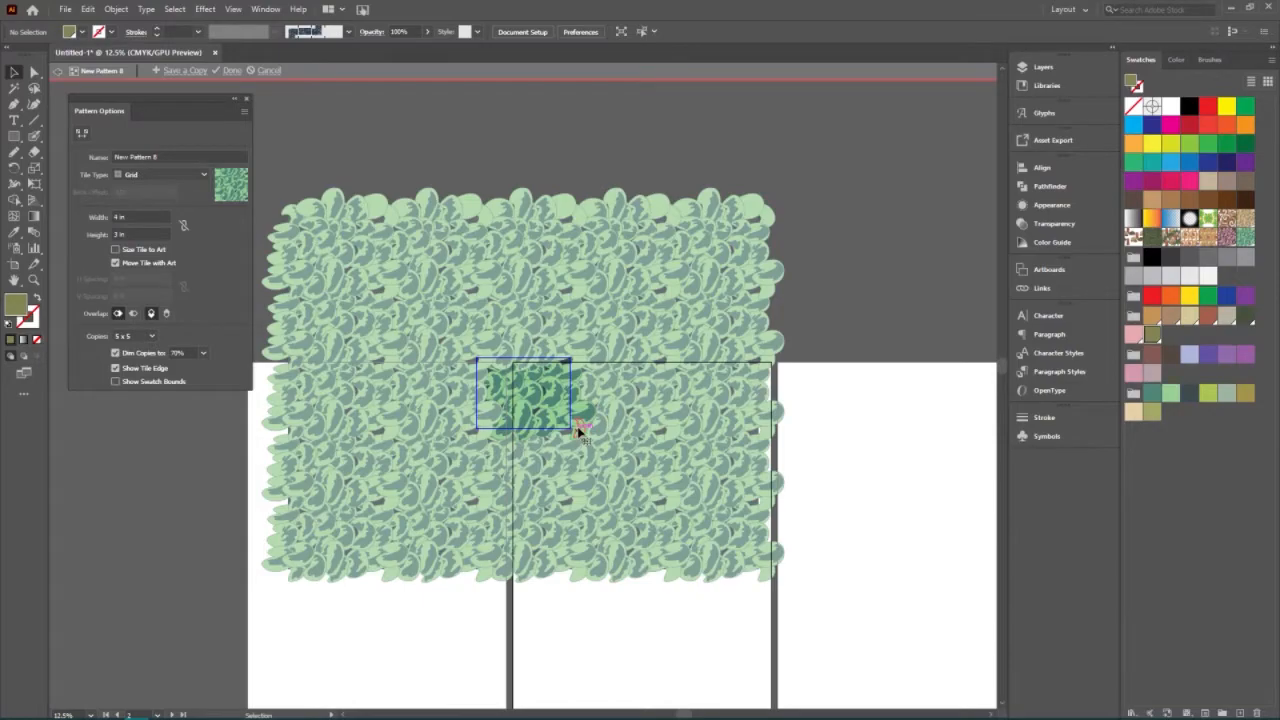
{"action": "left_click", "coordinate": [580, 428]}
{"action": "scroll", "coordinate": [517, 390], "scroll_direction": "up", "scroll_amount": 10}
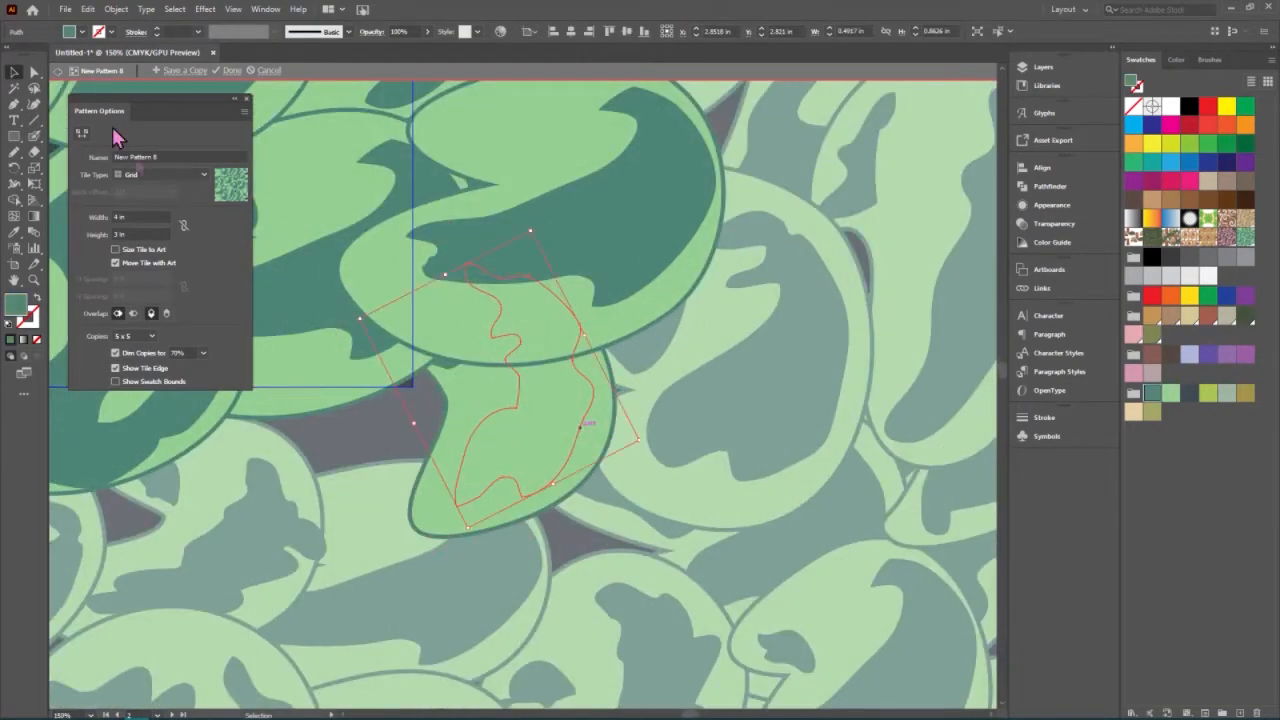
{"action": "left_click", "coordinate": [34, 73]}
{"action": "left_click_drag", "start_coordinate": [470, 268], "coordinate": [388, 265]}
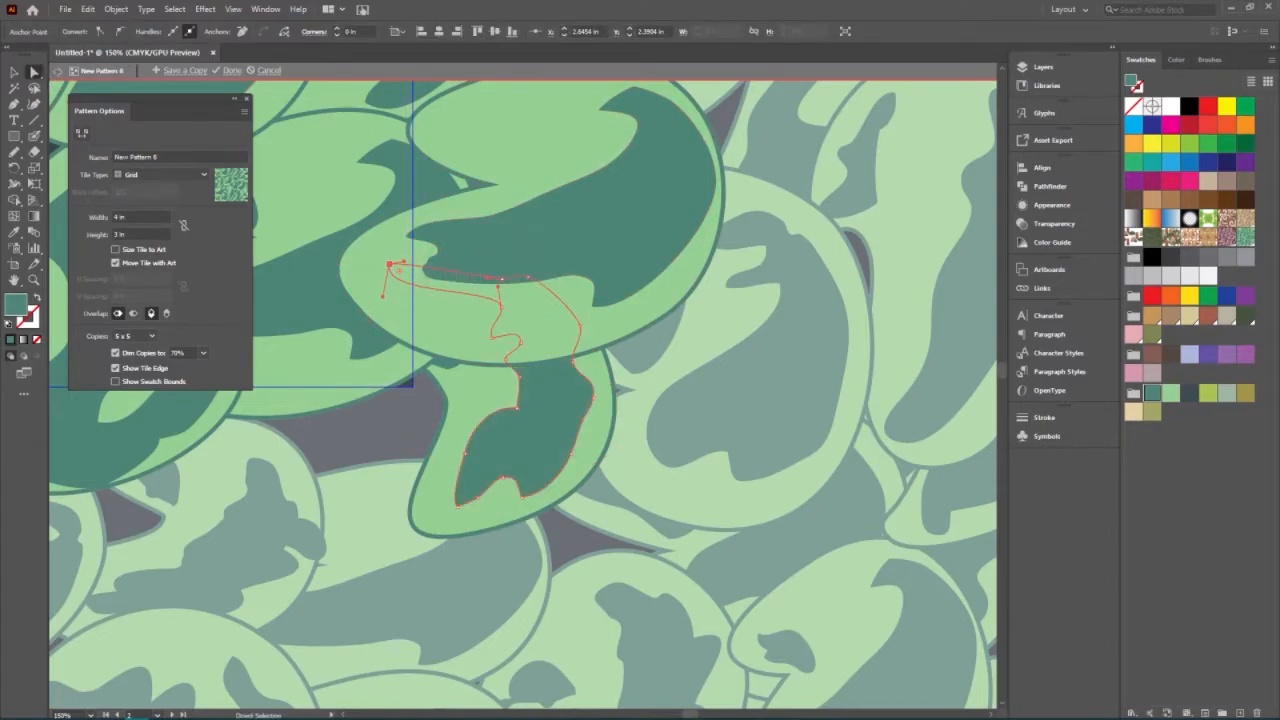
{"action": "left_click", "coordinate": [15, 72]}
{"action": "left_click", "coordinate": [690, 329]}
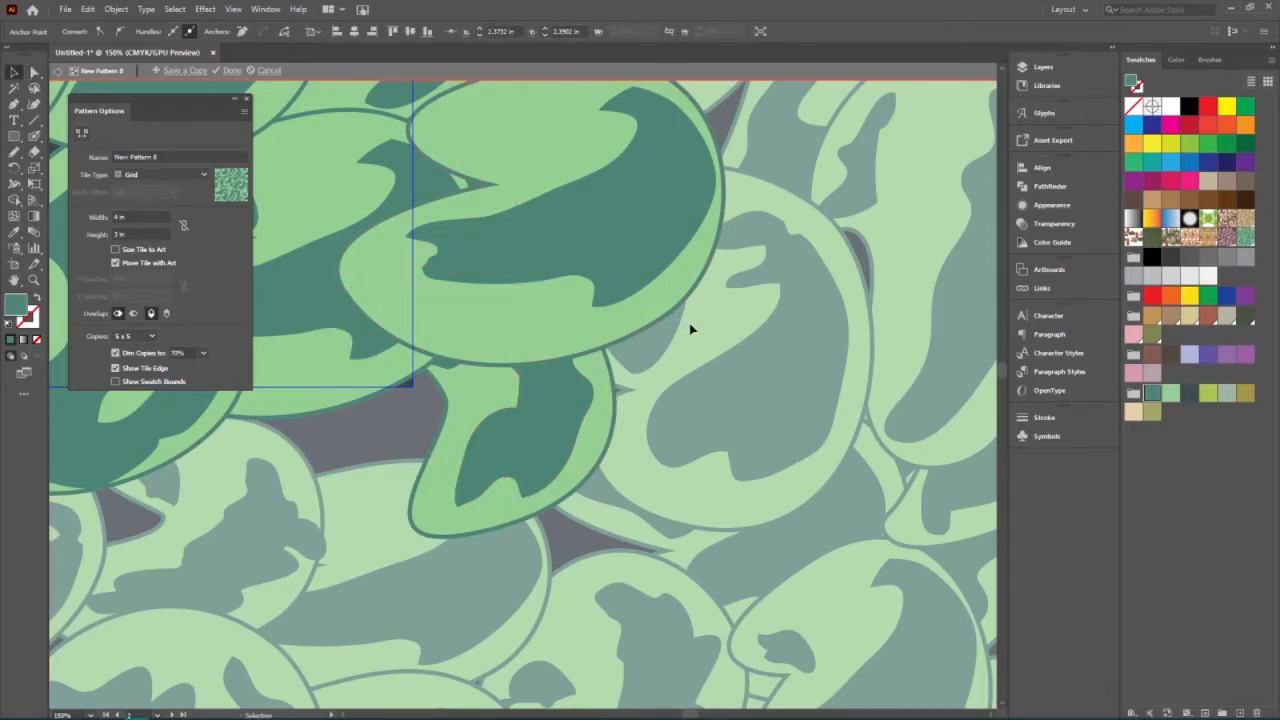
{"action": "key", "text": "ctrl+minus"}
{"action": "key", "text": "ctrl+minus"}
{"action": "key", "text": "ctrl+minus"}
{"action": "key", "text": "ctrl+minus"}
{"action": "key", "text": "ctrl+minus"}
{"action": "key", "text": "ctrl+minus"}
{"action": "key", "text": "ctrl+minus"}
{"action": "key", "text": "ctrl+minus"}
{"action": "key", "text": "ctrl+minus"}
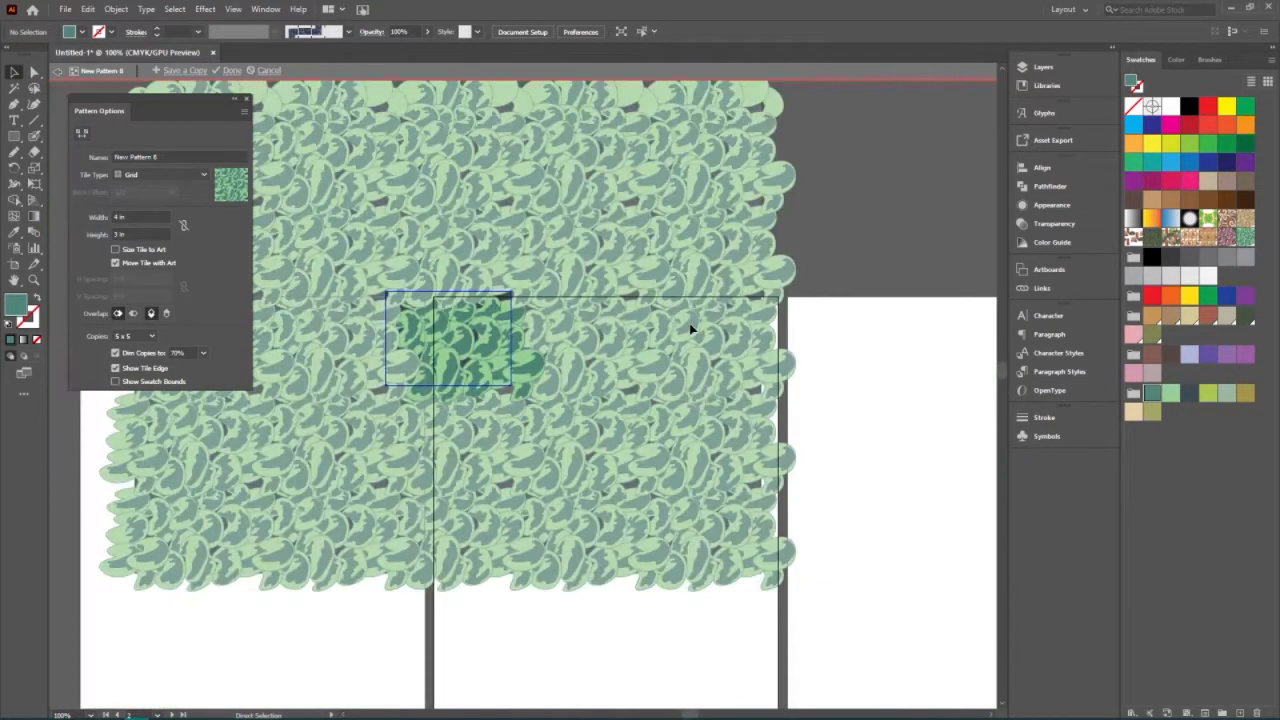
{"action": "left_click", "coordinate": [229, 70]}
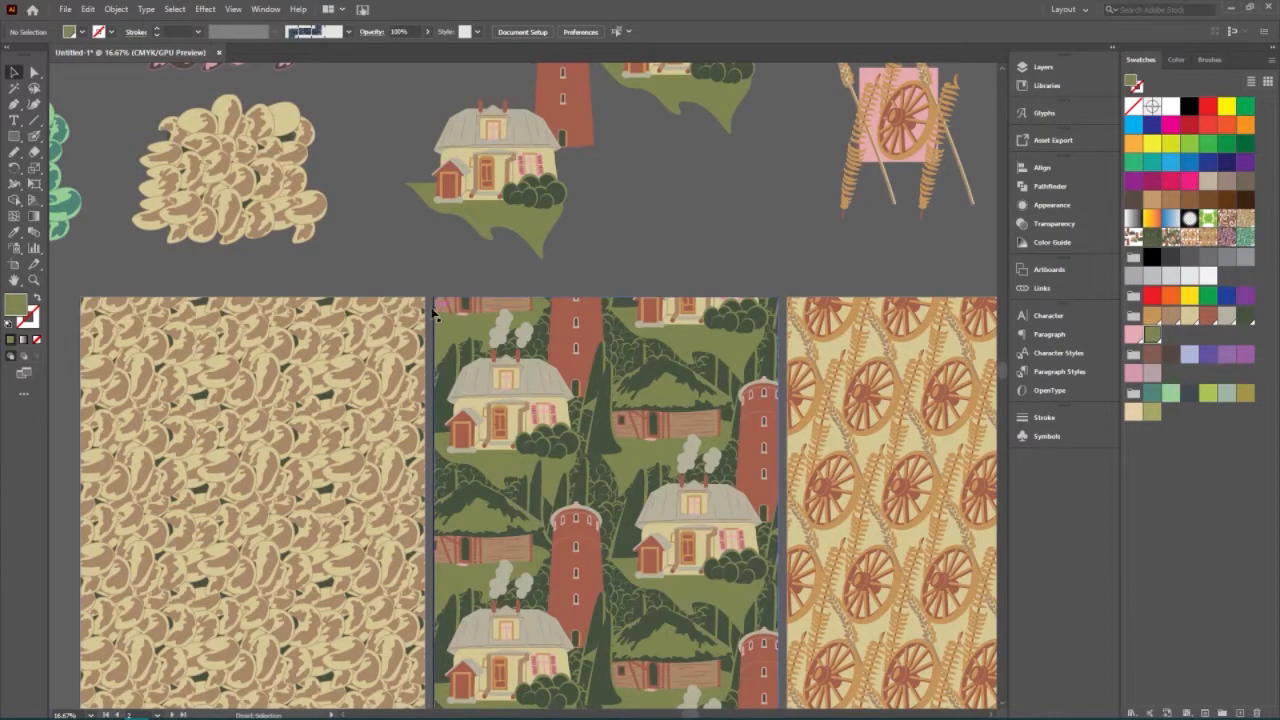
- Cover the first empty artboard with two 17 in tall rectangles, the left half filled with the pink bean pattern and the right half with the green
{"action": "key", "text": "ctrl+minus"}
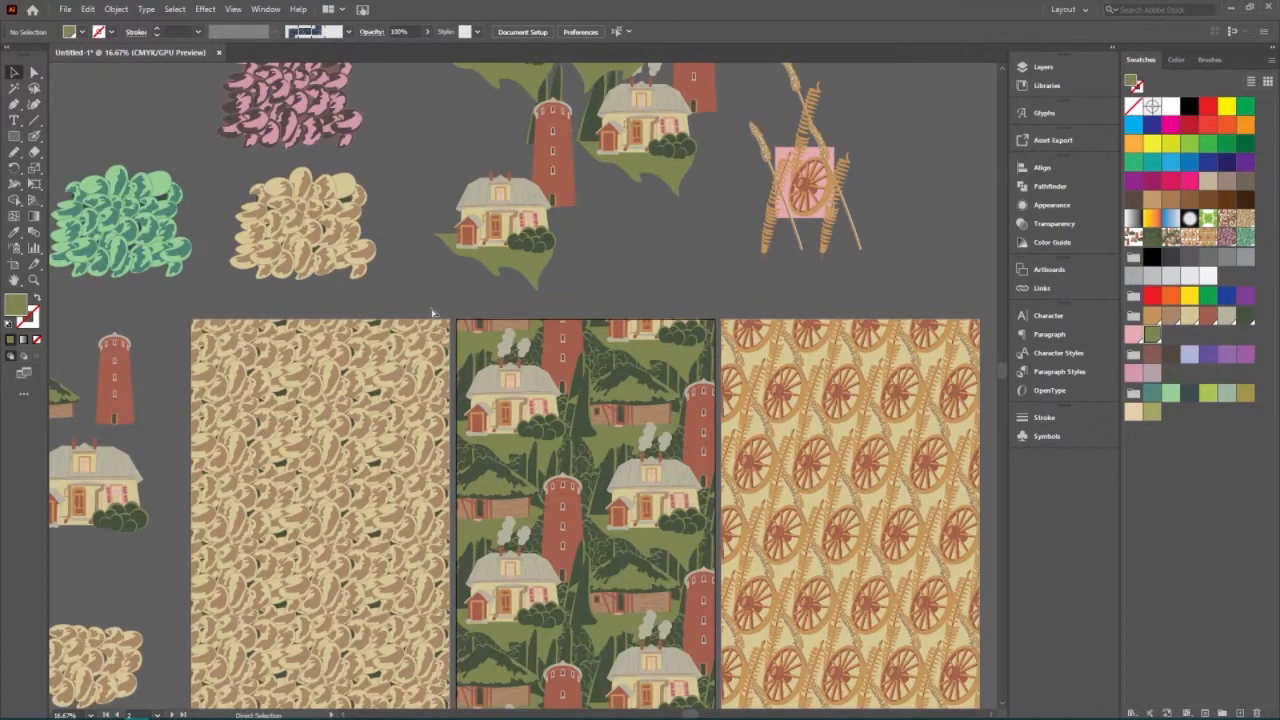
{"action": "key", "text": "ctrl+minus"}
{"action": "key", "text": "ctrl+minus"}
{"action": "key", "text": "ctrl+minus"}
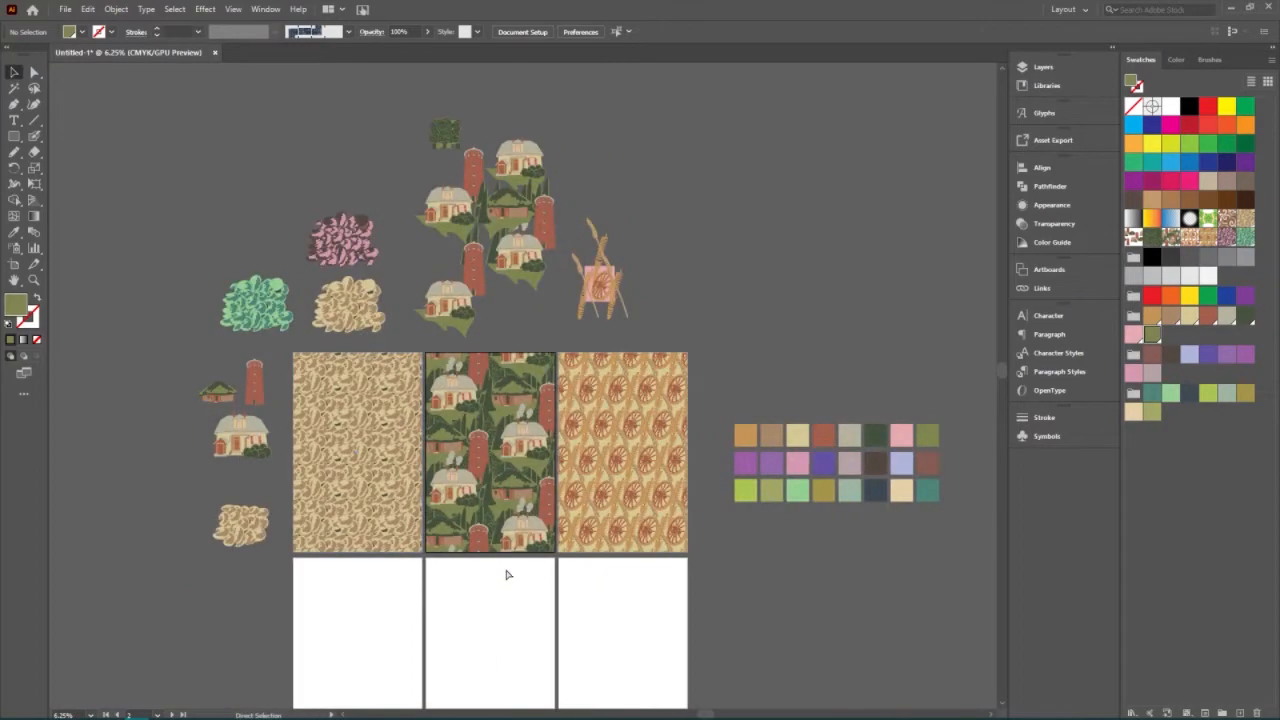
{"action": "scroll", "coordinate": [290, 563], "scroll_direction": "down", "scroll_amount": 5}
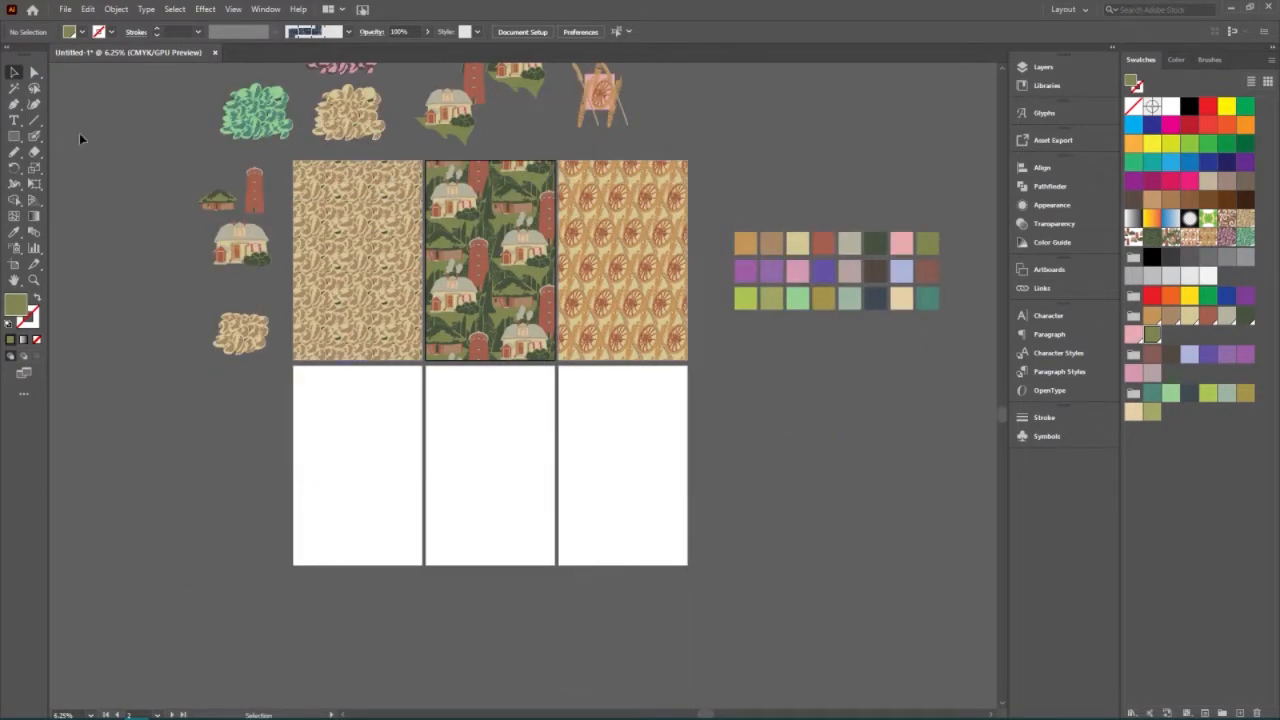
{"action": "left_click", "coordinate": [14, 135]}
{"action": "mouse_move", "coordinate": [293, 365]}
{"action": "left_mouse_down"}
{"action": "mouse_move", "coordinate": [360, 535]}
{"action": "mouse_move", "coordinate": [354, 578]}
{"action": "mouse_move", "coordinate": [364, 370]}
{"action": "mouse_move", "coordinate": [370, 562]}
{"action": "mouse_move", "coordinate": [357, 565]}
{"action": "left_mouse_up"}
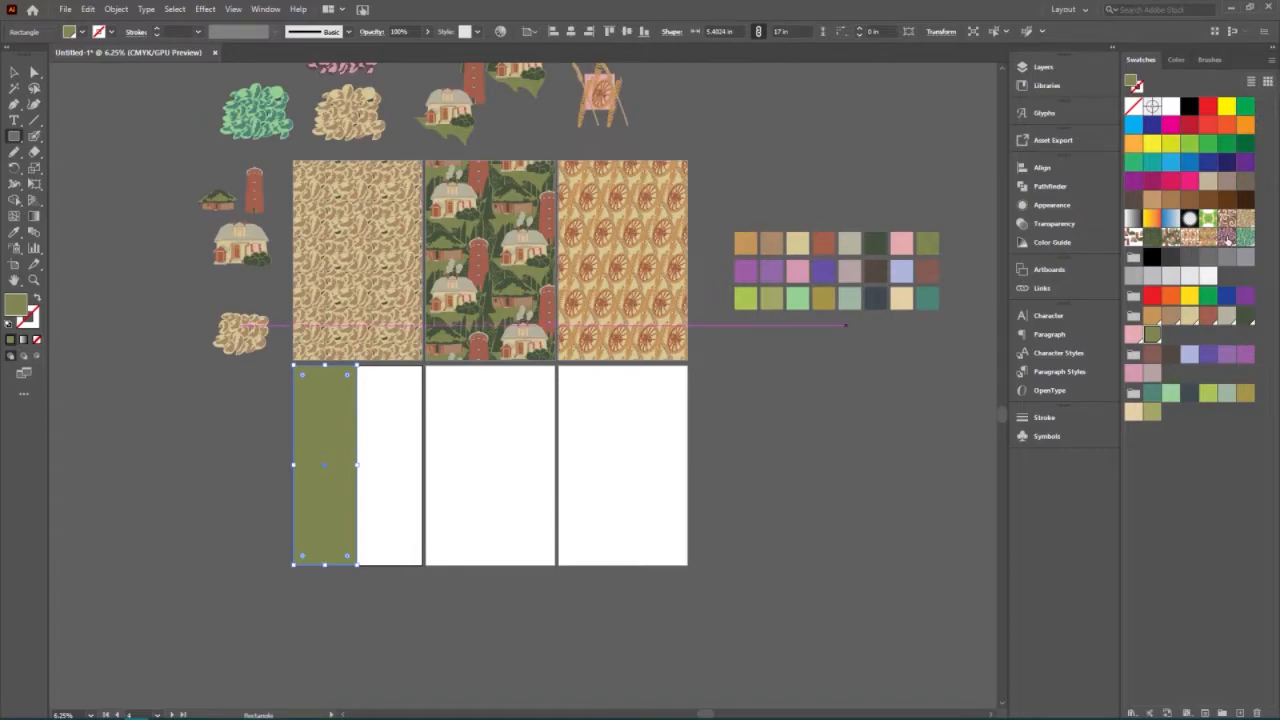
{"action": "left_click", "coordinate": [1227, 238]}
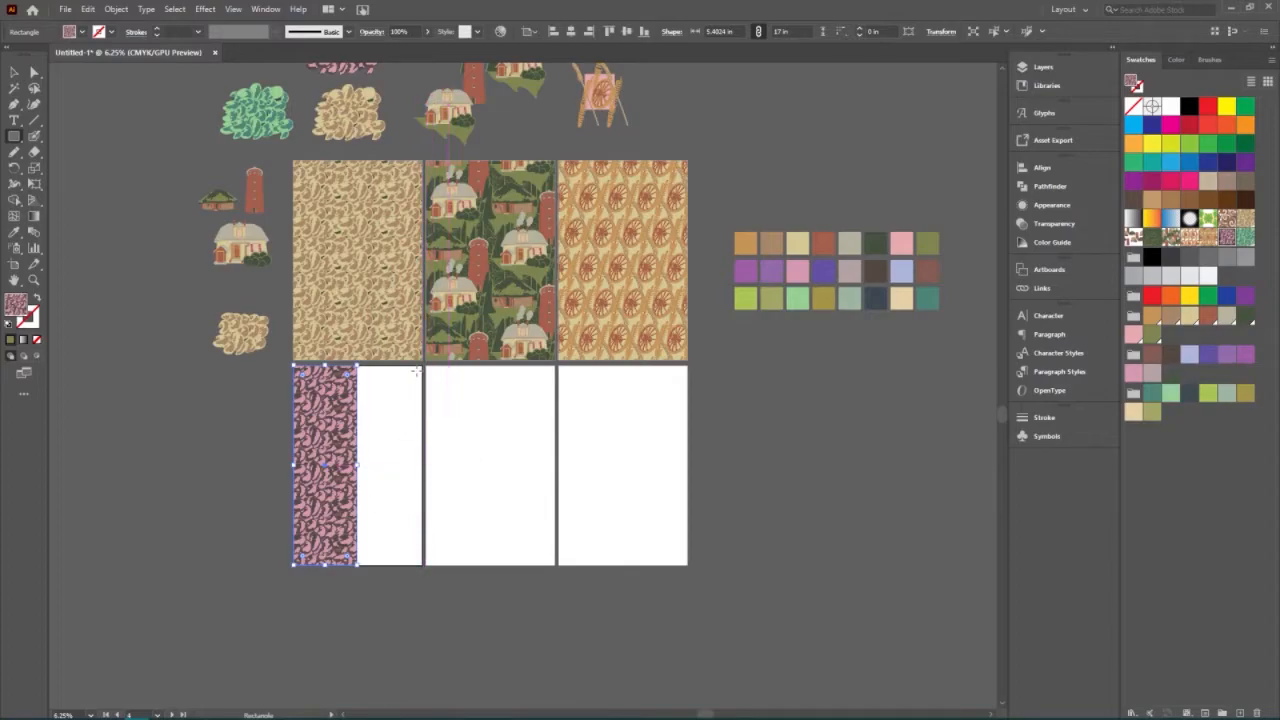
{"action": "left_click_drag", "start_coordinate": [422, 365], "coordinate": [357, 565]}
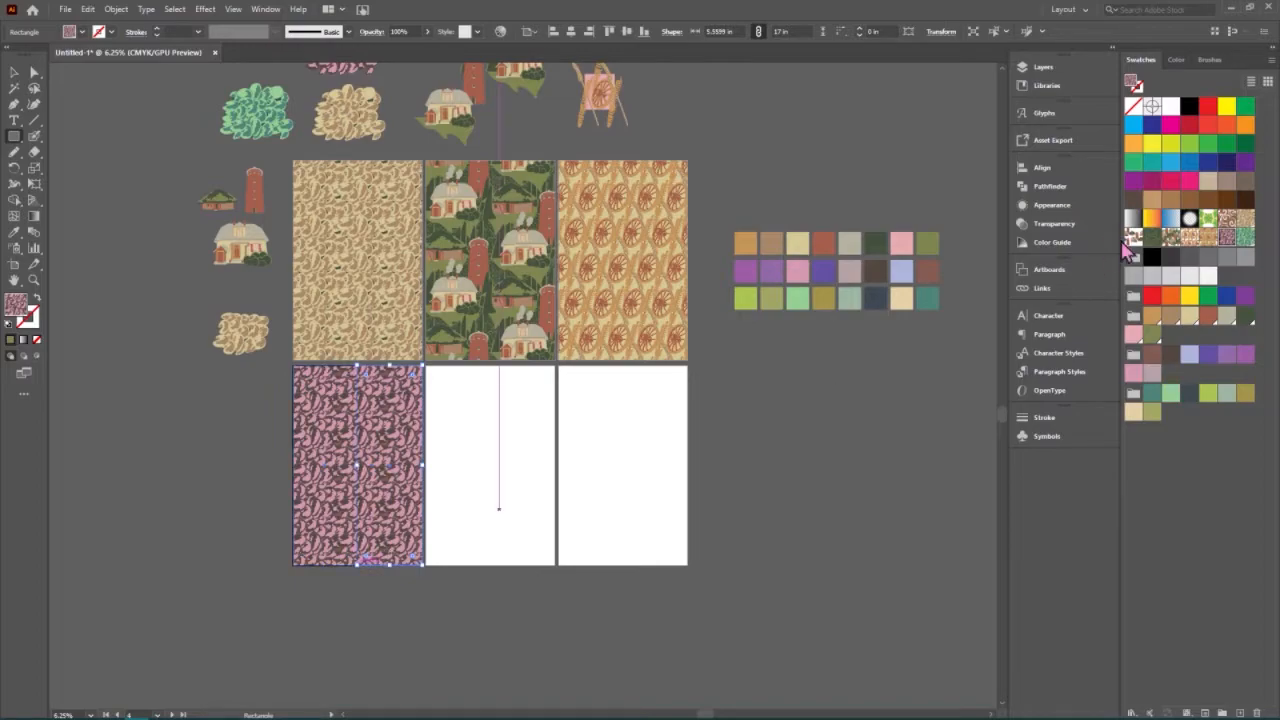
{"action": "left_click", "coordinate": [1245, 237]}
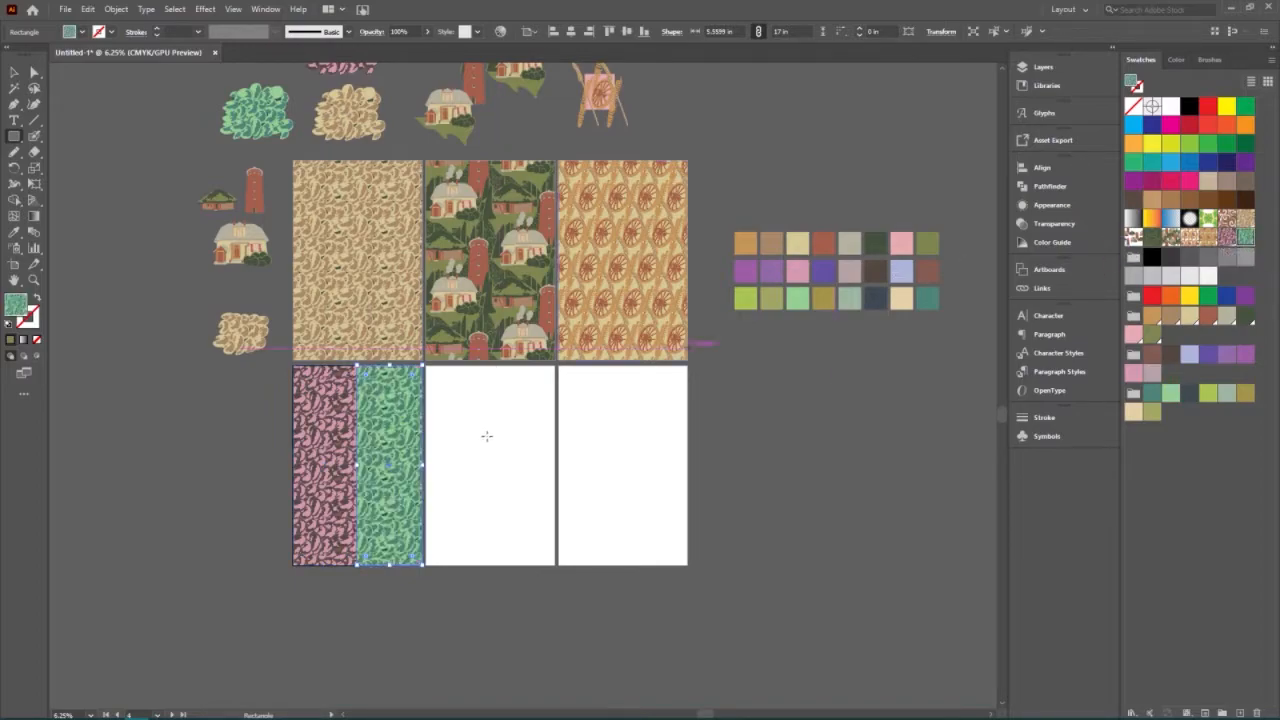
- Examine the pink and green bean patterns side by side, up close and at artboard size
{"action": "key", "text": "ctrl+equal"}
{"action": "key", "text": "ctrl+equal"}
{"action": "key", "text": "ctrl+equal"}
{"action": "key", "text": "ctrl+equal"}
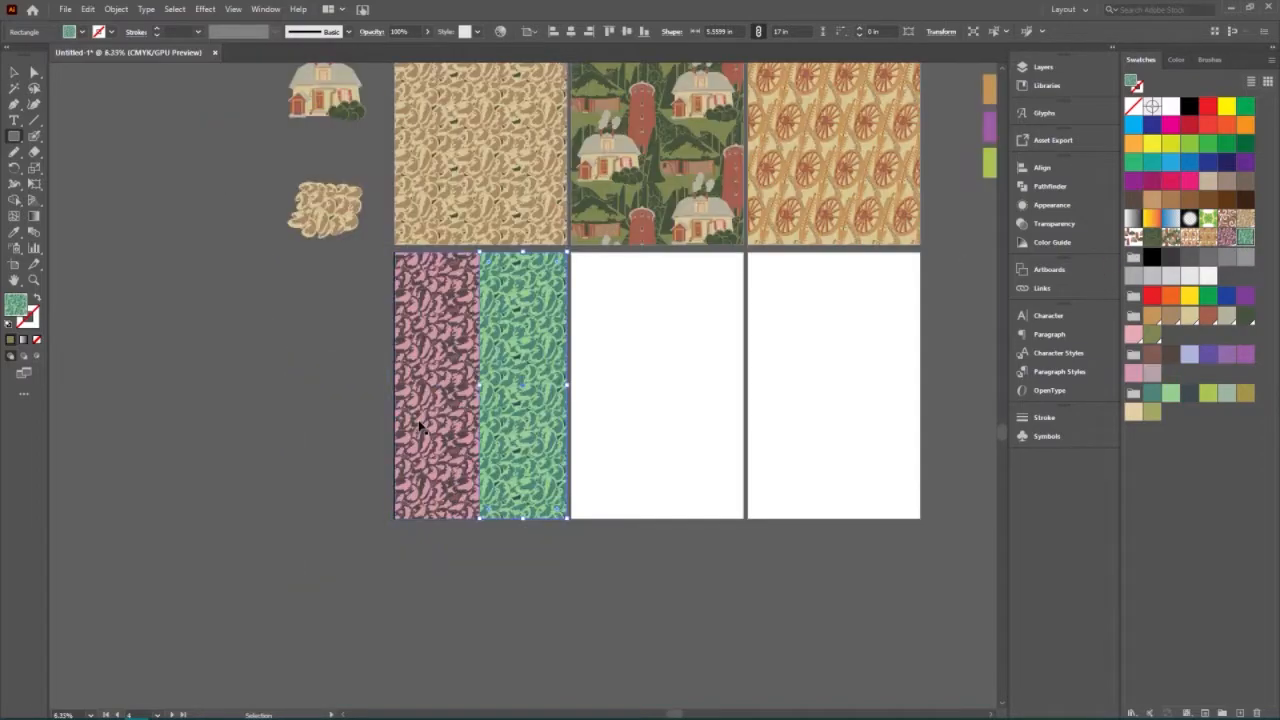
{"action": "key", "text": "ctrl+equal"}
{"action": "key", "text": "ctrl+equal"}
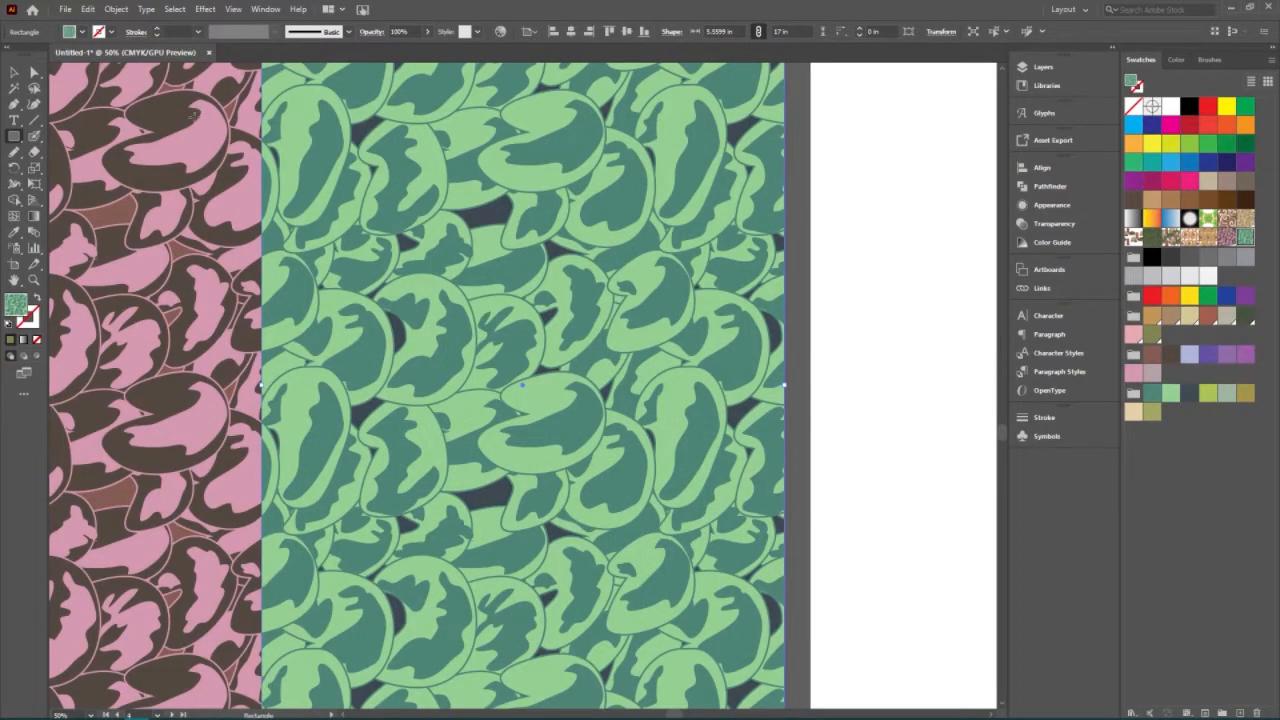
{"action": "left_click", "coordinate": [14, 72]}
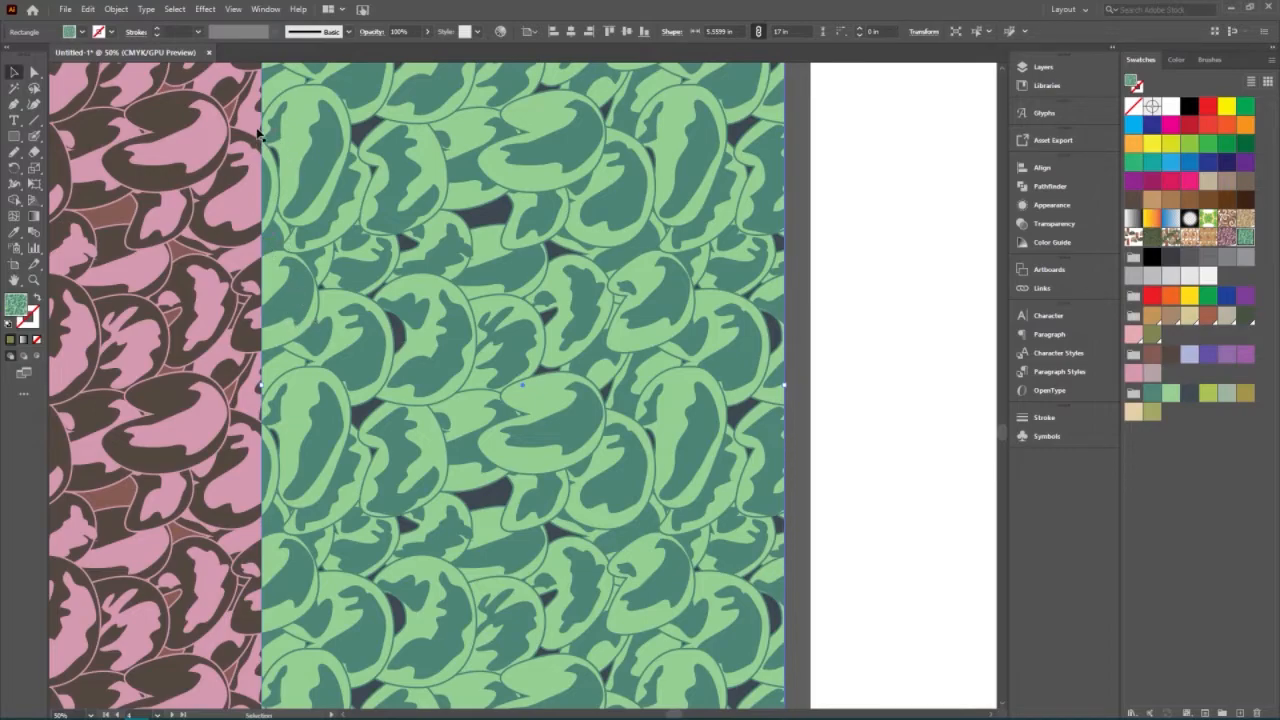
{"action": "key", "text": "ctrl+minus"}
{"action": "key", "text": "ctrl+minus"}
{"action": "key", "text": "ctrl+minus"}
{"action": "key", "text": "ctrl+minus"}
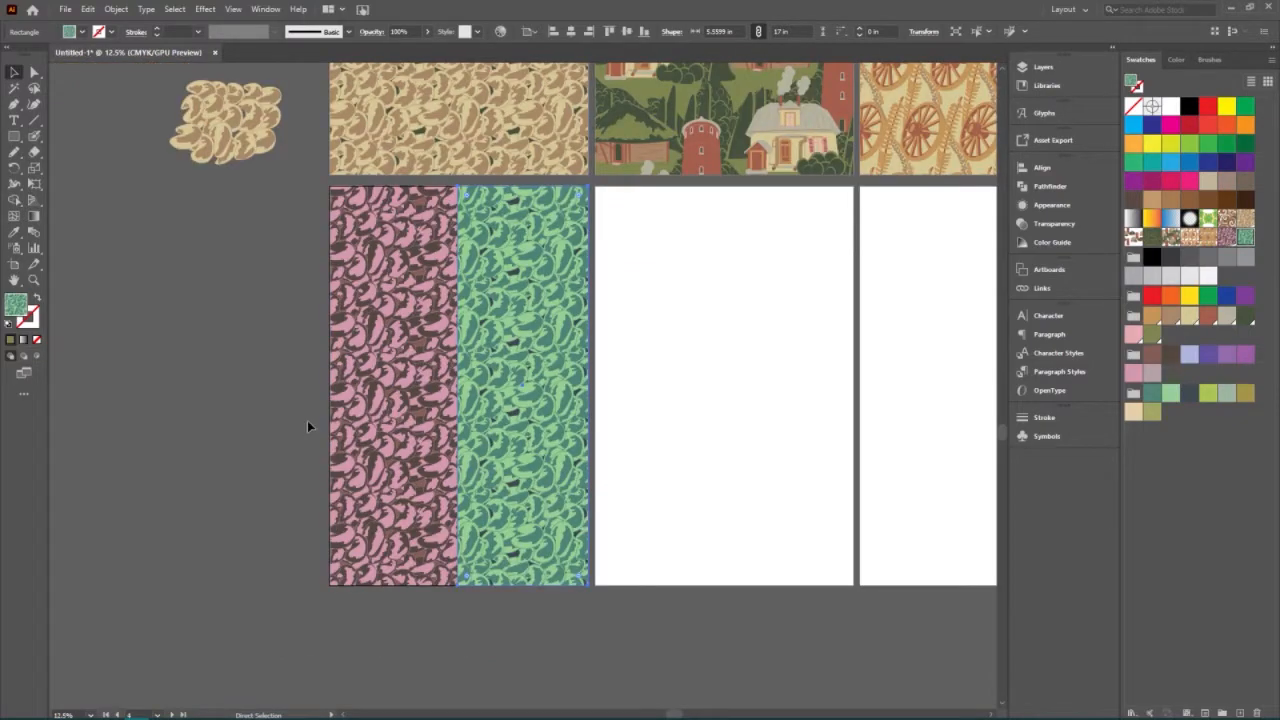
{"action": "left_click", "coordinate": [567, 698]}
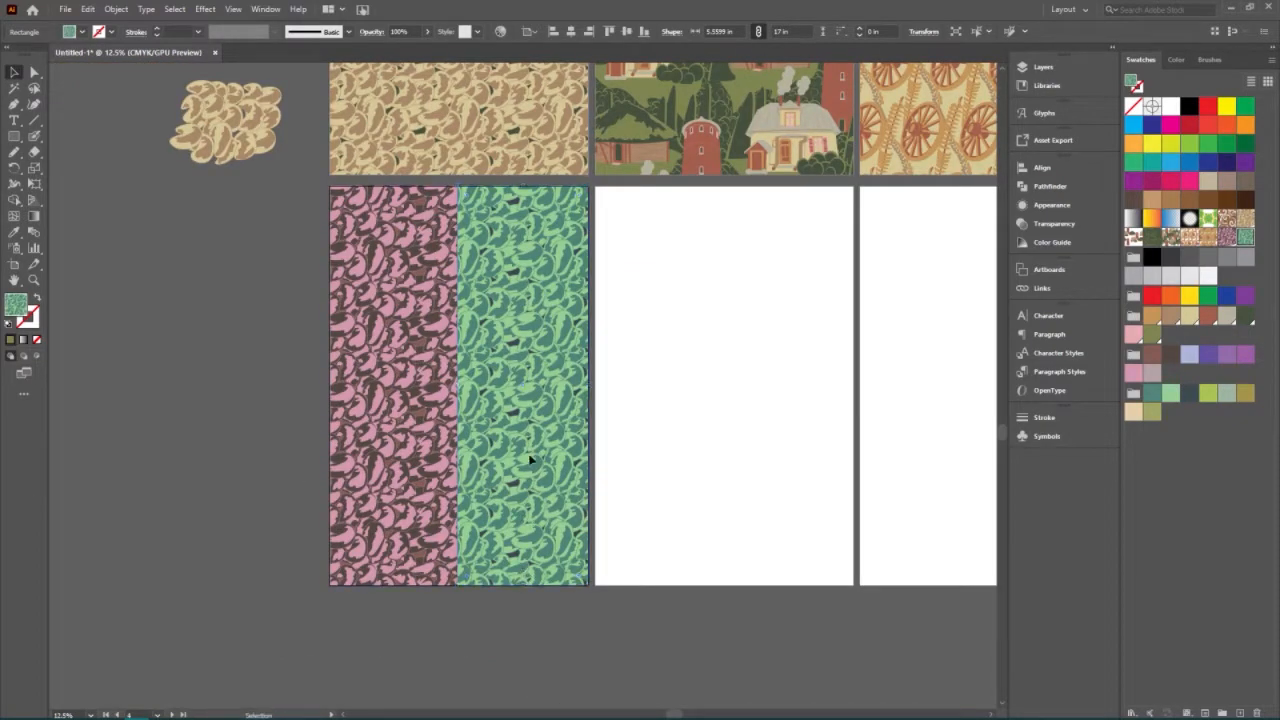
{"action": "left_click", "coordinate": [524, 465]}
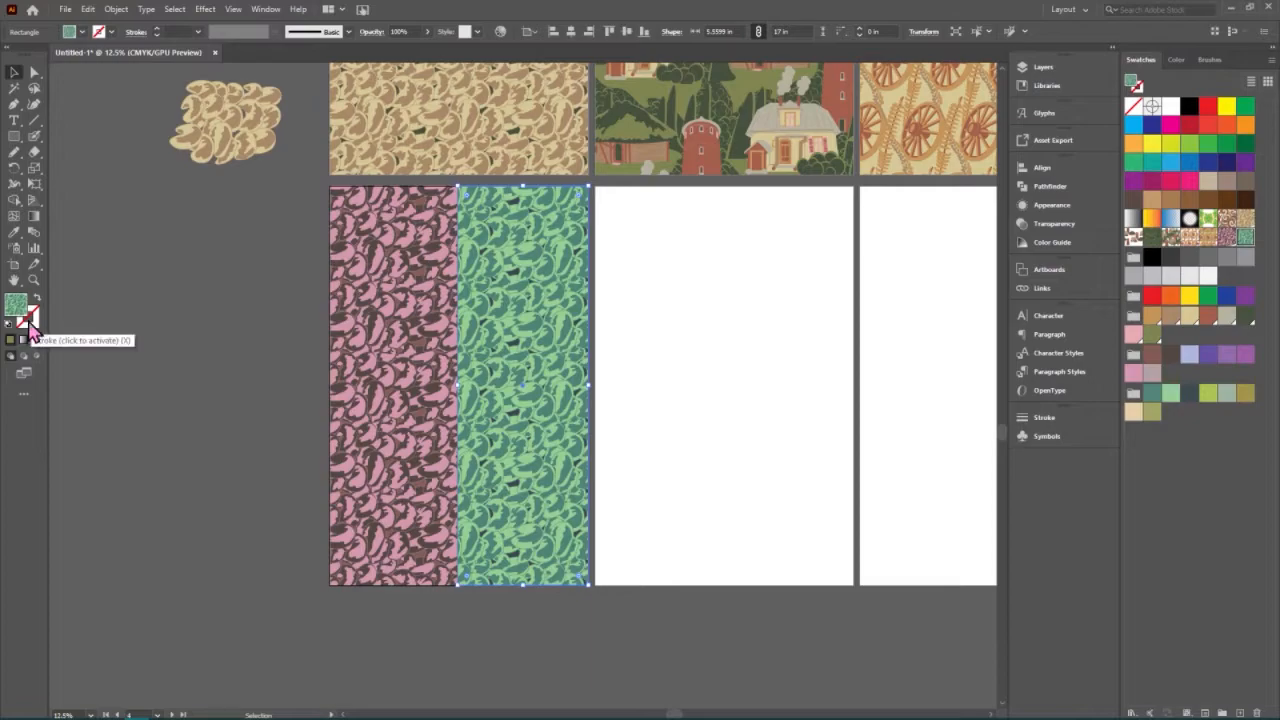
{"action": "key", "text": "ctrl+shift+a"}
- Save a copy of the house-and-tower pattern, New Pattern 4, as a separate swatch and leave the original unedited
{"action": "scroll", "coordinate": [551, 450], "scroll_direction": "right", "scroll_amount": 2}
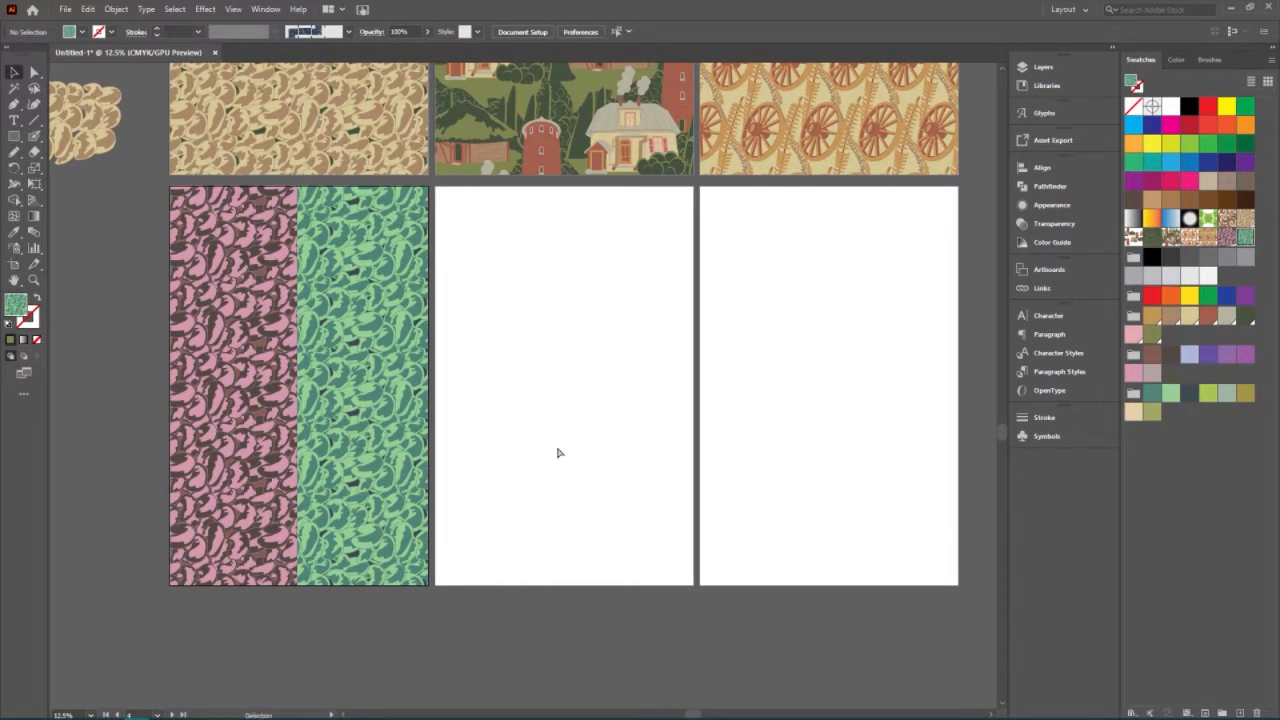
{"action": "key", "text": "ctrl+minus"}
{"action": "scroll", "coordinate": [641, 417], "scroll_direction": "left", "scroll_amount": 3}
{"action": "scroll", "coordinate": [641, 417], "scroll_direction": "right", "scroll_amount": 5}
{"action": "scroll", "coordinate": [703, 434], "scroll_direction": "up", "scroll_amount": 5}
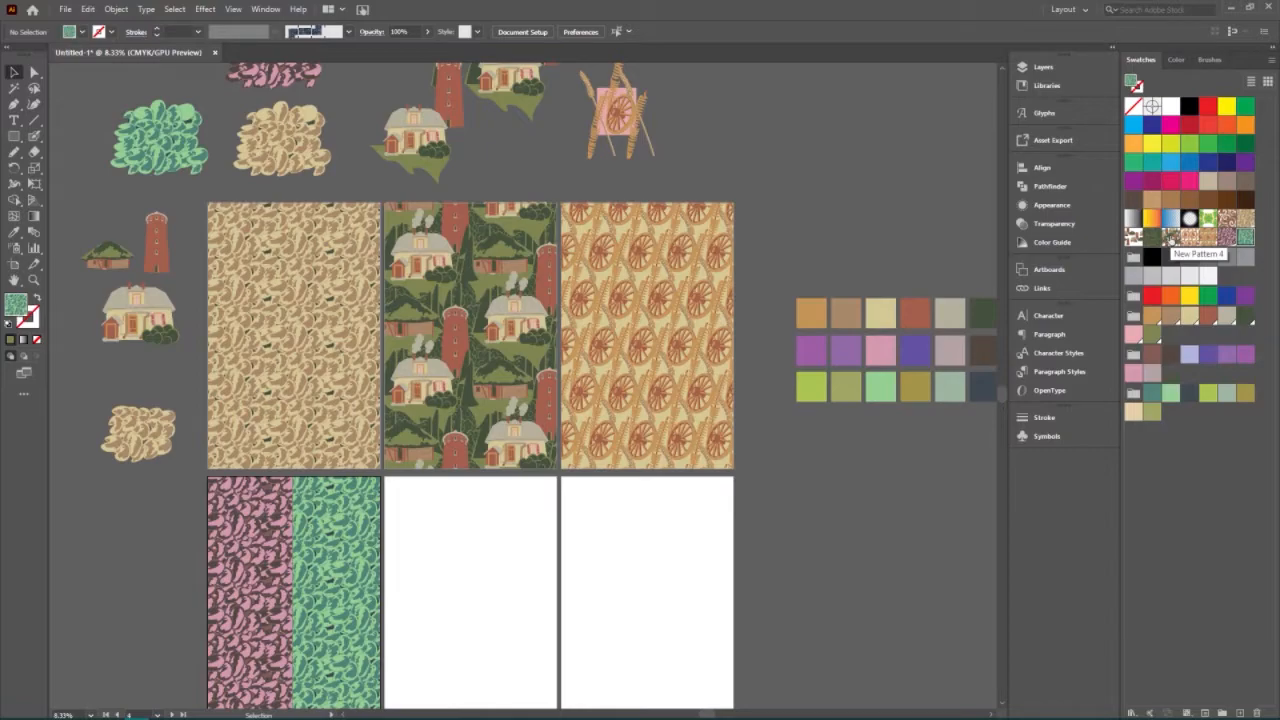
{"action": "double_click", "coordinate": [1170, 240]}
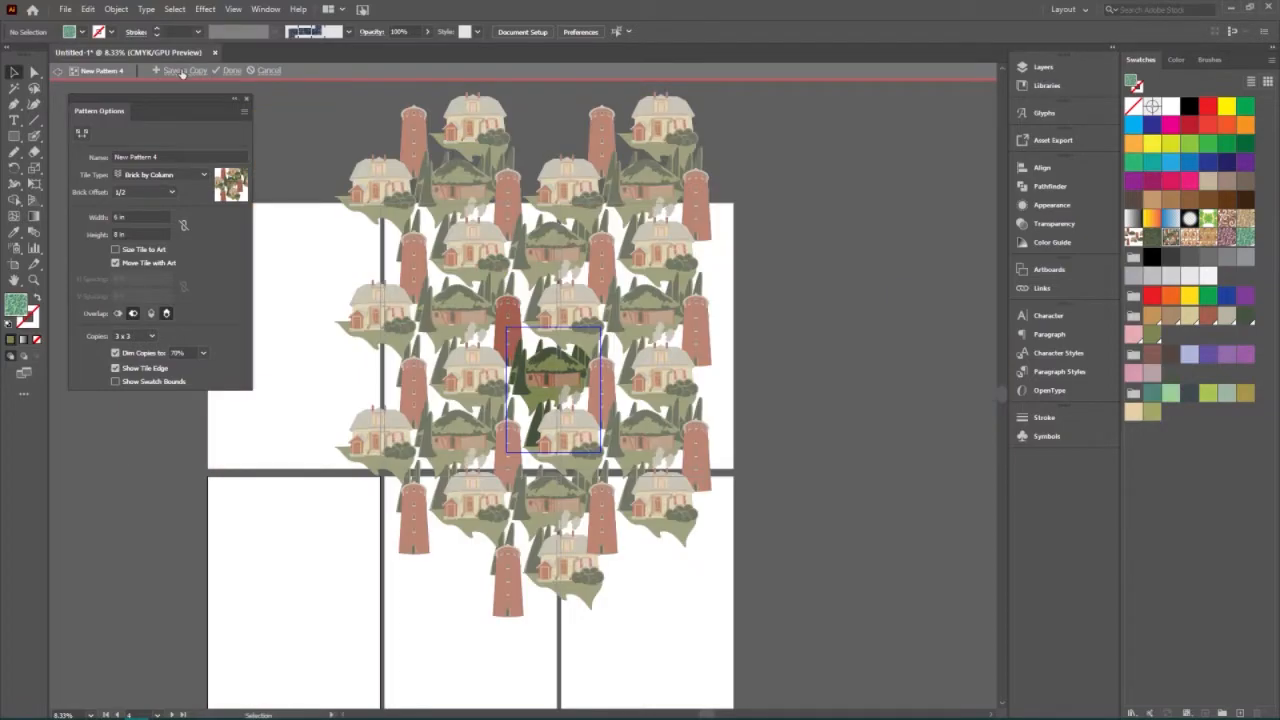
{"action": "left_click", "coordinate": [177, 72]}
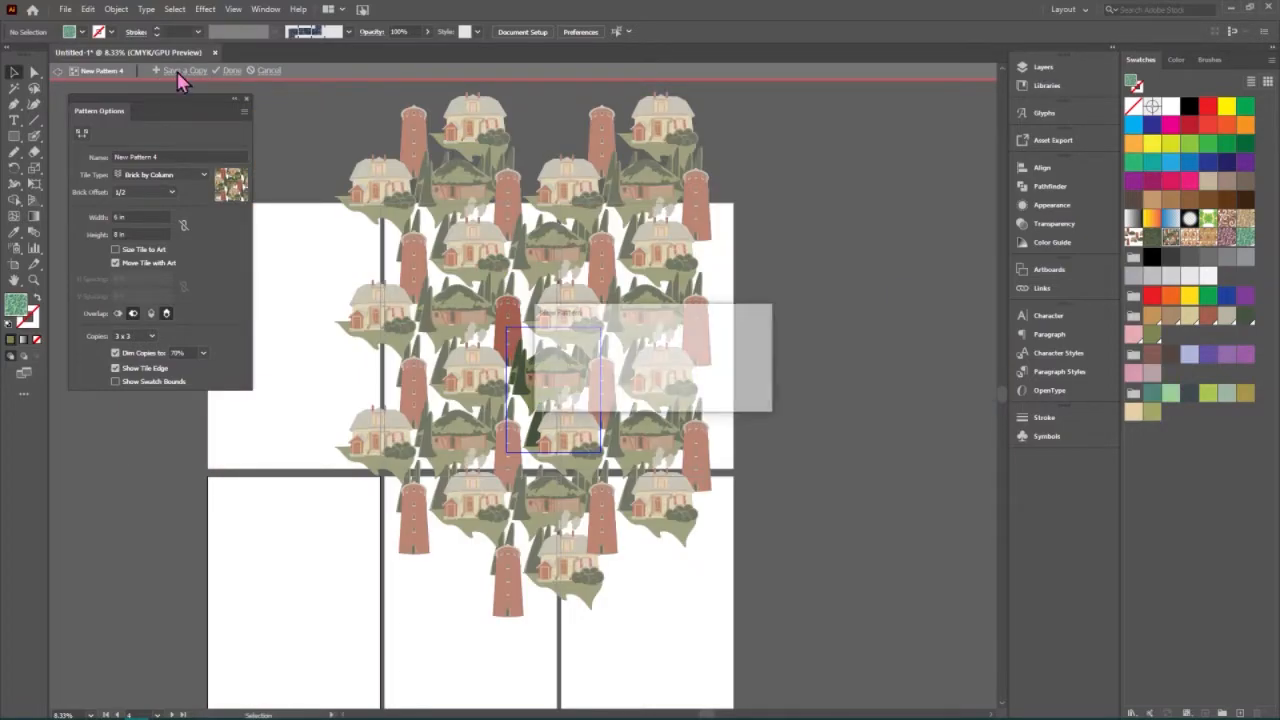
{"action": "left_click", "coordinate": [669, 385]}
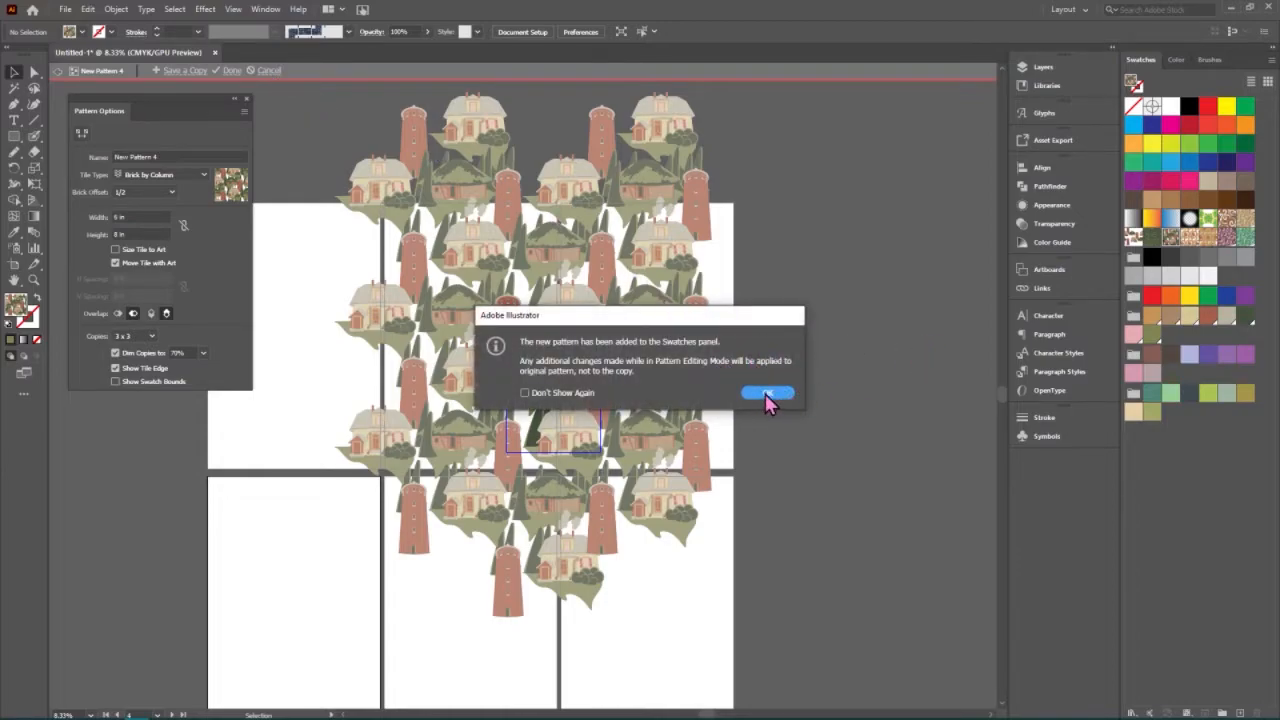
{"action": "left_click", "coordinate": [766, 393]}
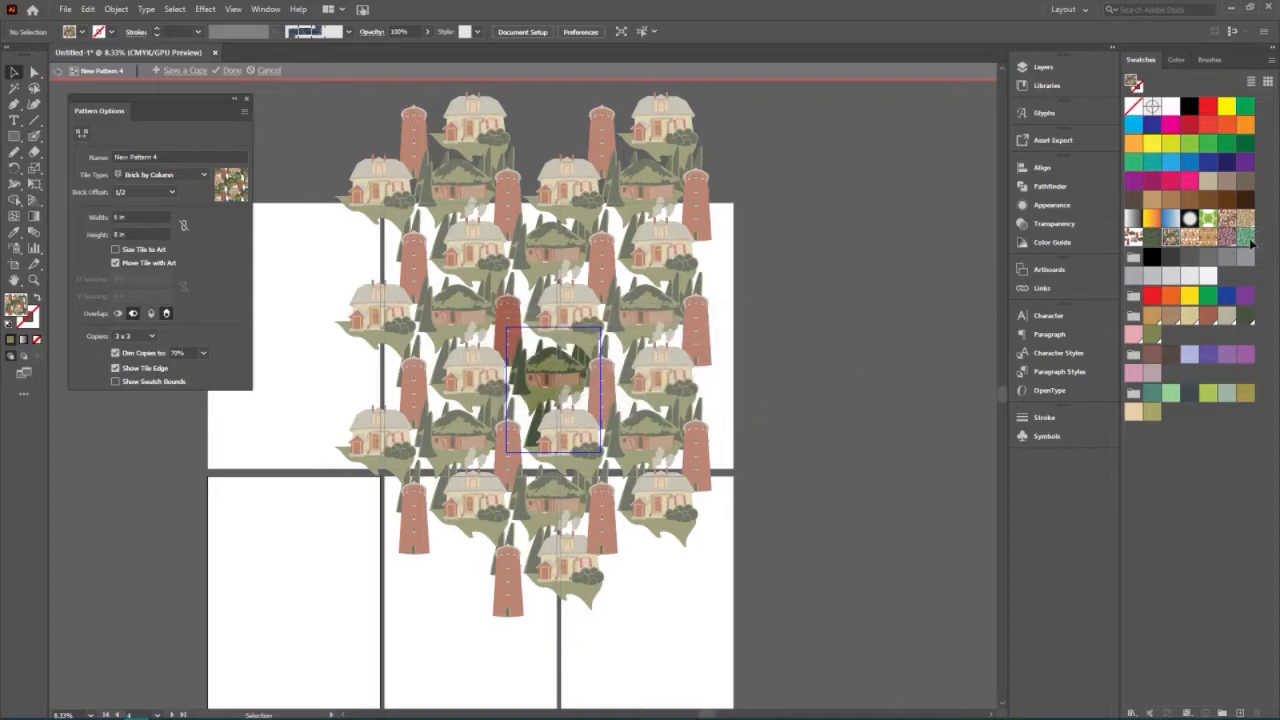
{"action": "left_click", "coordinate": [268, 71]}
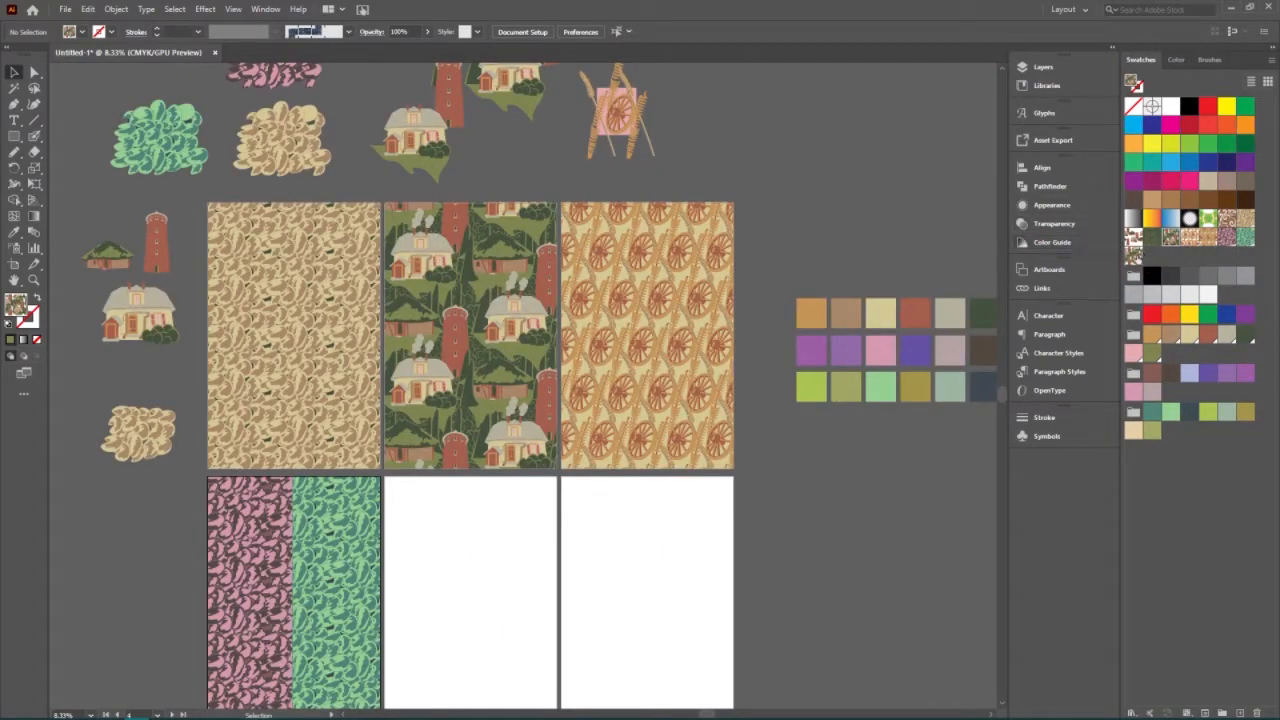
- Open the copied house-and-tower pattern, New Pattern 9, for editing and start Recolor Artwork on all of its artwork
{"action": "double_click", "coordinate": [1135, 257]}
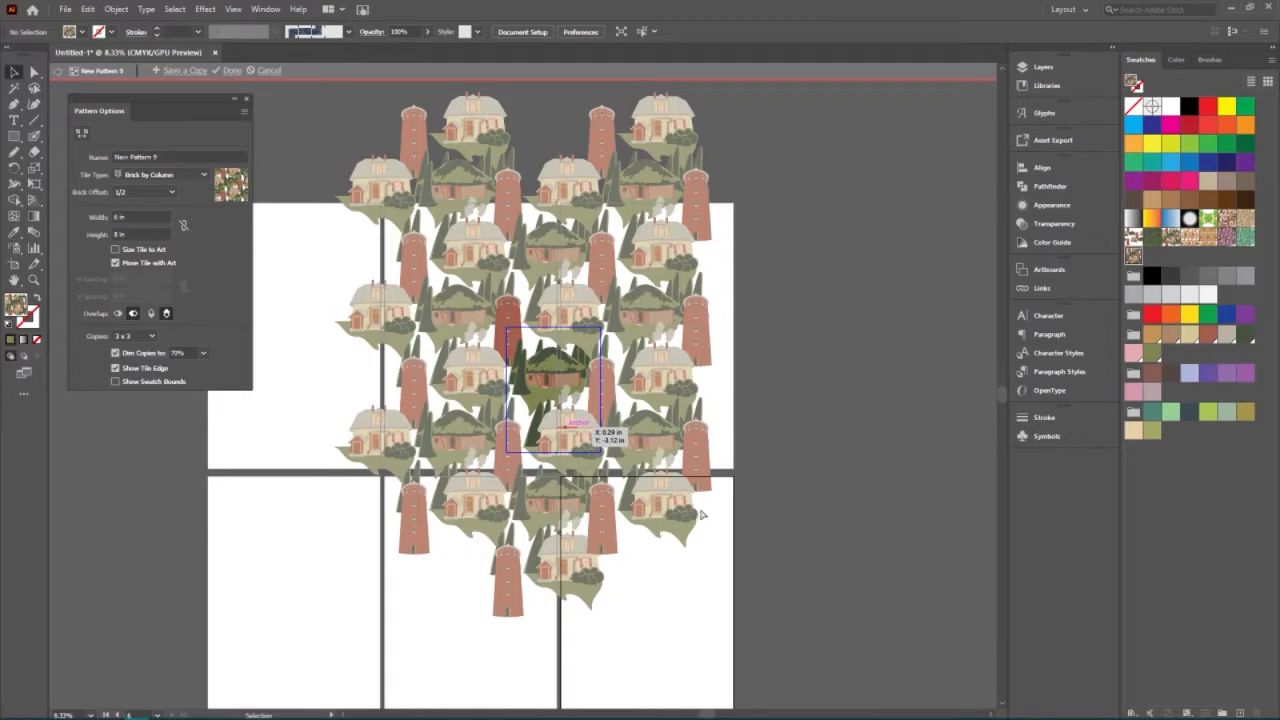
{"action": "key", "text": "ctrl+a"}
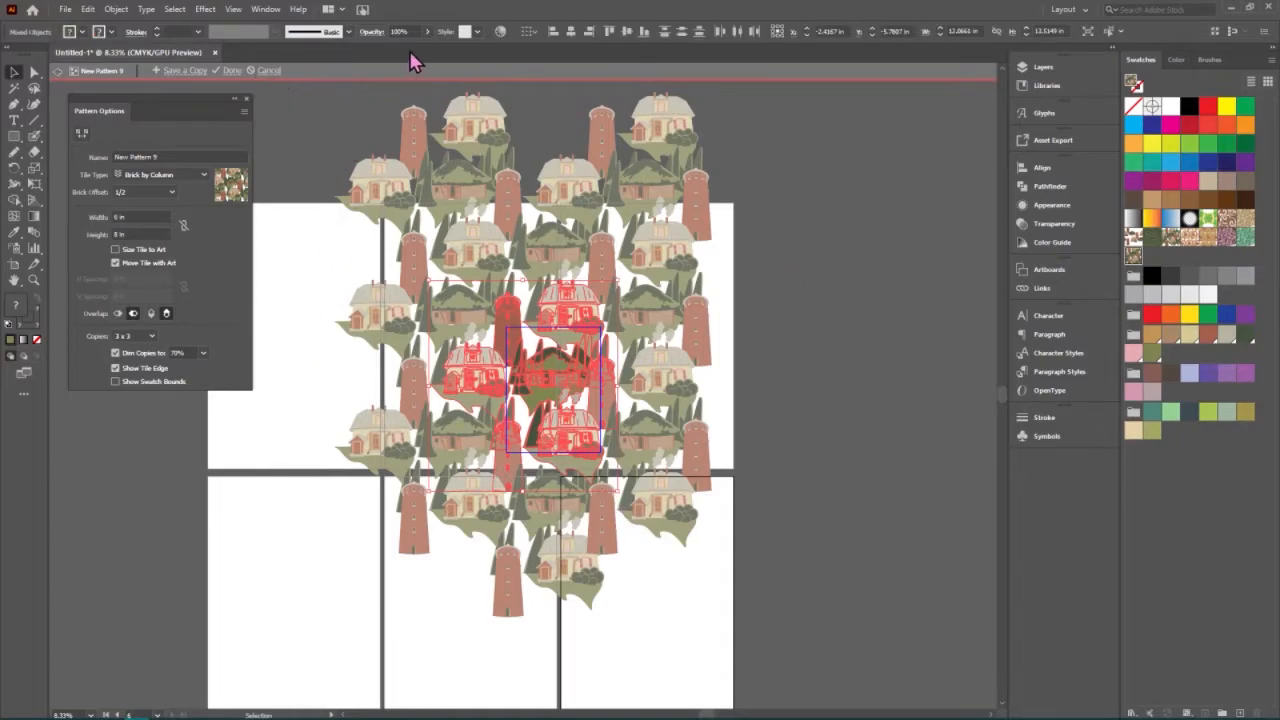
{"action": "left_click", "coordinate": [503, 32]}
{"action": "left_click_drag", "start_coordinate": [597, 110], "coordinate": [771, 96]}
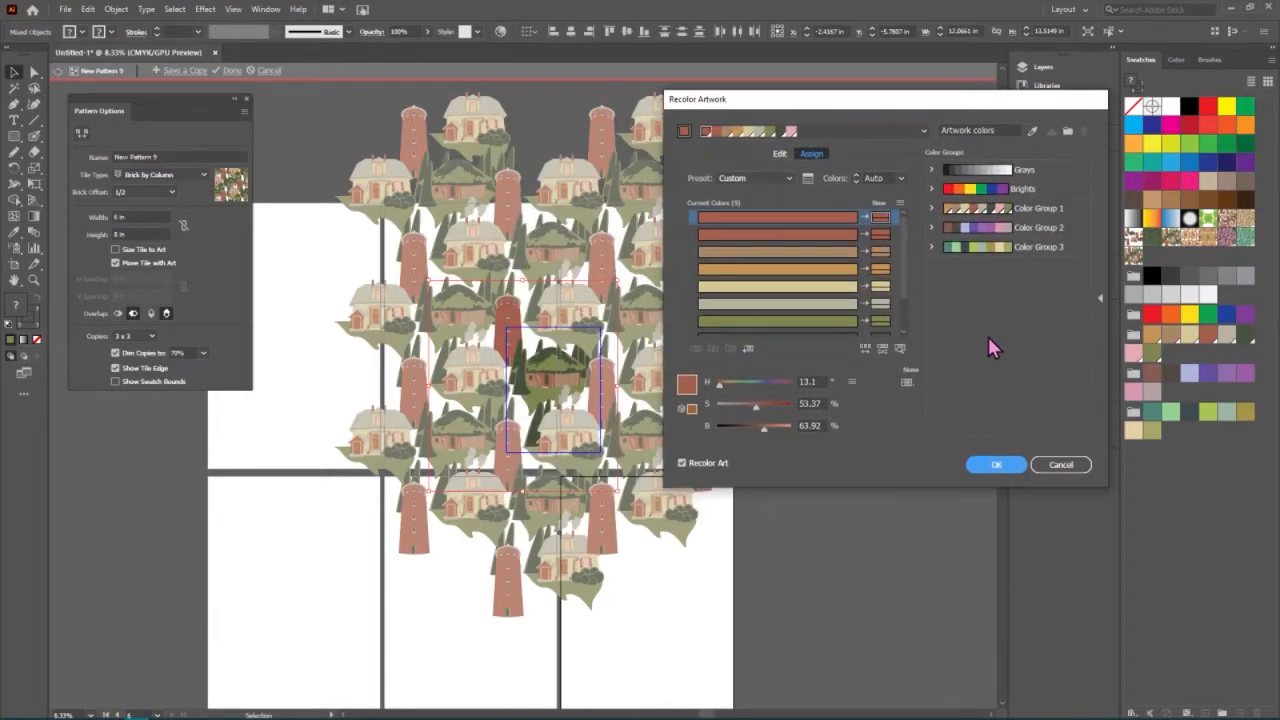
- Set the colorization method to Exact for all of the pattern's colors in Recolor Artwork
{"action": "scroll", "coordinate": [883, 313], "scroll_direction": "down", "scroll_amount": 2}
{"action": "scroll", "coordinate": [883, 313], "scroll_direction": "up", "scroll_amount": 3}
{"action": "left_click", "coordinate": [895, 218]}
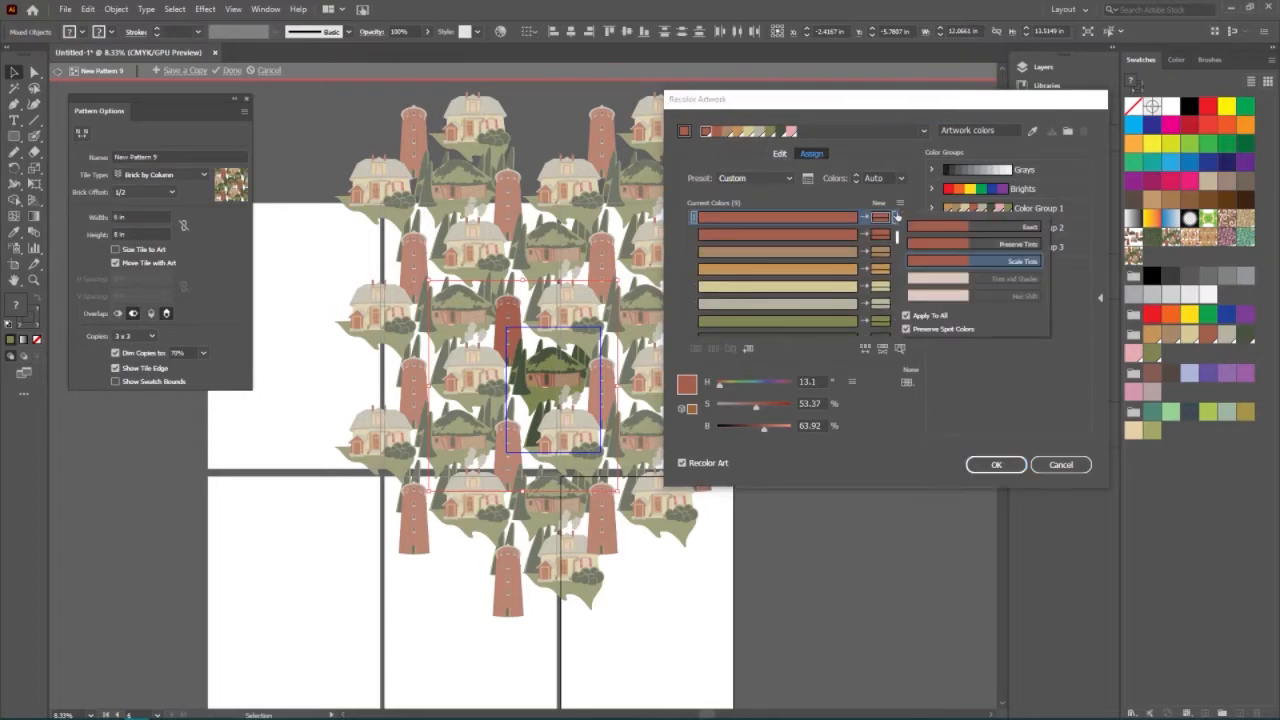
{"action": "left_click", "coordinate": [931, 226]}
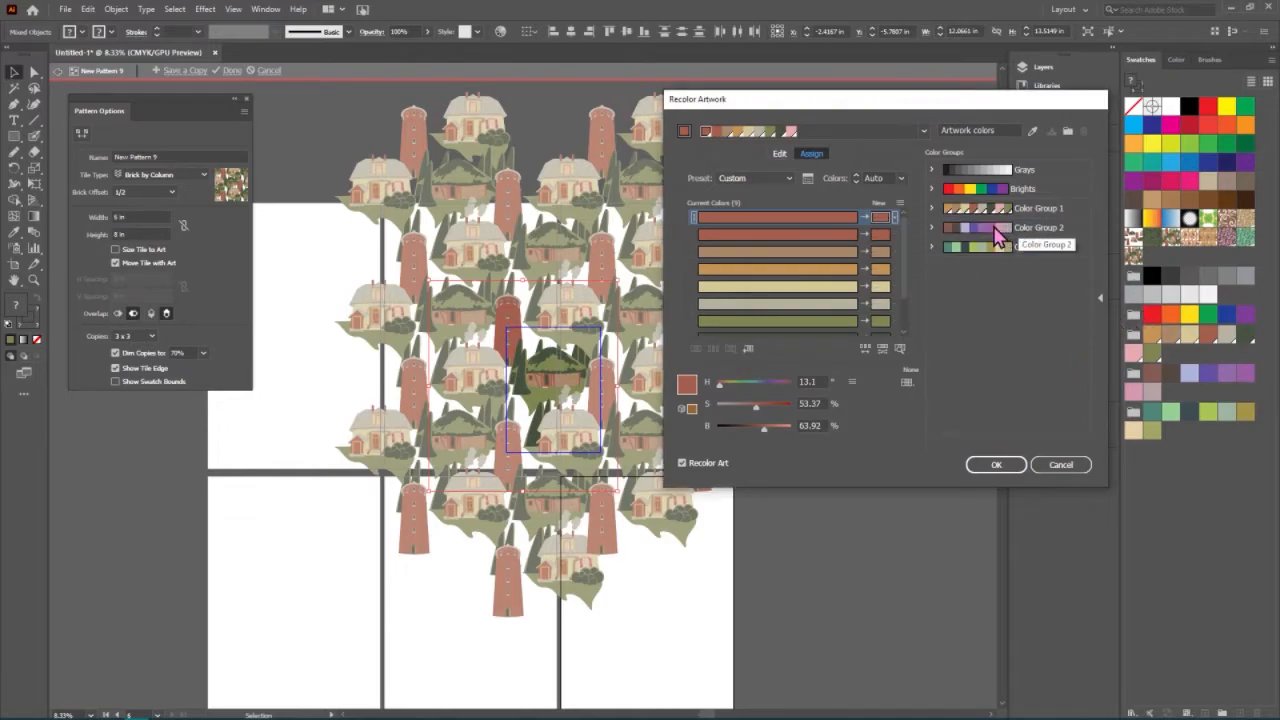
- Recolor the artwork with Color Group 2, swap the new colors of the pale yellow and dark green rows, and apply without saving the group changes
{"action": "left_click", "coordinate": [976, 230]}
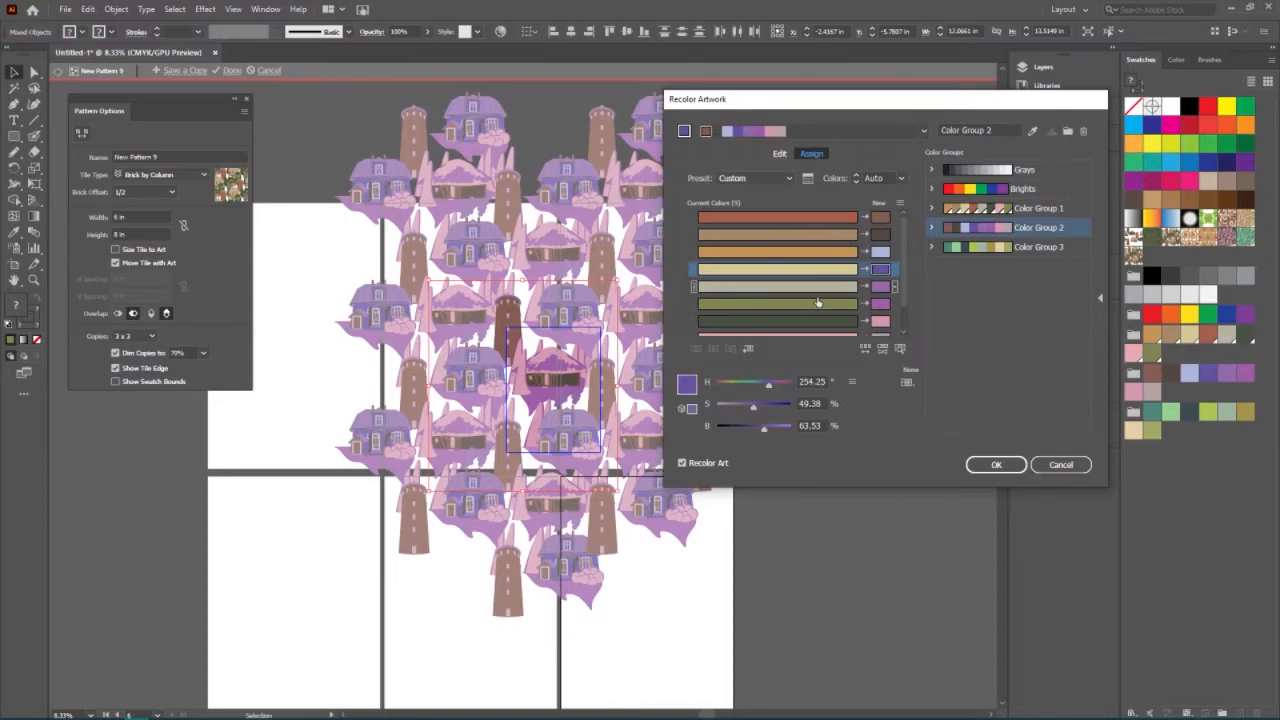
{"action": "scroll", "coordinate": [818, 300], "scroll_direction": "down", "scroll_amount": 1}
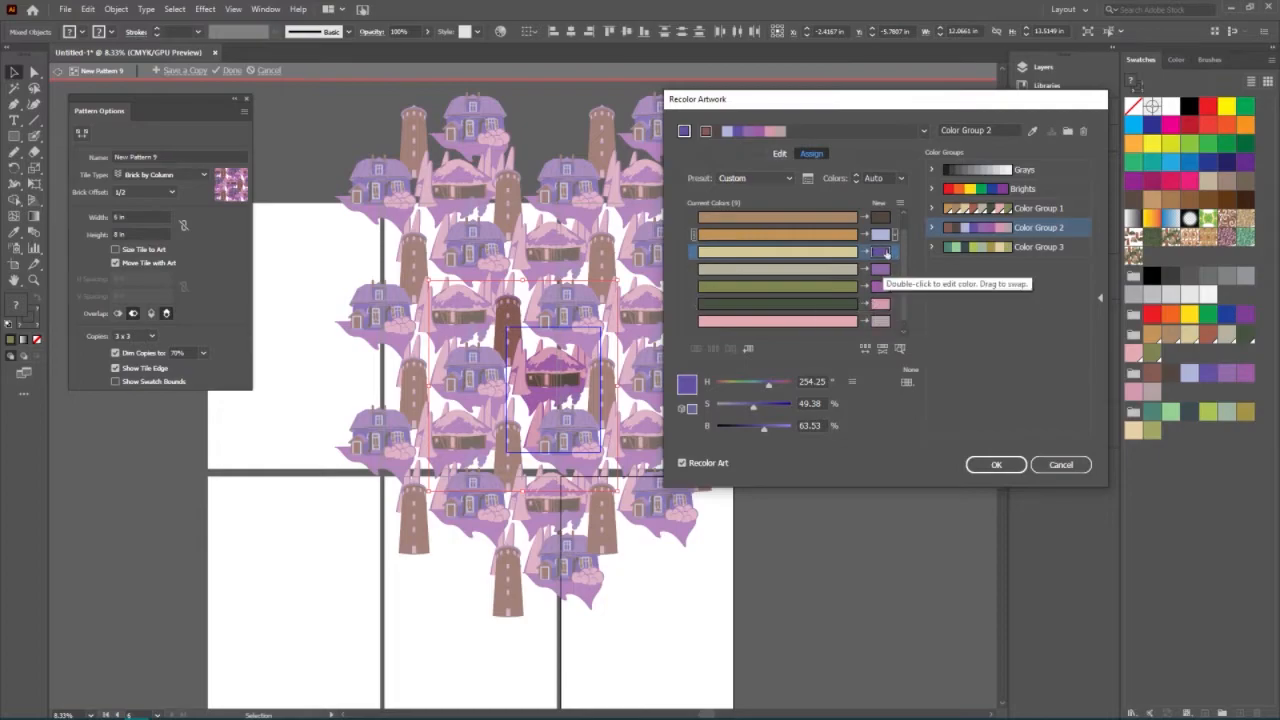
{"action": "left_click_drag", "start_coordinate": [881, 258], "coordinate": [883, 304]}
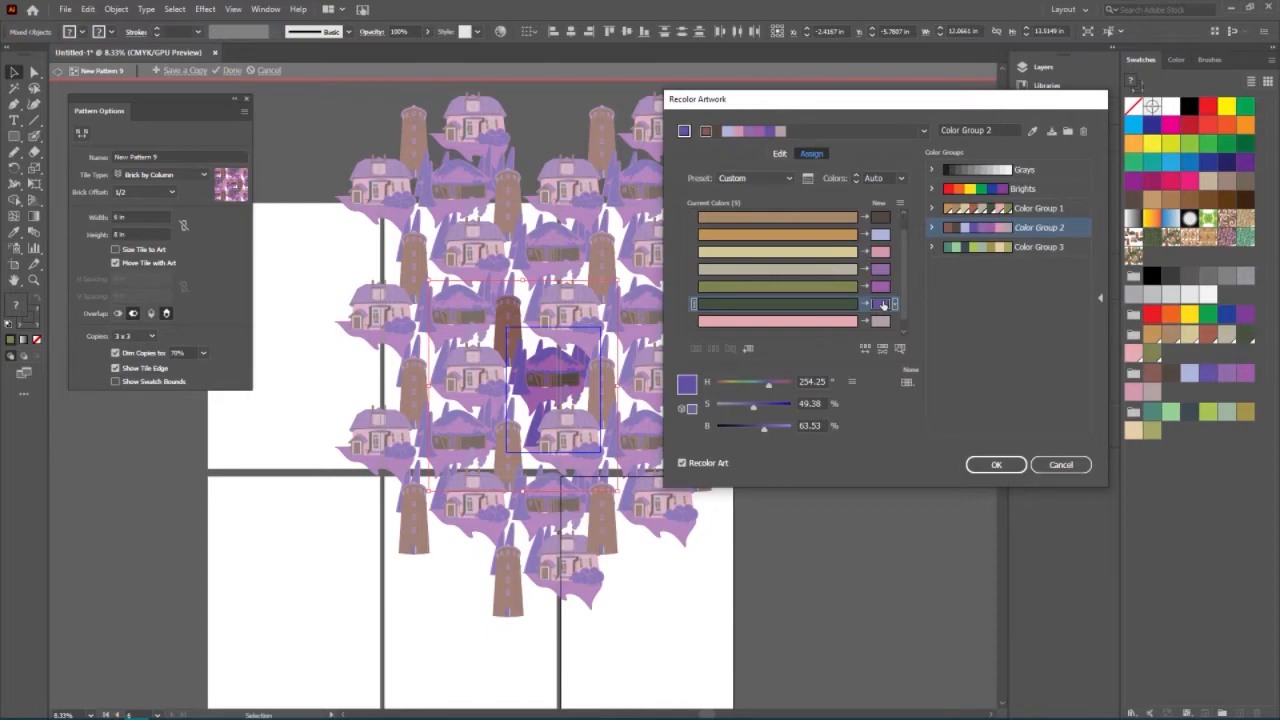
{"action": "left_click", "coordinate": [996, 467]}
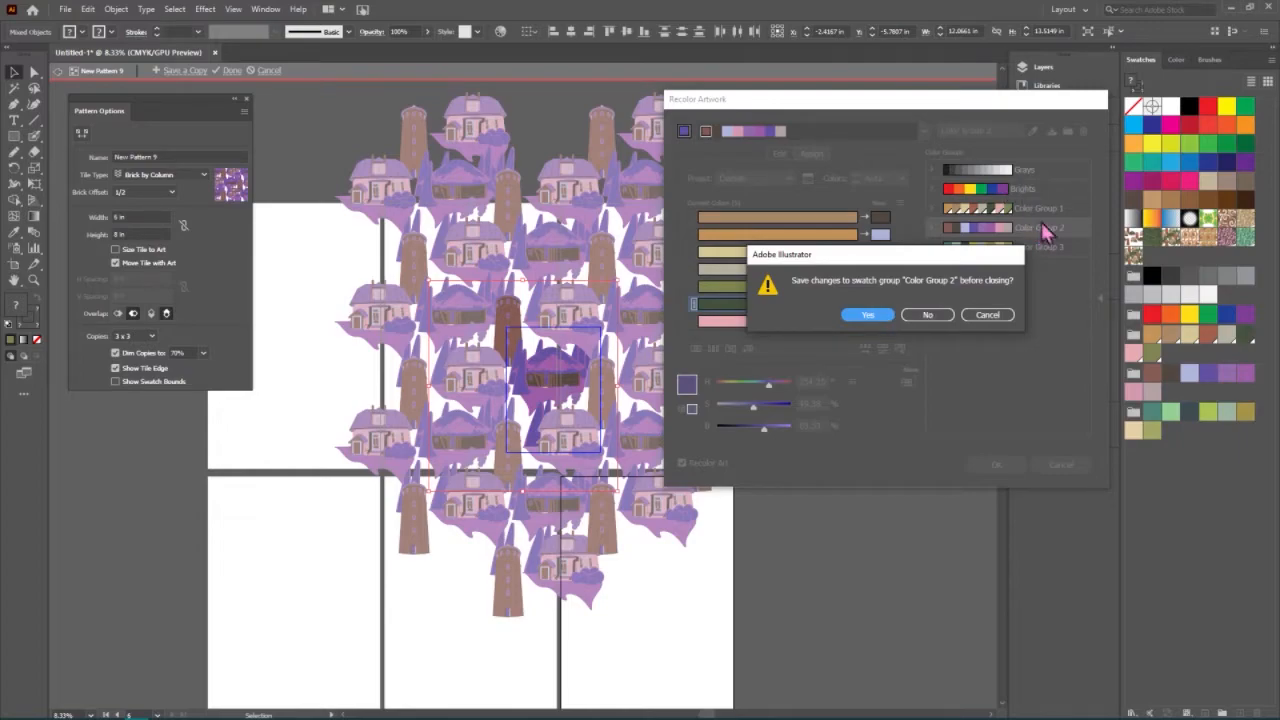
{"action": "left_click_drag", "start_coordinate": [975, 262], "coordinate": [972, 230]}
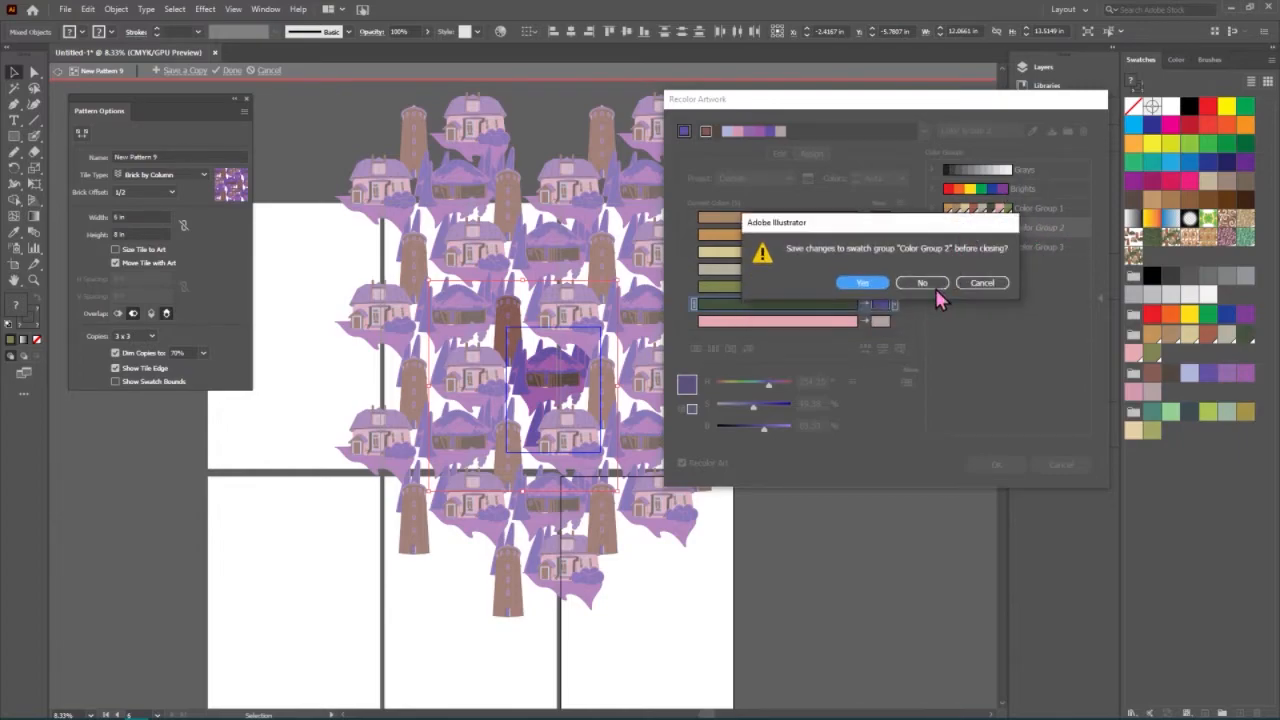
{"action": "left_click", "coordinate": [930, 286]}
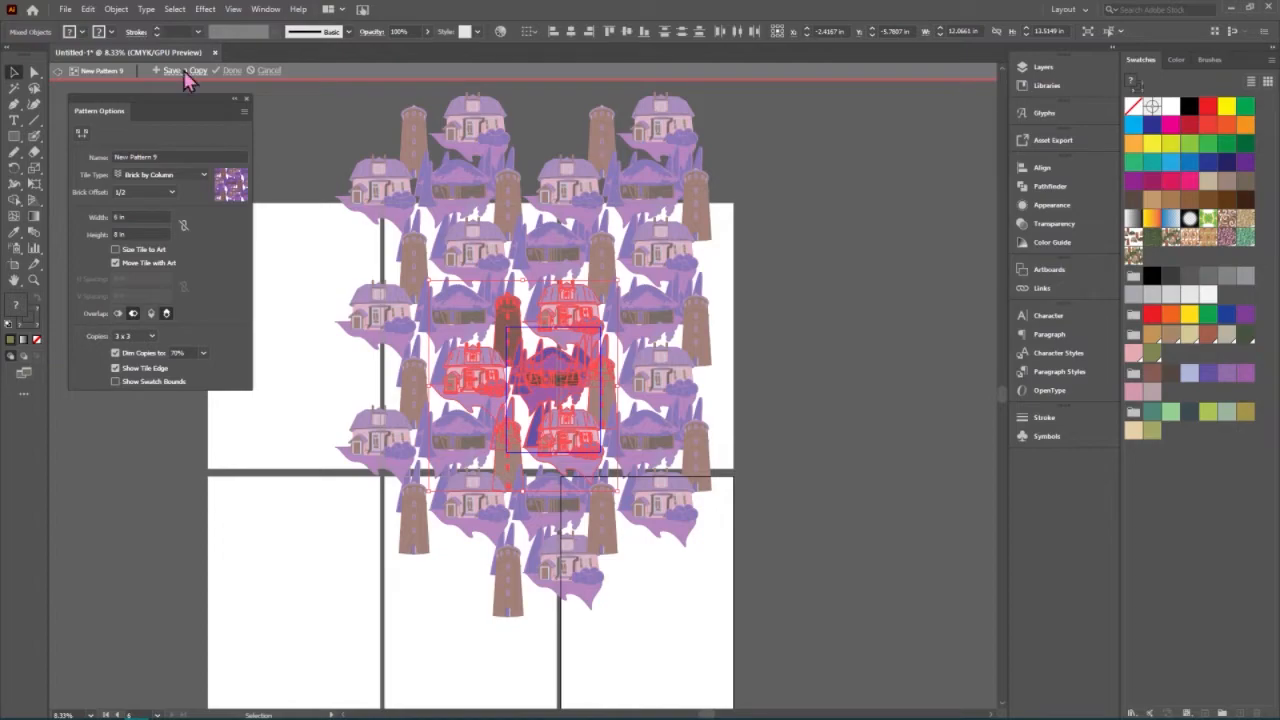
- Save a copy of the purple house-and-tower pattern to the swatches while staying in pattern editing
{"action": "left_click", "coordinate": [184, 73]}
{"action": "left_click", "coordinate": [664, 386]}
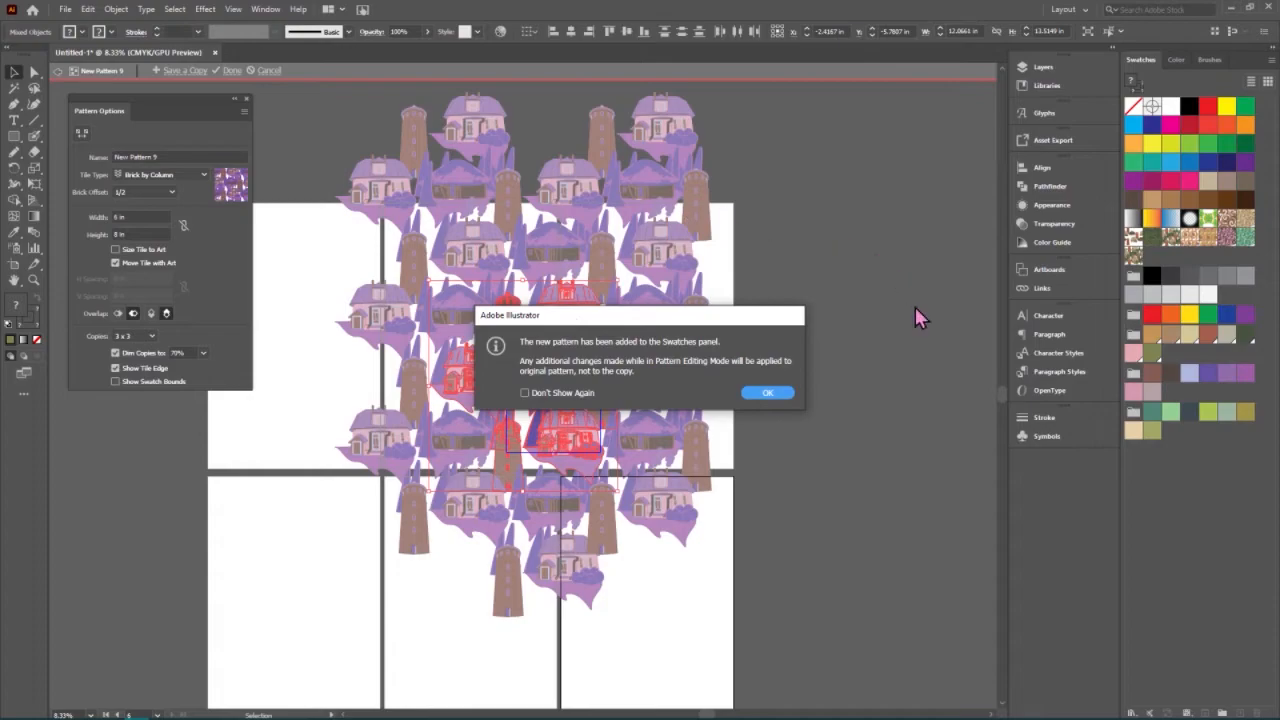
{"action": "left_click", "coordinate": [752, 394]}
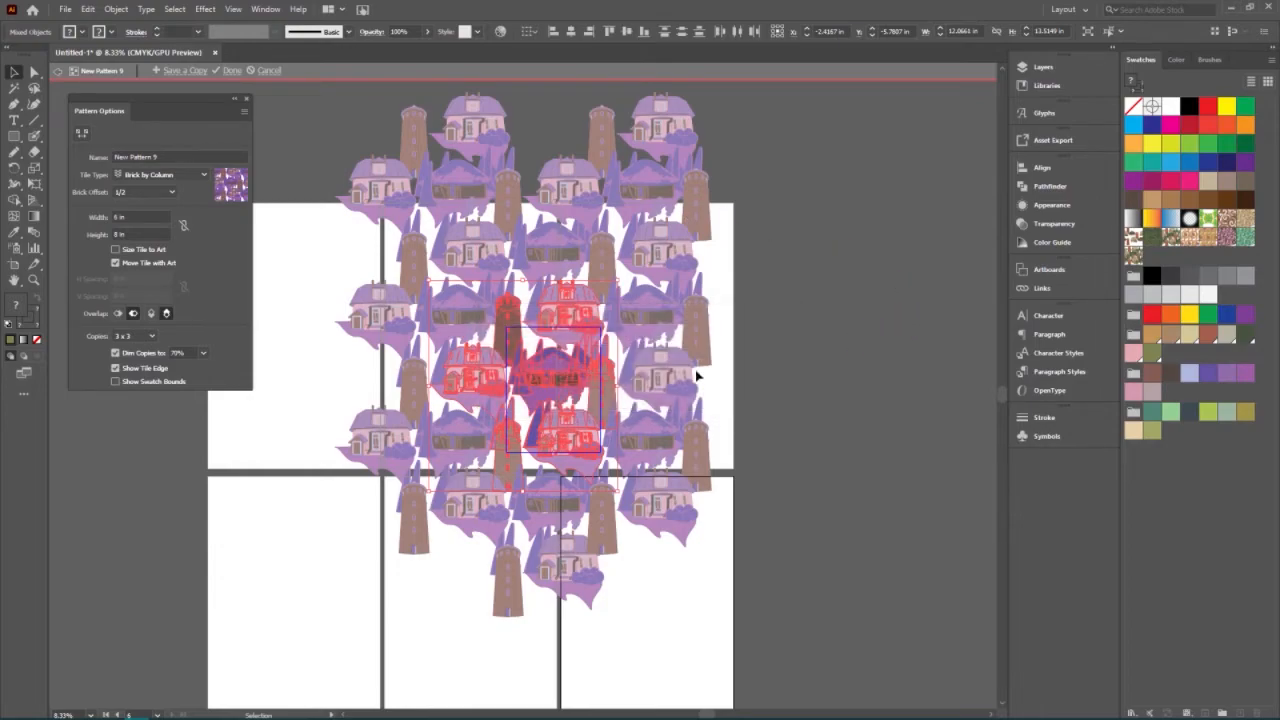
- Recolor the house-and-tower artwork in New Pattern 9 with Color Group 3 and finish editing the pattern
{"action": "left_click", "coordinate": [501, 32]}
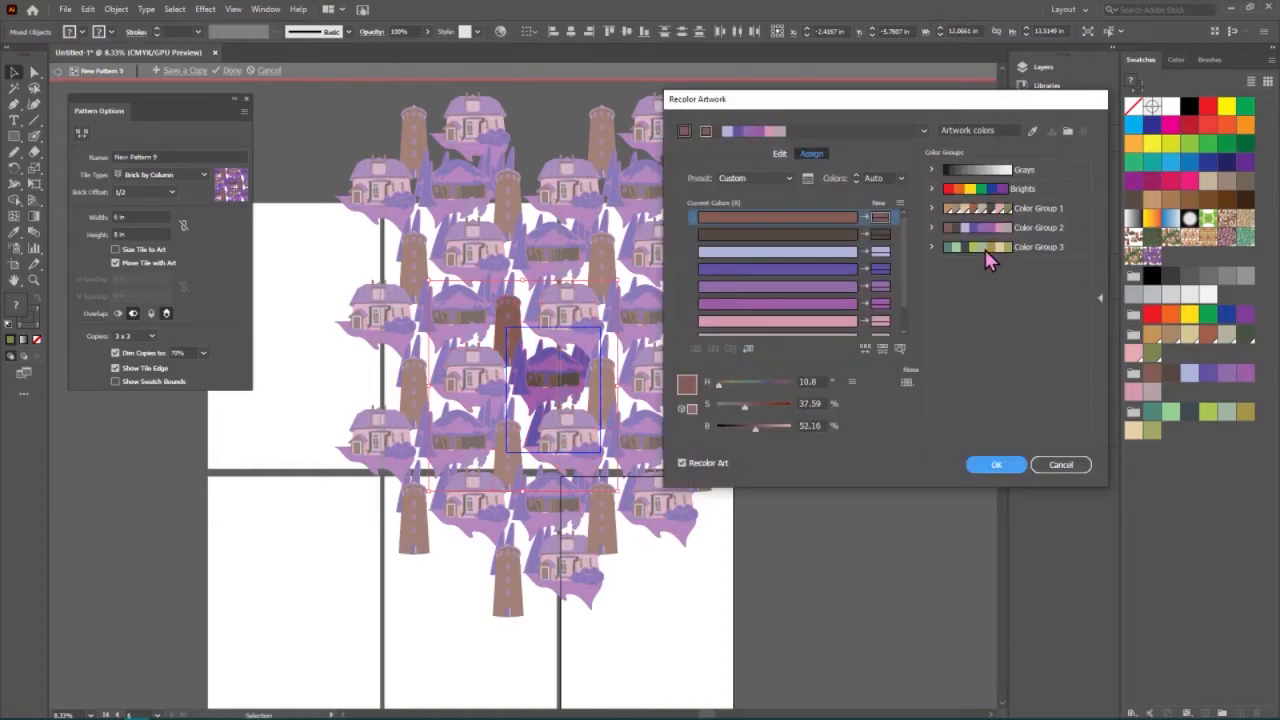
{"action": "left_click", "coordinate": [985, 249]}
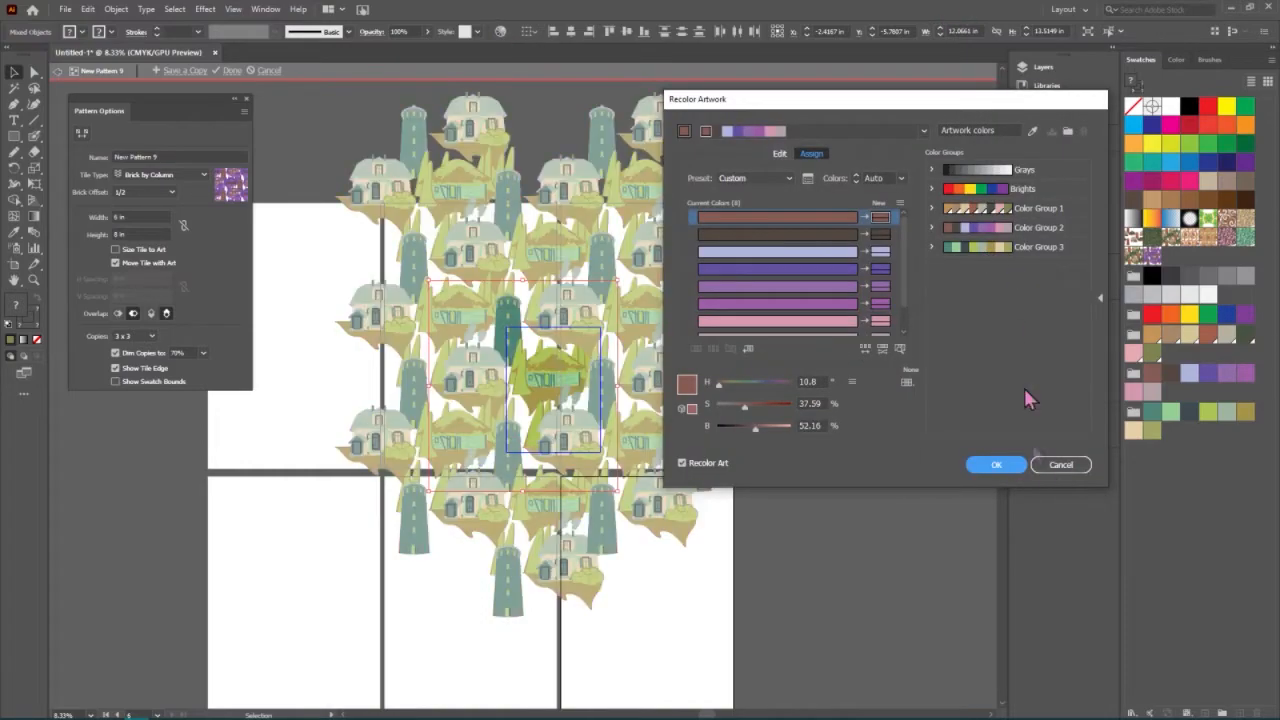
{"action": "left_click", "coordinate": [995, 465]}
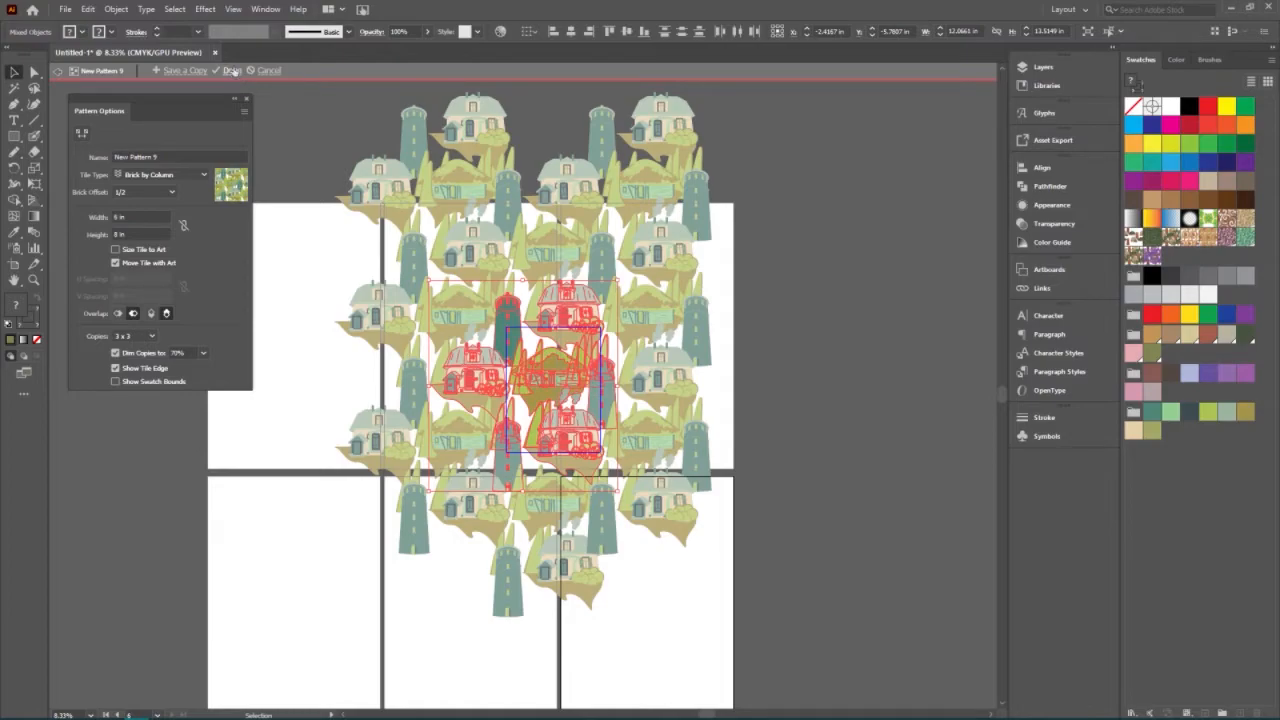
{"action": "left_click", "coordinate": [232, 71]}
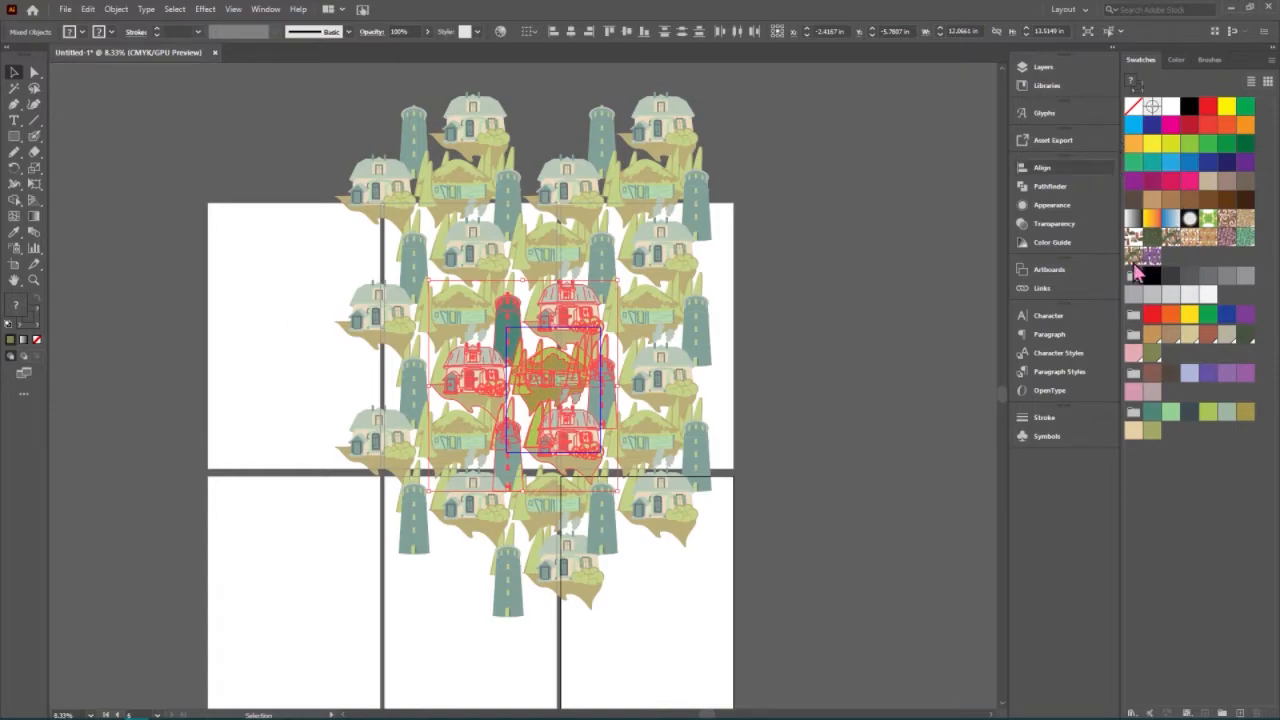
- Cover the left half of the middle empty artboard with a rectangle about 5.5 in wide and 17 in tall, filled with the green house-and-tower pattern
{"action": "left_click", "coordinate": [1134, 262]}
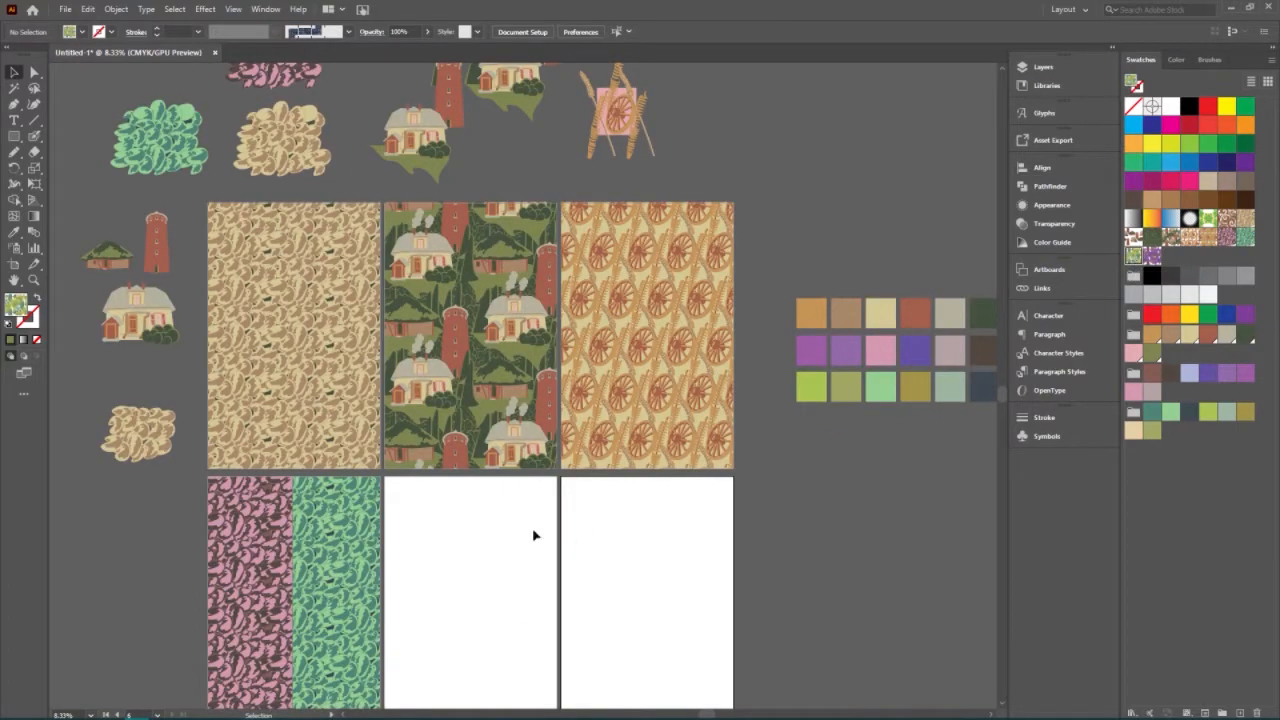
{"action": "scroll", "coordinate": [455, 512], "scroll_direction": "down", "scroll_amount": 1}
{"action": "scroll", "coordinate": [453, 510], "scroll_direction": "down", "scroll_amount": 1}
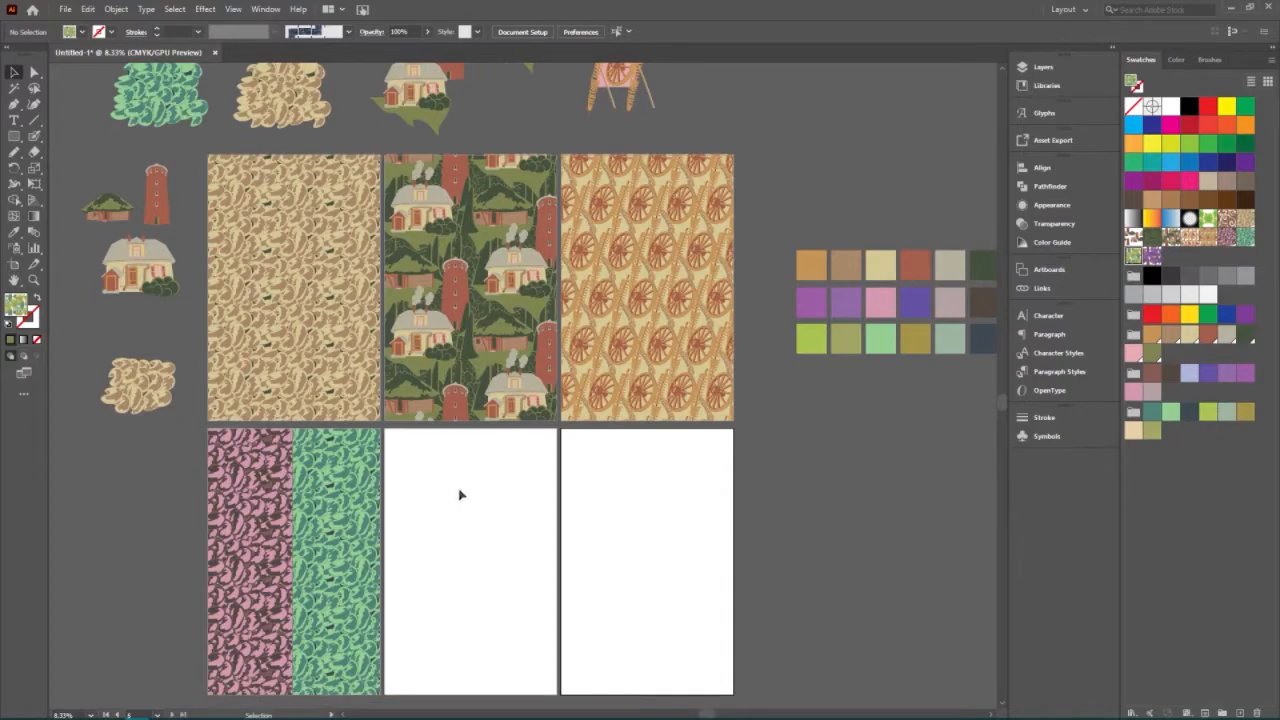
{"action": "left_click", "coordinate": [14, 137]}
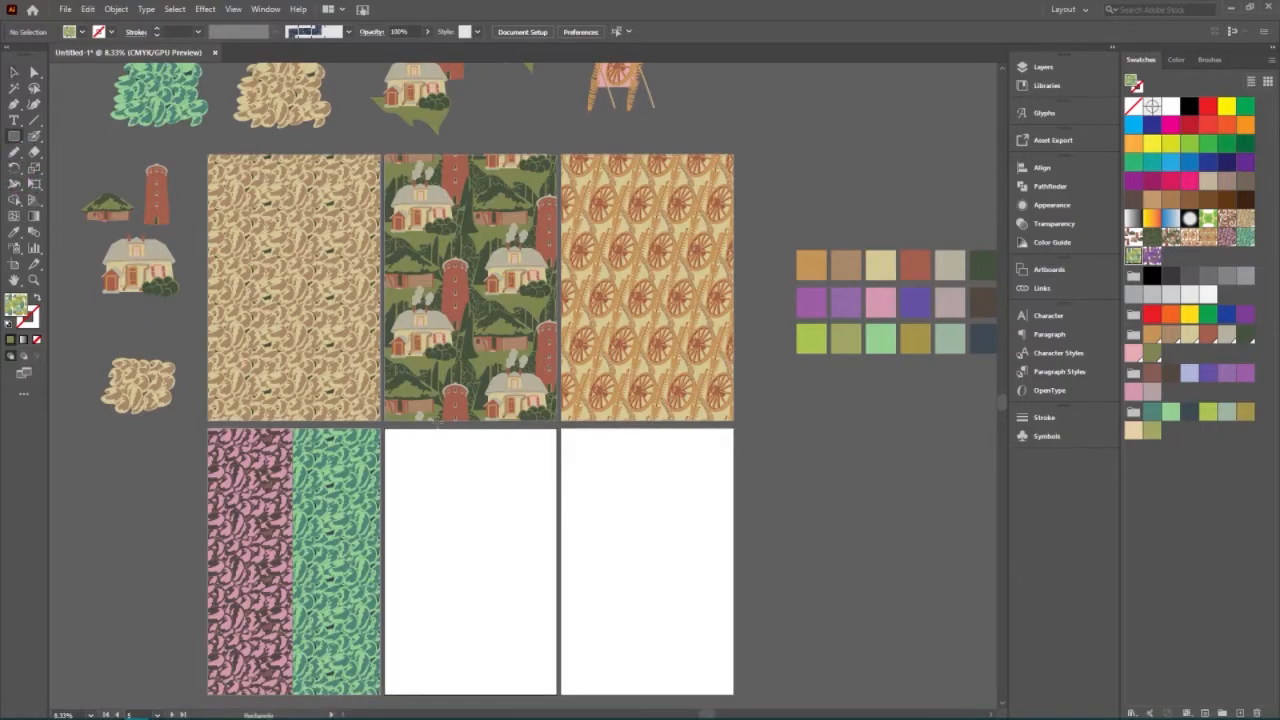
{"action": "left_click_drag", "start_coordinate": [384, 428], "coordinate": [470, 690]}
{"action": "scroll", "coordinate": [706, 460], "scroll_direction": "down", "scroll_amount": 2}
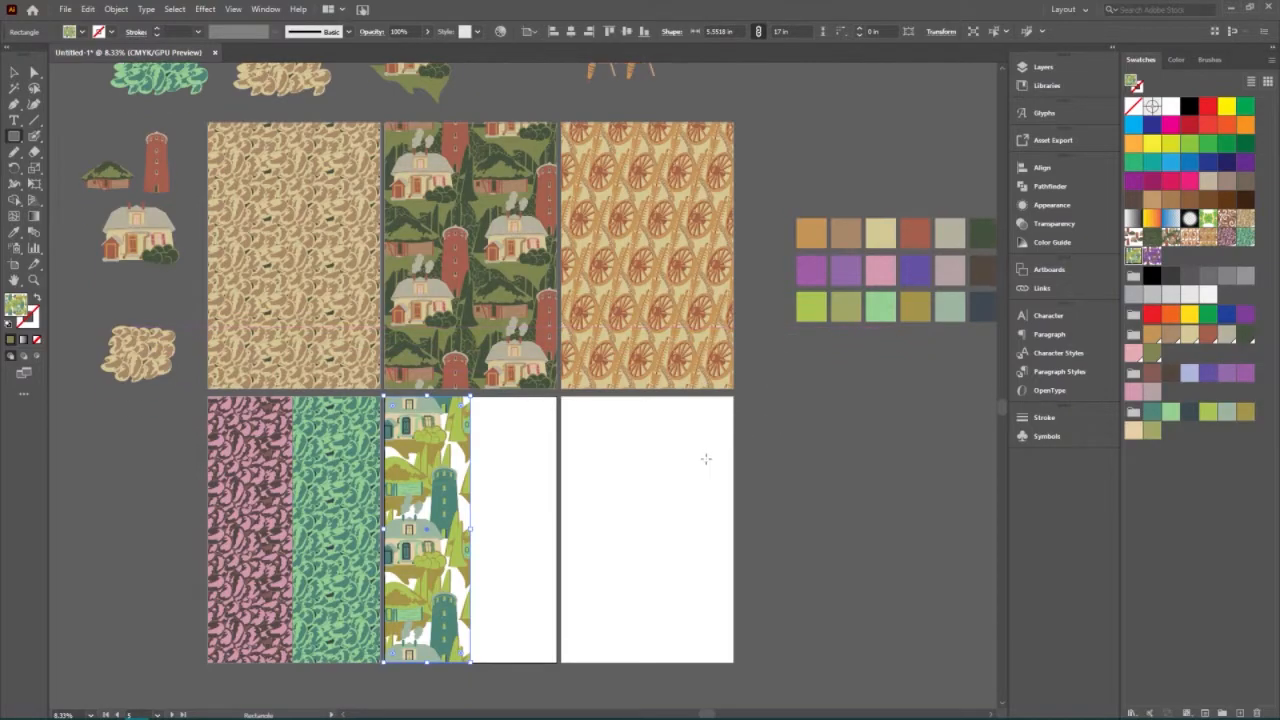
- Cover the artboard's right half with a 17 in tall rectangle about 5.5 in wide and fill it with the purple house-and-tower pattern
{"action": "scroll", "coordinate": [706, 460], "scroll_direction": "down", "scroll_amount": 2}
{"action": "left_click_drag", "start_coordinate": [557, 630], "coordinate": [471, 364]}
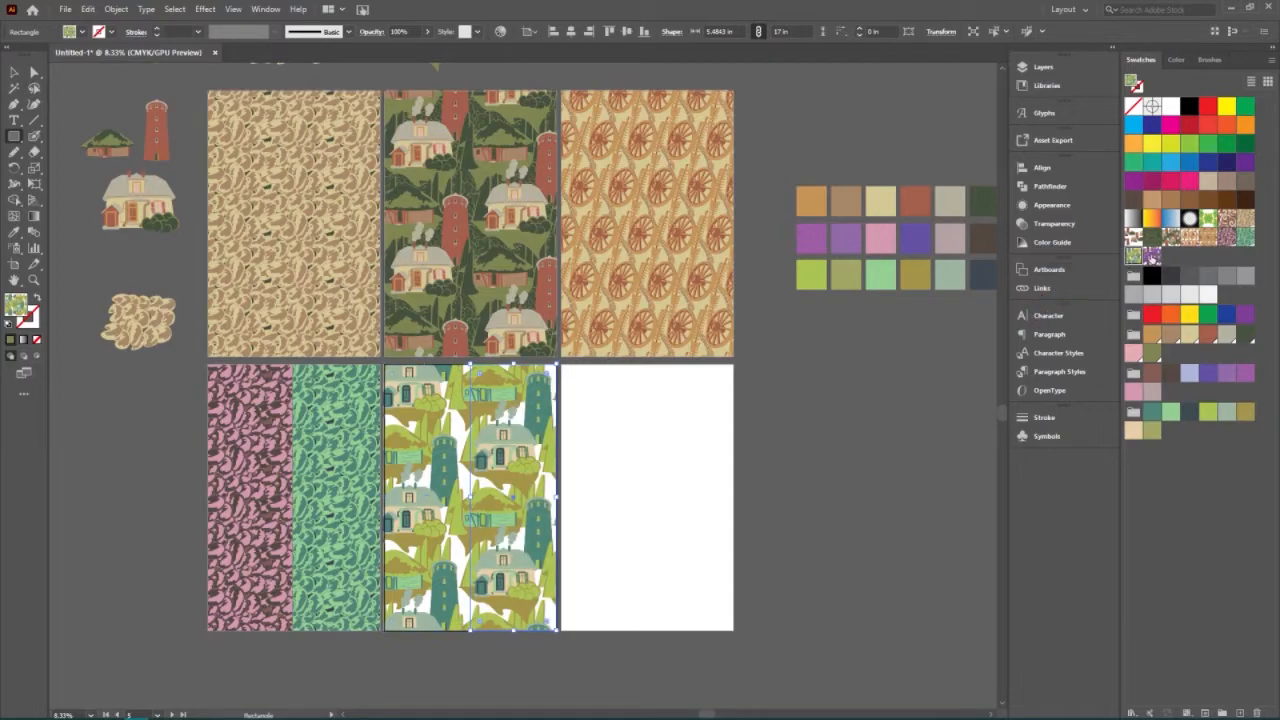
{"action": "left_click", "coordinate": [1152, 257]}
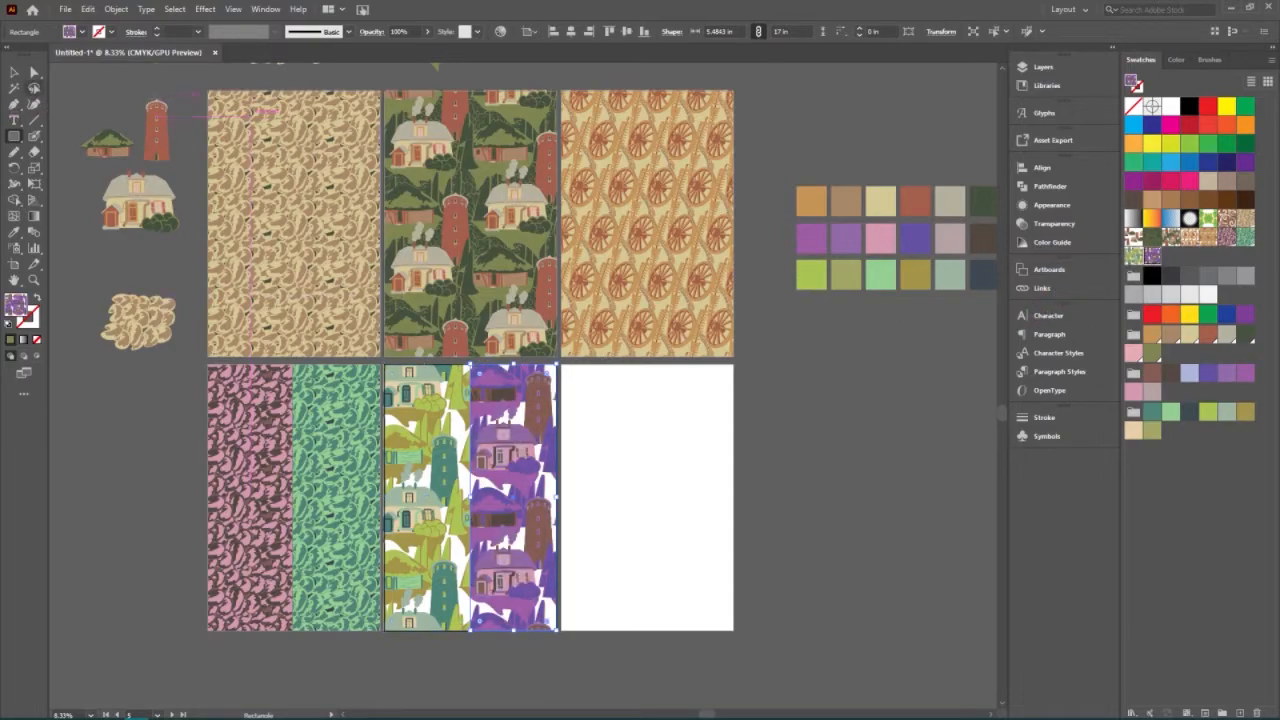
{"action": "left_click", "coordinate": [14, 72]}
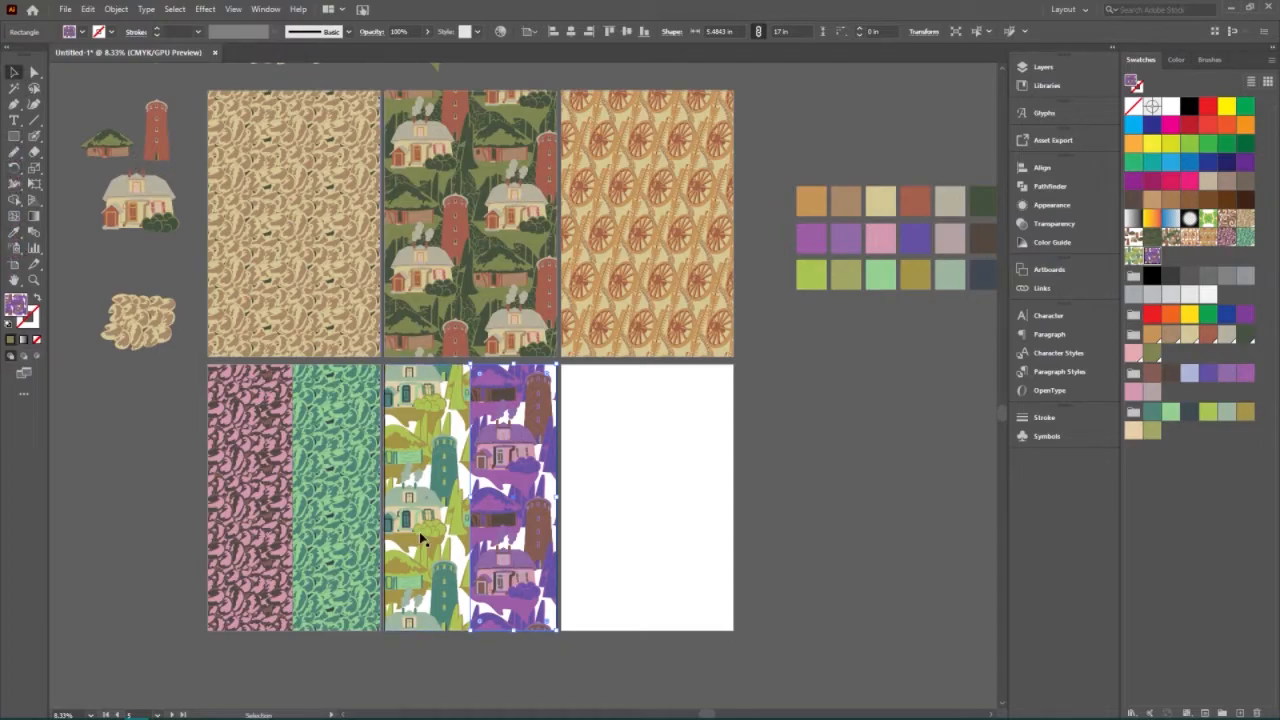
{"action": "left_click", "coordinate": [589, 537]}
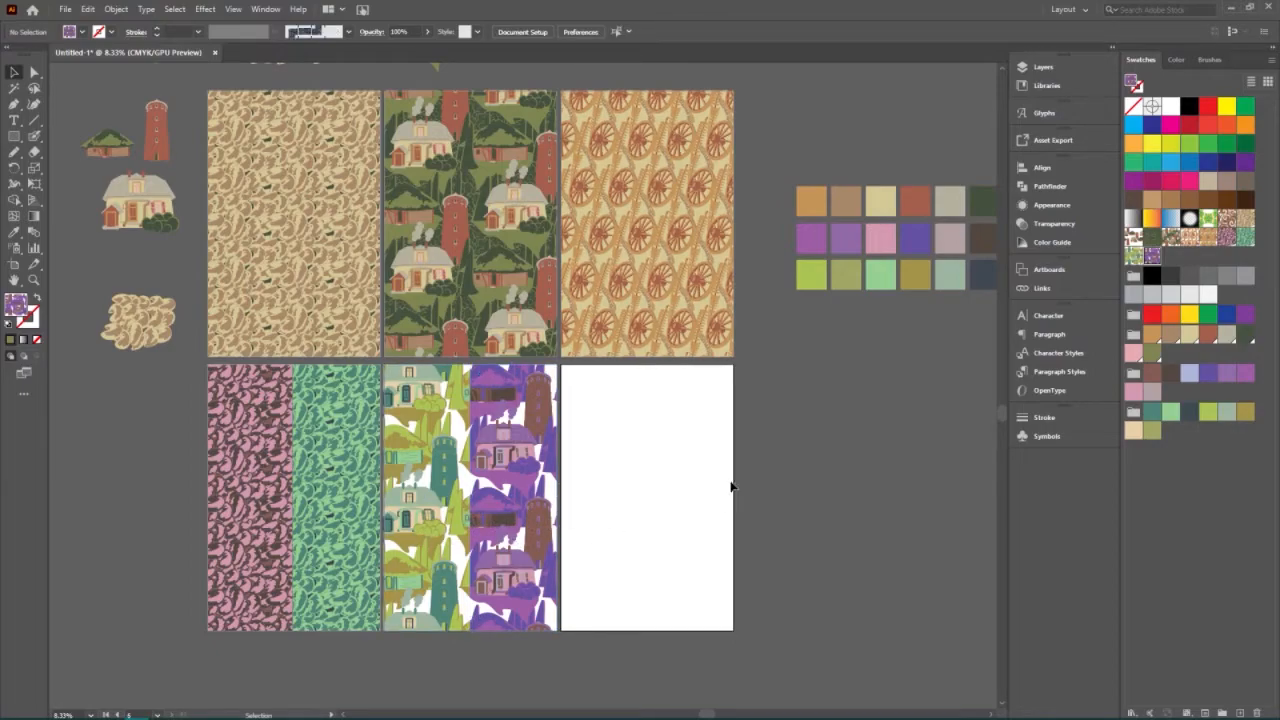
- Try recoloring the dark green background pattern, New Pattern 3, in brown tones and check the original house-and-tower artboard
{"action": "scroll", "coordinate": [706, 481], "scroll_direction": "down", "scroll_amount": 1}
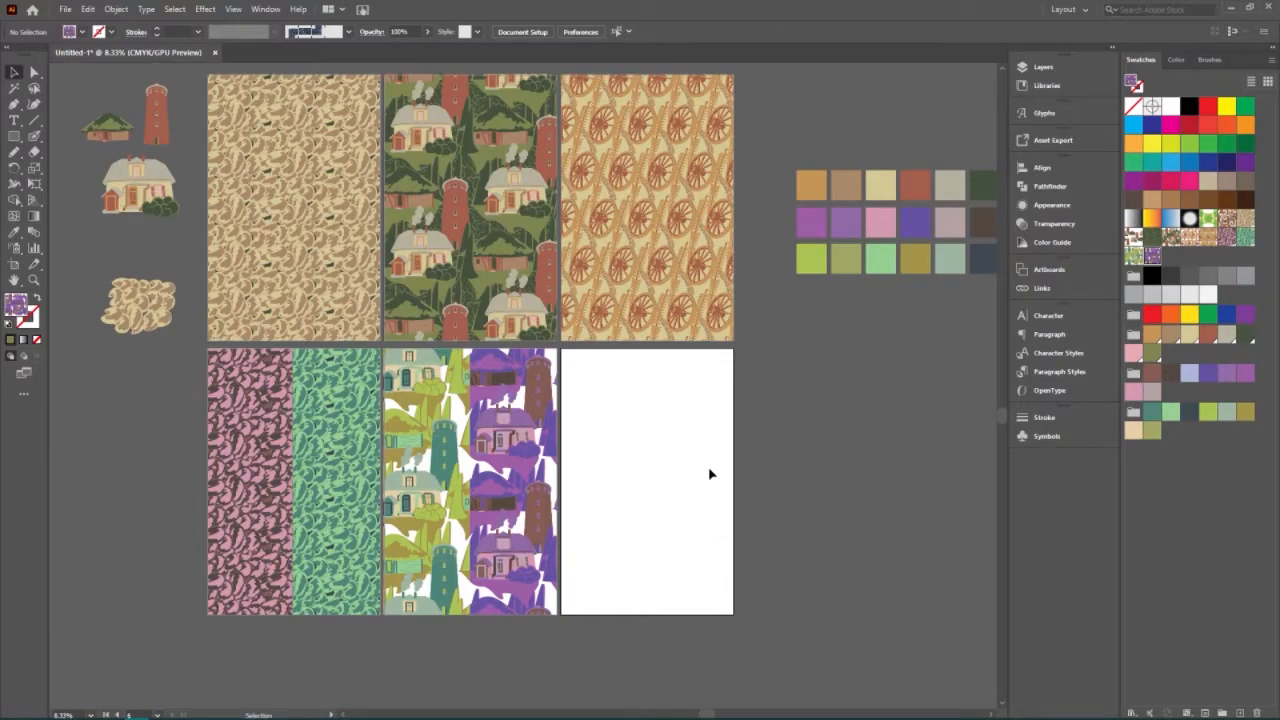
{"action": "scroll", "coordinate": [690, 500], "scroll_direction": "up", "scroll_amount": 5}
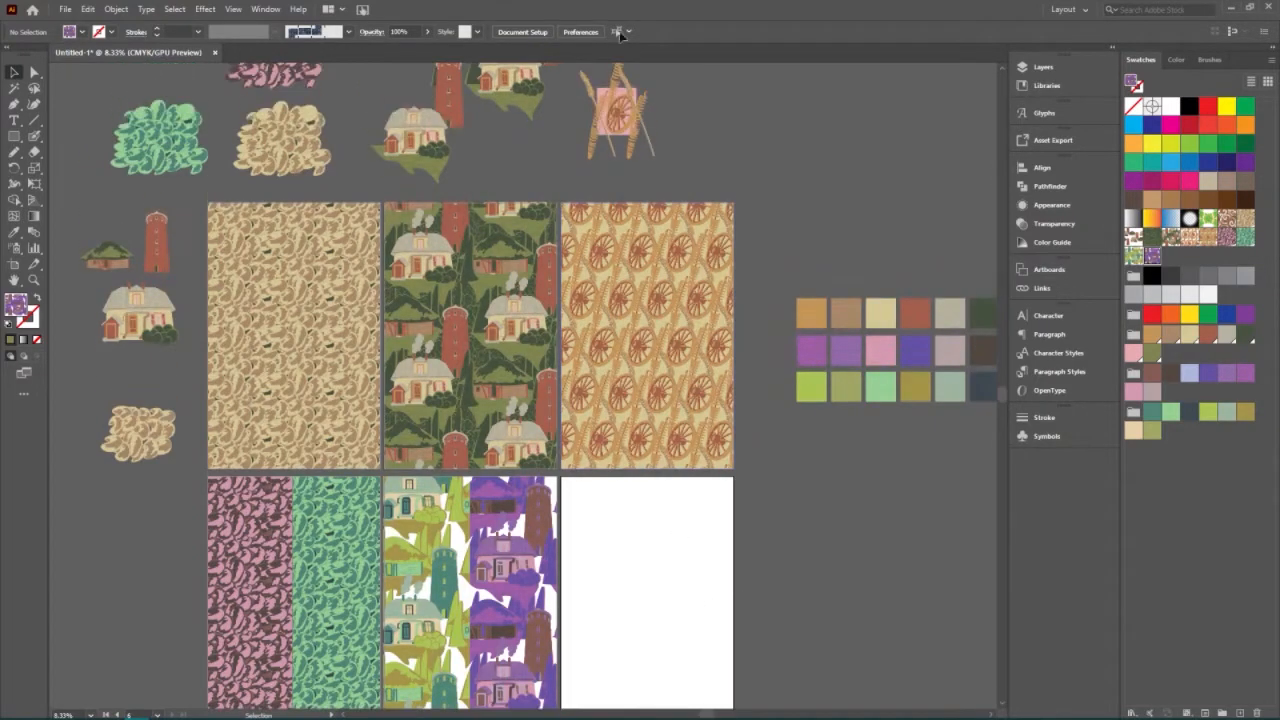
{"action": "scroll", "coordinate": [500, 181], "scroll_direction": "up", "scroll_amount": 5}
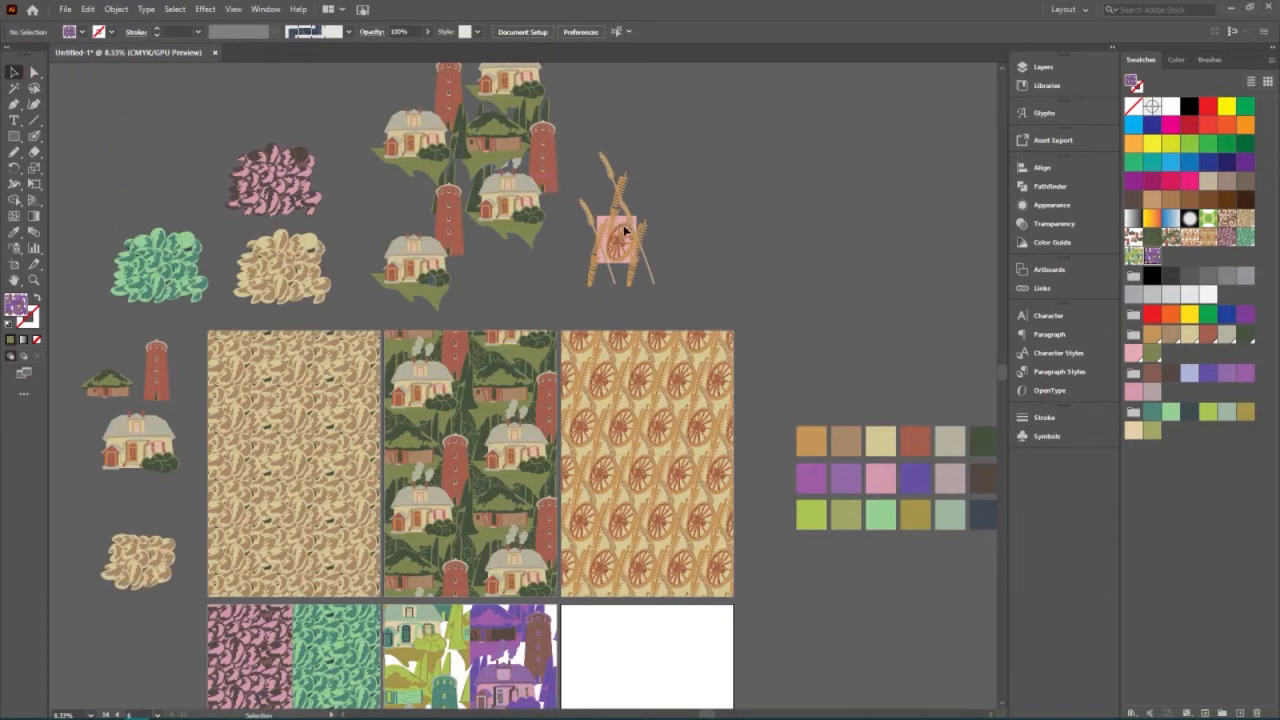
{"action": "scroll", "coordinate": [846, 355], "scroll_direction": "down", "scroll_amount": 7}
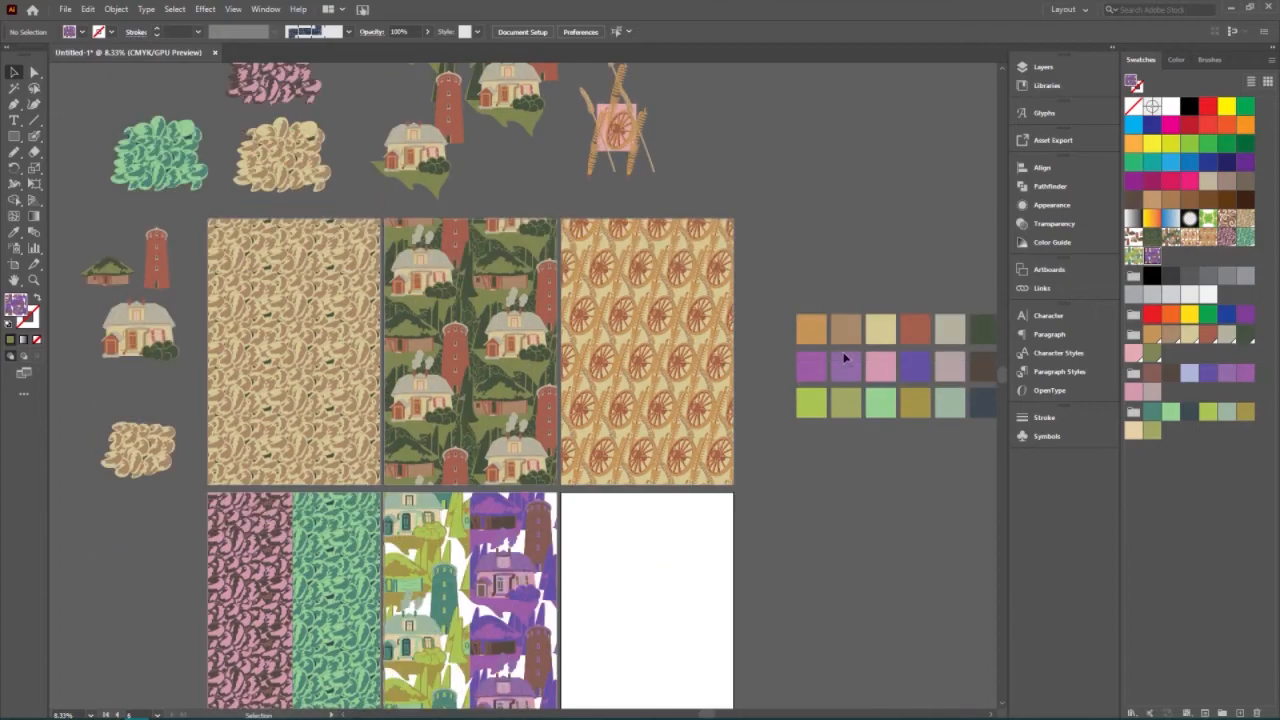
{"action": "scroll", "coordinate": [846, 358], "scroll_direction": "down", "scroll_amount": 2}
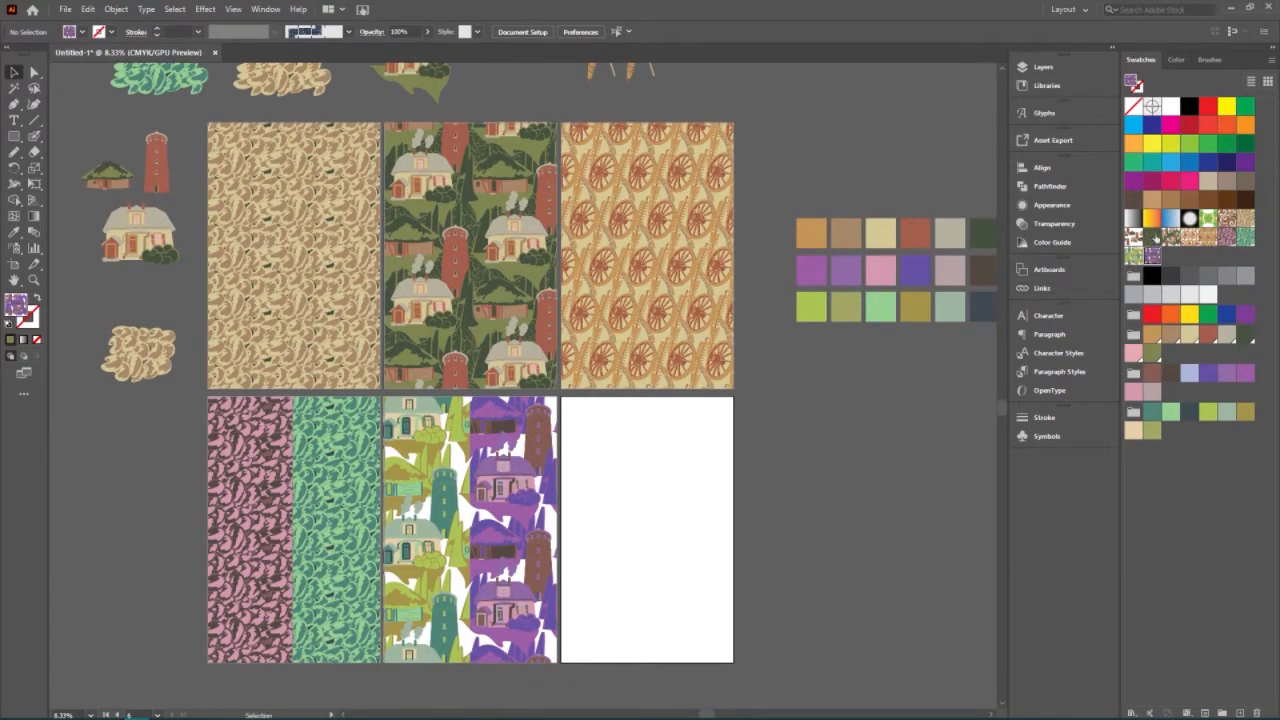
{"action": "double_click", "coordinate": [1155, 238]}
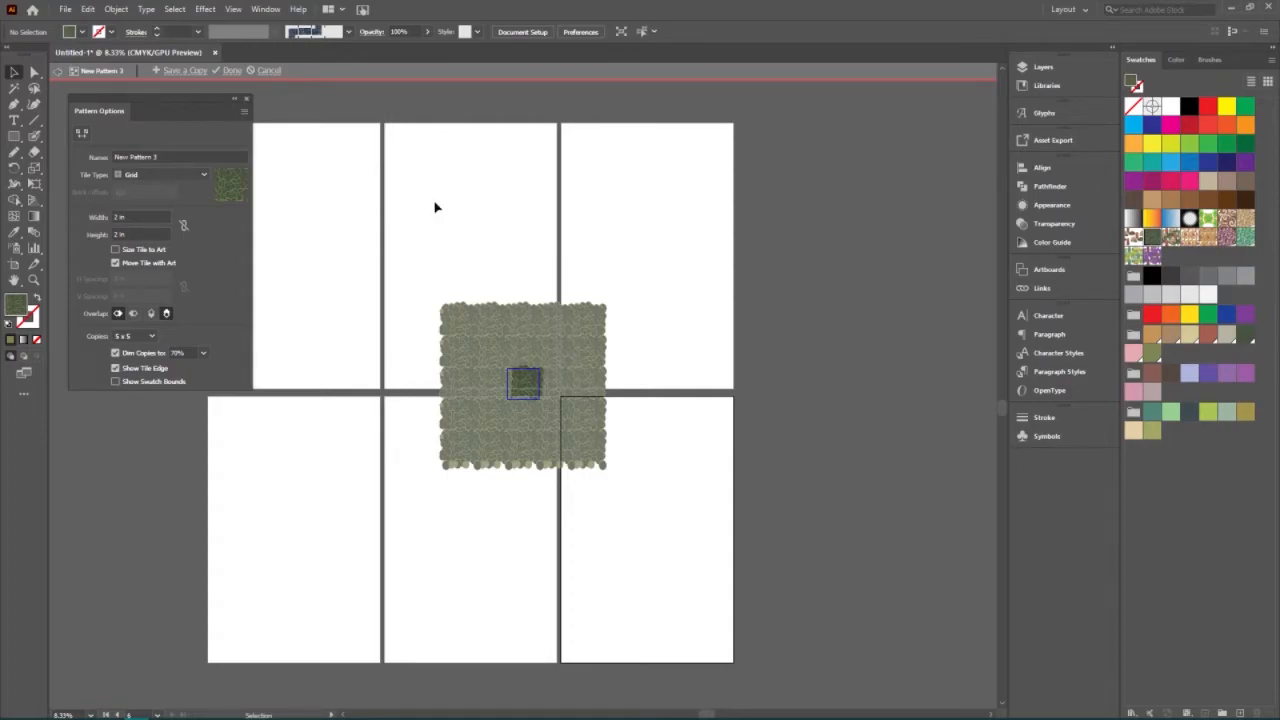
{"action": "left_click_drag", "start_coordinate": [477, 243], "coordinate": [579, 449]}
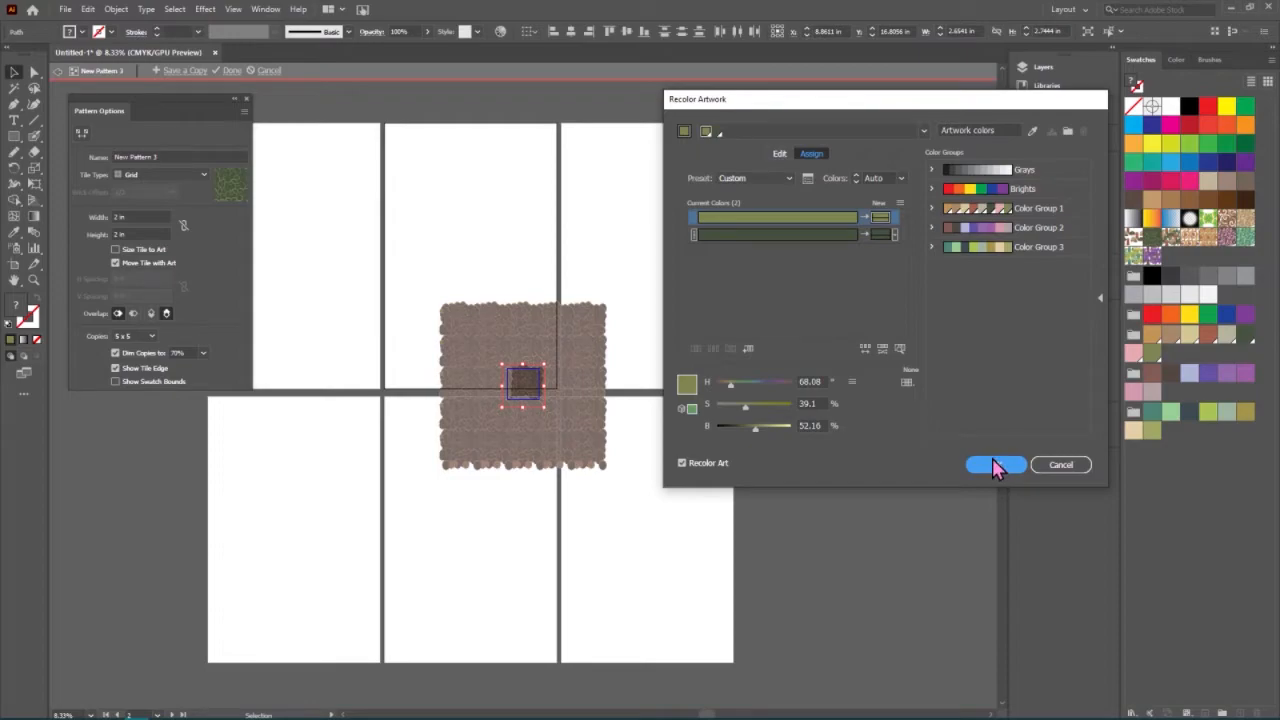
{"action": "left_click", "coordinate": [993, 462]}
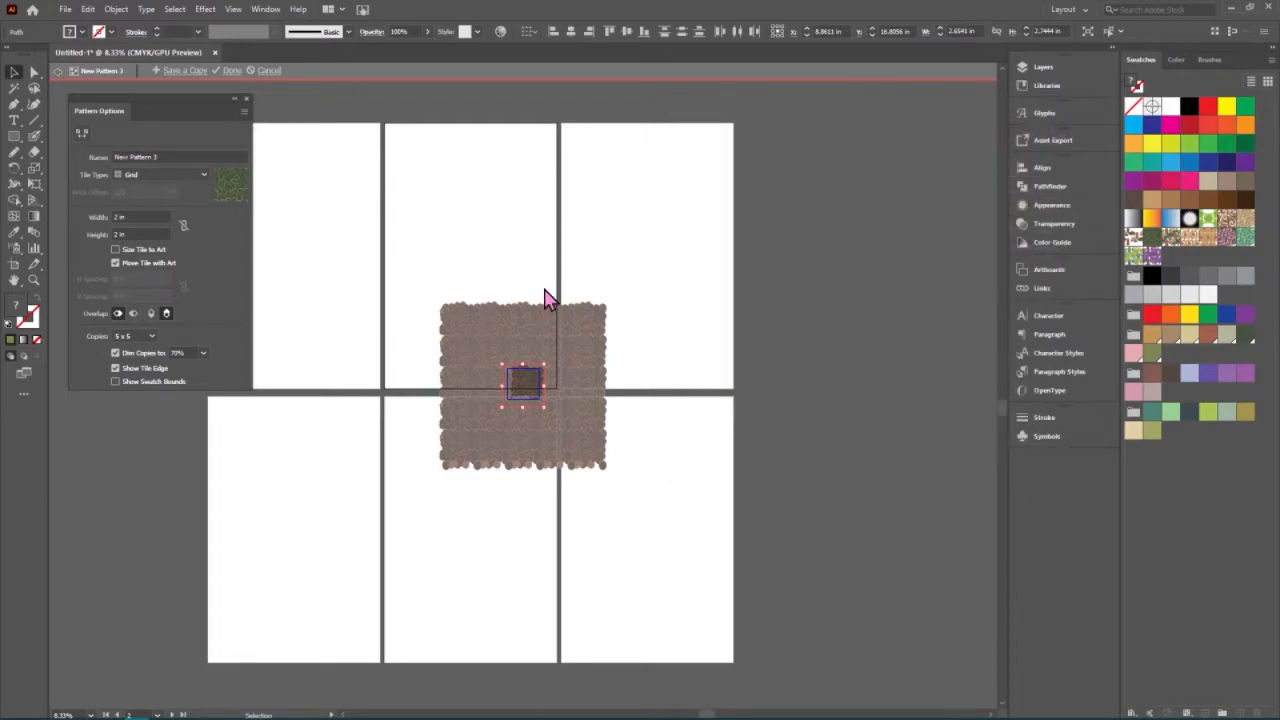
{"action": "left_click", "coordinate": [228, 71]}
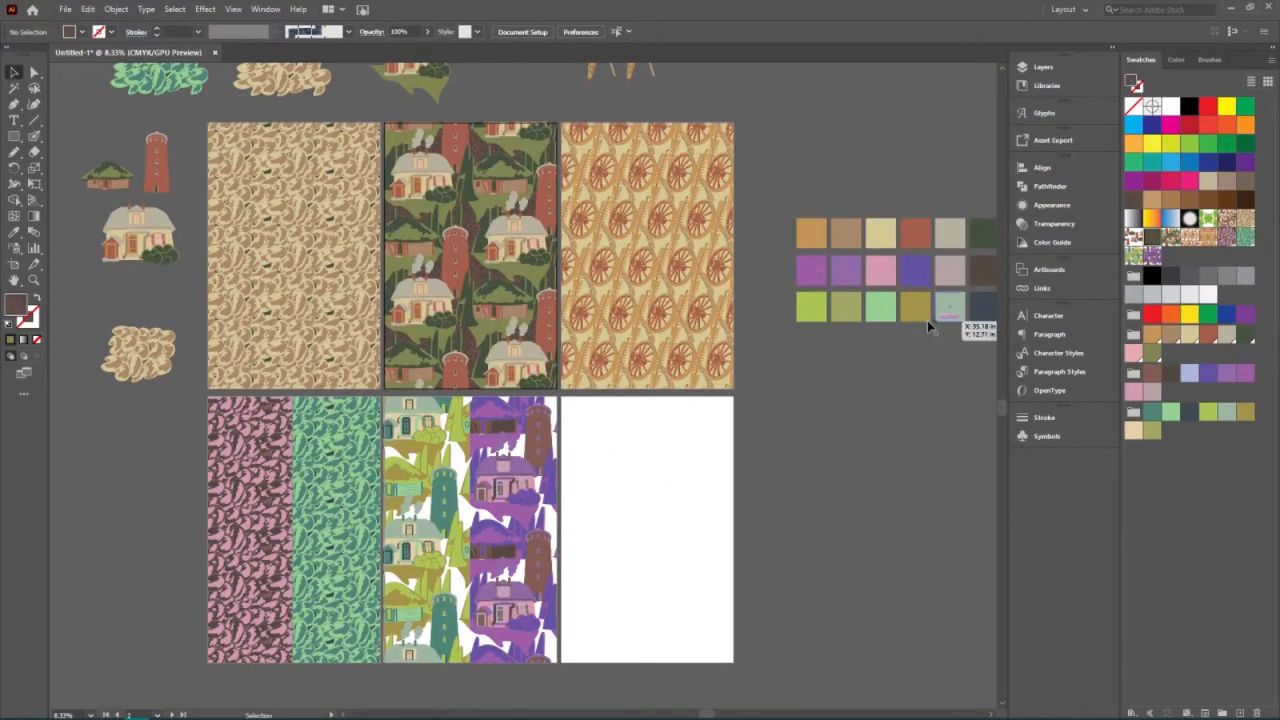
{"action": "left_click", "coordinate": [476, 276]}
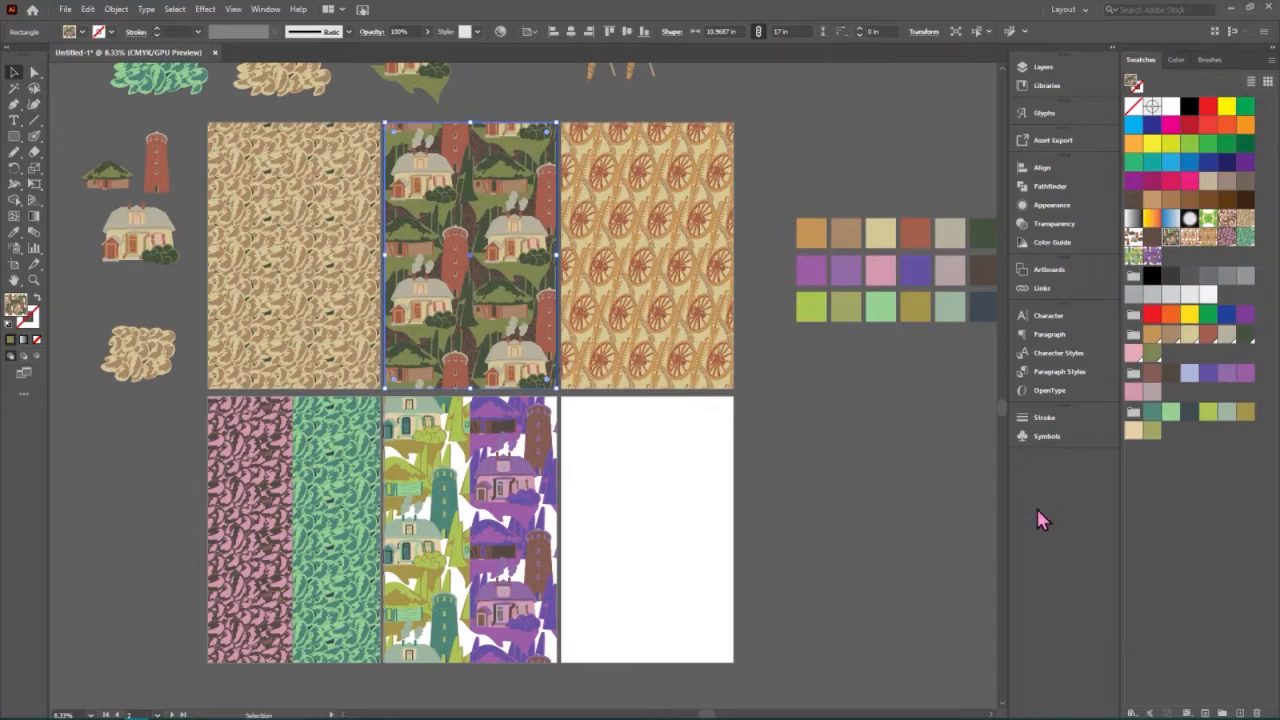
{"action": "left_click", "coordinate": [785, 522]}
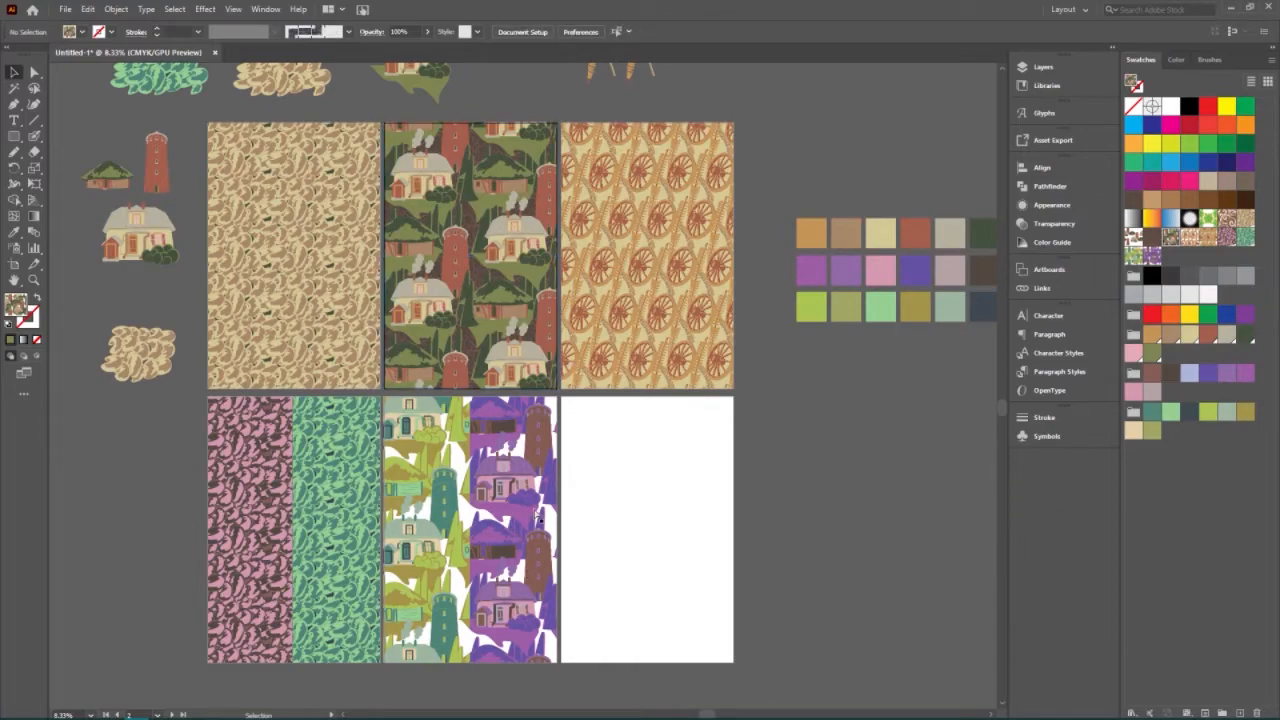
- Undo the brown recoloring of New Pattern 3 and leave pattern editing
{"action": "key", "text": "ctrl+shift+F8"}
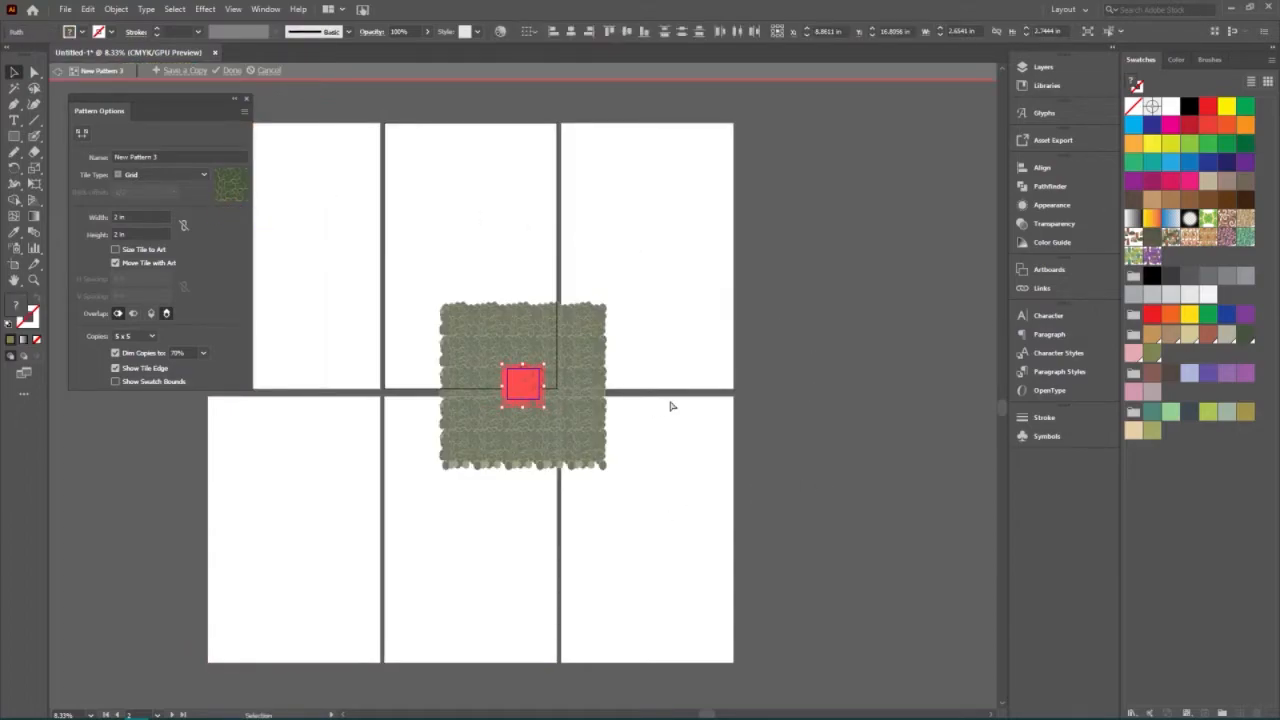
{"action": "key", "text": "a"}
{"action": "key", "text": "Escape"}
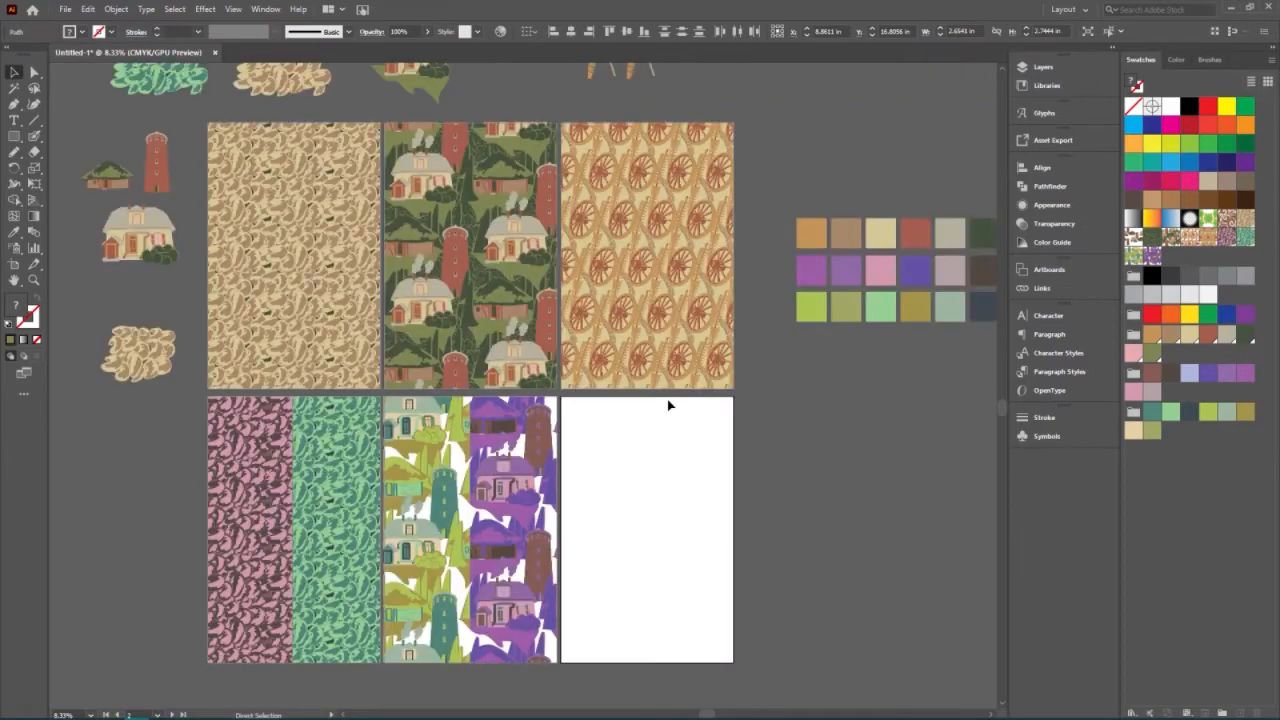
- Open New Pattern 3 for editing and recolor all its artwork in the brown tones of Color Group 2
{"action": "double_click", "coordinate": [1153, 252]}
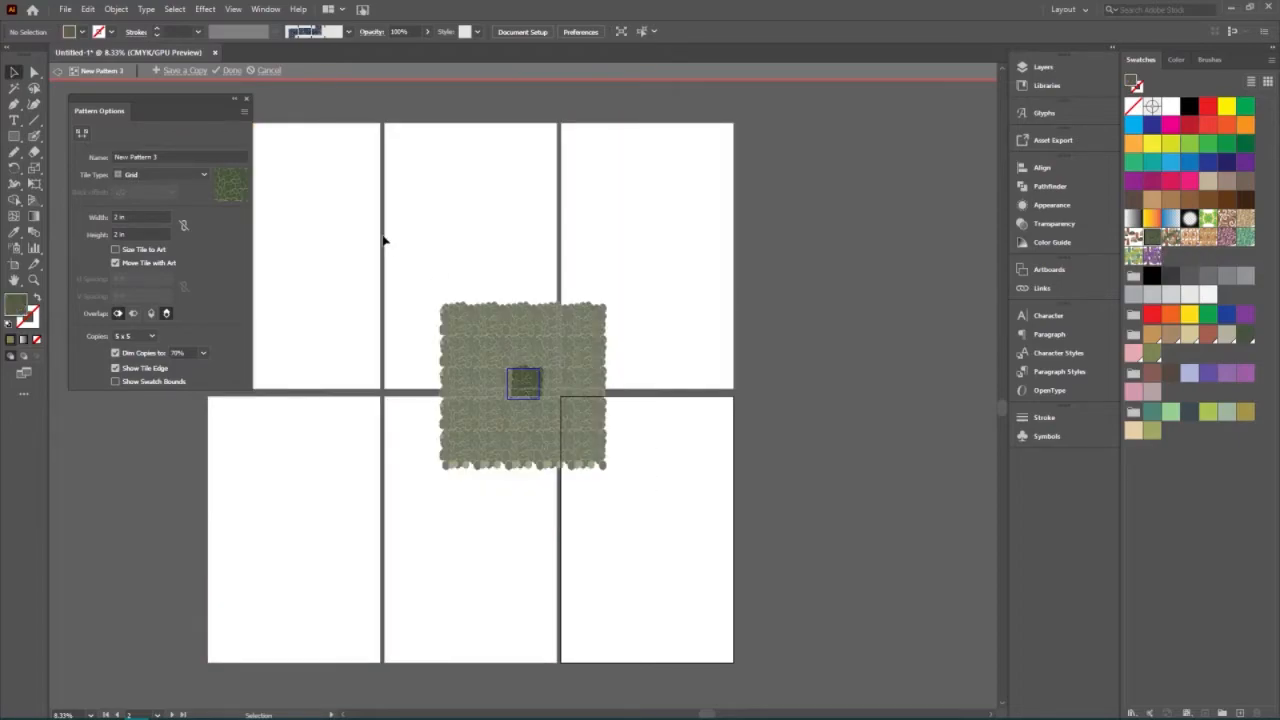
{"action": "key", "text": "ctrl+a"}
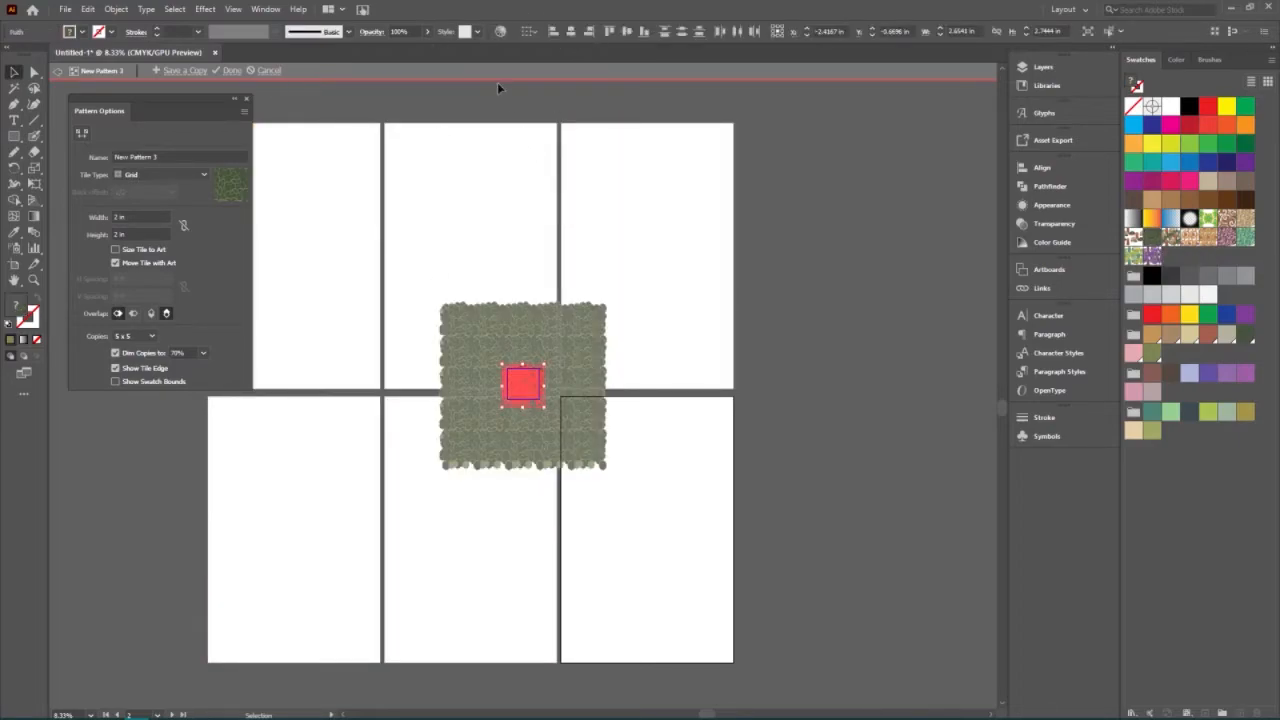
{"action": "left_click", "coordinate": [500, 31]}
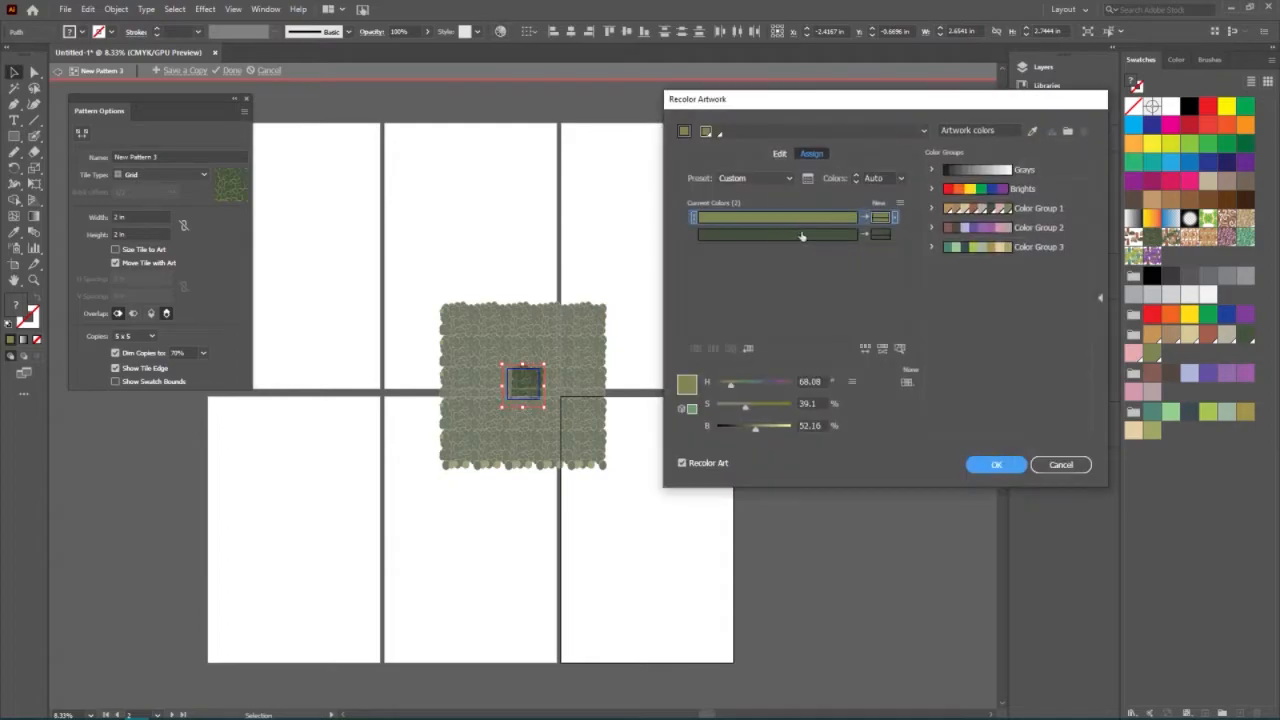
{"action": "left_click", "coordinate": [1003, 230]}
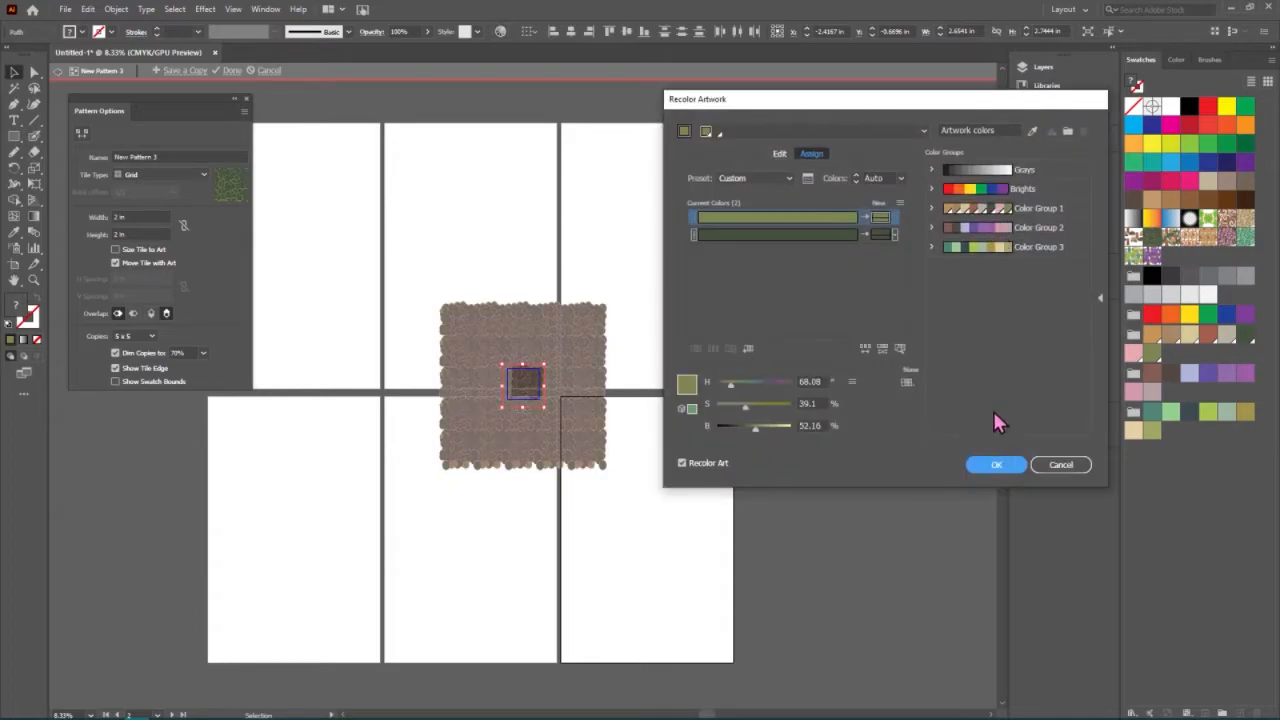
{"action": "left_click", "coordinate": [996, 464]}
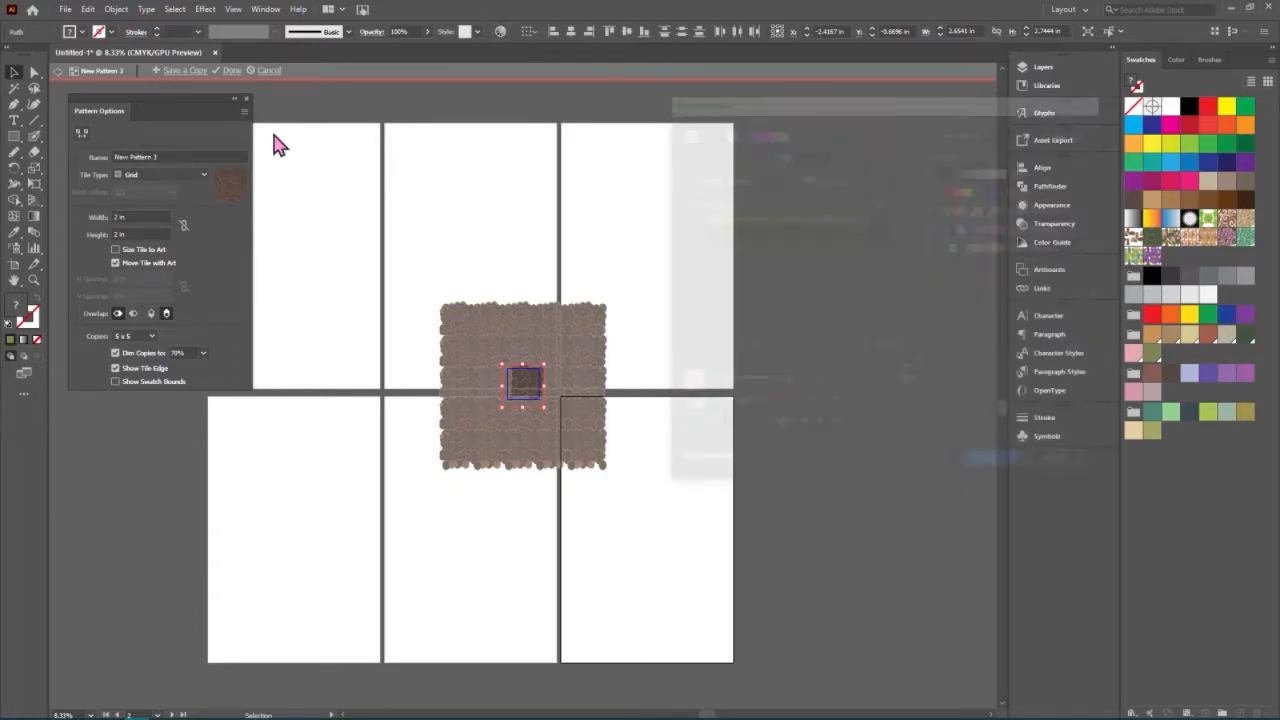
- Save the brown version of the background pattern as a new pattern copy under the suggested name
{"action": "left_click", "coordinate": [185, 72]}
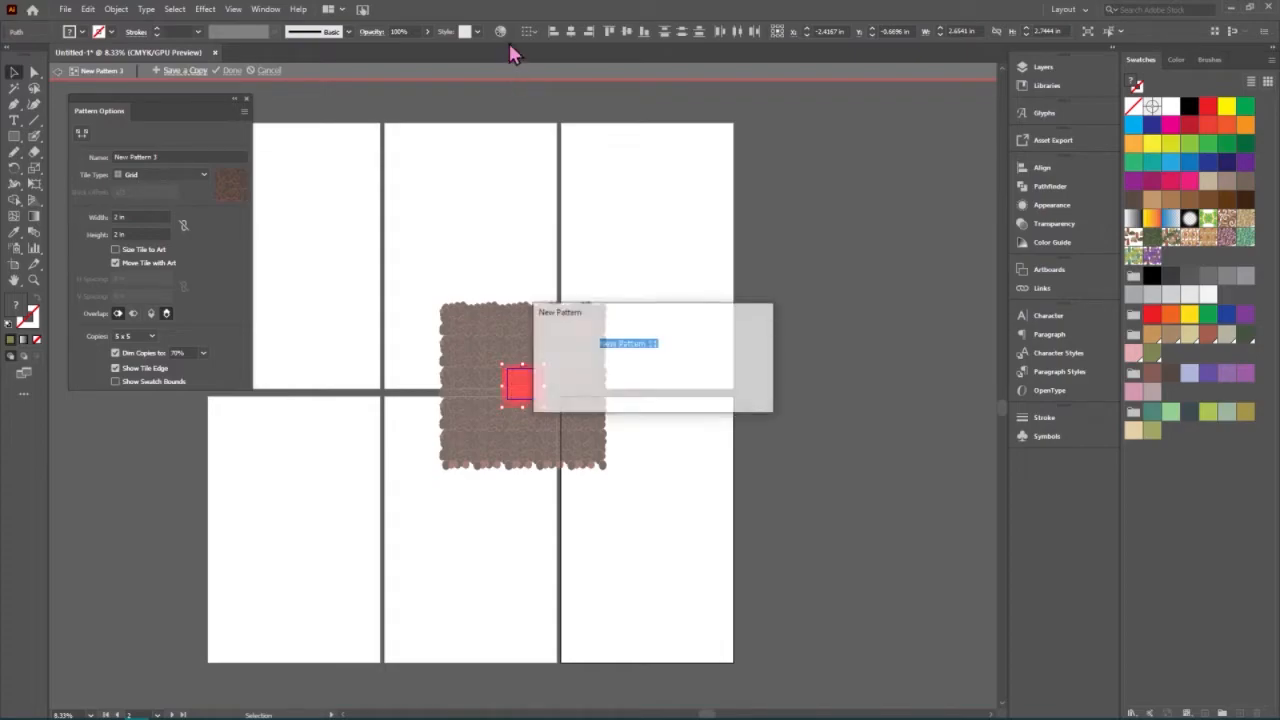
{"action": "left_click", "coordinate": [667, 388]}
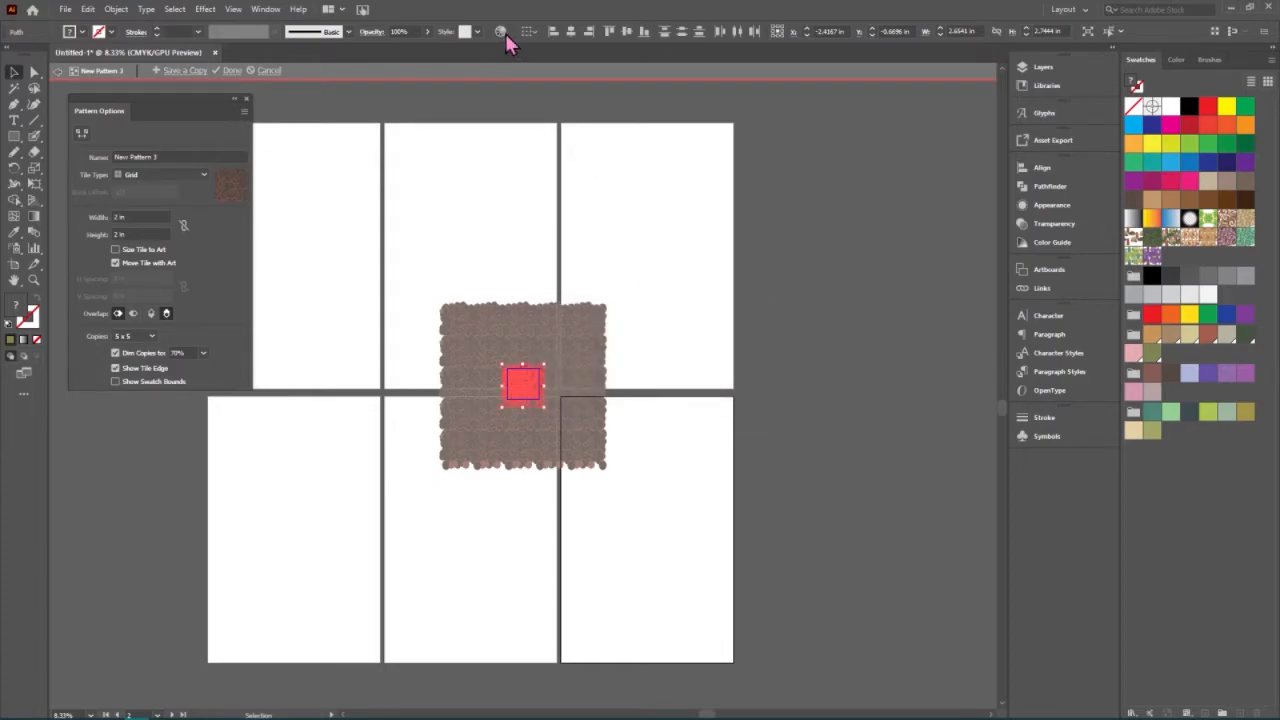
{"action": "left_click", "coordinate": [767, 392]}
- Recolor New Pattern 3 in the greens of Color Group 3 and finish pattern editing
{"action": "left_click", "coordinate": [502, 32]}
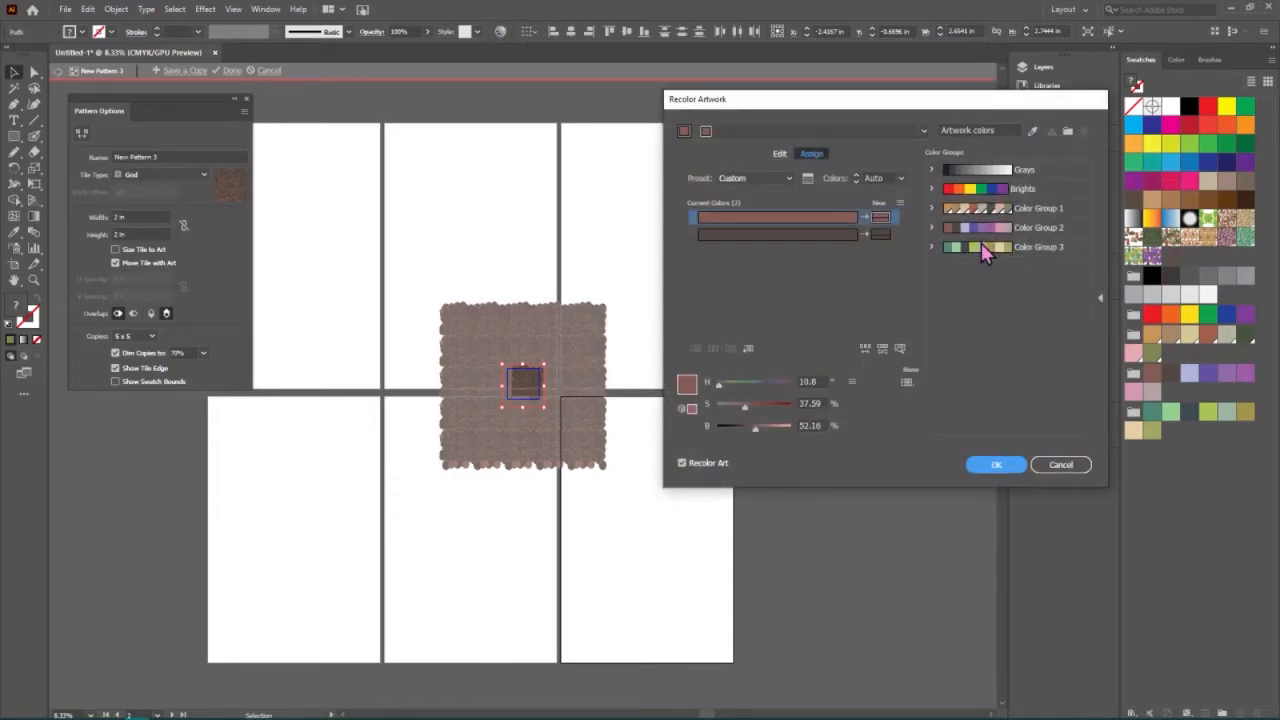
{"action": "left_click", "coordinate": [997, 257]}
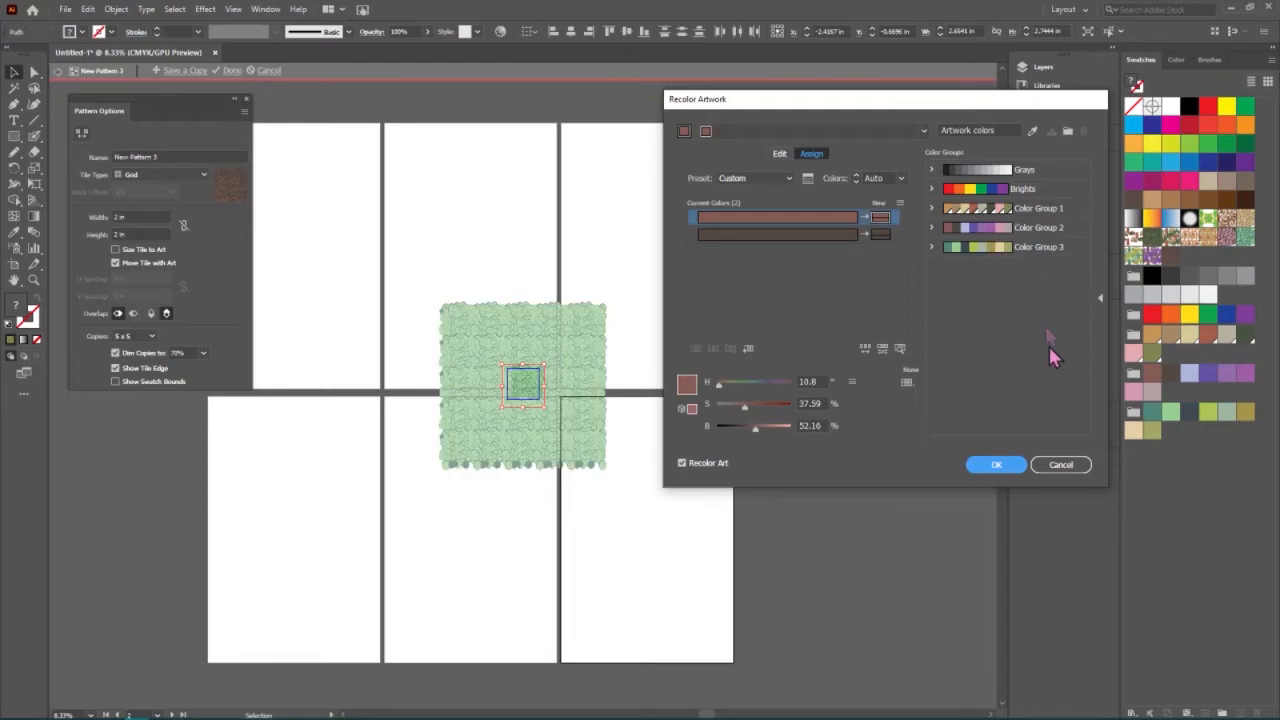
{"action": "left_click", "coordinate": [997, 465]}
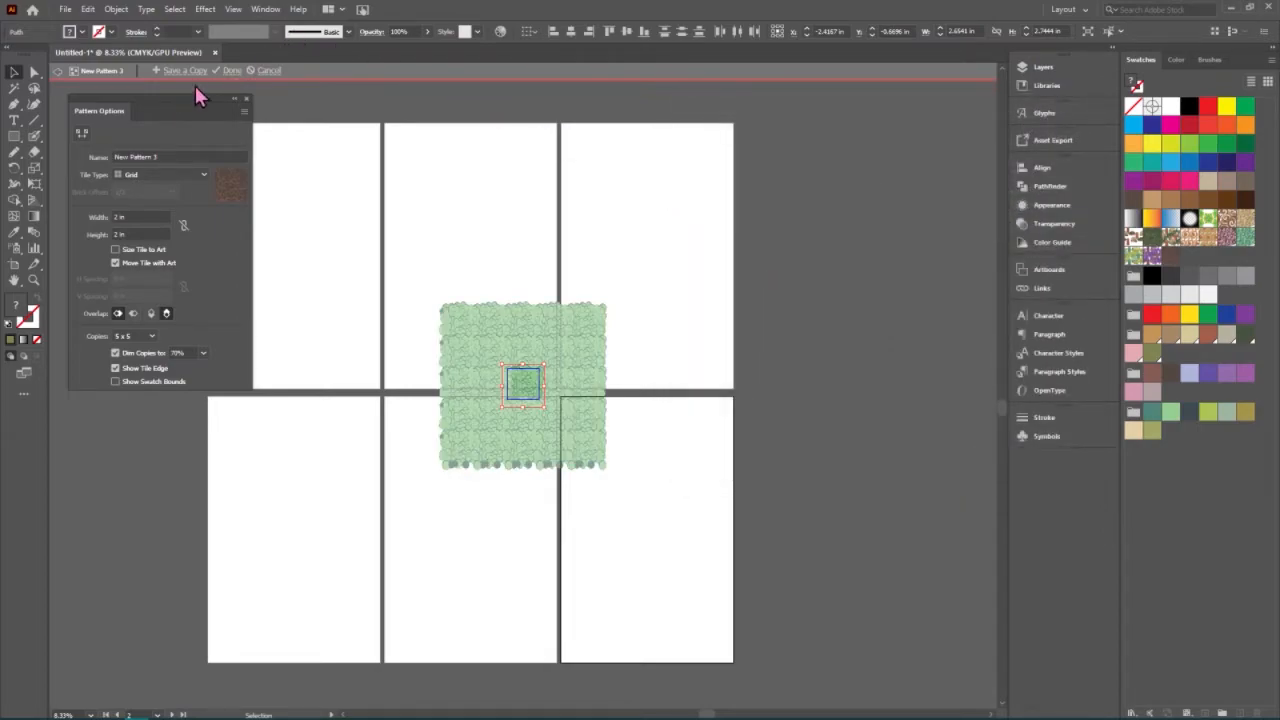
{"action": "left_click", "coordinate": [260, 72]}
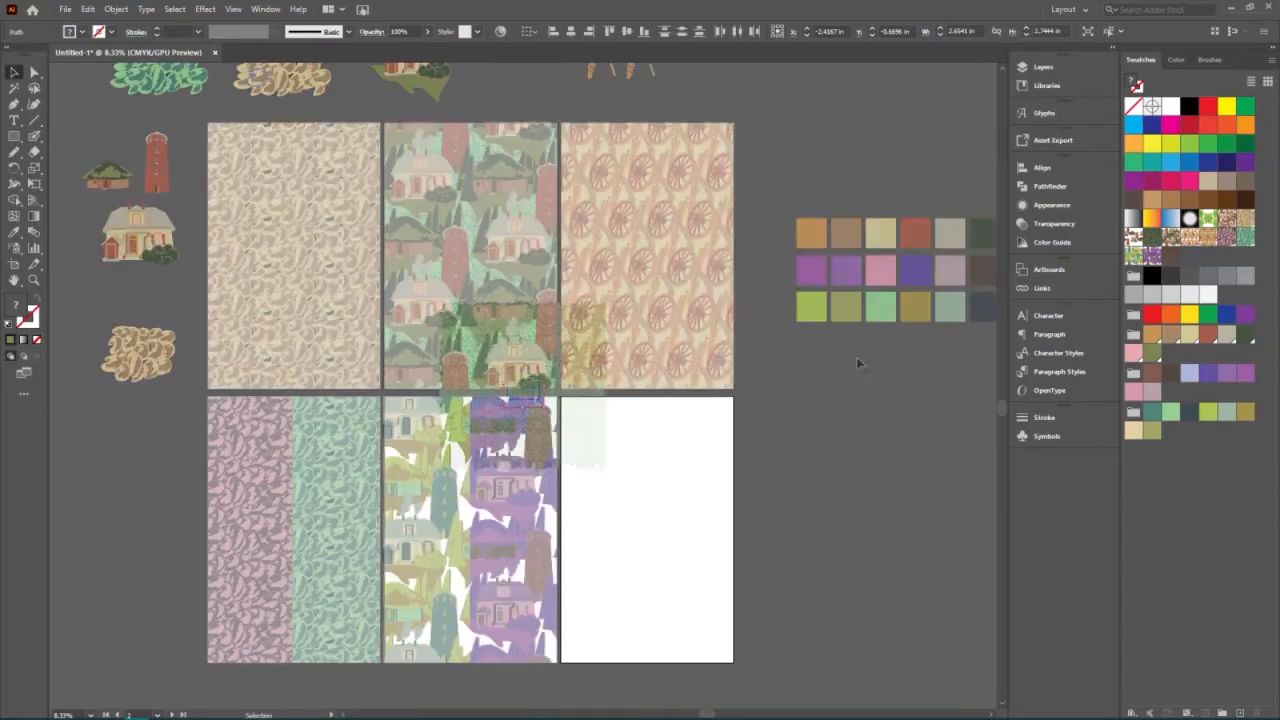
- Duplicate the green and purple house-and-tower rectangles from the lower middle artboard onto the empty canvas beside the artboards
{"action": "left_click", "coordinate": [520, 503]}
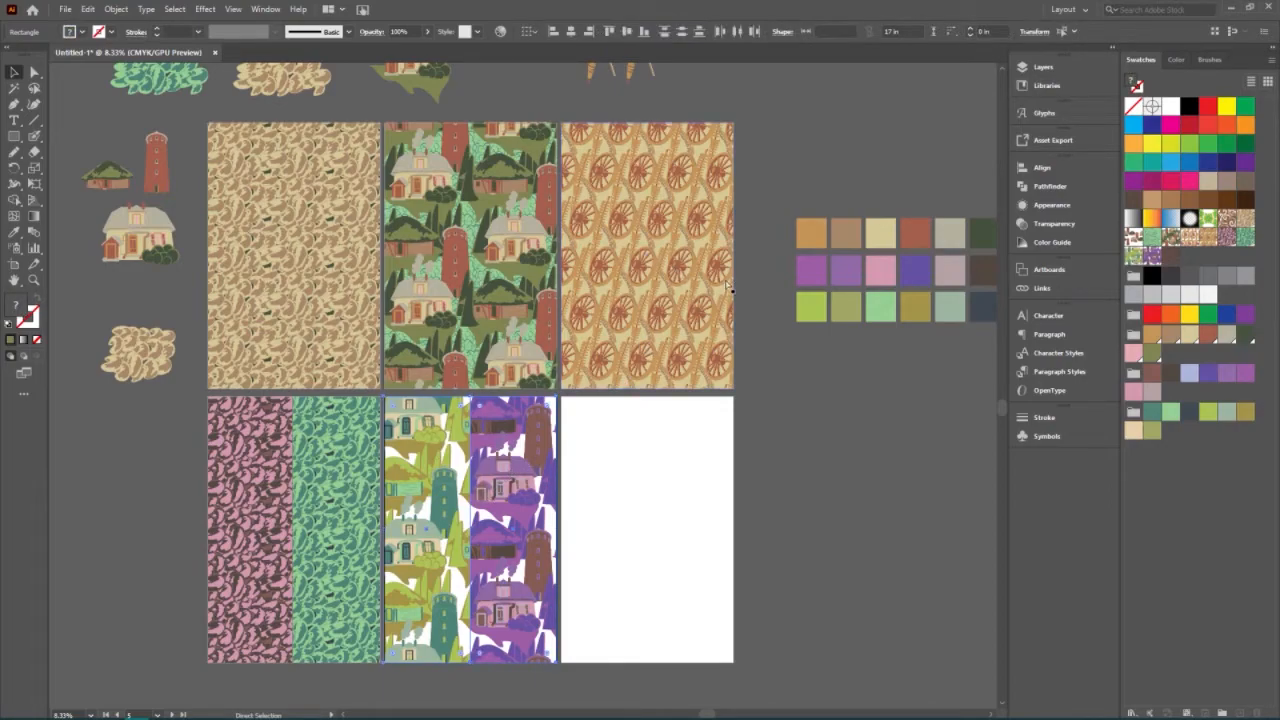
{"action": "left_click_drag", "start_coordinate": [466, 508], "coordinate": [808, 305]}
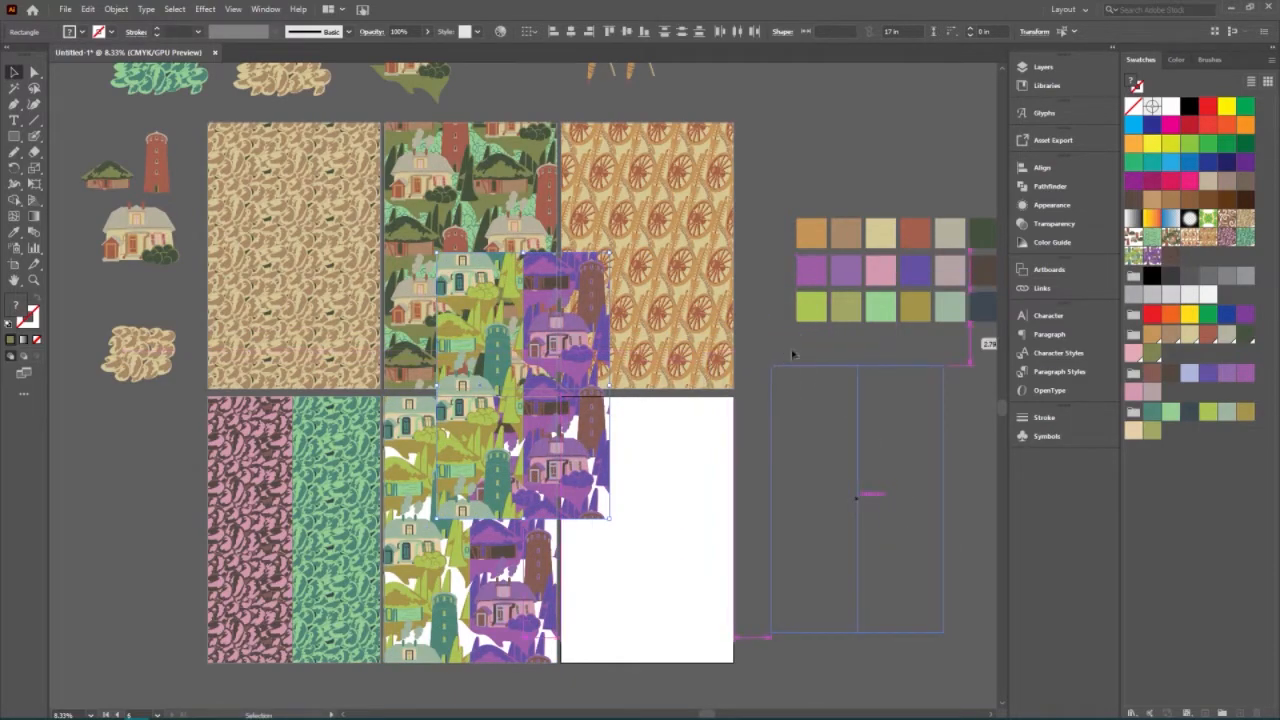
{"action": "left_click_drag", "start_coordinate": [791, 350], "coordinate": [792, 352]}
- Fill the copied green house rectangle with the light green New Pattern 3 and the copied purple one with the brown background pattern
{"action": "left_click", "coordinate": [821, 421]}
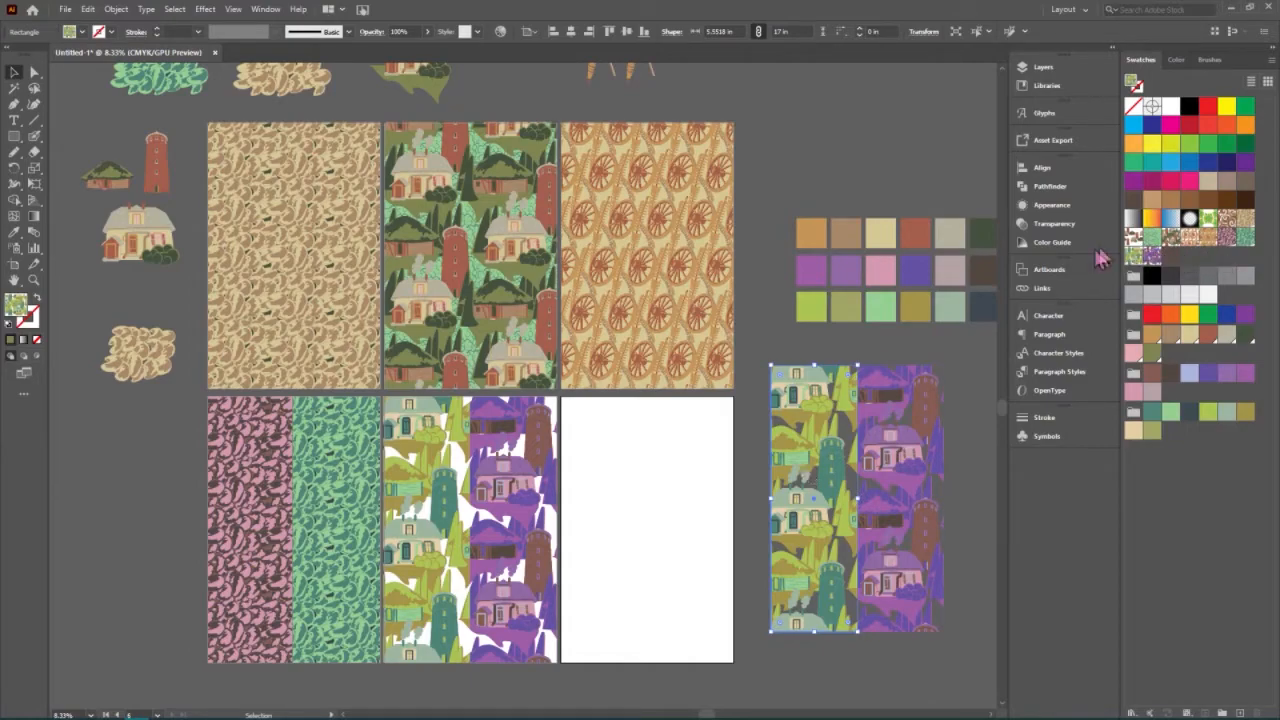
{"action": "left_click", "coordinate": [1157, 240]}
{"action": "left_click", "coordinate": [903, 495]}
{"action": "left_click", "coordinate": [1152, 256]}
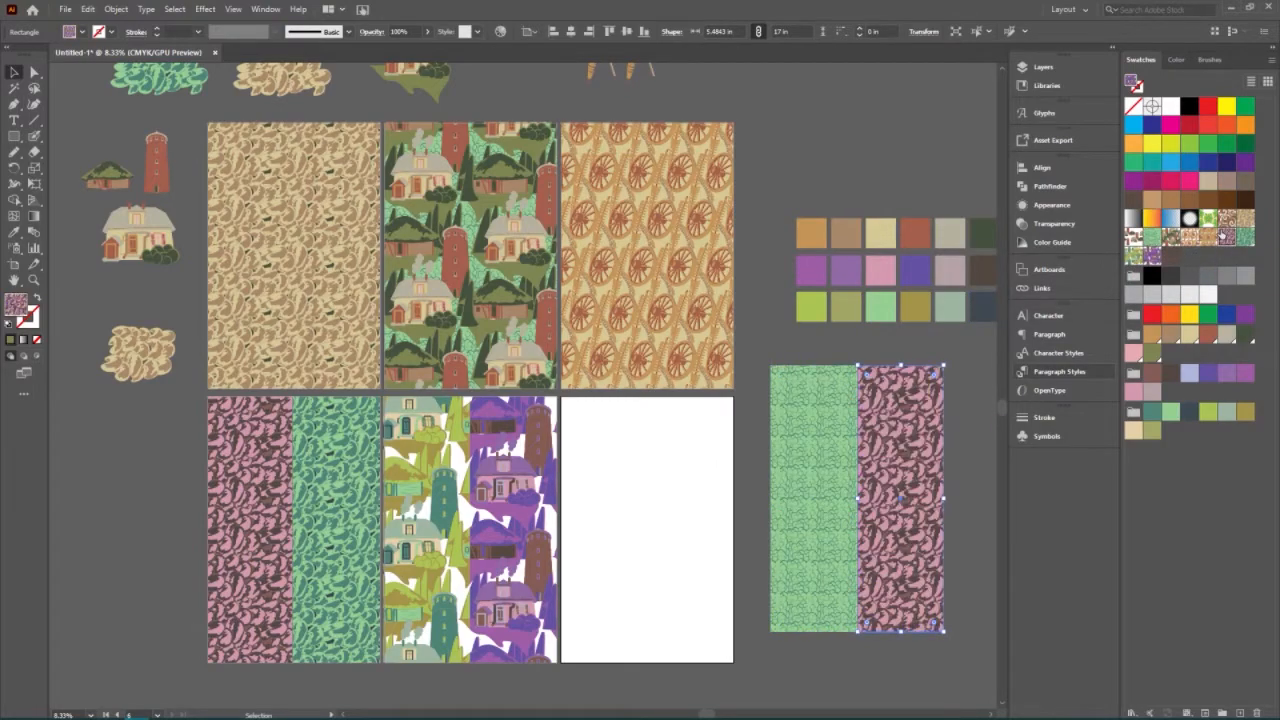
{"action": "left_click", "coordinate": [1138, 256]}
{"action": "left_click", "coordinate": [1170, 257]}
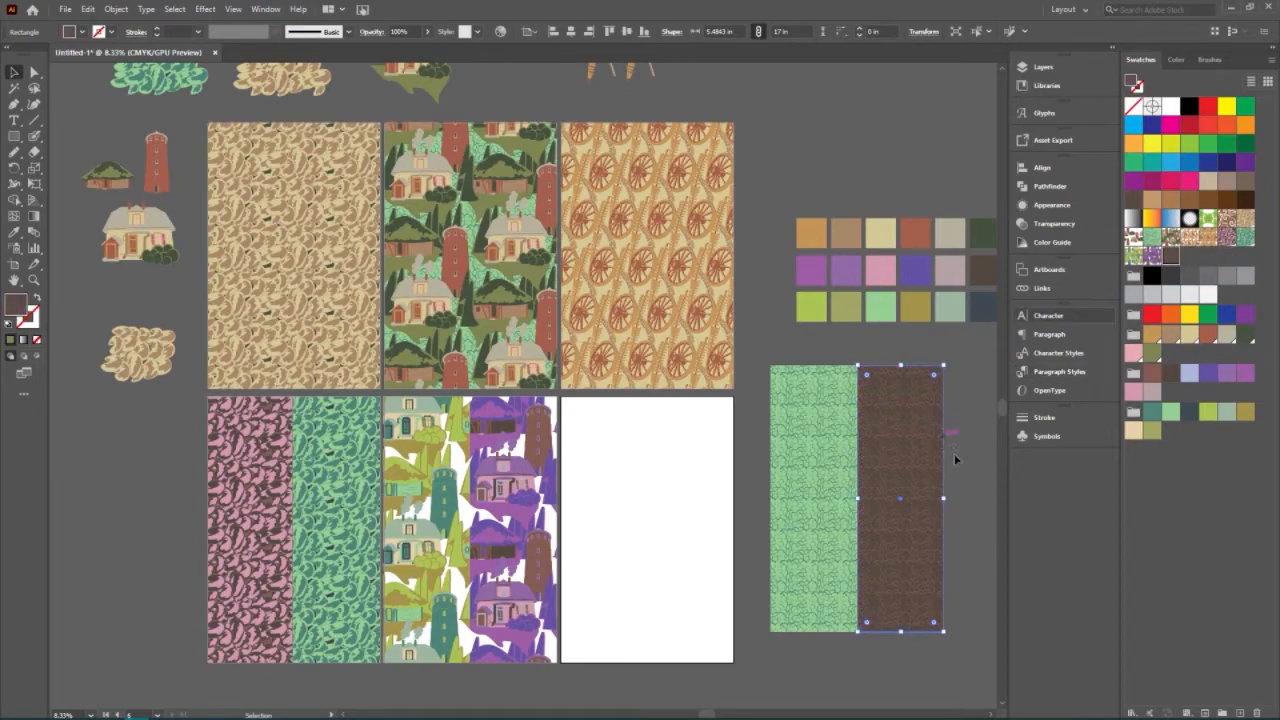
- Move both background rectangles onto the lower middle artboard, aligned with its edges, and send them behind the house-and-tower rectangles
{"action": "left_click", "coordinate": [814, 460], "text": "shift"}
{"action": "left_click_drag", "start_coordinate": [898, 535], "coordinate": [504, 535]}
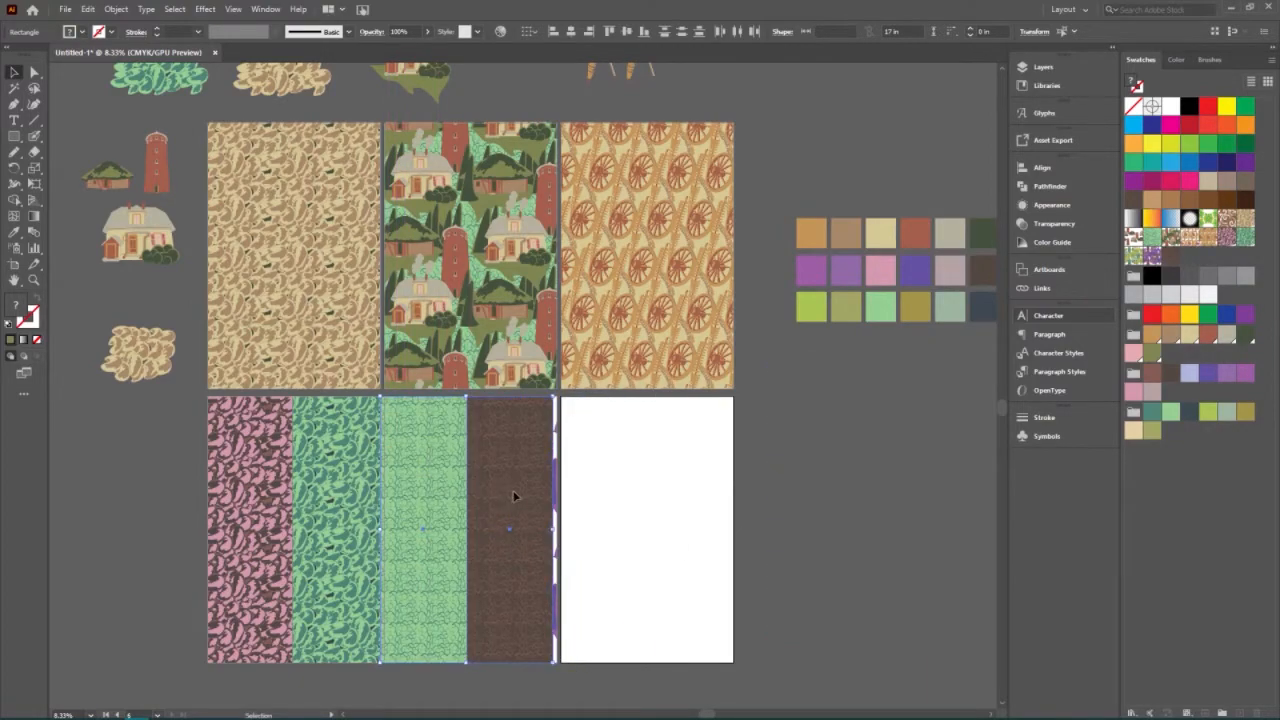
{"action": "left_click_drag", "start_coordinate": [513, 490], "coordinate": [516, 490]}
{"action": "right_click", "coordinate": [494, 474]}
{"action": "mouse_move", "coordinate": [531, 400]}
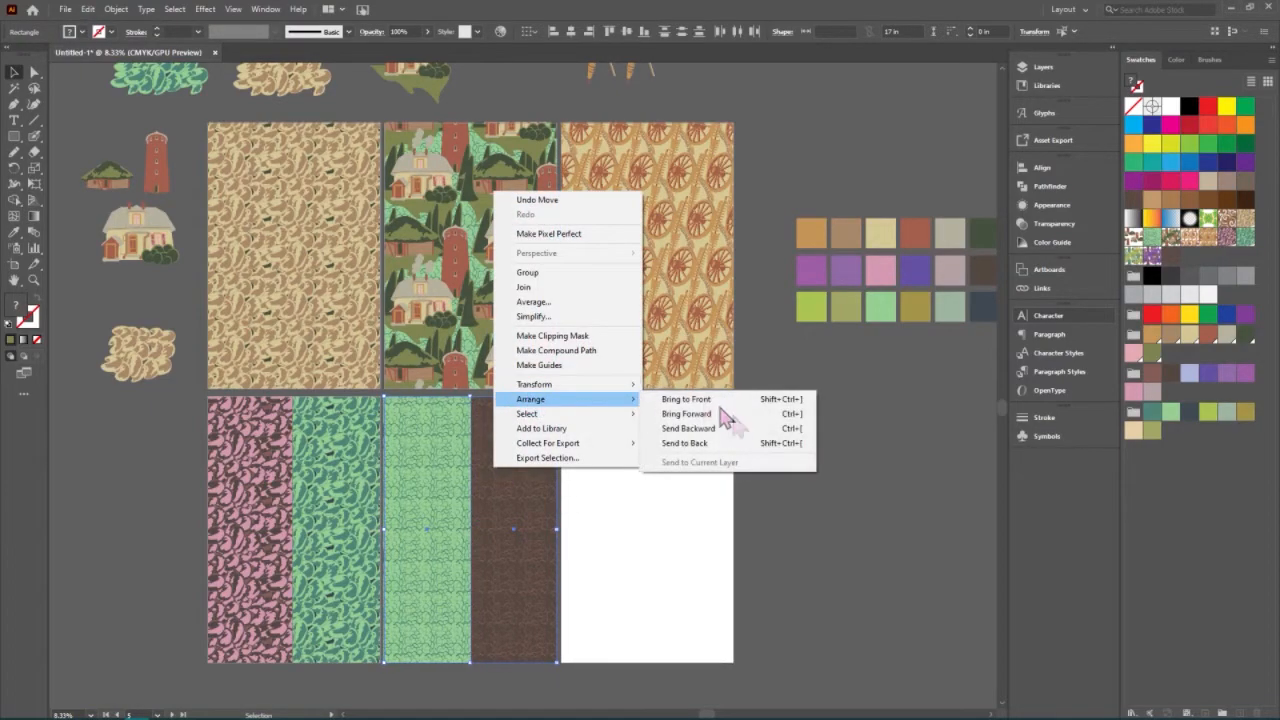
{"action": "left_click", "coordinate": [743, 443]}
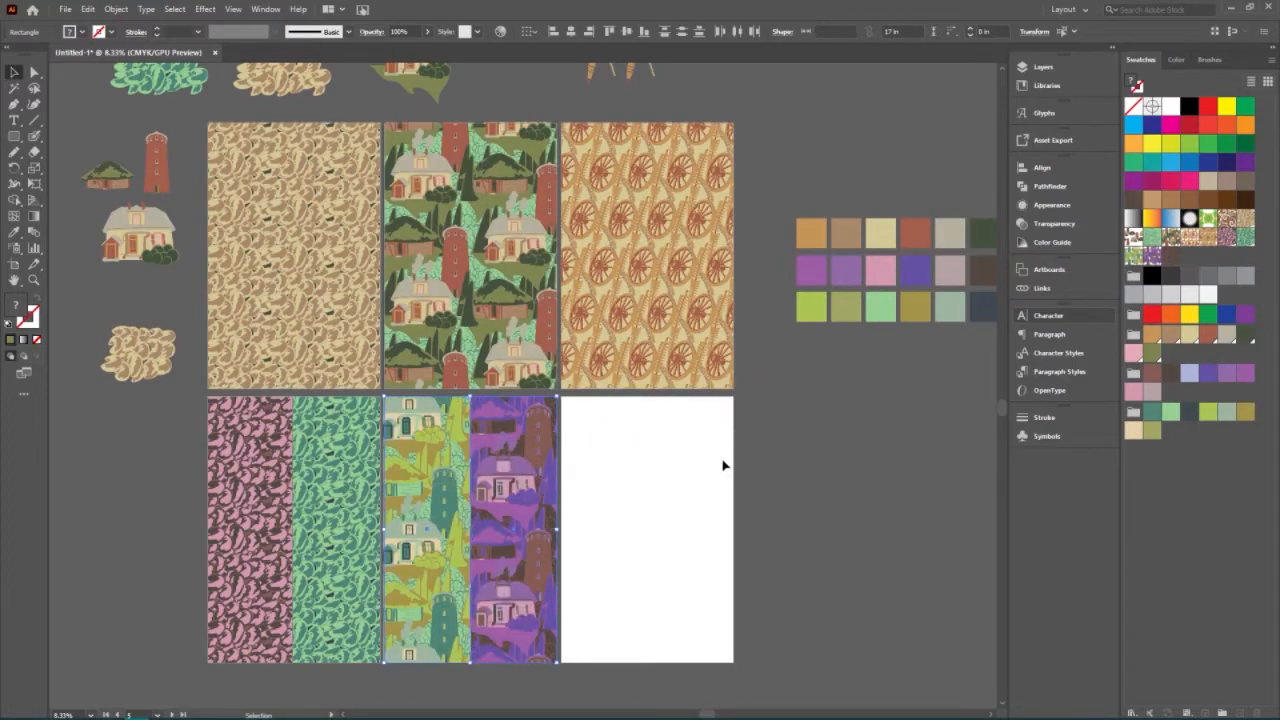
- Open New Pattern 3 for editing and apply Color Group 1 to all its artwork in Recolor Artwork
{"action": "key", "text": "ctrl+shift+a"}
{"action": "double_click", "coordinate": [1152, 238]}
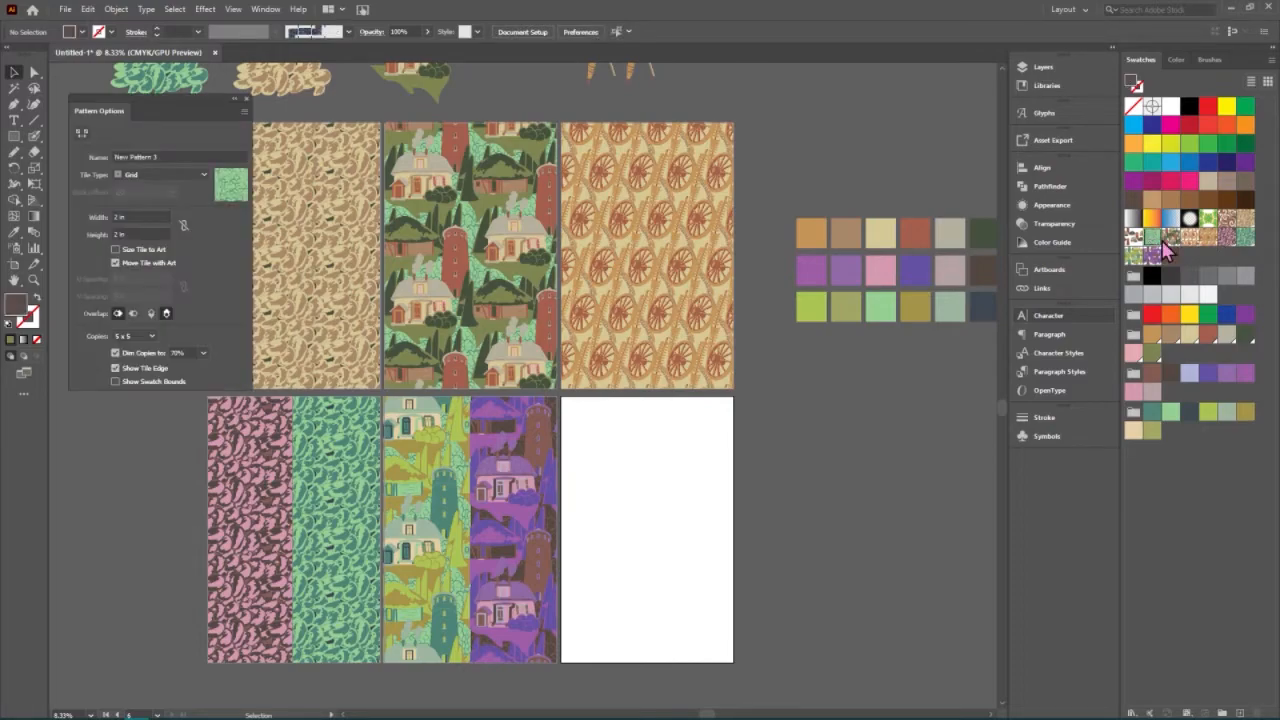
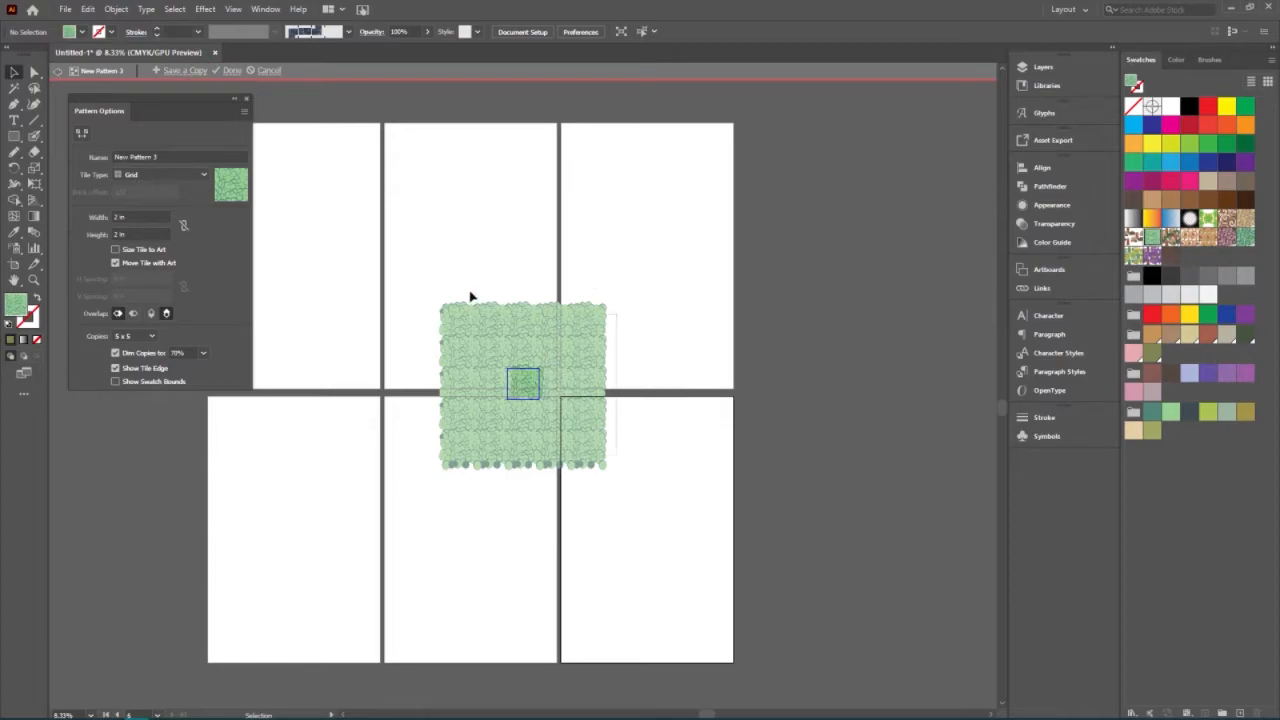
{"action": "key", "text": "ctrl+v"}
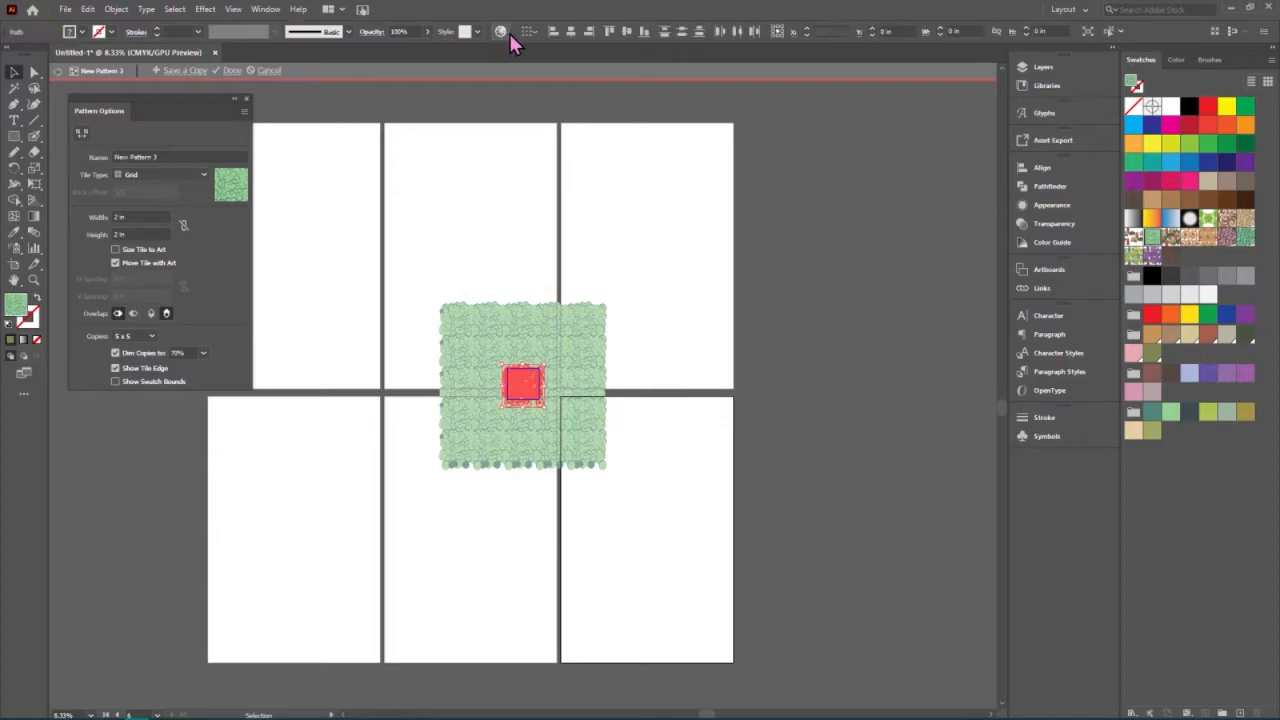
{"action": "left_click", "coordinate": [502, 34]}
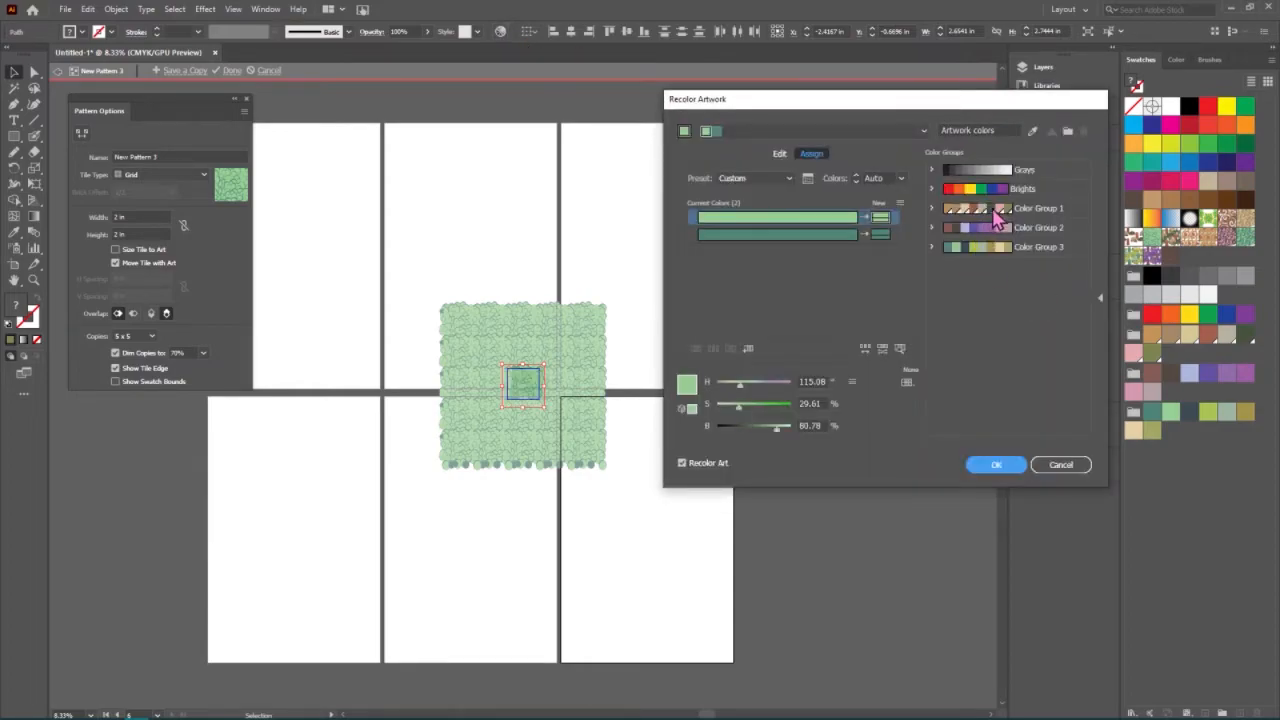
{"action": "left_click", "coordinate": [985, 209]}
{"action": "left_click", "coordinate": [1024, 214]}
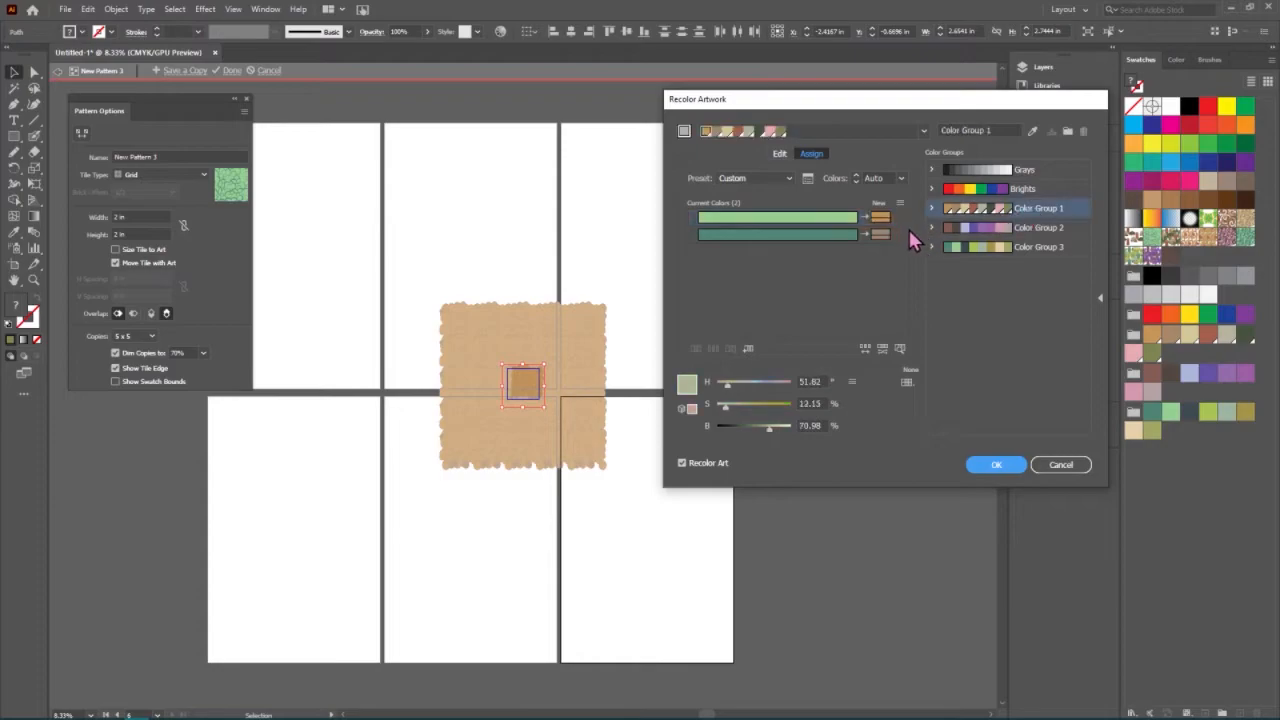
- Assign Color Group 1's olive to the light green and its dark green to the teal, without saving changes to the group
{"action": "left_click", "coordinate": [750, 348]}
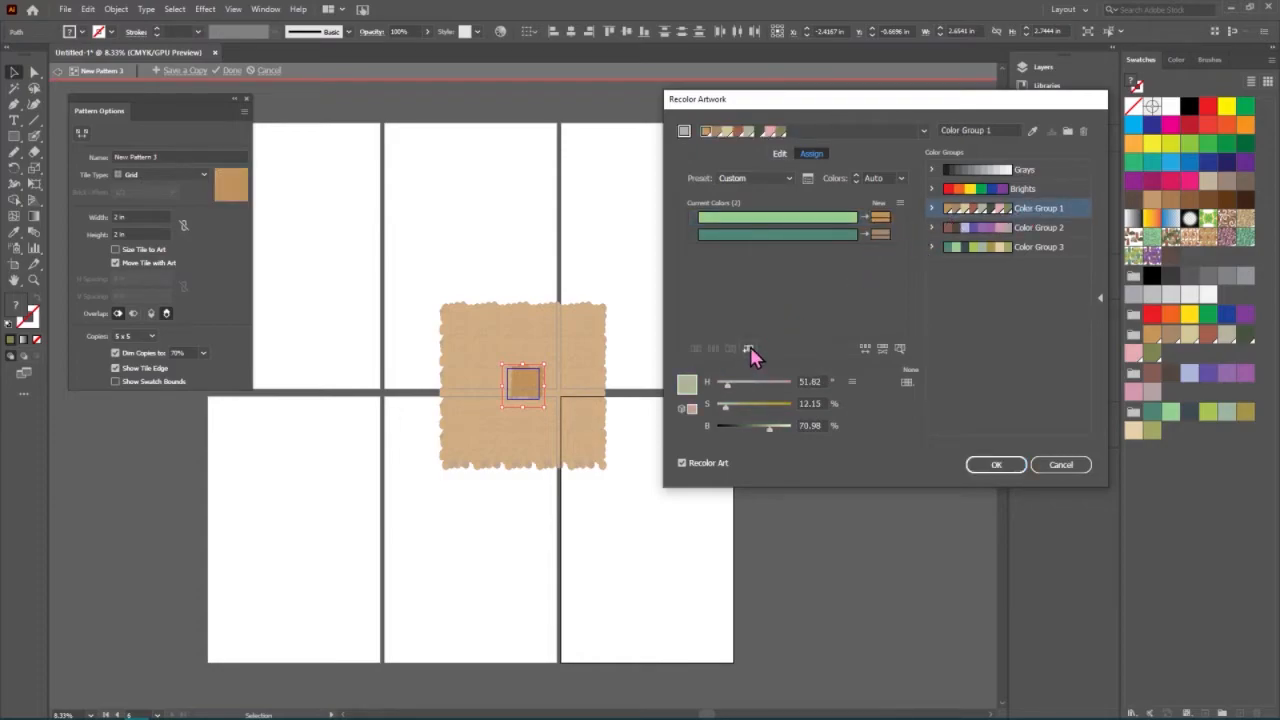
{"action": "scroll", "coordinate": [813, 316], "scroll_direction": "up", "scroll_amount": 2}
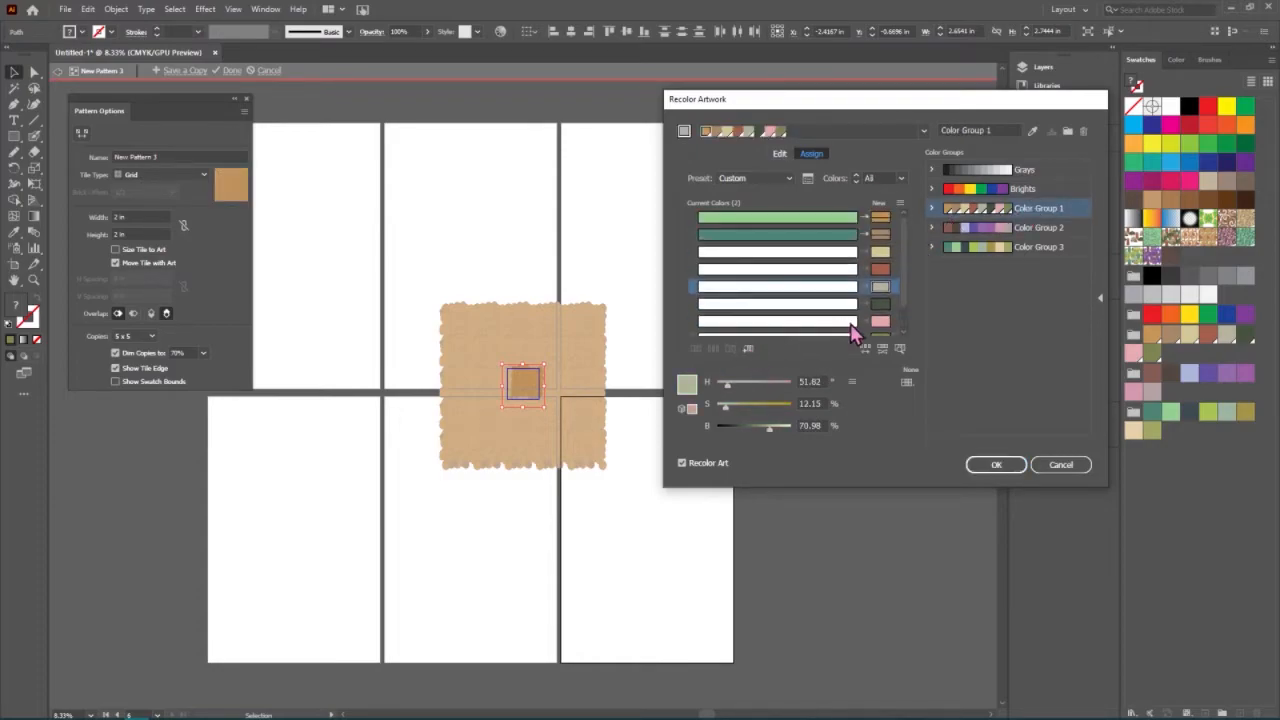
{"action": "left_click_drag", "start_coordinate": [880, 304], "coordinate": [881, 233]}
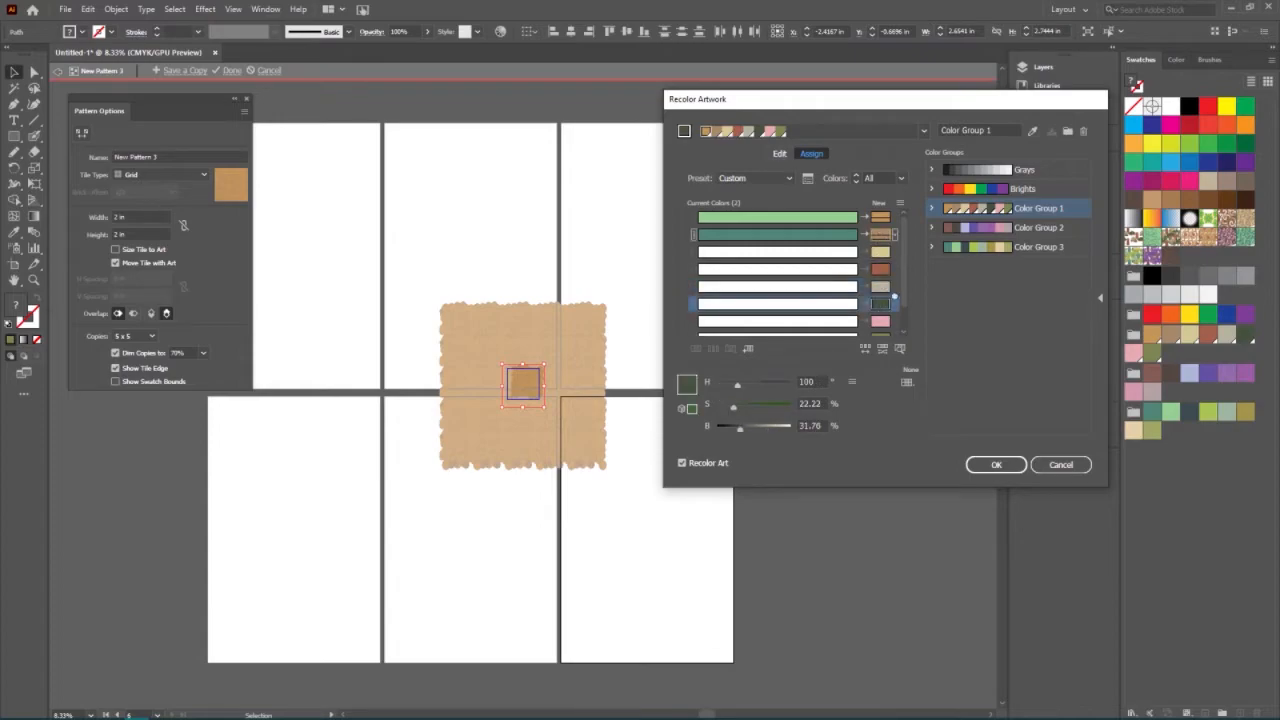
{"action": "scroll", "coordinate": [880, 324], "scroll_direction": "down", "scroll_amount": 1}
{"action": "left_click_drag", "start_coordinate": [880, 324], "coordinate": [879, 217]}
{"action": "left_click", "coordinate": [996, 466]}
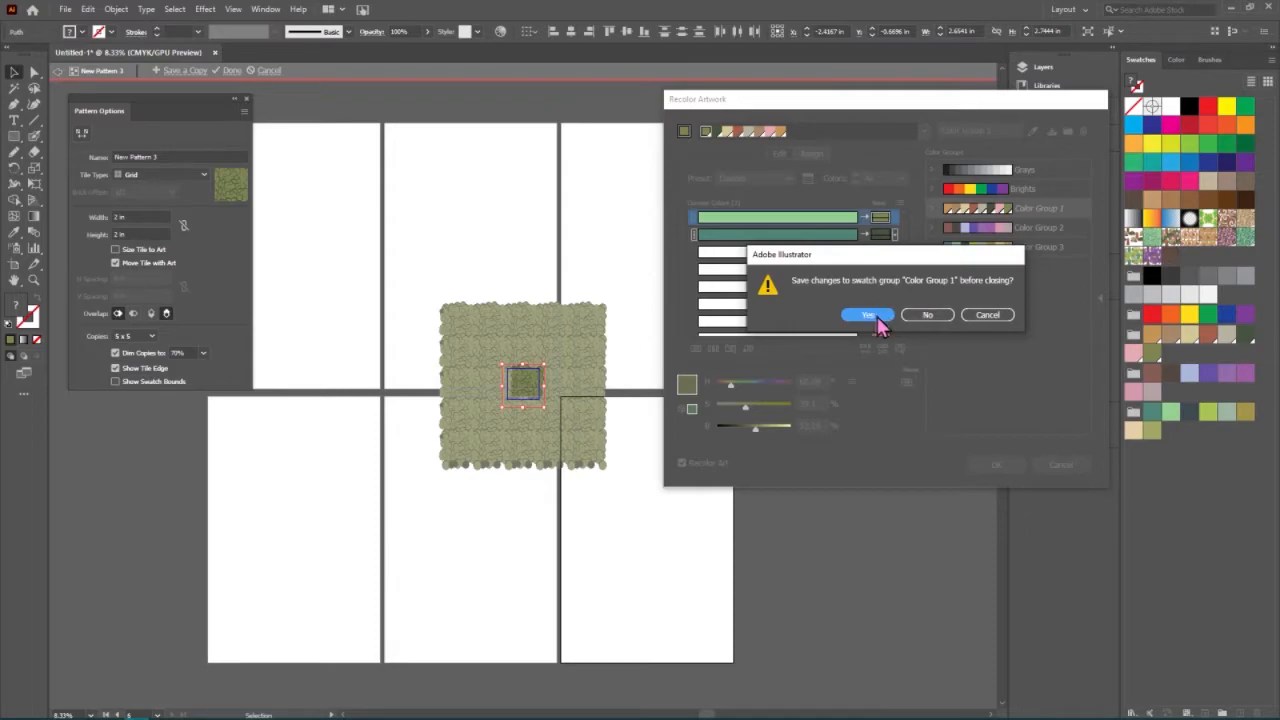
{"action": "left_click", "coordinate": [920, 318]}
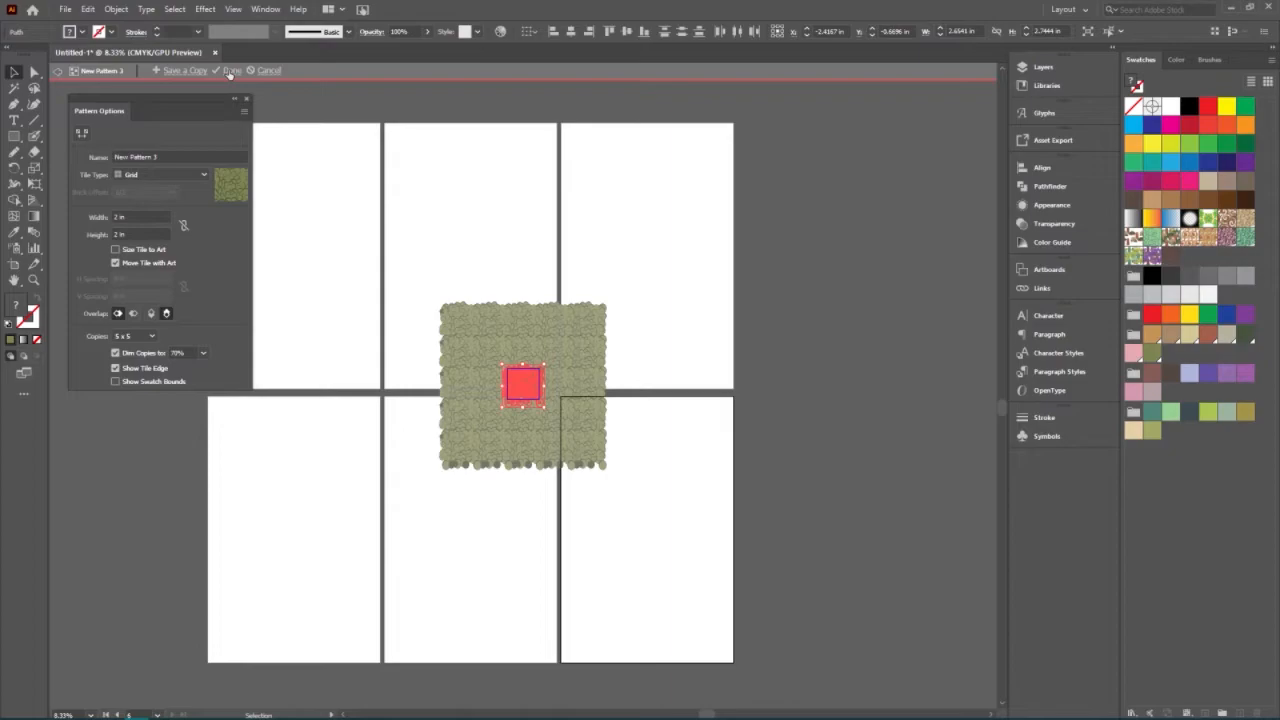
- Save the olive background pattern as a copy named New Pattern 12 and leave pattern editing
{"action": "left_click", "coordinate": [188, 71]}
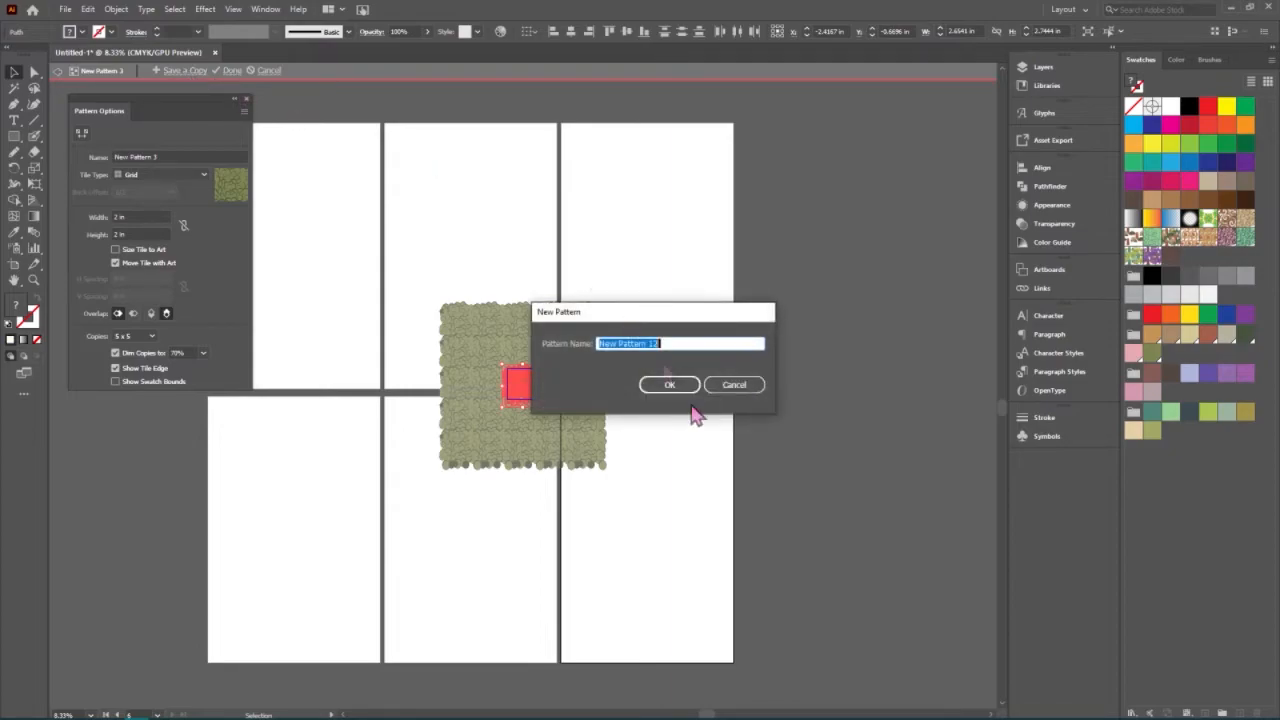
{"action": "left_click", "coordinate": [665, 387]}
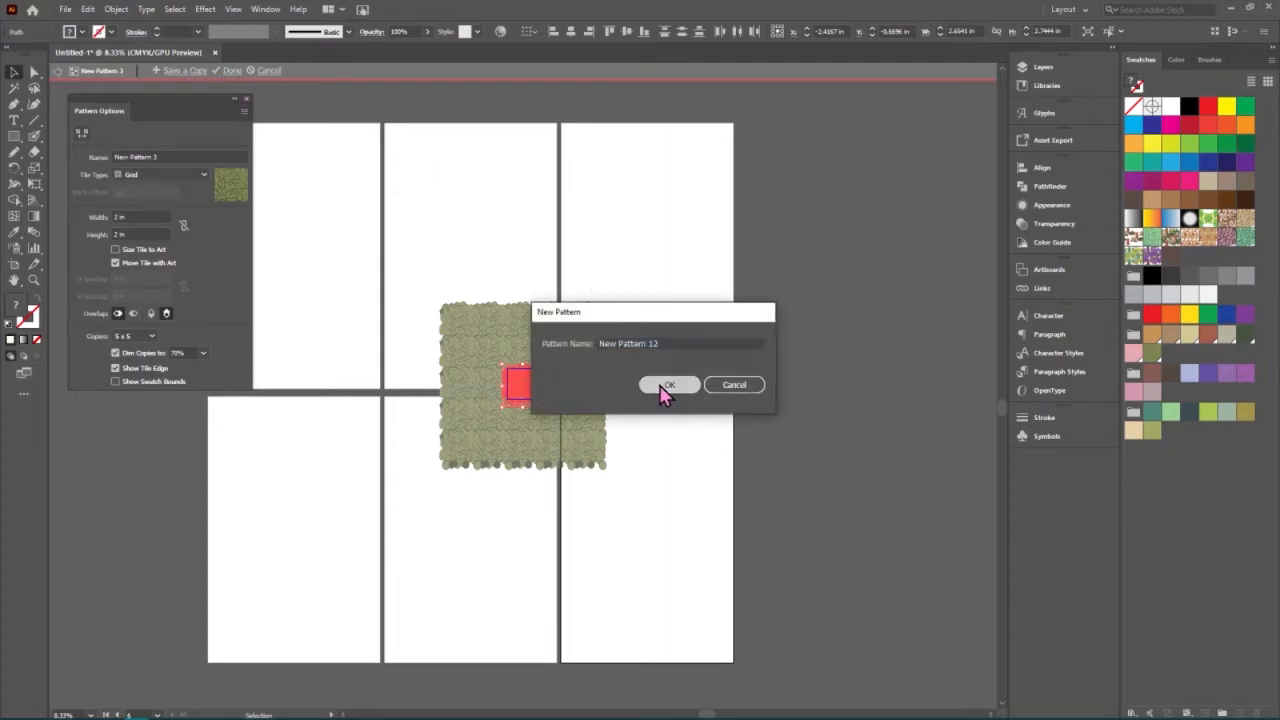
{"action": "left_click", "coordinate": [762, 392]}
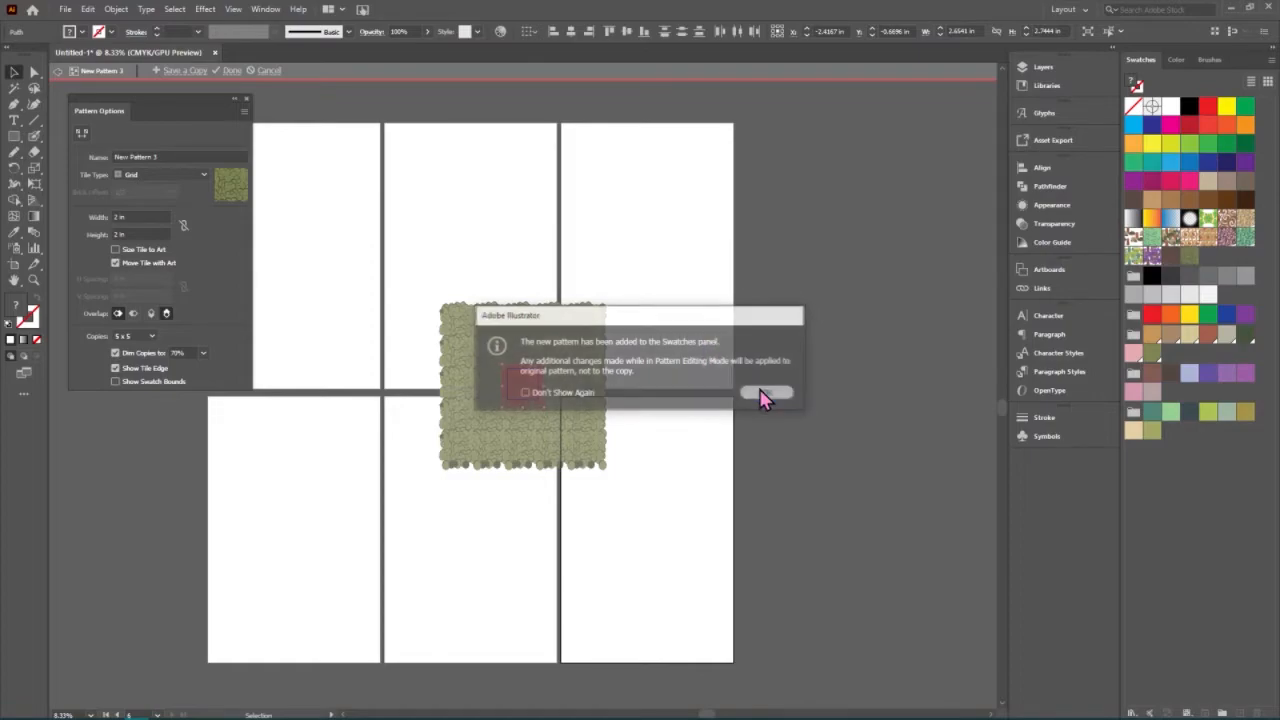
{"action": "left_click", "coordinate": [59, 71]}
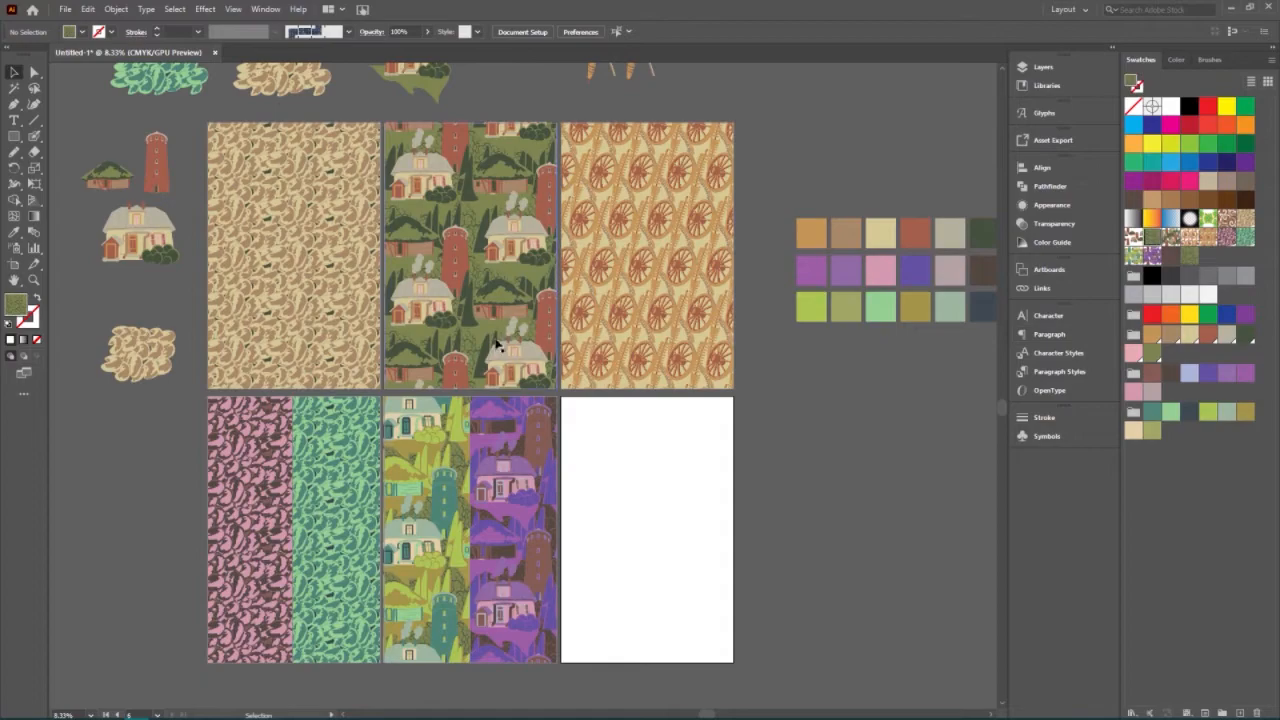
- Move the upper house-and-tower rectangle aside to check the olive background beneath it, and return it to its artboard
{"action": "left_click_drag", "start_coordinate": [493, 307], "coordinate": [924, 588]}
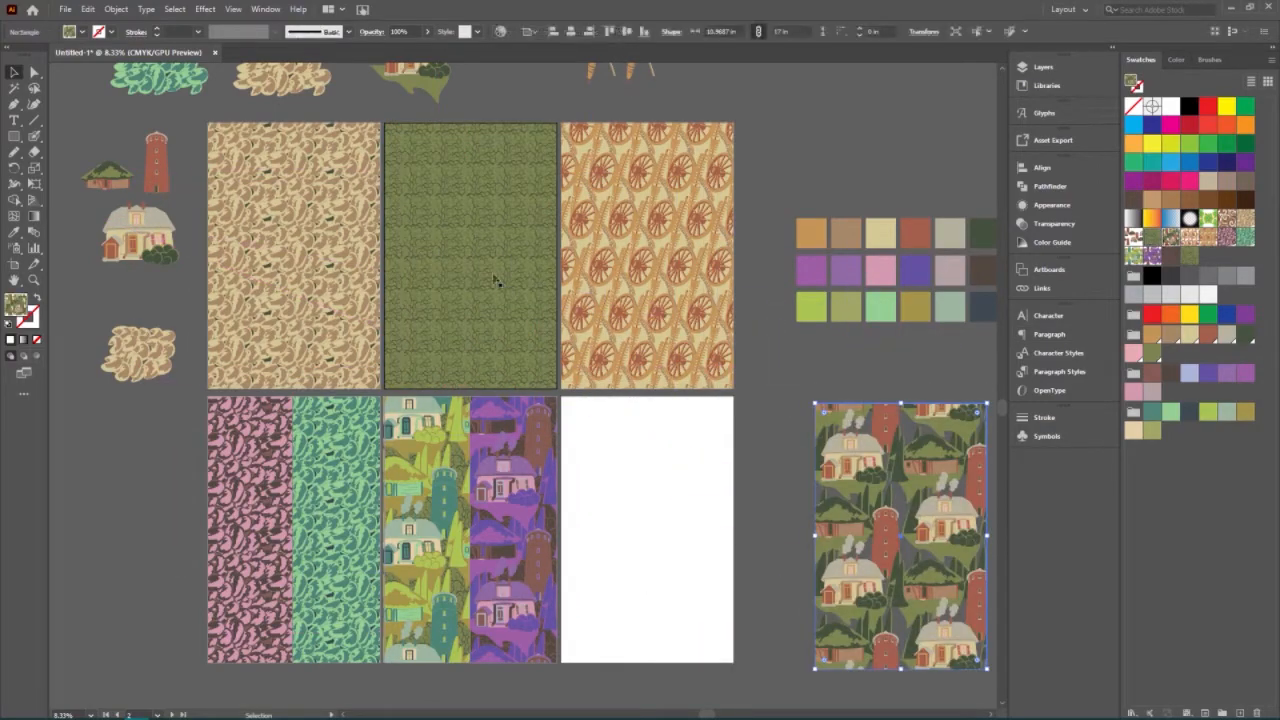
{"action": "left_click", "coordinate": [509, 245]}
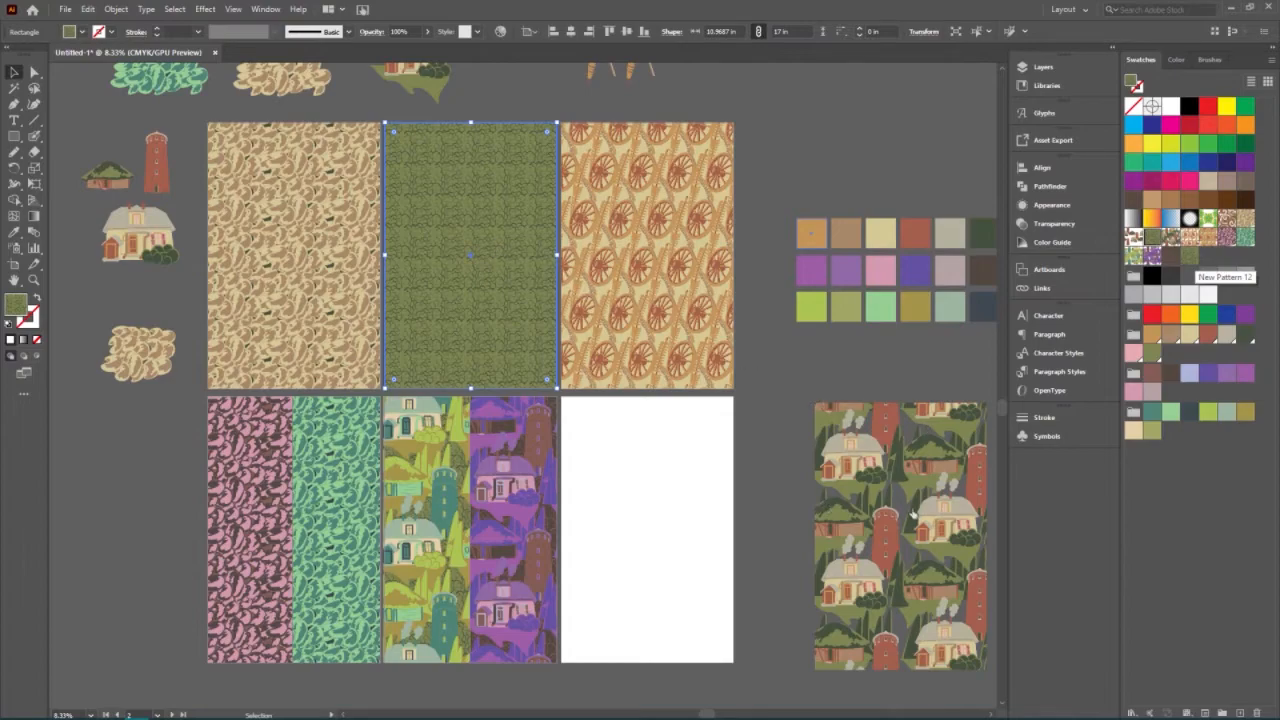
{"action": "left_click", "coordinate": [790, 490]}
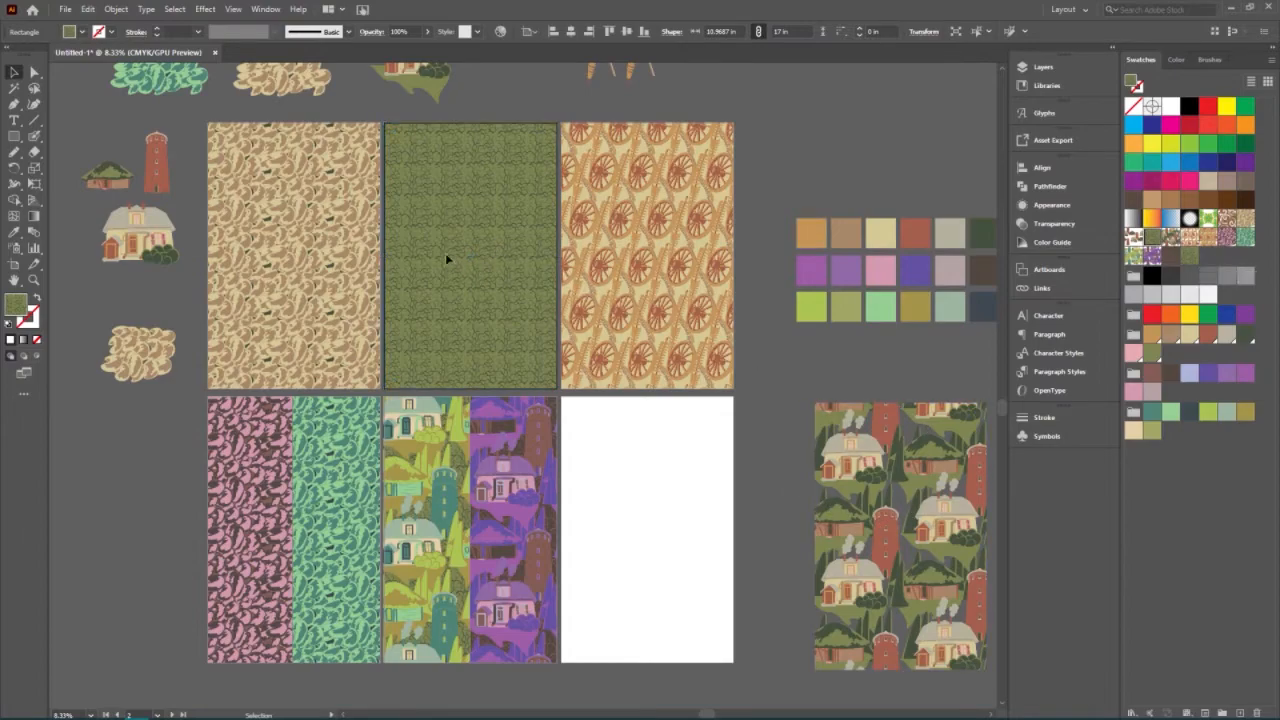
{"action": "left_click_drag", "start_coordinate": [440, 186], "coordinate": [440, 184]}
{"action": "left_click_drag", "start_coordinate": [455, 100], "coordinate": [474, 177]}
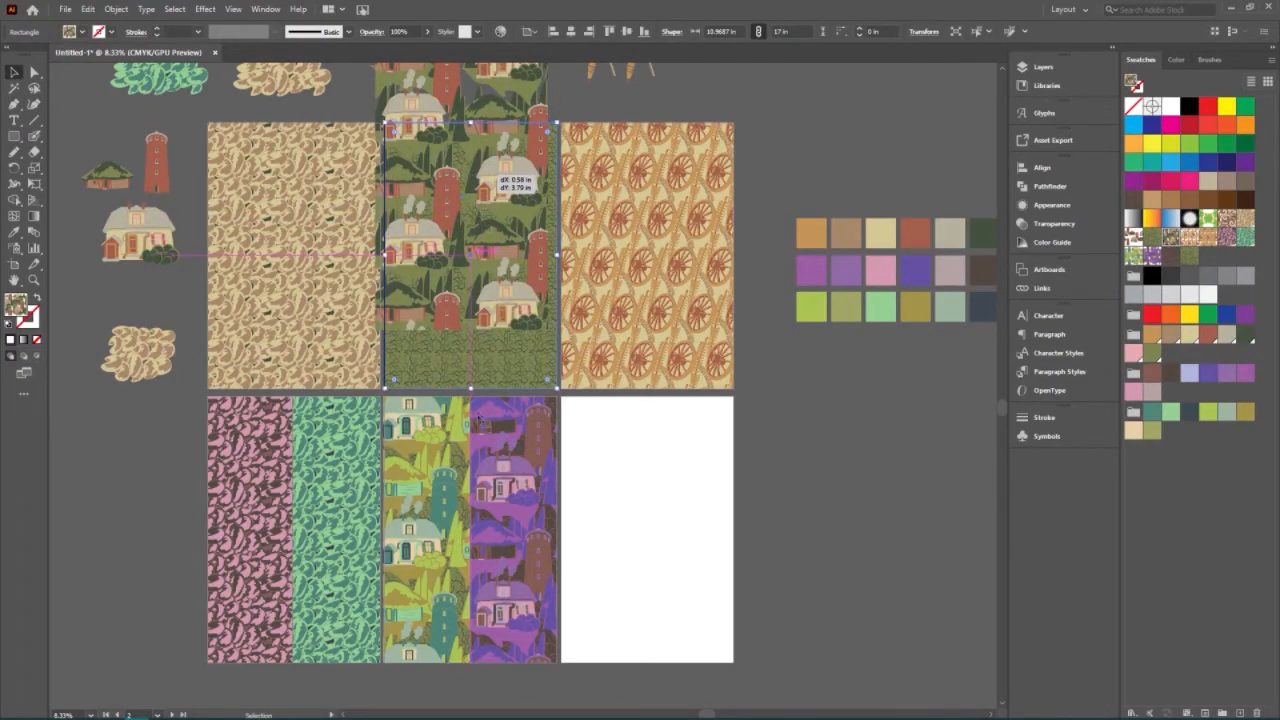
- Move the lime house-and-tower rectangle off the lower middle artboard and fill the background rectangle beneath it with New Pattern 12
{"action": "left_click_drag", "start_coordinate": [427, 459], "coordinate": [710, 525]}
{"action": "left_click", "coordinate": [428, 477]}
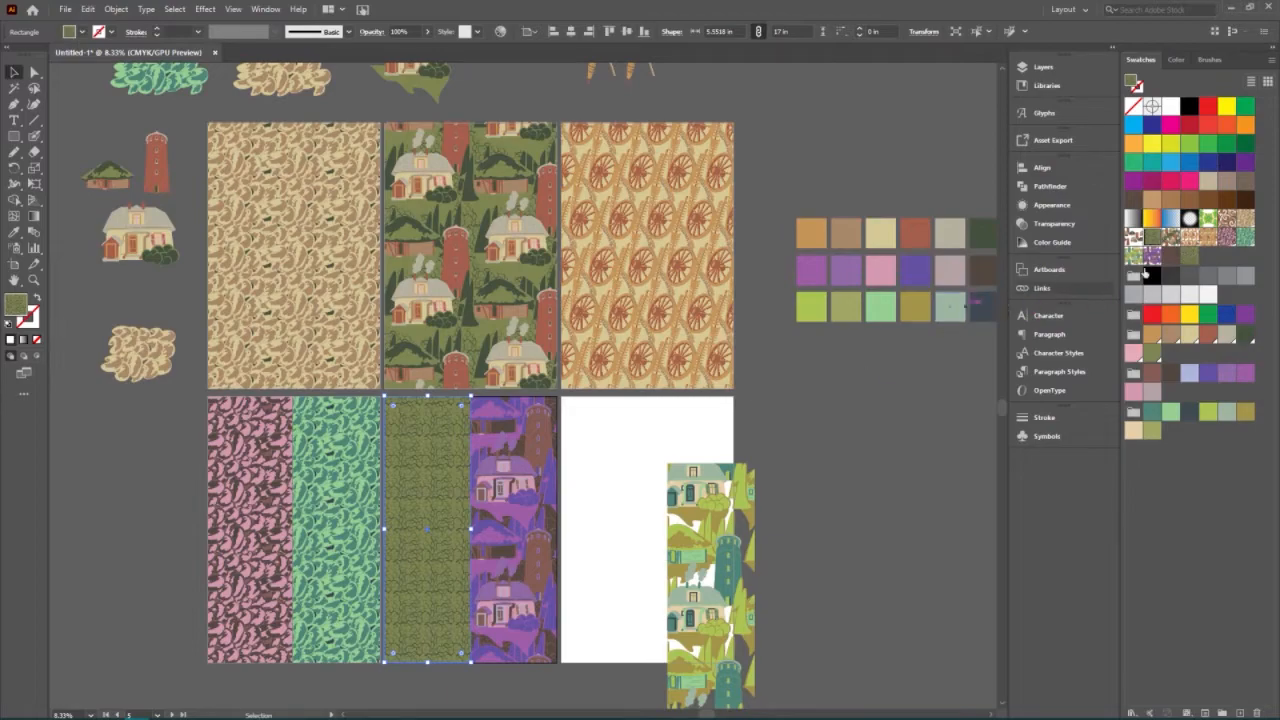
{"action": "left_click", "coordinate": [1188, 260]}
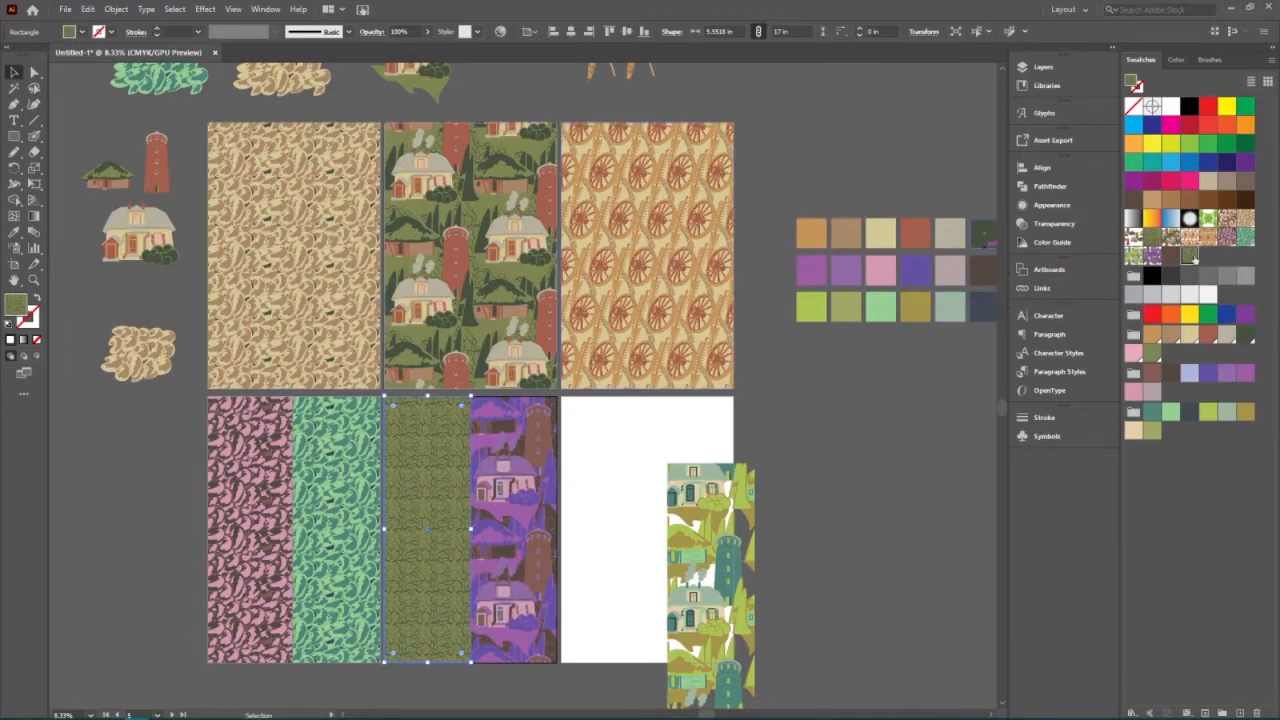
- Recolor all of New Pattern 12's artwork with Color Group 3 and lay the lime house-and-tower rectangle back over its background
{"action": "double_click", "coordinate": [1190, 256]}
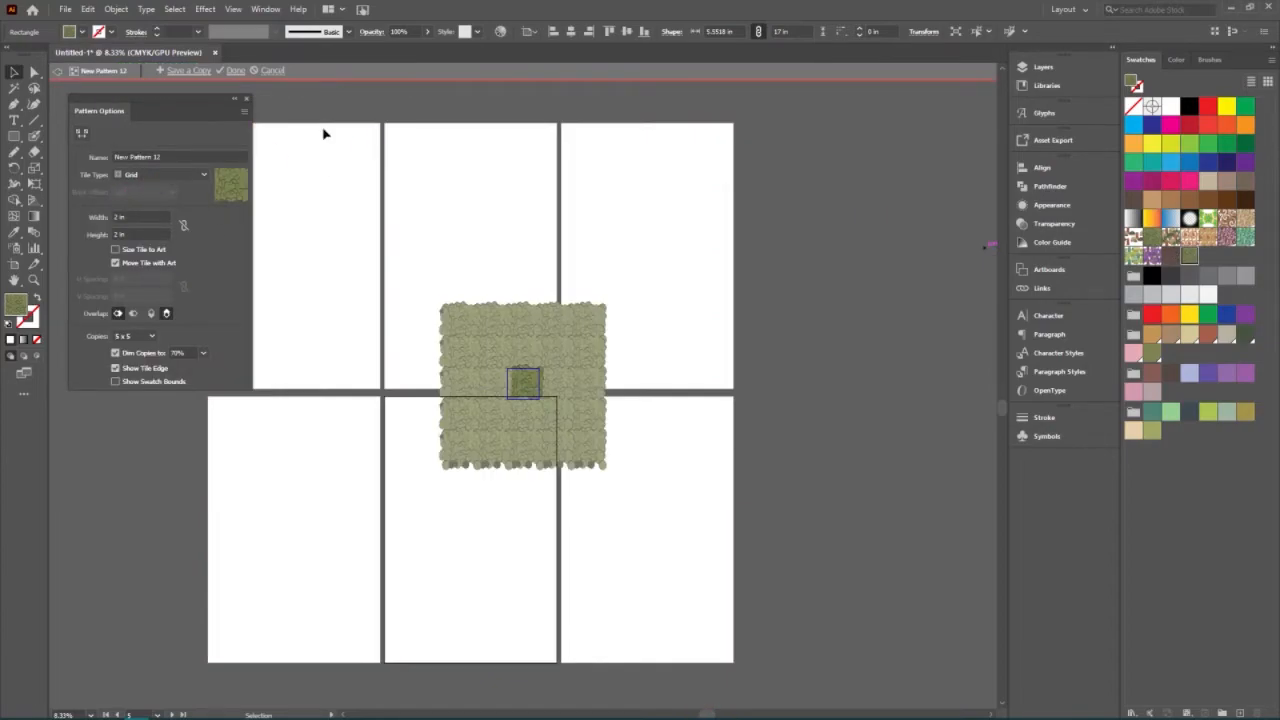
{"action": "left_click_drag", "start_coordinate": [431, 288], "coordinate": [607, 467]}
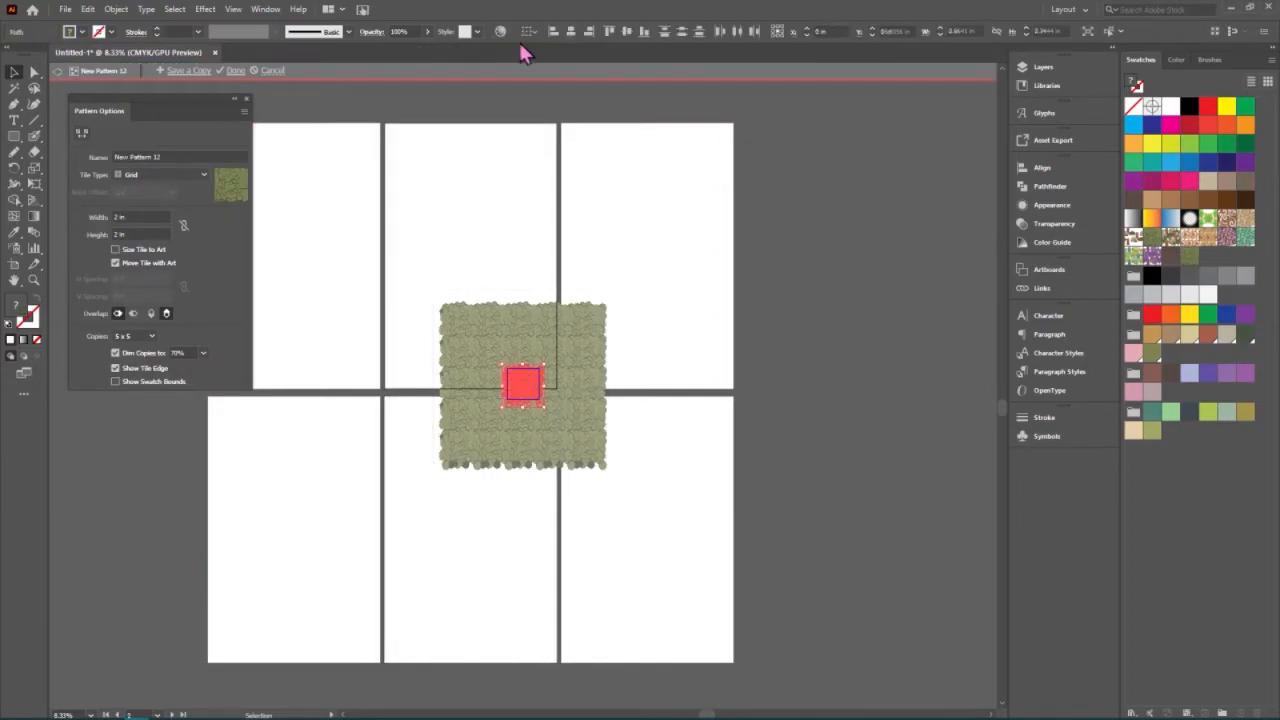
{"action": "left_click", "coordinate": [501, 31]}
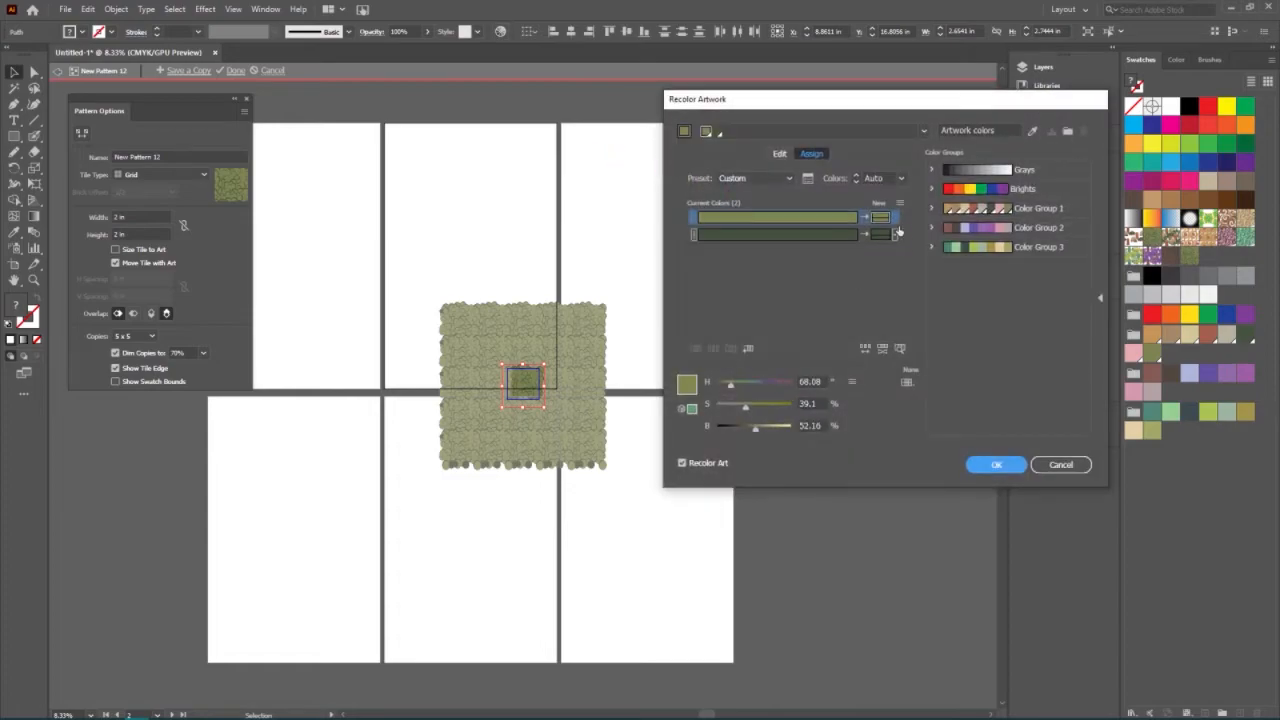
{"action": "left_click", "coordinate": [962, 251]}
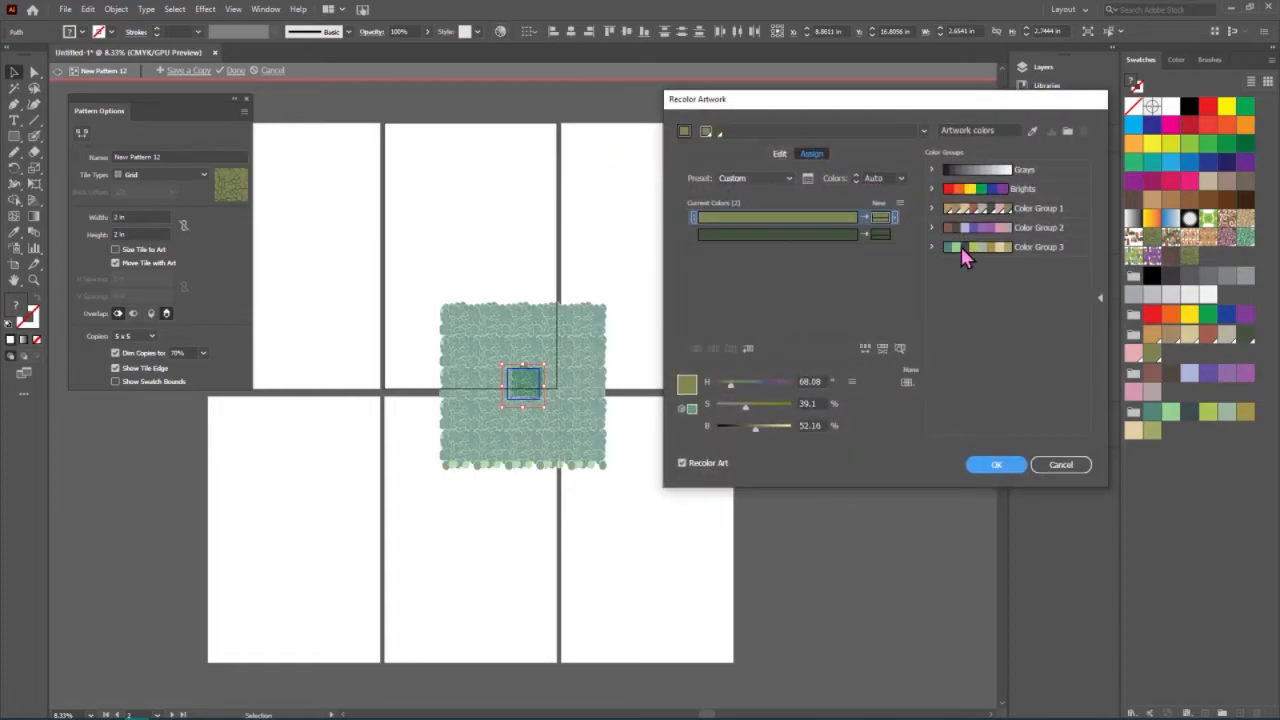
{"action": "left_click", "coordinate": [995, 466]}
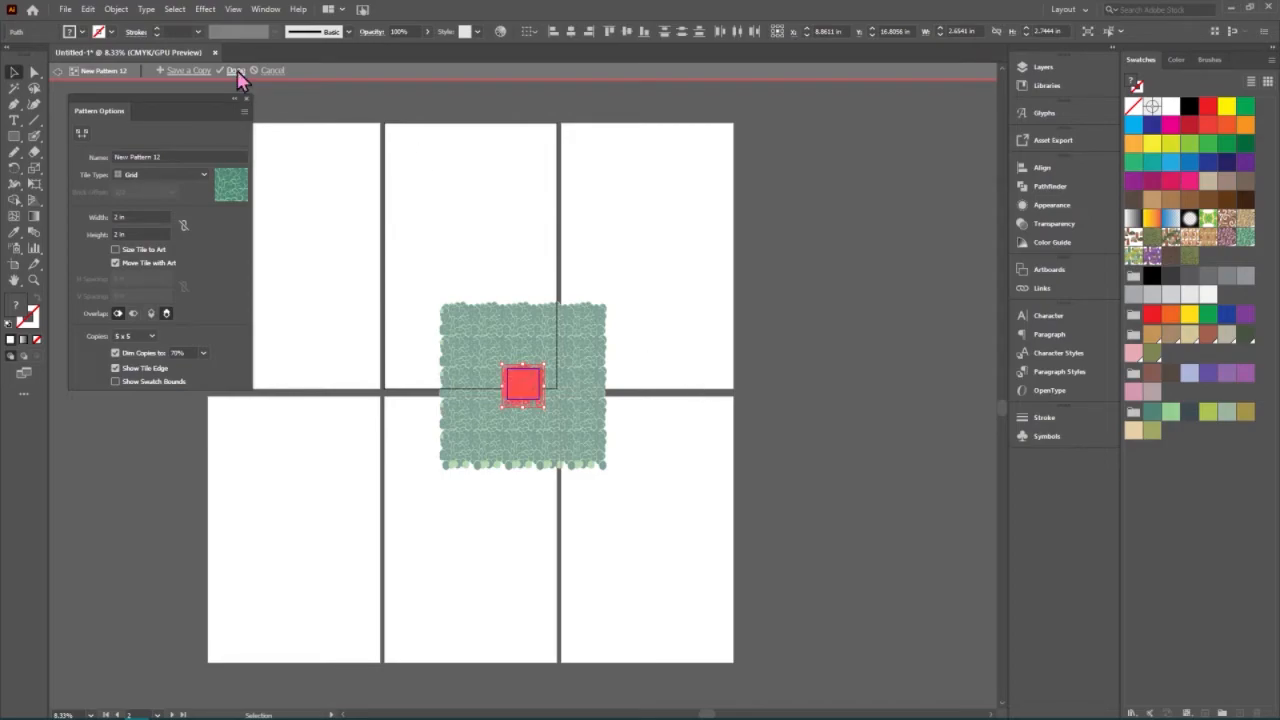
{"action": "left_click", "coordinate": [234, 71]}
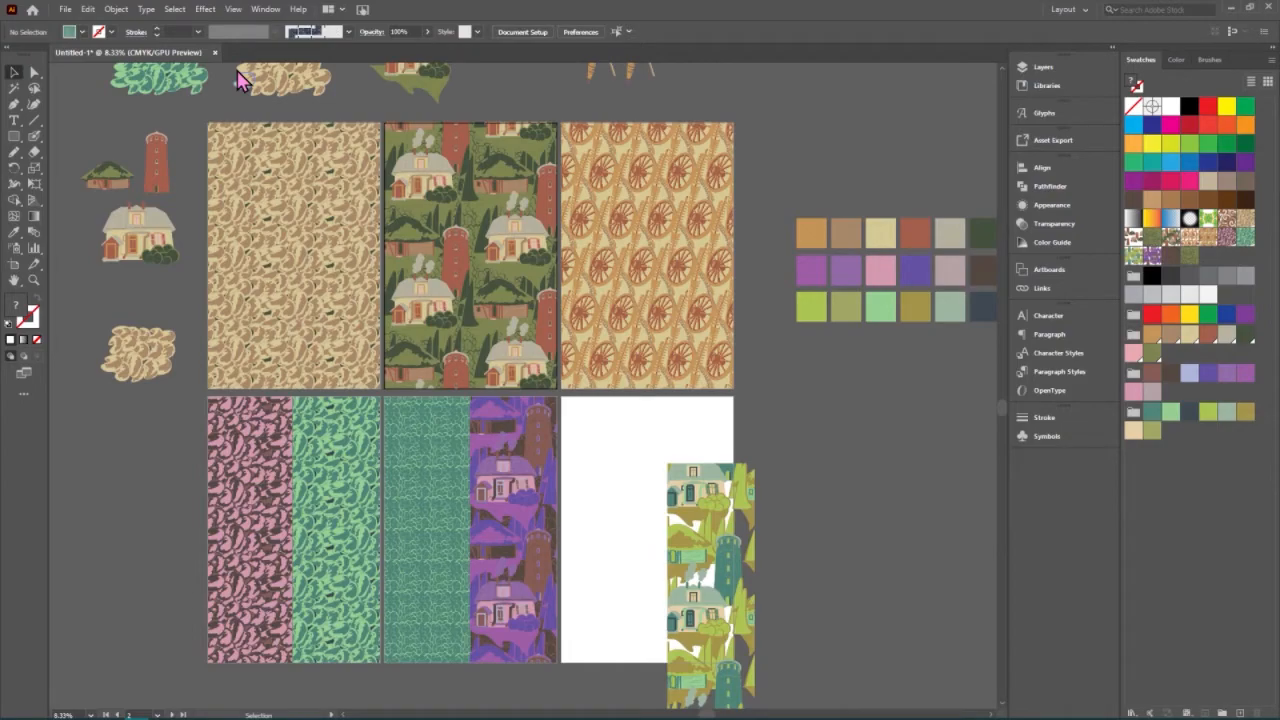
{"action": "left_click_drag", "start_coordinate": [708, 517], "coordinate": [424, 446]}
{"action": "left_click", "coordinate": [735, 462]}
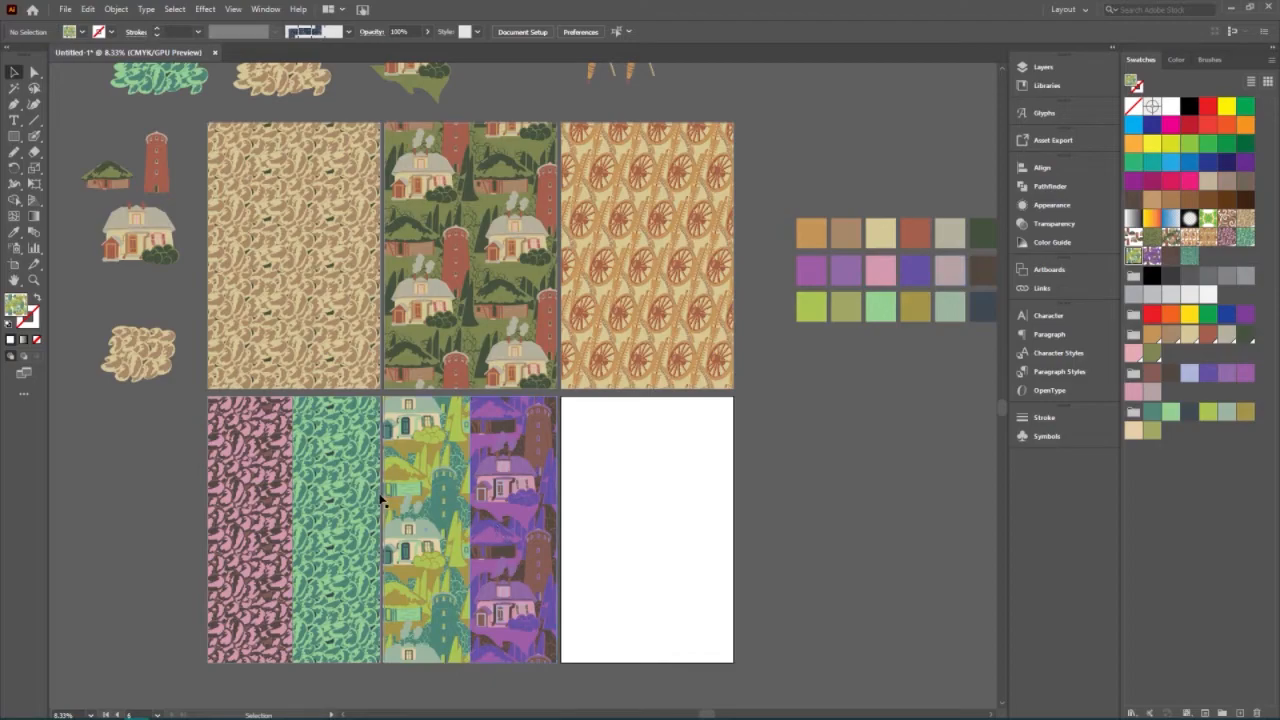
- Swap the green and pink leaf rectangles on the lower-left artboard, placing green on the left half and pink on the right
{"action": "left_click", "coordinate": [325, 511]}
{"action": "left_click_drag", "start_coordinate": [334, 523], "coordinate": [131, 539]}
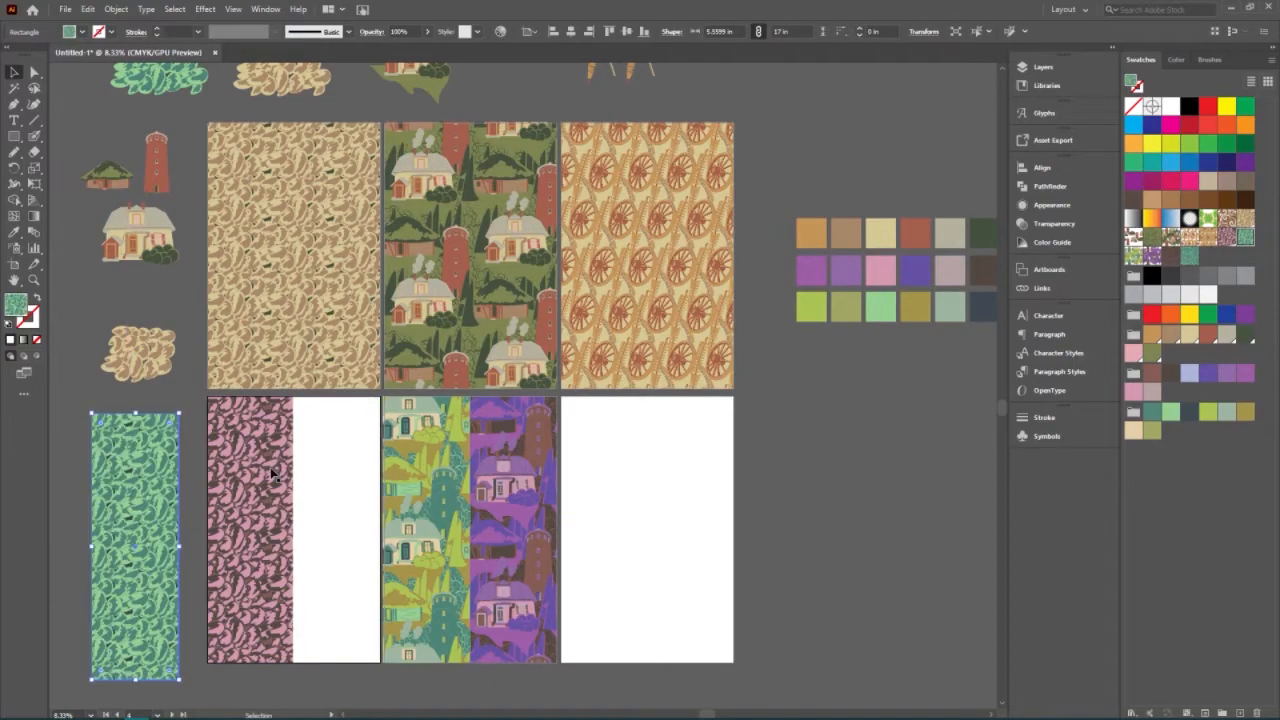
{"action": "left_click_drag", "start_coordinate": [329, 477], "coordinate": [359, 476]}
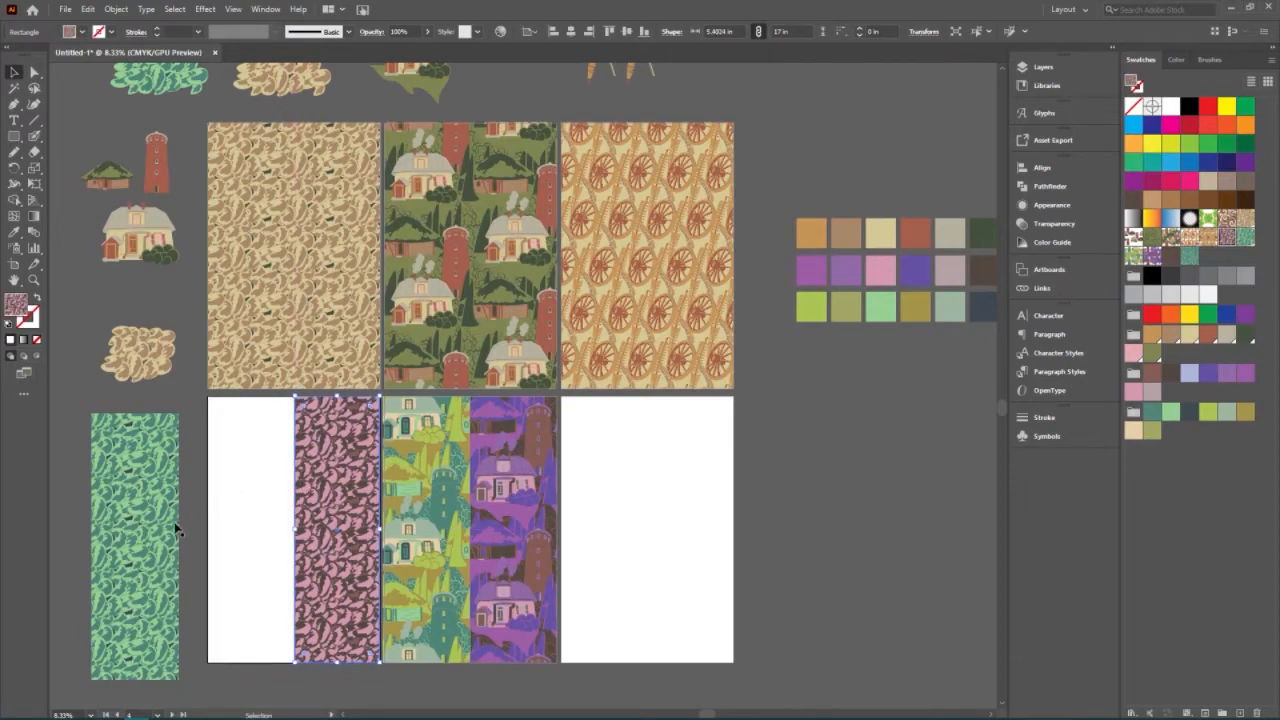
{"action": "left_click_drag", "start_coordinate": [219, 508], "coordinate": [290, 510]}
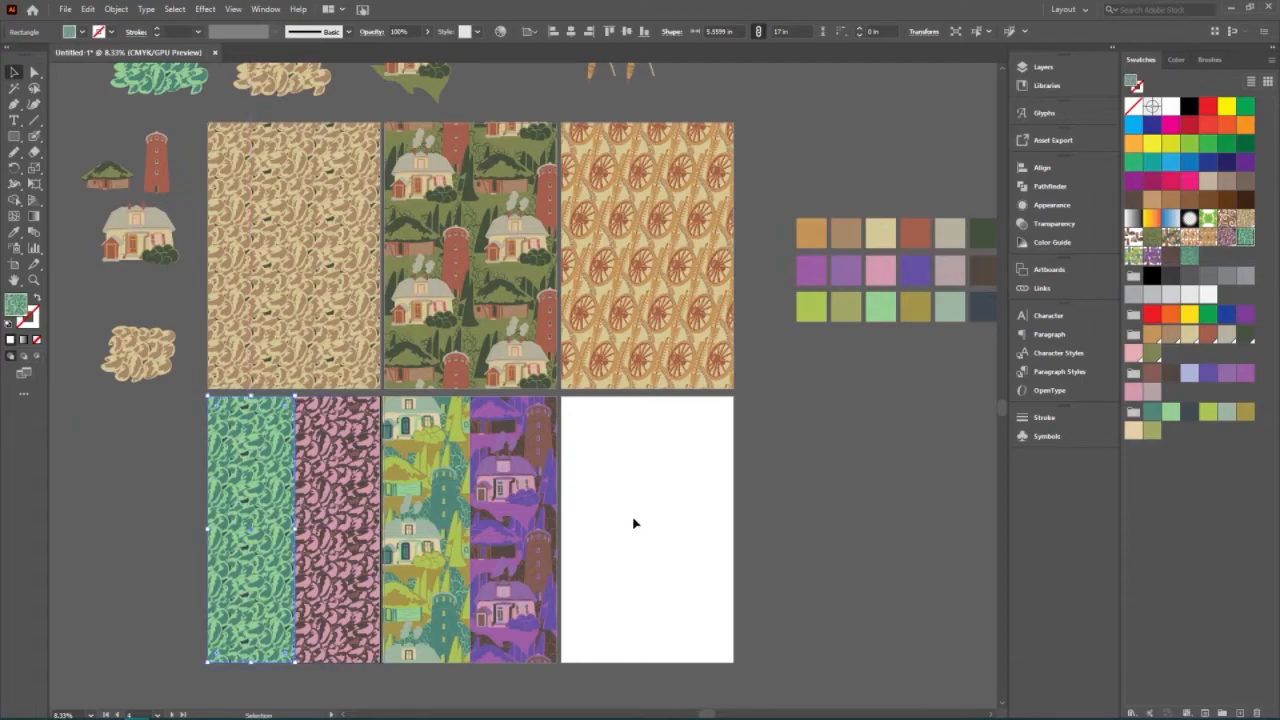
{"action": "left_click", "coordinate": [772, 487]}
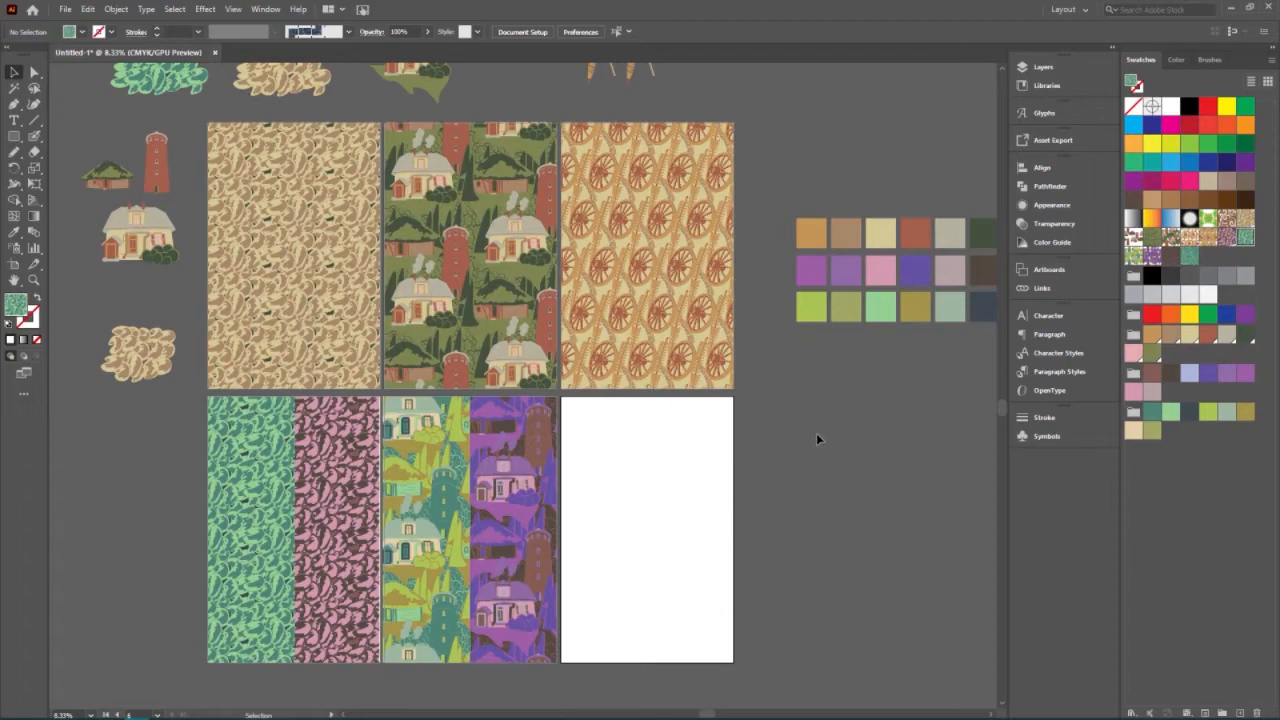
- Duplicate the orange wagon-wheel and wheat motif twice, placing the copies side by side in the empty space to its right
{"action": "scroll", "coordinate": [816, 433], "scroll_direction": "up", "scroll_amount": 5}
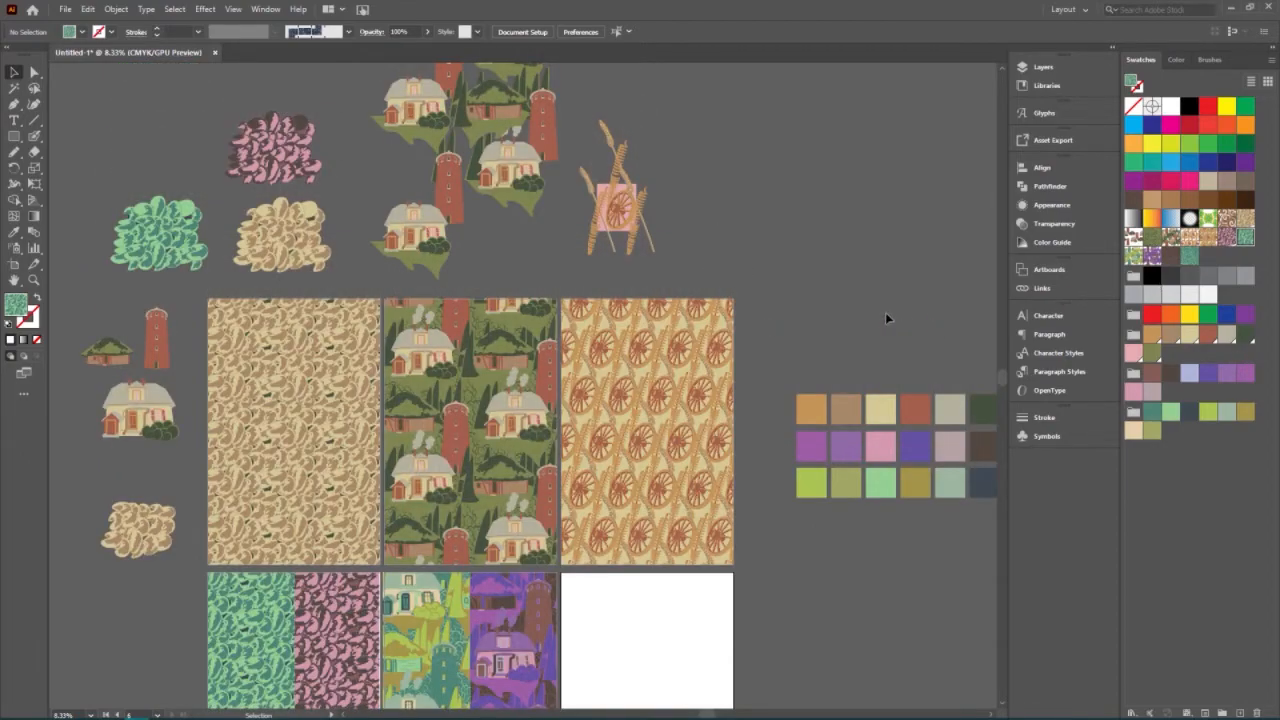
{"action": "scroll", "coordinate": [851, 305], "scroll_direction": "down", "scroll_amount": 1}
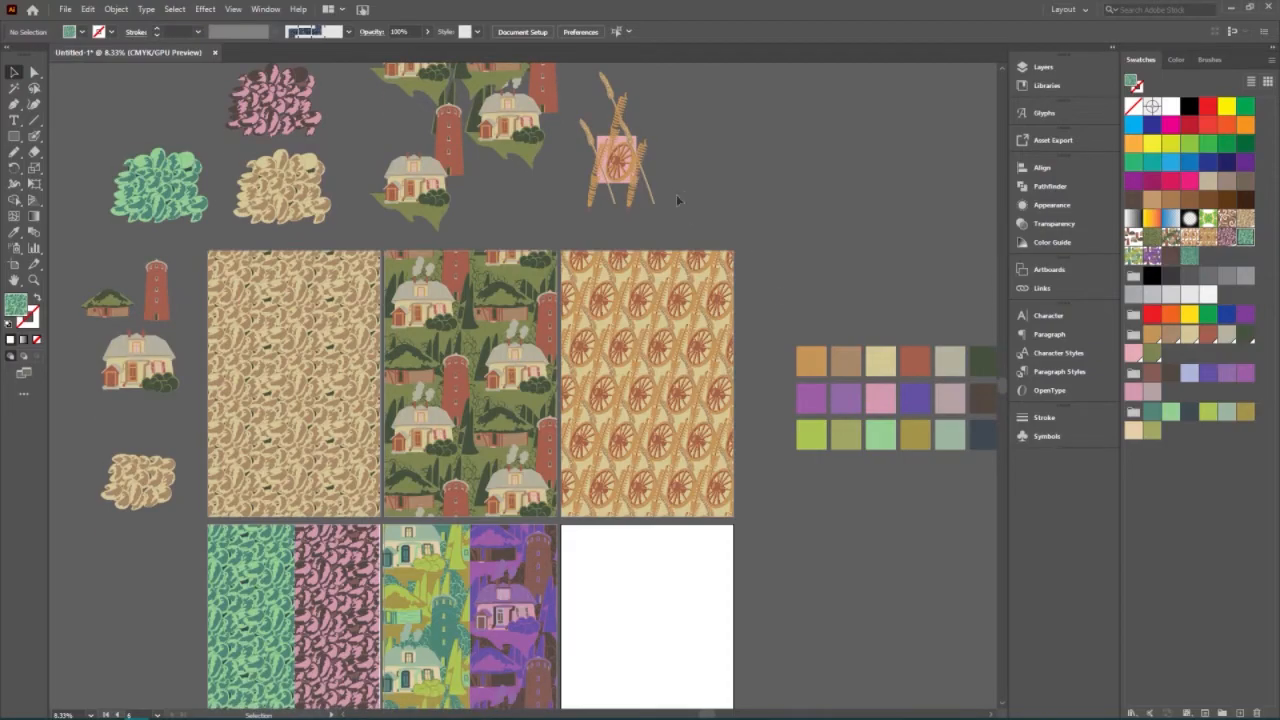
{"action": "left_click_drag", "start_coordinate": [568, 91], "coordinate": [875, 172]}
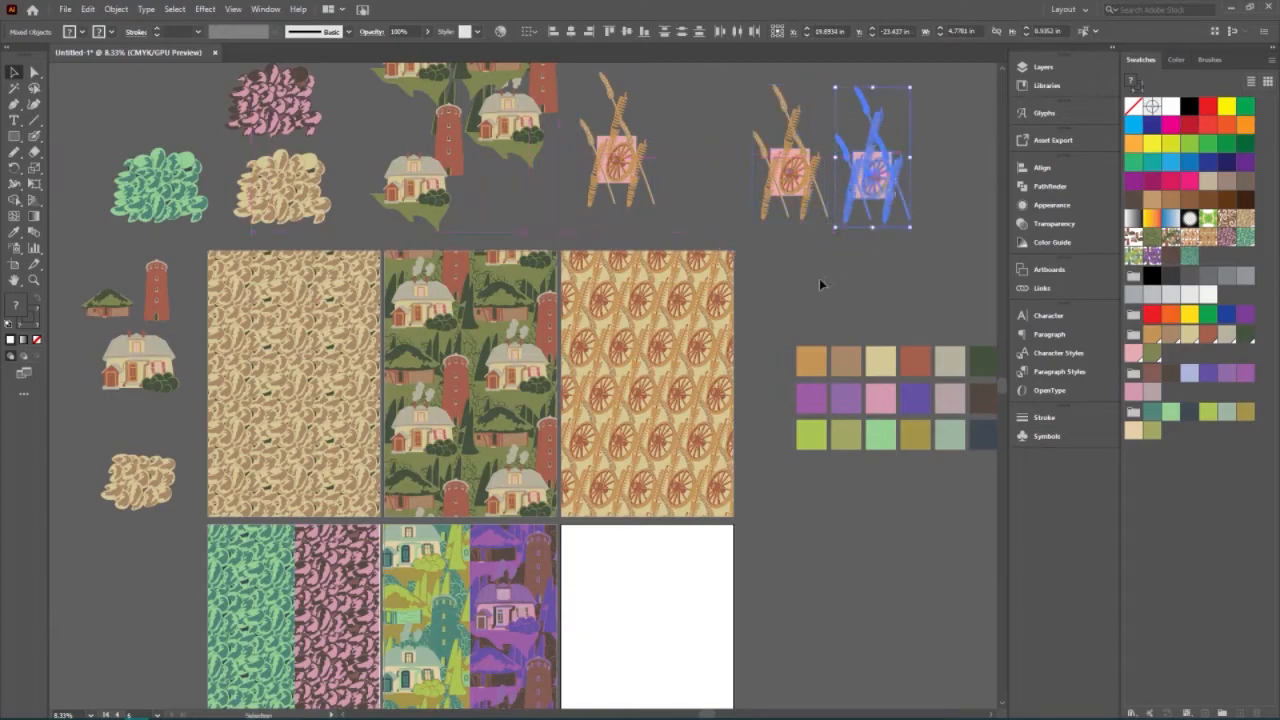
{"action": "left_click", "coordinate": [820, 280]}
- Recolor the left copy of the wagon-wheel motif with Color Group 2 in Recolor Artwork
{"action": "left_click_drag", "start_coordinate": [756, 84], "coordinate": [822, 325]}
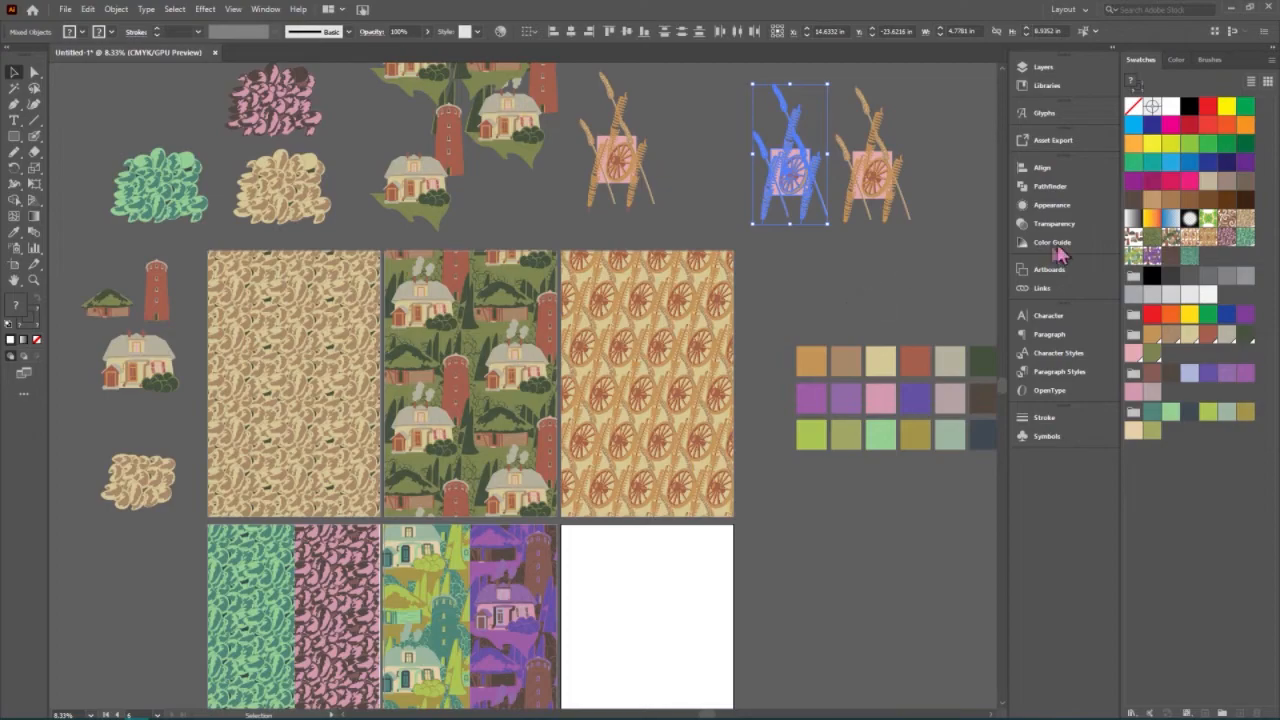
{"action": "left_click_drag", "start_coordinate": [765, 193], "coordinate": [276, 114]}
{"action": "left_click", "coordinate": [500, 33]}
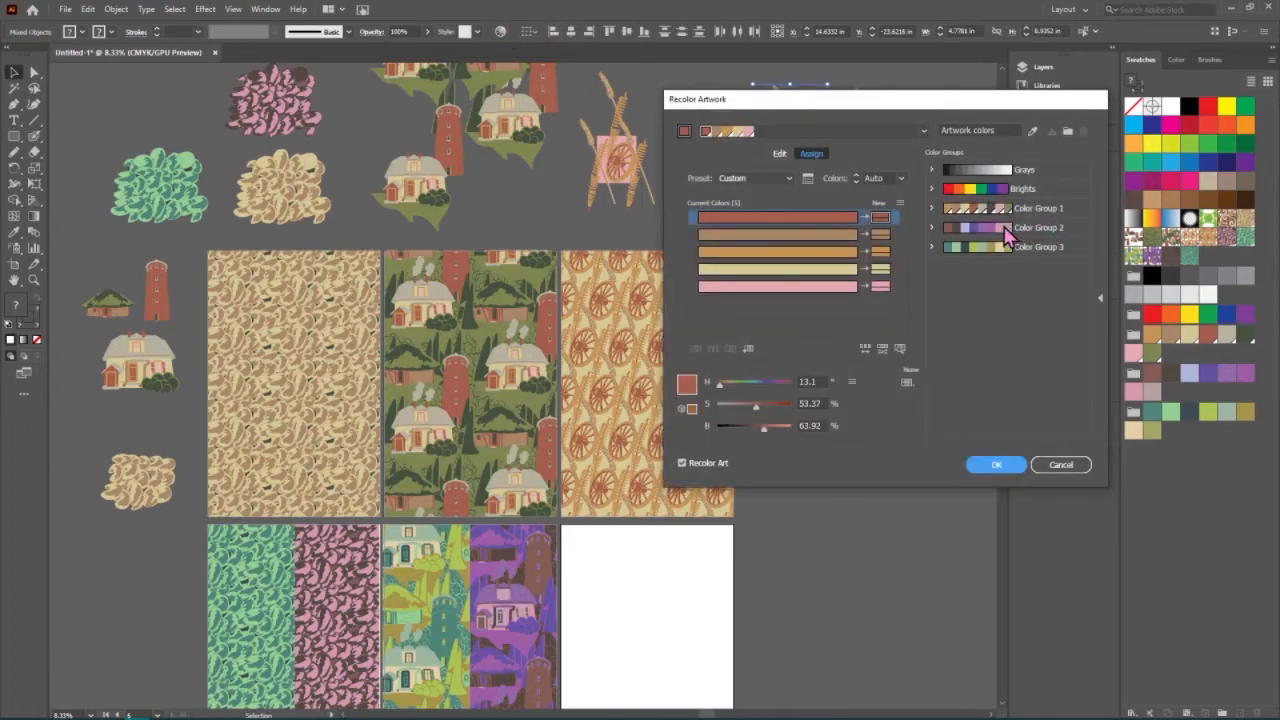
{"action": "left_click", "coordinate": [1005, 232]}
{"action": "left_click_drag", "start_coordinate": [843, 104], "coordinate": [1184, 103]}
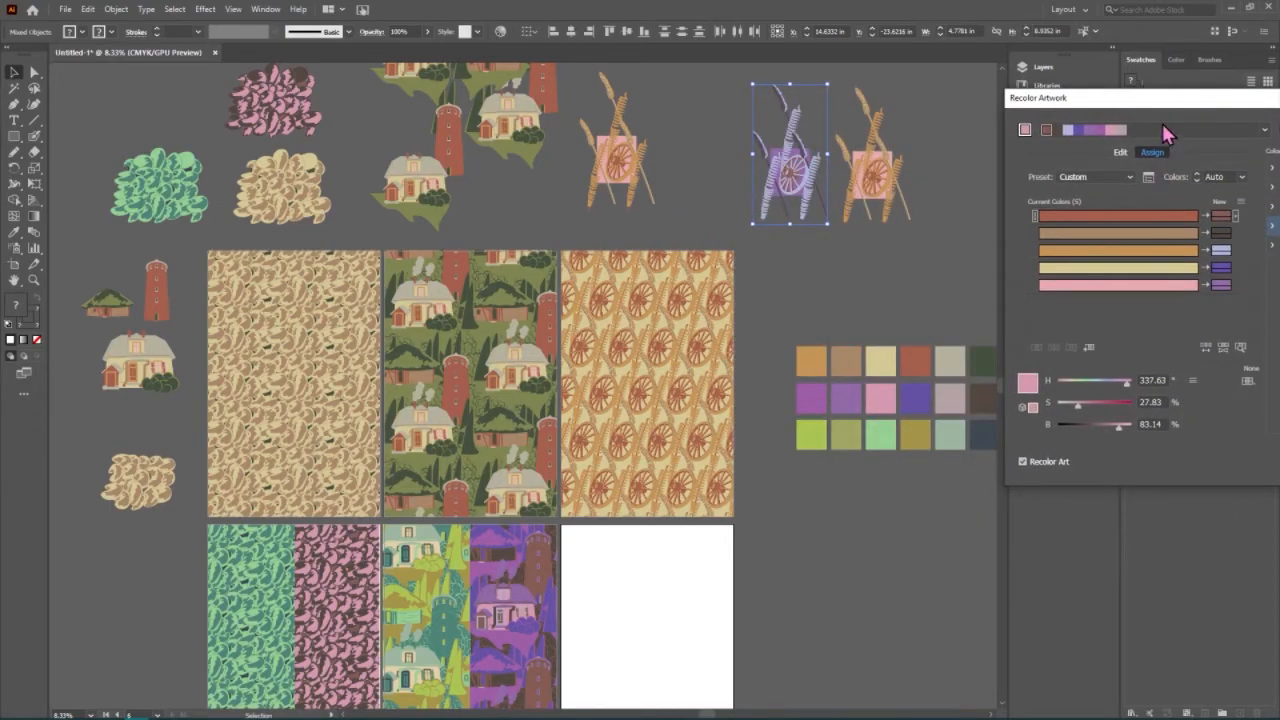
{"action": "left_click_drag", "start_coordinate": [1150, 107], "coordinate": [1085, 76]}
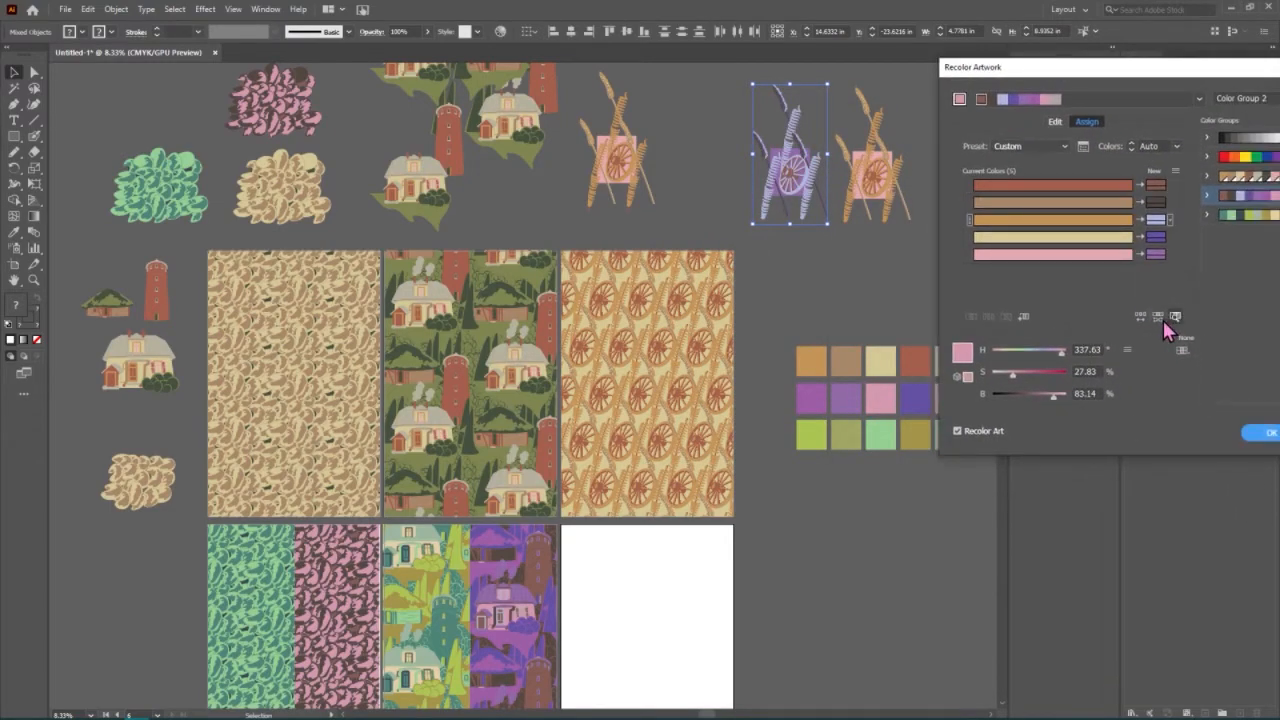
{"action": "left_click", "coordinate": [1266, 432]}
- Recolor the right wagon-wheel copy with Color Group 3 in a randomized color order, without saving changes to the group
{"action": "left_click_drag", "start_coordinate": [772, 90], "coordinate": [837, 86]}
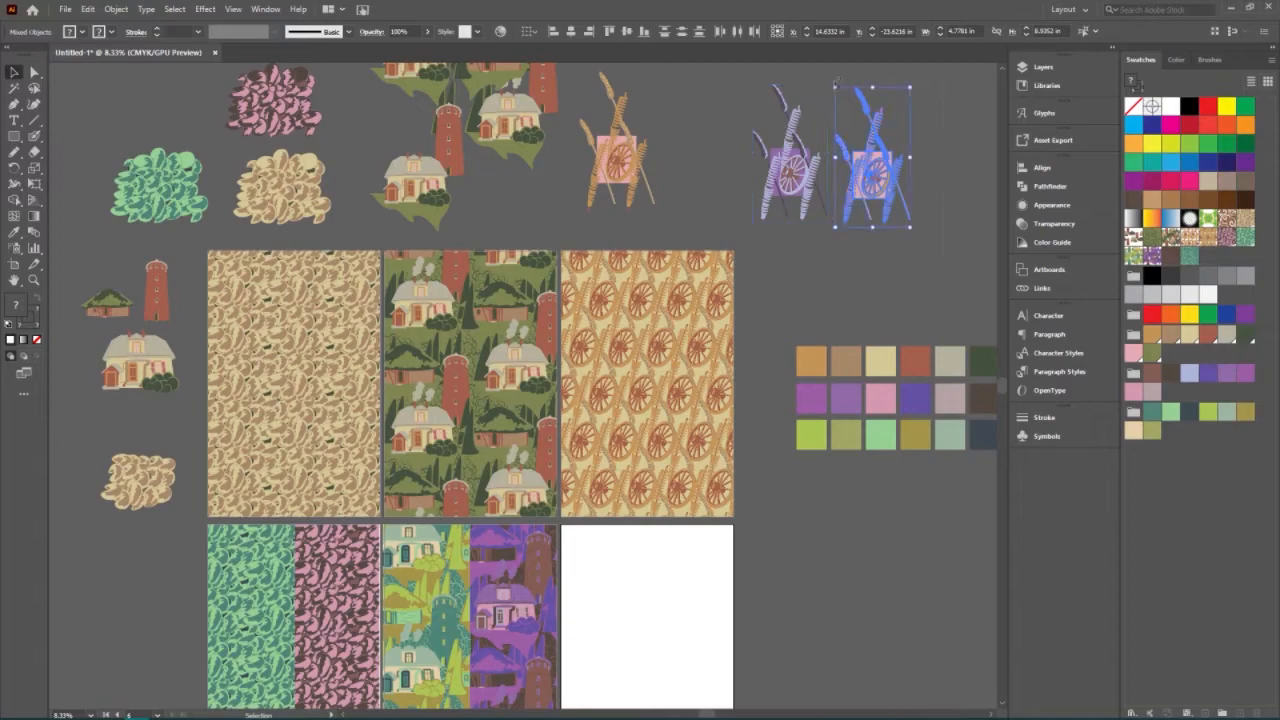
{"action": "left_click", "coordinate": [501, 32]}
{"action": "left_click", "coordinate": [1230, 216]}
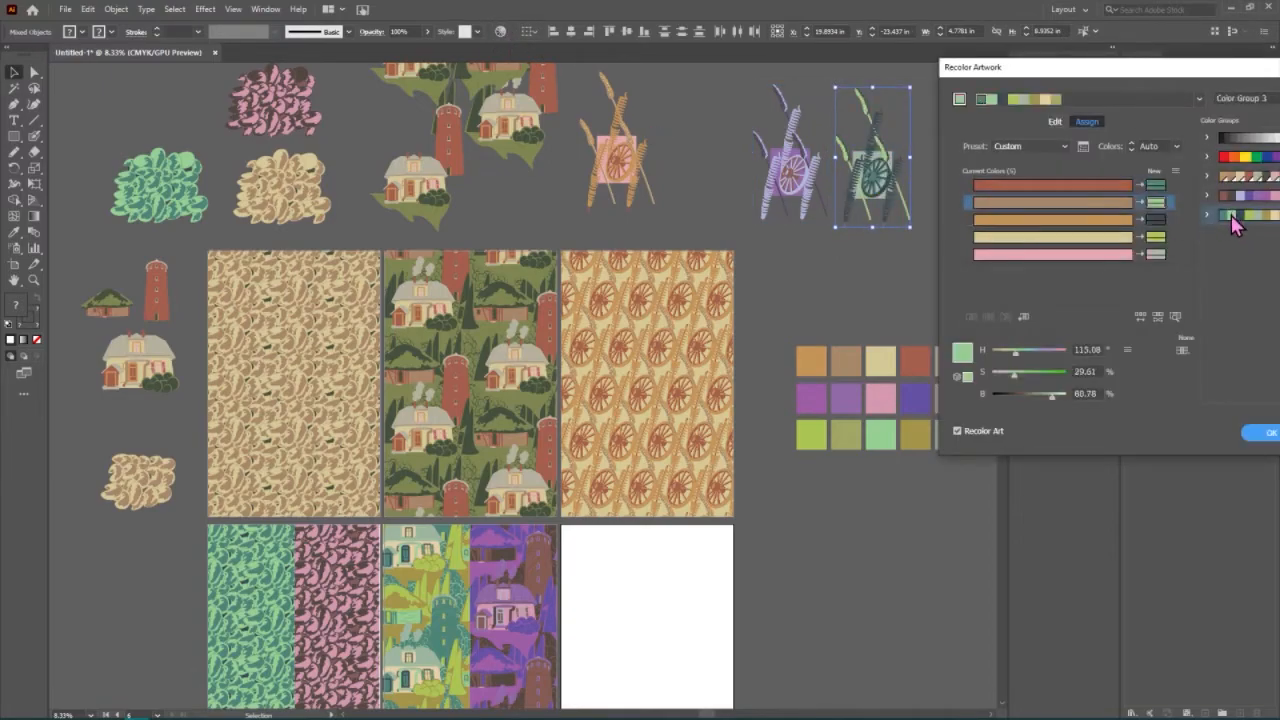
{"action": "left_click", "coordinate": [1141, 316]}
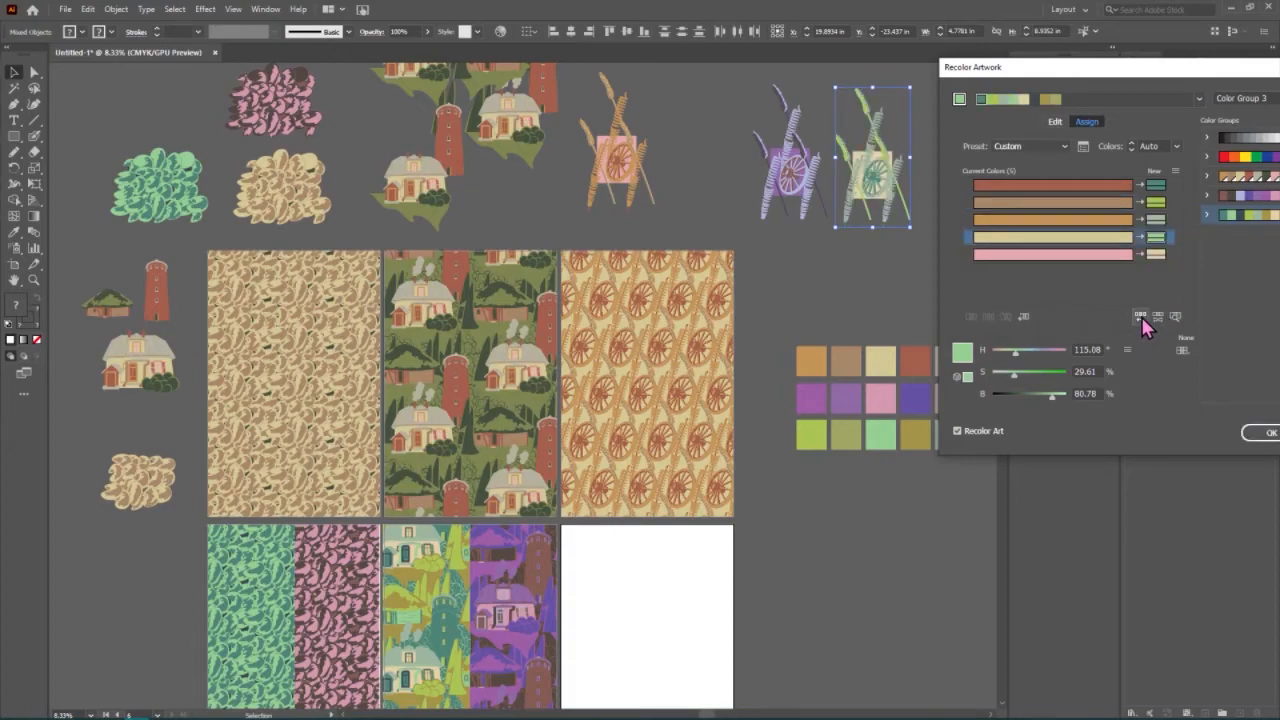
{"action": "left_click", "coordinate": [1262, 435]}
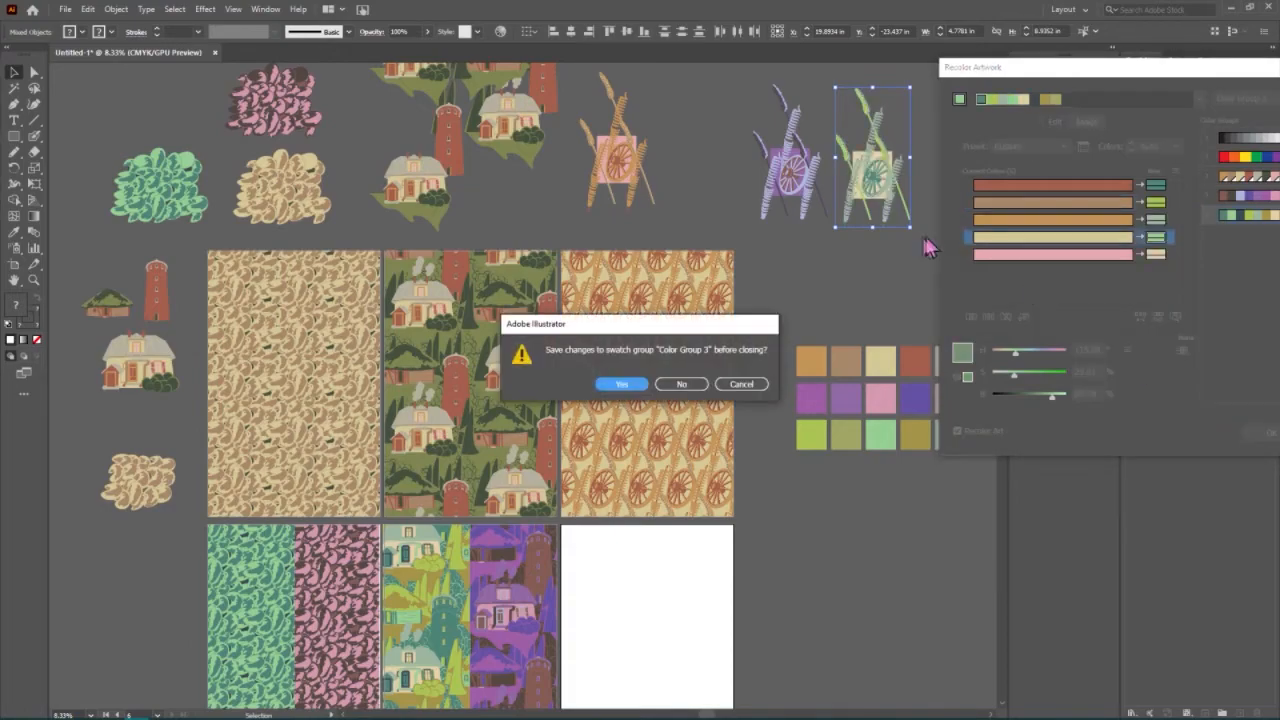
{"action": "left_click", "coordinate": [682, 385]}
{"action": "left_click", "coordinate": [952, 269]}
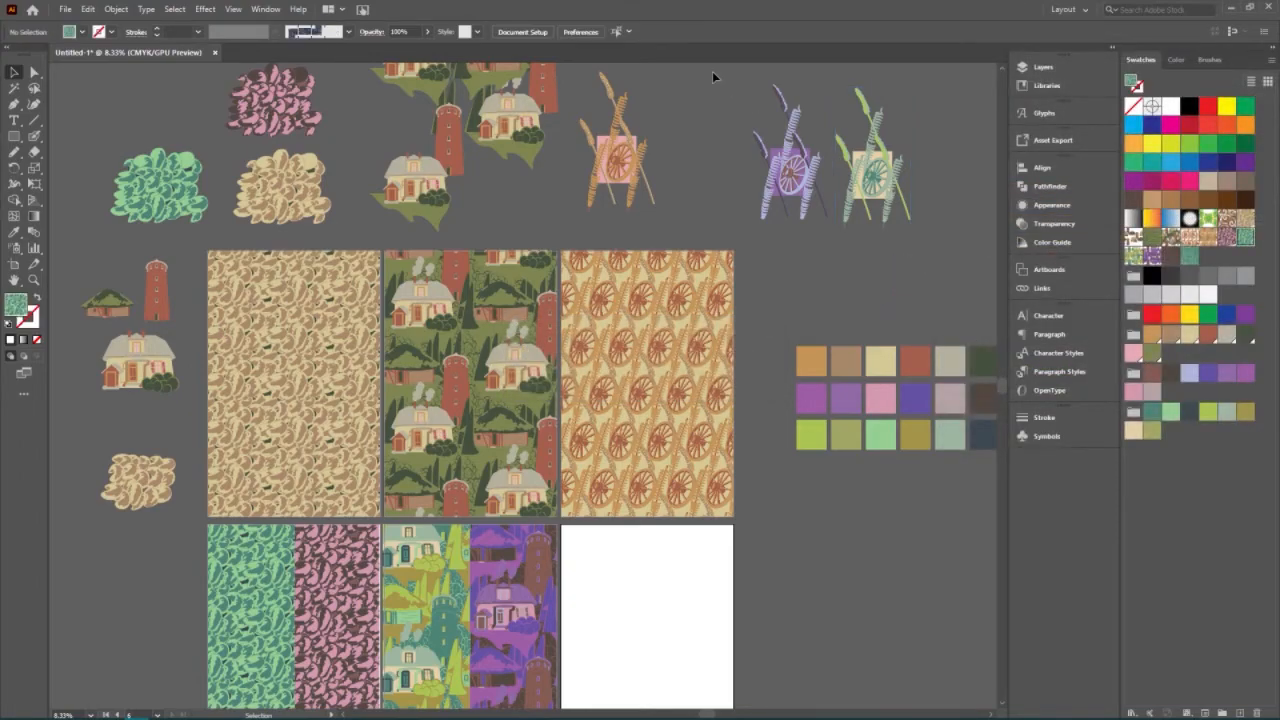
- Make a new pattern swatch from the green wagon-wheel motif copy
{"action": "scroll", "coordinate": [857, 305], "scroll_direction": "up", "scroll_amount": 3}
{"action": "left_click_drag", "start_coordinate": [839, 149], "coordinate": [880, 200]}
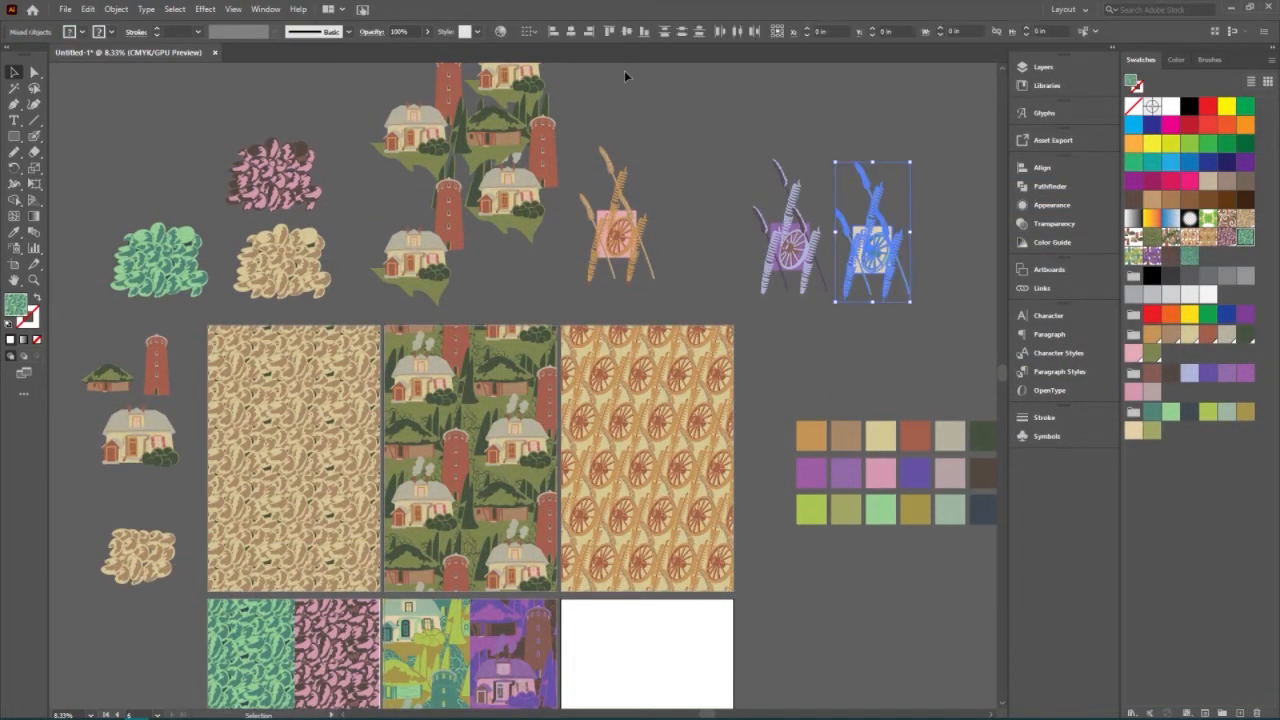
{"action": "left_click", "coordinate": [116, 9]}
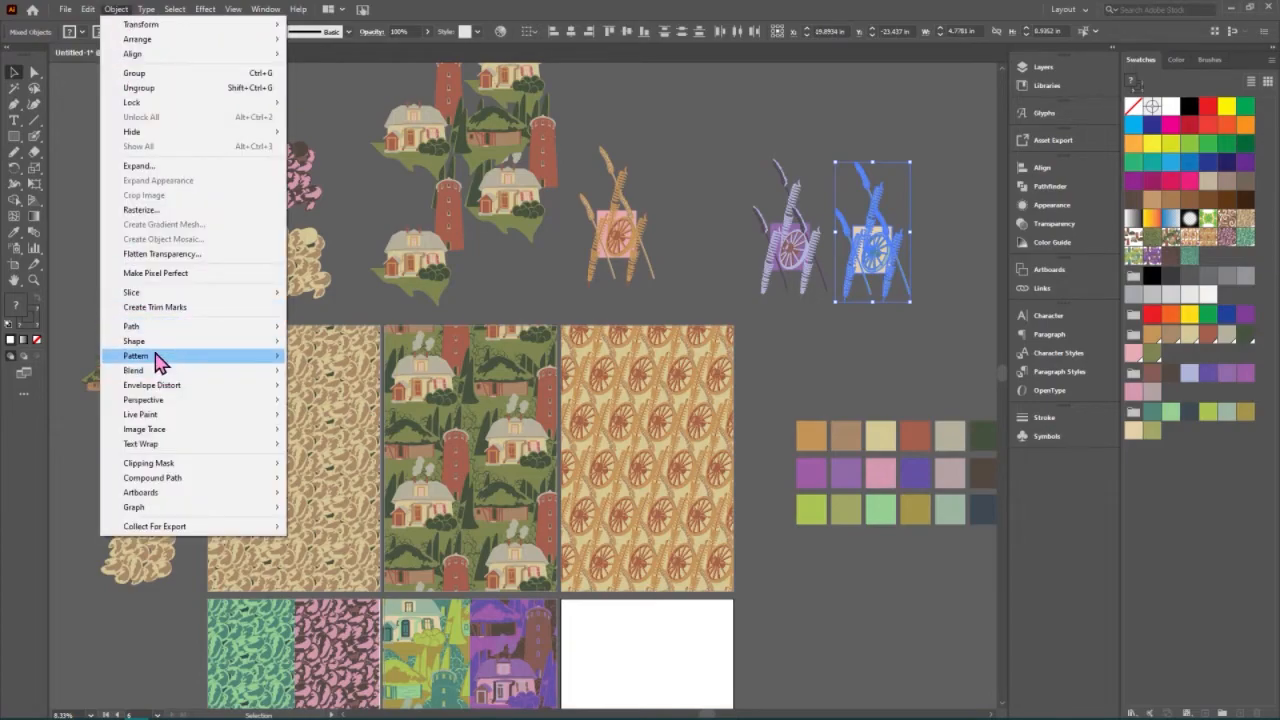
{"action": "mouse_move", "coordinate": [277, 357]}
{"action": "left_click", "coordinate": [337, 358]}
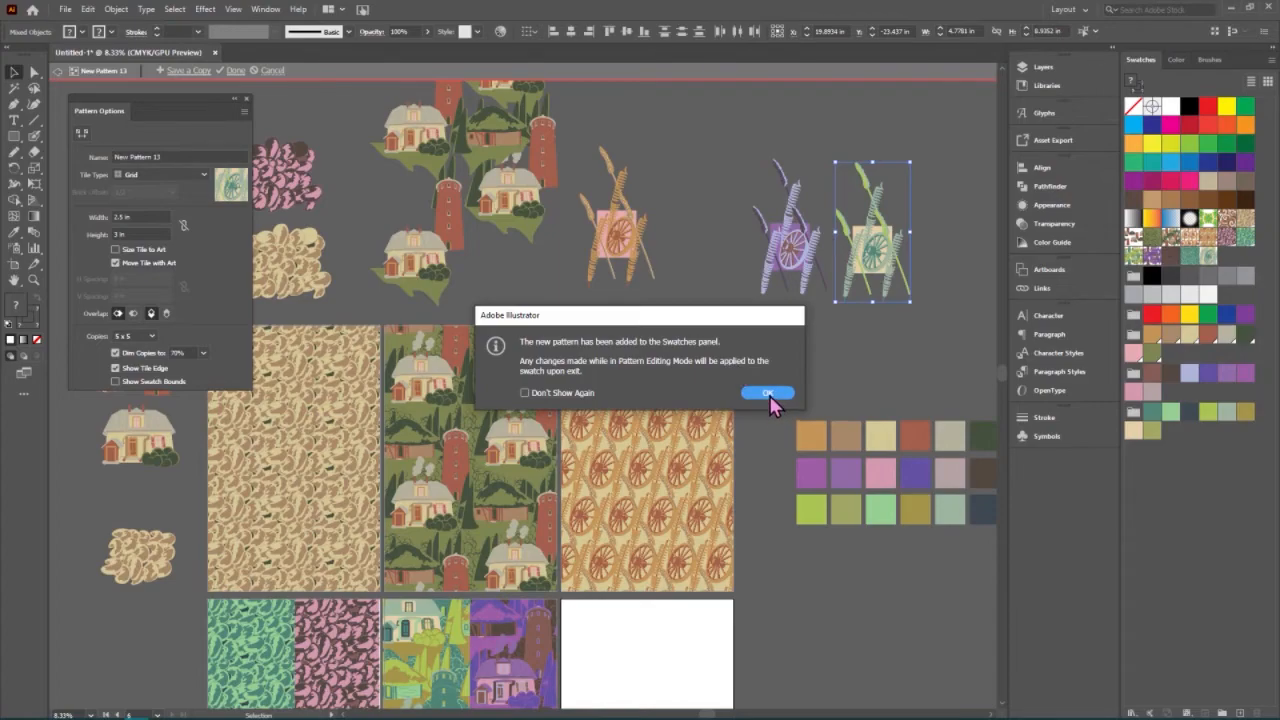
{"action": "left_click", "coordinate": [768, 393]}
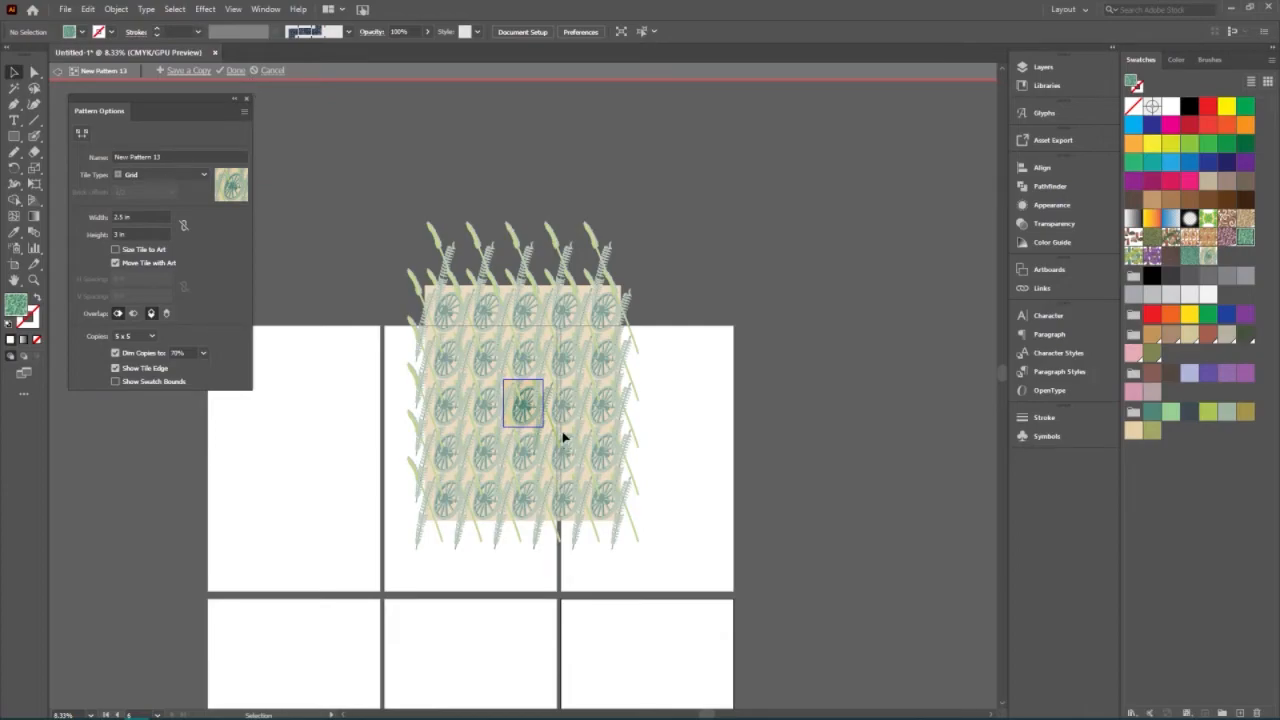
- Set the vertical tile overlap of the green wagon-wheel pattern to Bottom in Front
{"action": "key", "text": "ctrl+equal"}
{"action": "key", "text": "ctrl+equal"}
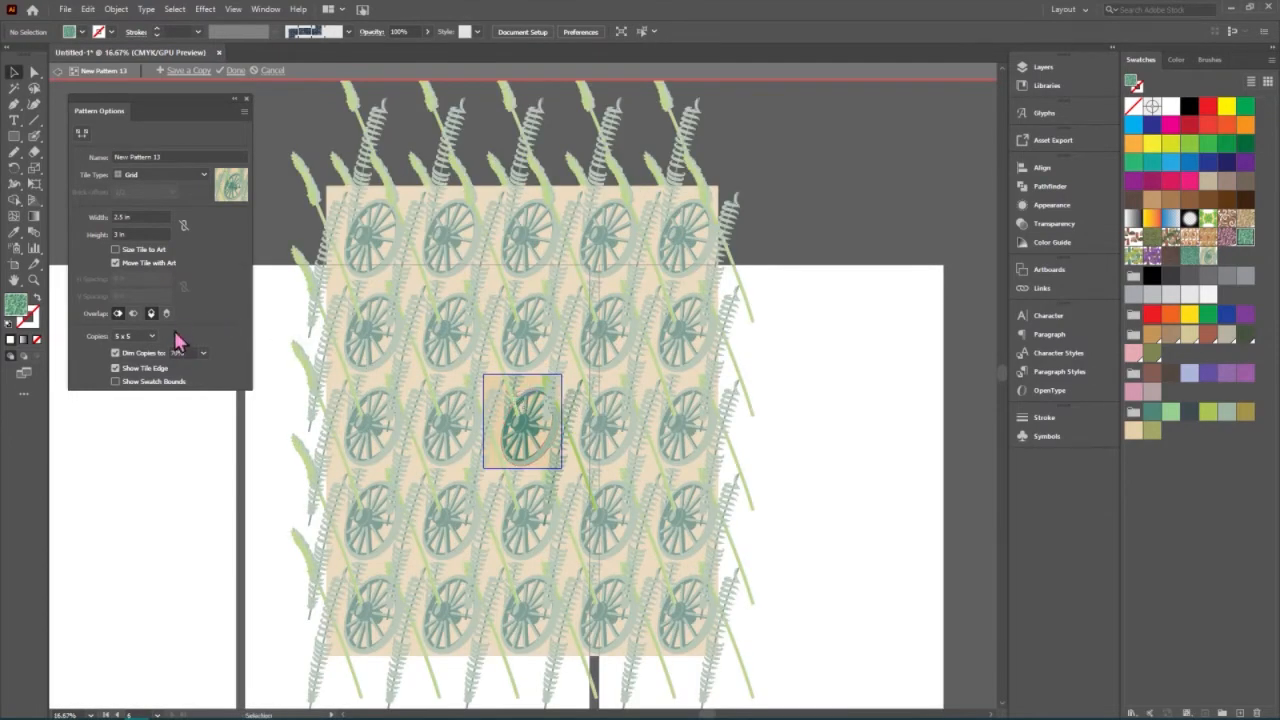
{"action": "left_click", "coordinate": [167, 313]}
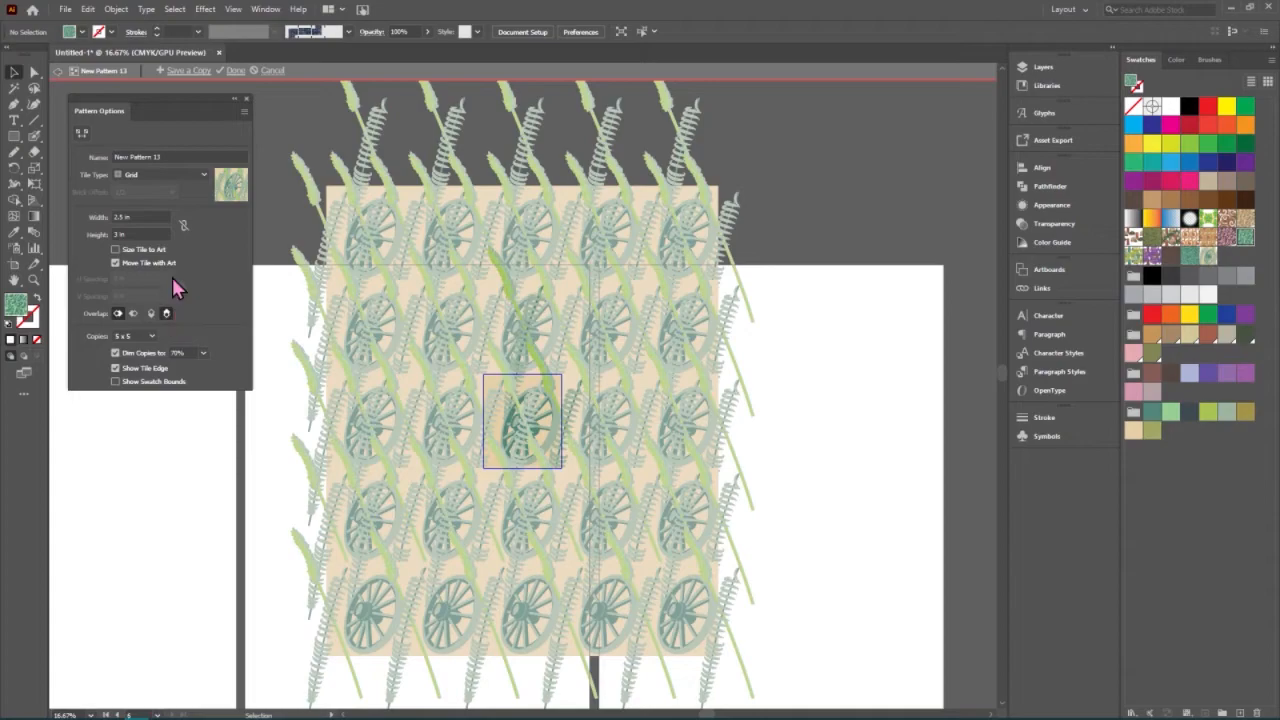
- Set the green wagon-wheel pattern's tile type to Brick by Row and finish editing the pattern
{"action": "left_click", "coordinate": [235, 71]}
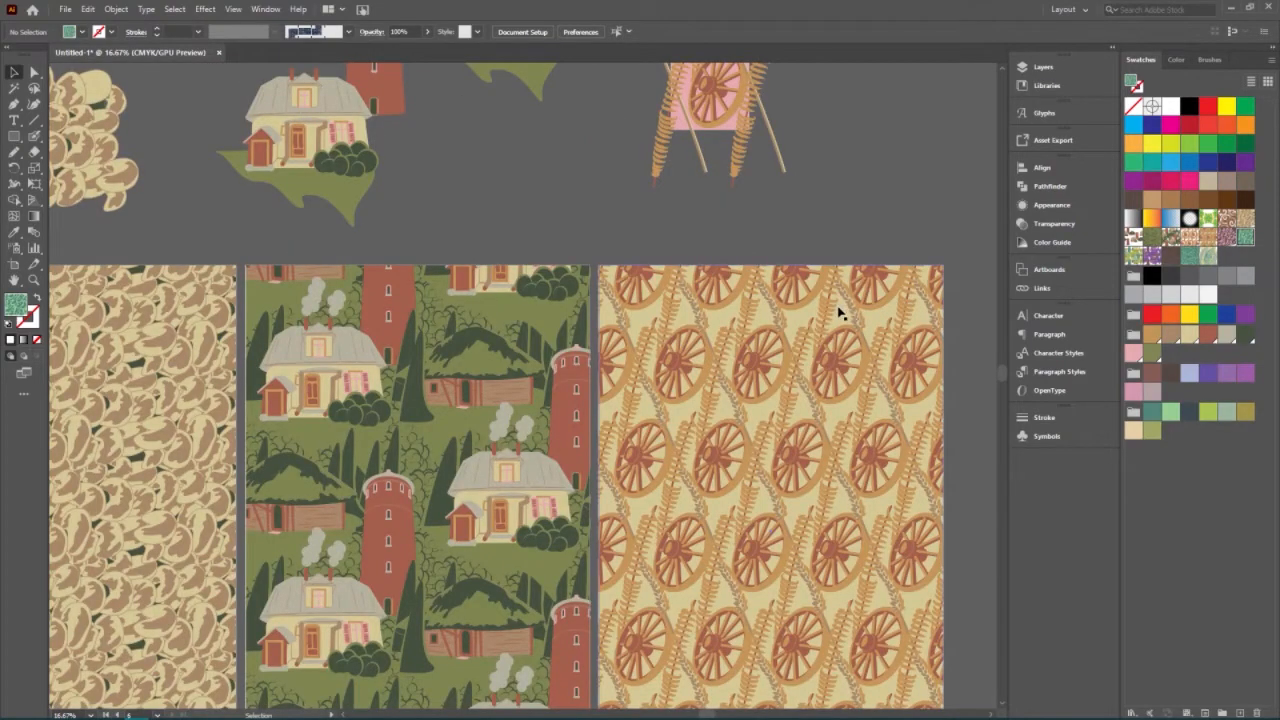
{"action": "scroll", "coordinate": [838, 313], "scroll_direction": "up", "scroll_amount": 2}
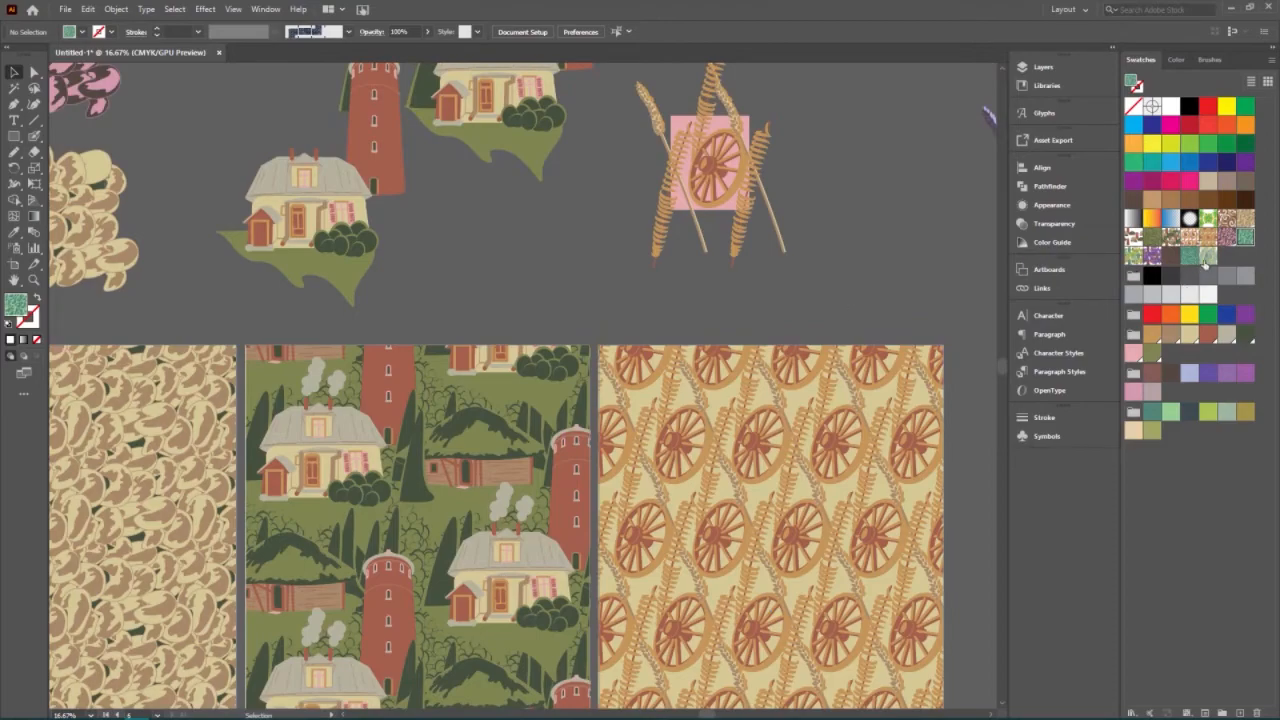
{"action": "double_click", "coordinate": [1208, 257]}
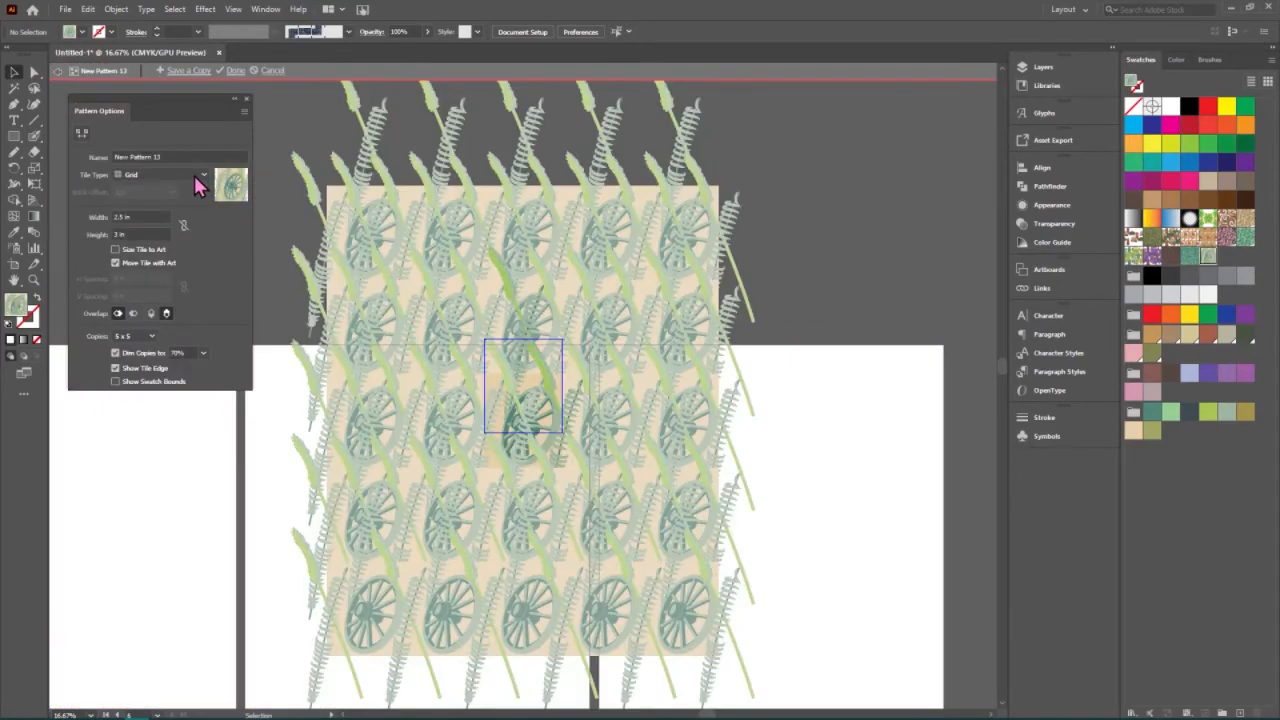
{"action": "left_click", "coordinate": [199, 182]}
{"action": "left_click", "coordinate": [173, 207]}
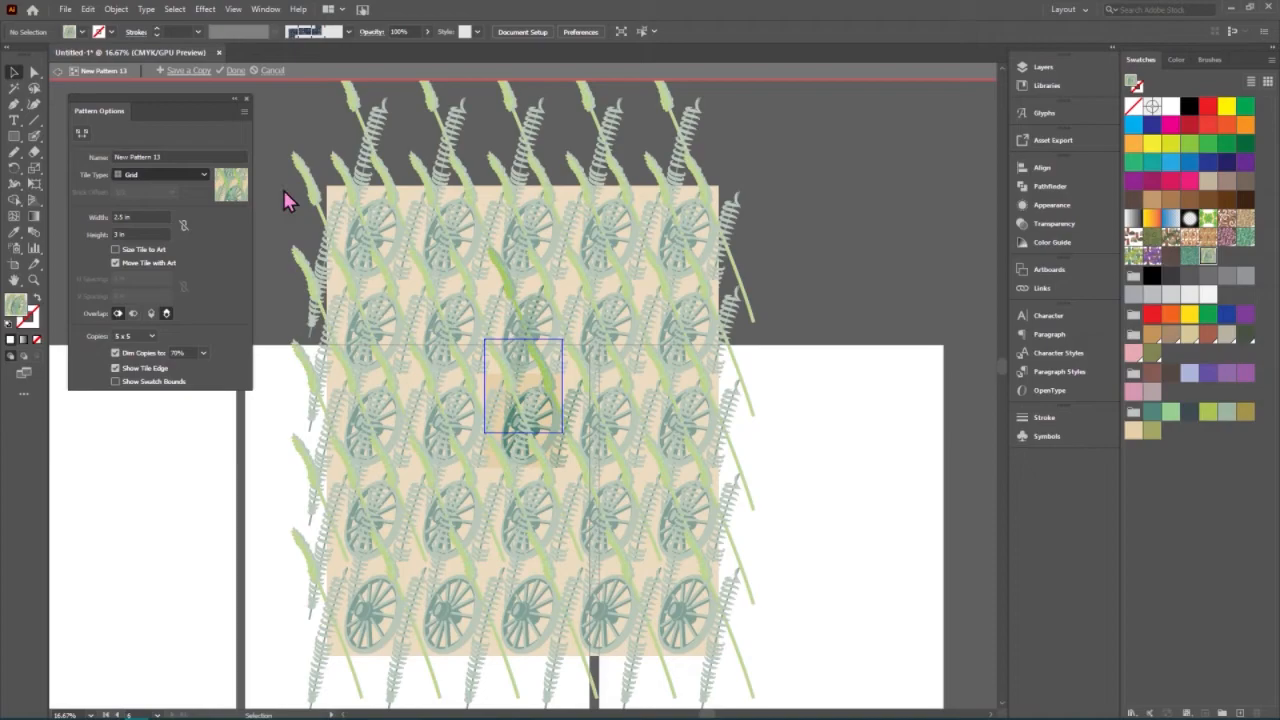
{"action": "left_click", "coordinate": [233, 71]}
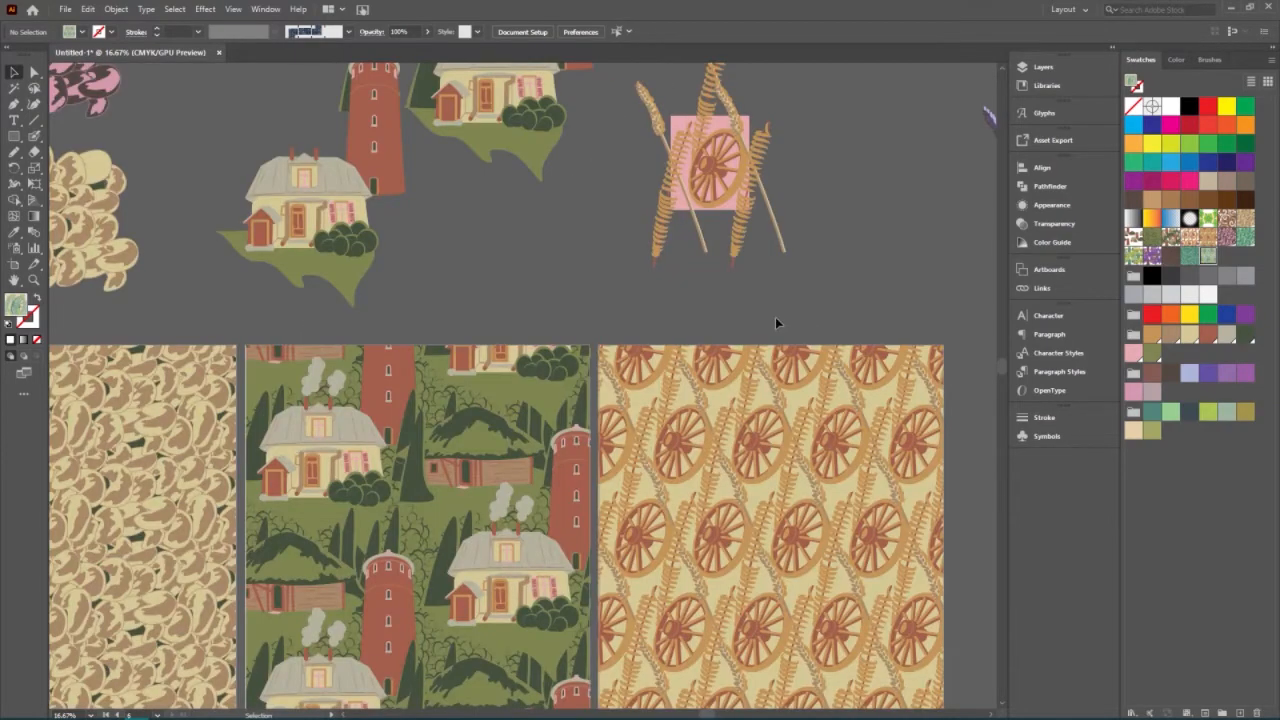
- Make a new pattern swatch from the purple wagon-wheel motif copy
{"action": "scroll", "coordinate": [835, 309], "scroll_direction": "up", "scroll_amount": 3}
{"action": "scroll", "coordinate": [835, 309], "scroll_direction": "right", "scroll_amount": 4}
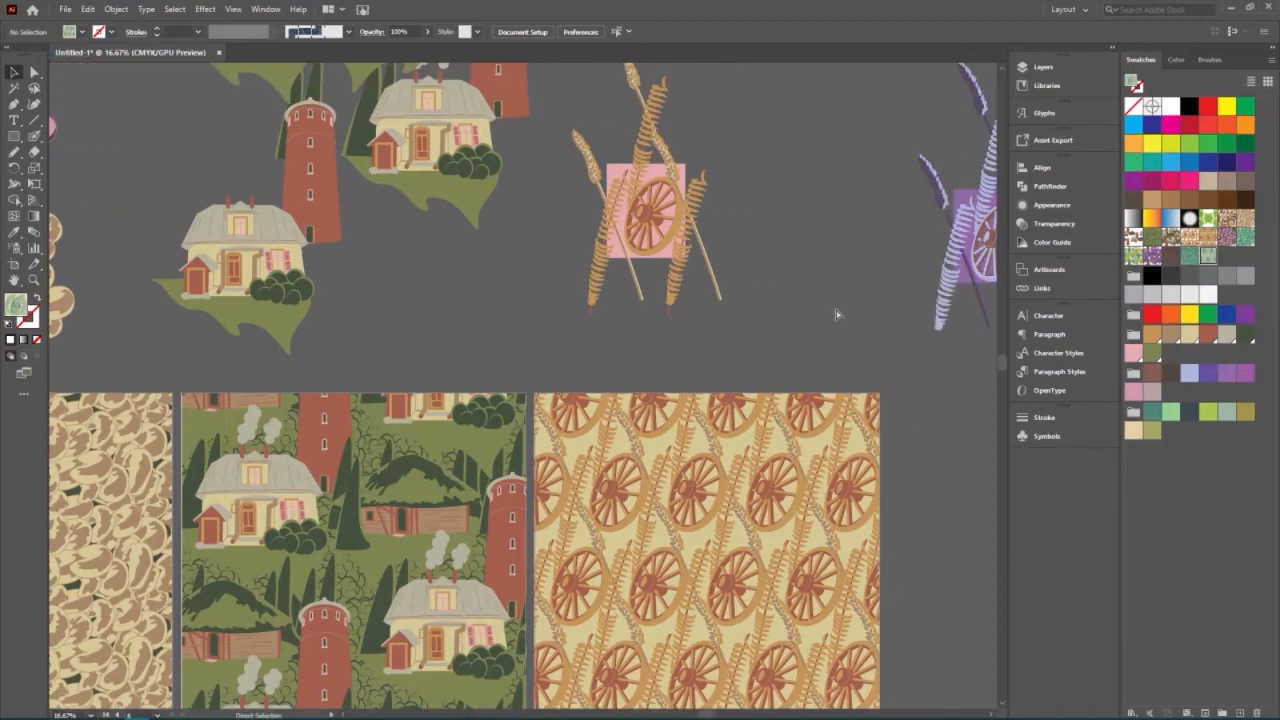
{"action": "scroll", "coordinate": [838, 314], "scroll_direction": "right", "scroll_amount": 4}
{"action": "left_click", "coordinate": [714, 105]}
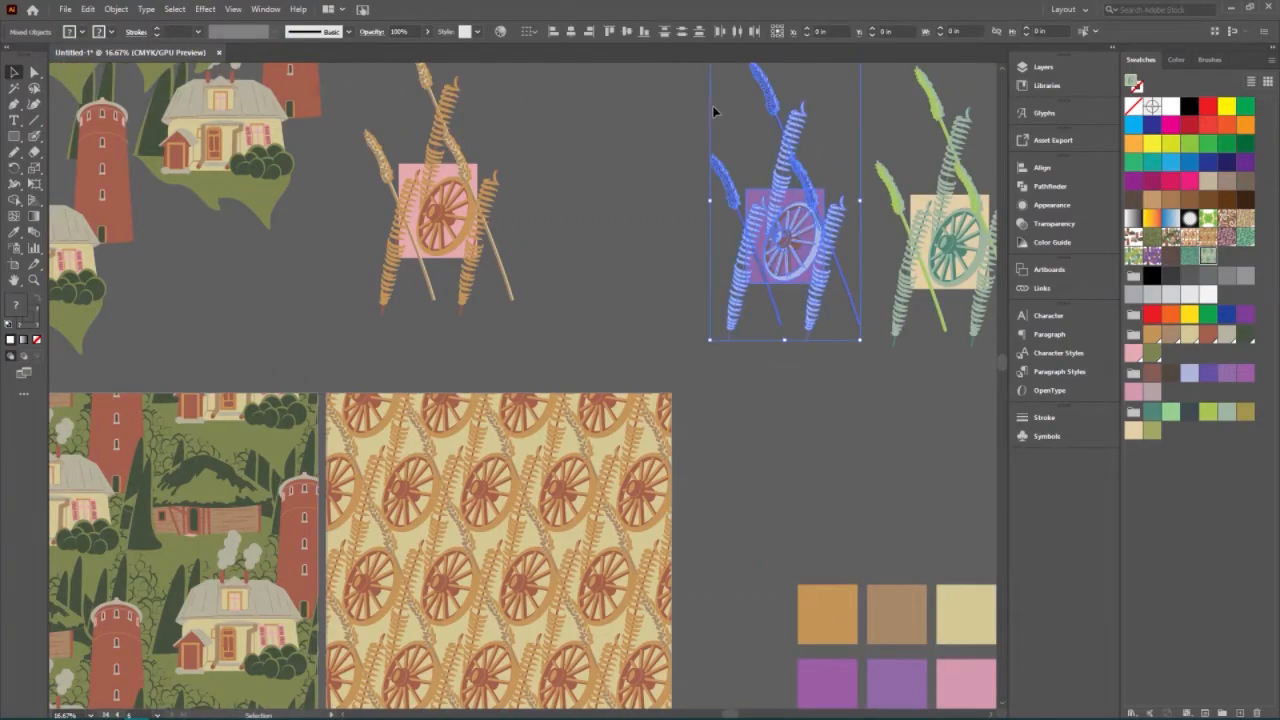
{"action": "left_click", "coordinate": [116, 9]}
{"action": "mouse_move", "coordinate": [202, 349]}
{"action": "left_click", "coordinate": [316, 357]}
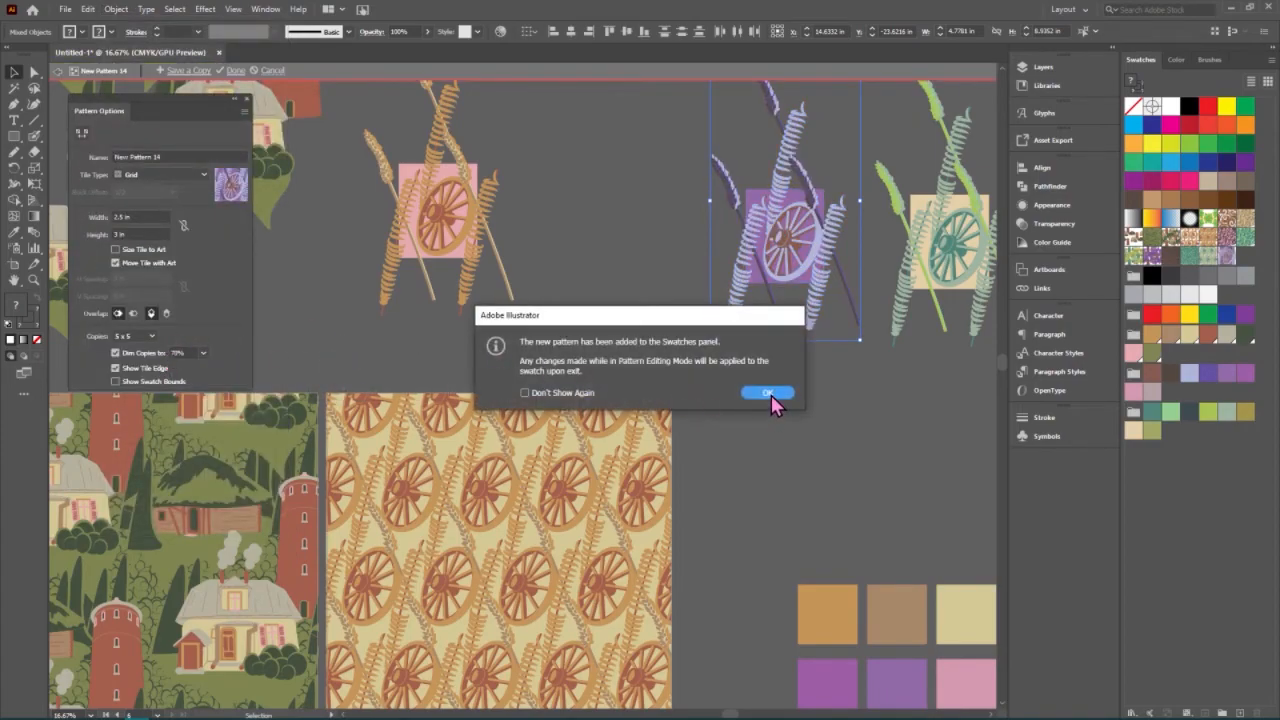
{"action": "left_click", "coordinate": [770, 397]}
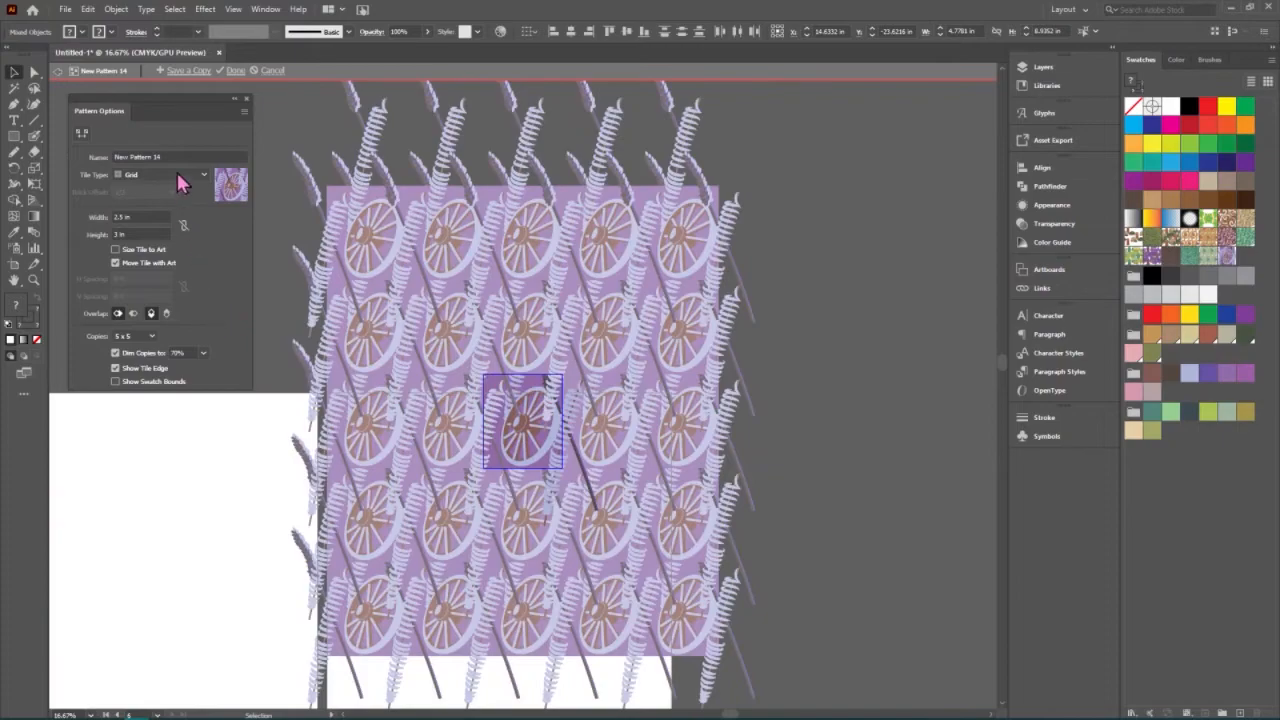
- Set the purple wagon-wheel pattern to Brick by Row with Bottom in Front overlap, and finish editing it
{"action": "left_click", "coordinate": [180, 175]}
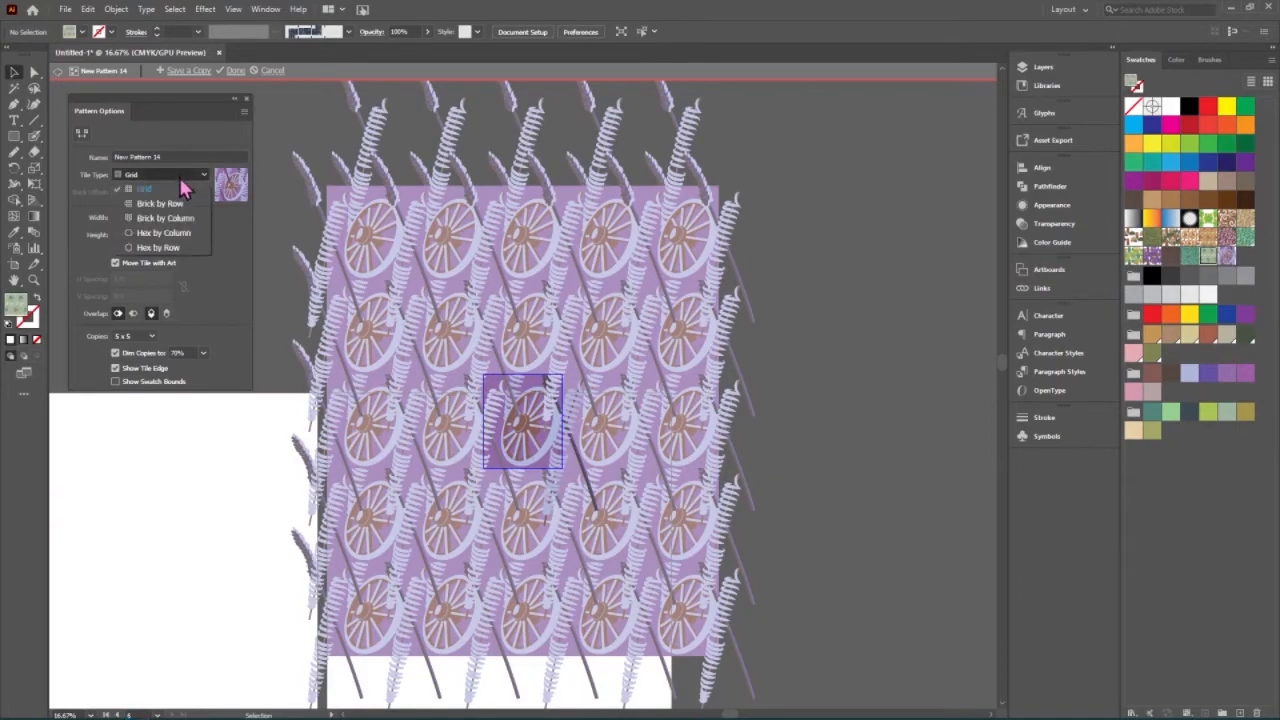
{"action": "left_click", "coordinate": [178, 204]}
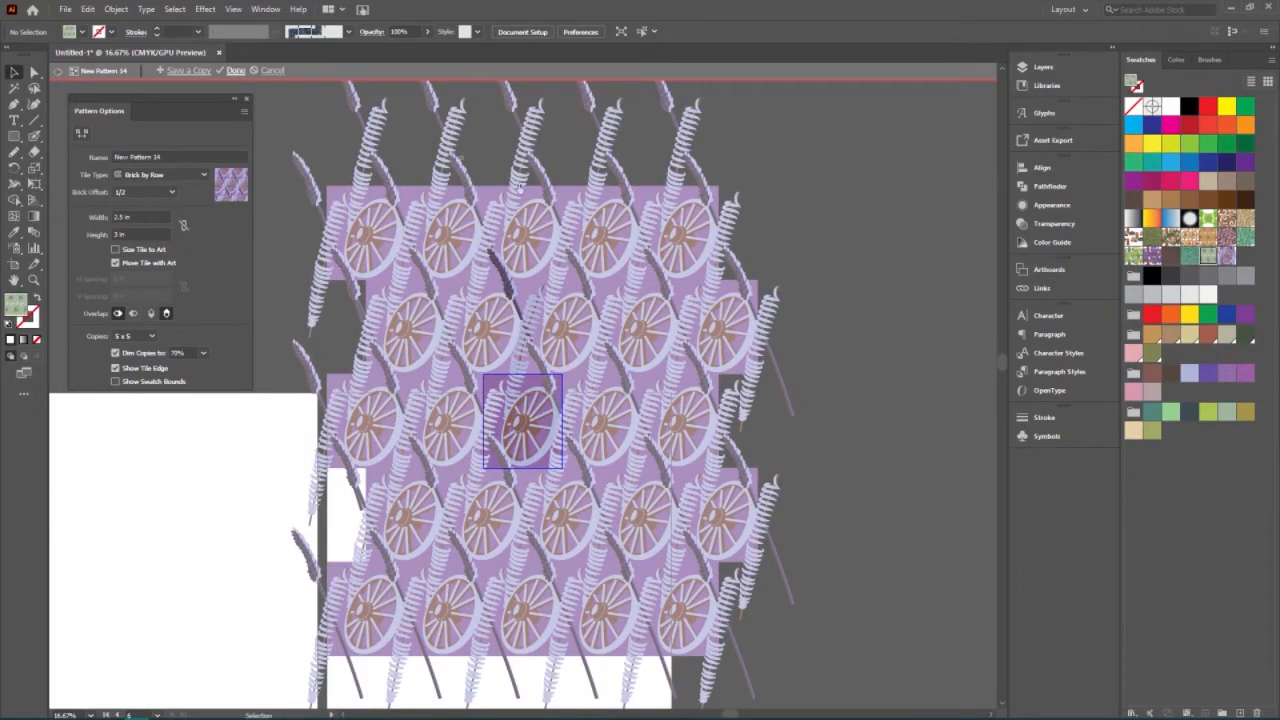
{"action": "double_click", "coordinate": [684, 309]}
- Cover the blank artboard with two 5.5 by 17 in rectangles, the left filled with the green wagon-wheel pattern and the right with the purple
{"action": "scroll", "coordinate": [550, 395], "scroll_direction": "down", "scroll_amount": 6}
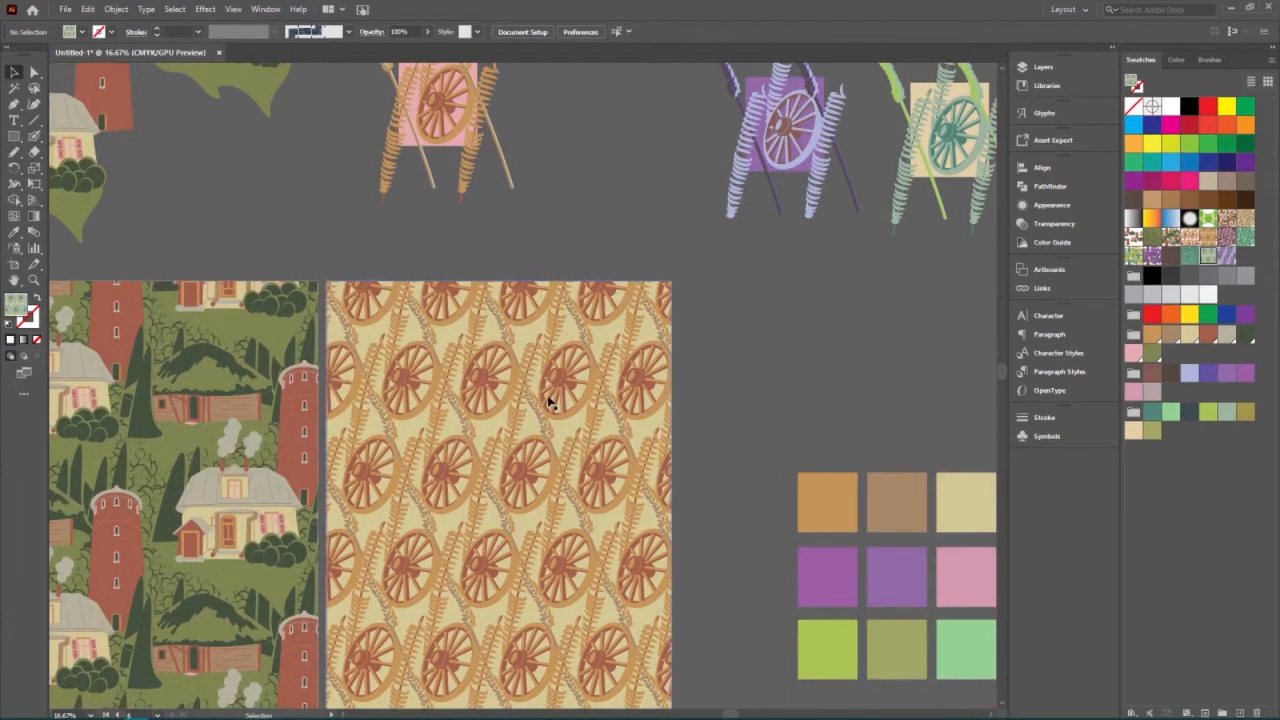
{"action": "scroll", "coordinate": [555, 390], "scroll_direction": "down", "scroll_amount": 8}
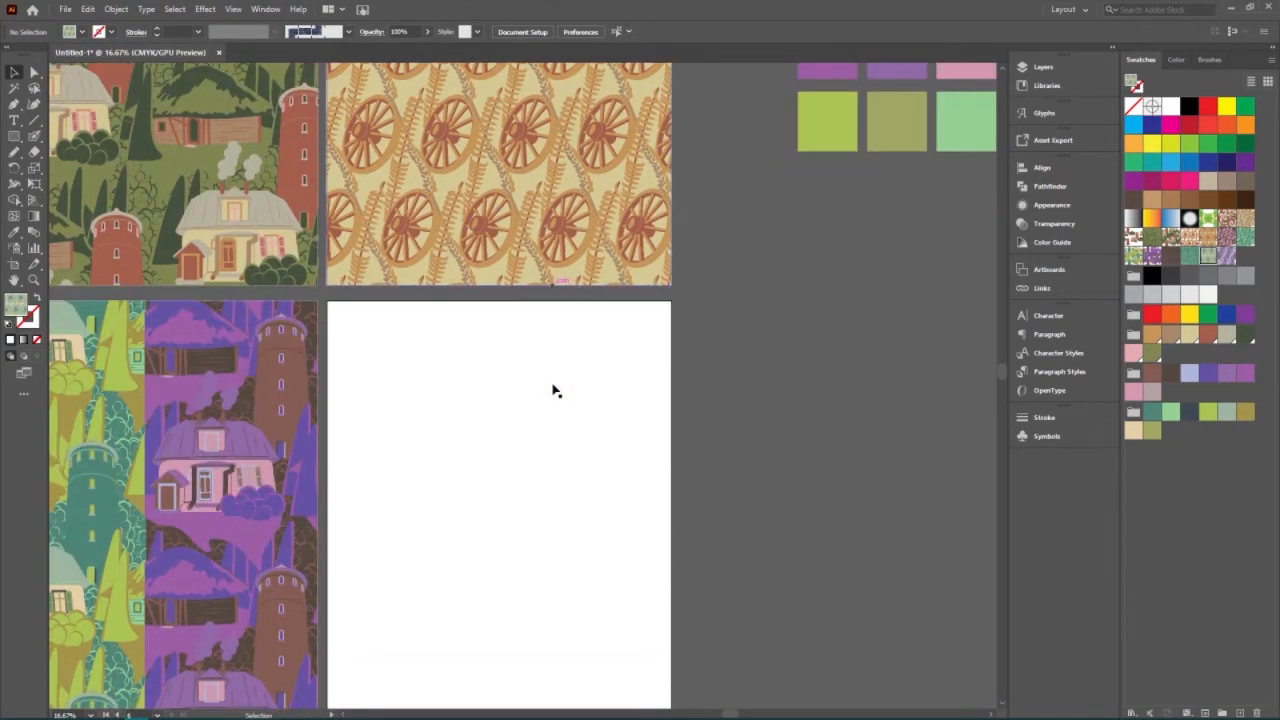
{"action": "scroll", "coordinate": [556, 390], "scroll_direction": "down", "scroll_amount": 2}
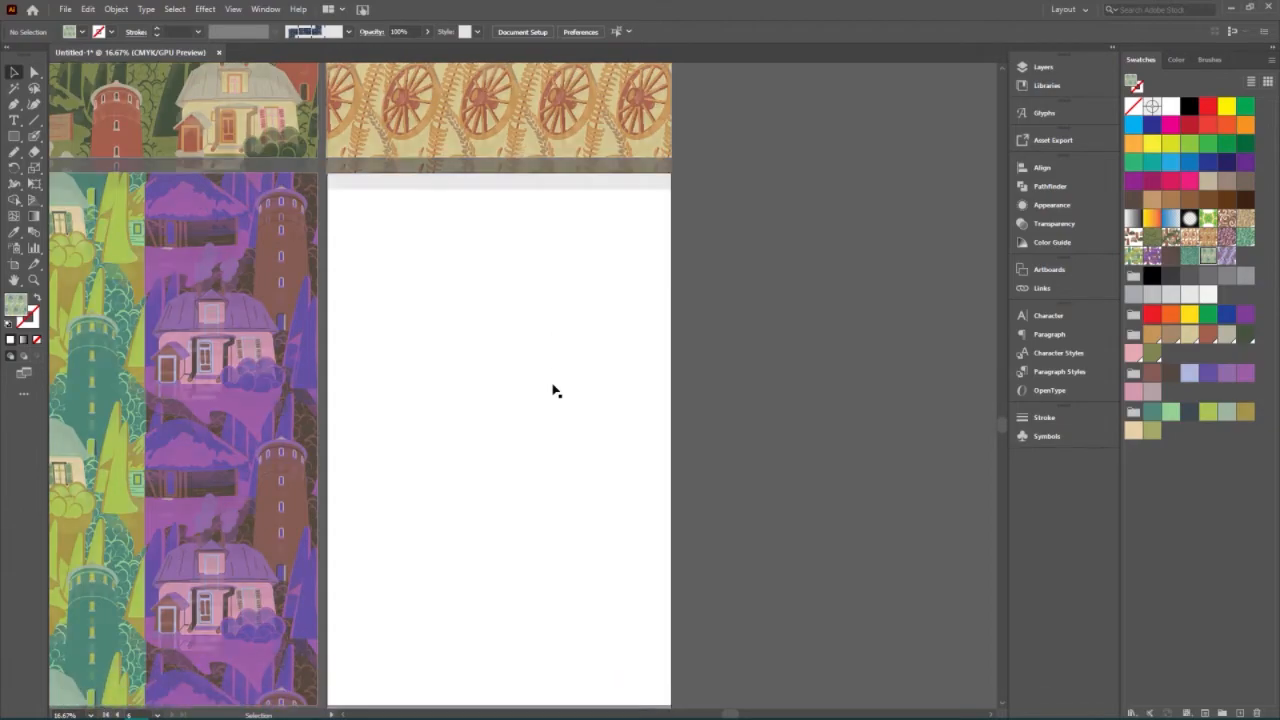
{"action": "left_click", "coordinate": [14, 136]}
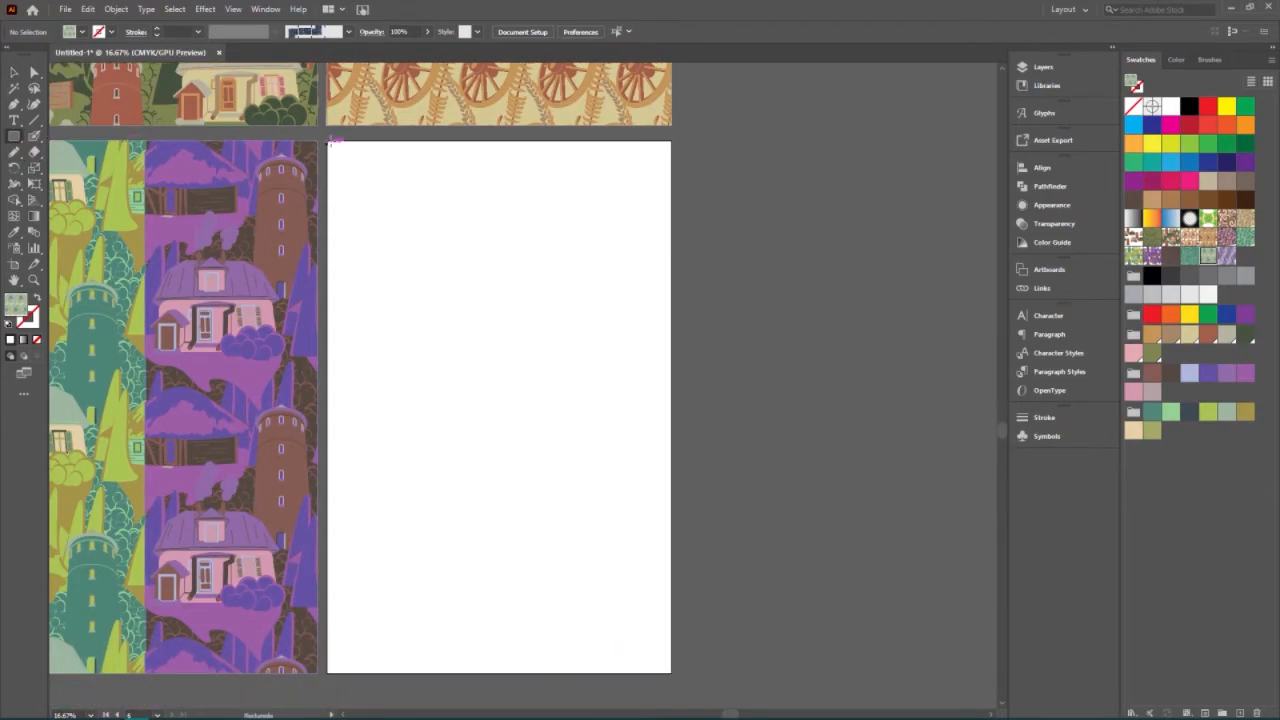
{"action": "left_click_drag", "start_coordinate": [328, 142], "coordinate": [498, 671]}
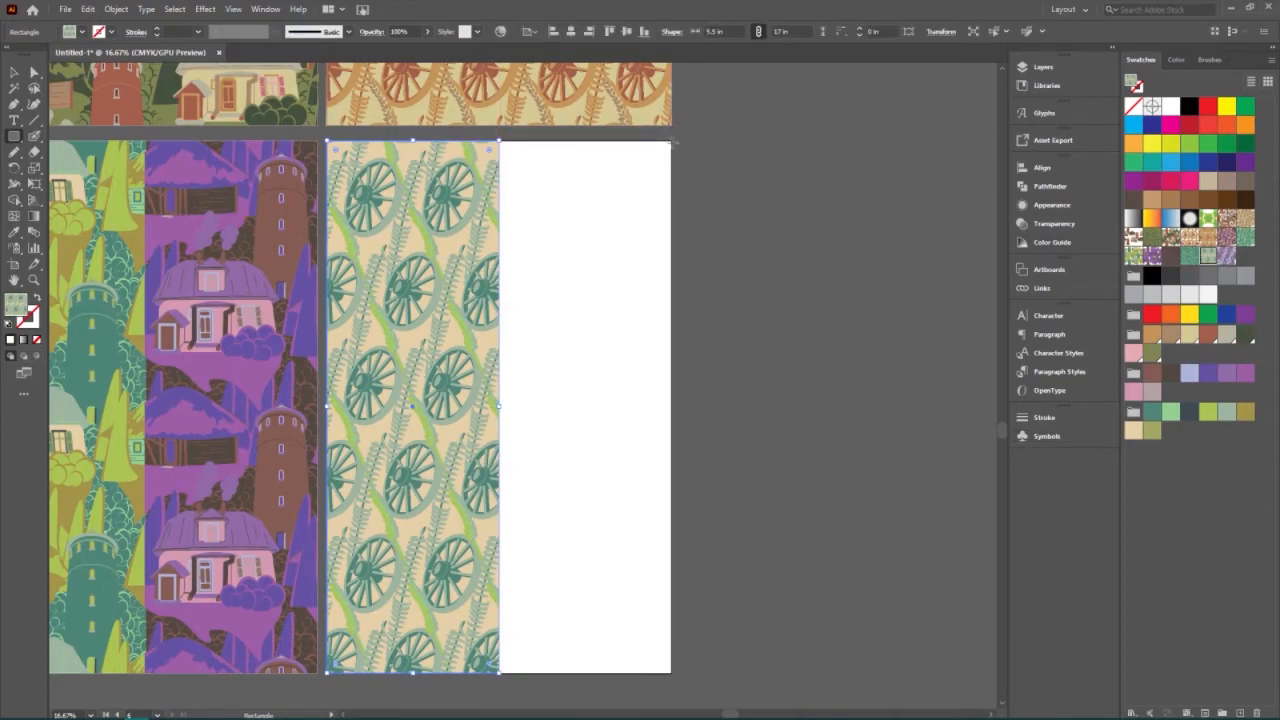
{"action": "left_click_drag", "start_coordinate": [672, 138], "coordinate": [499, 672]}
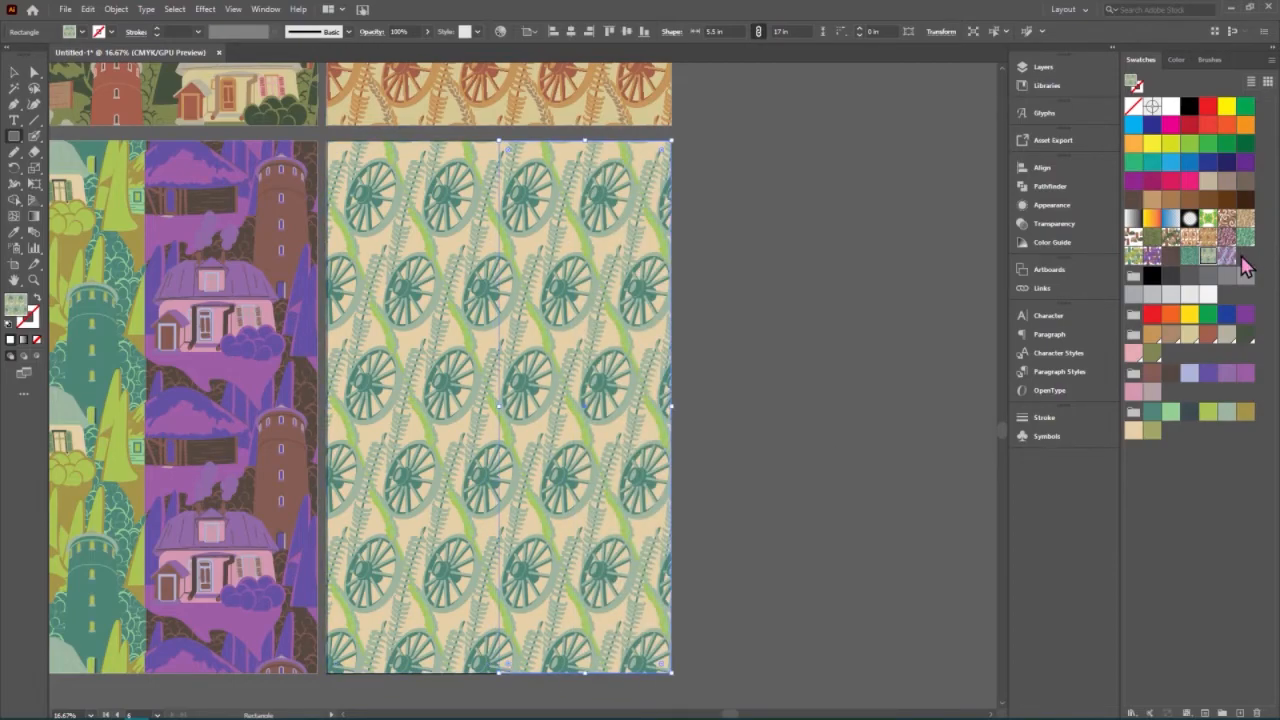
{"action": "left_click", "coordinate": [1226, 254]}
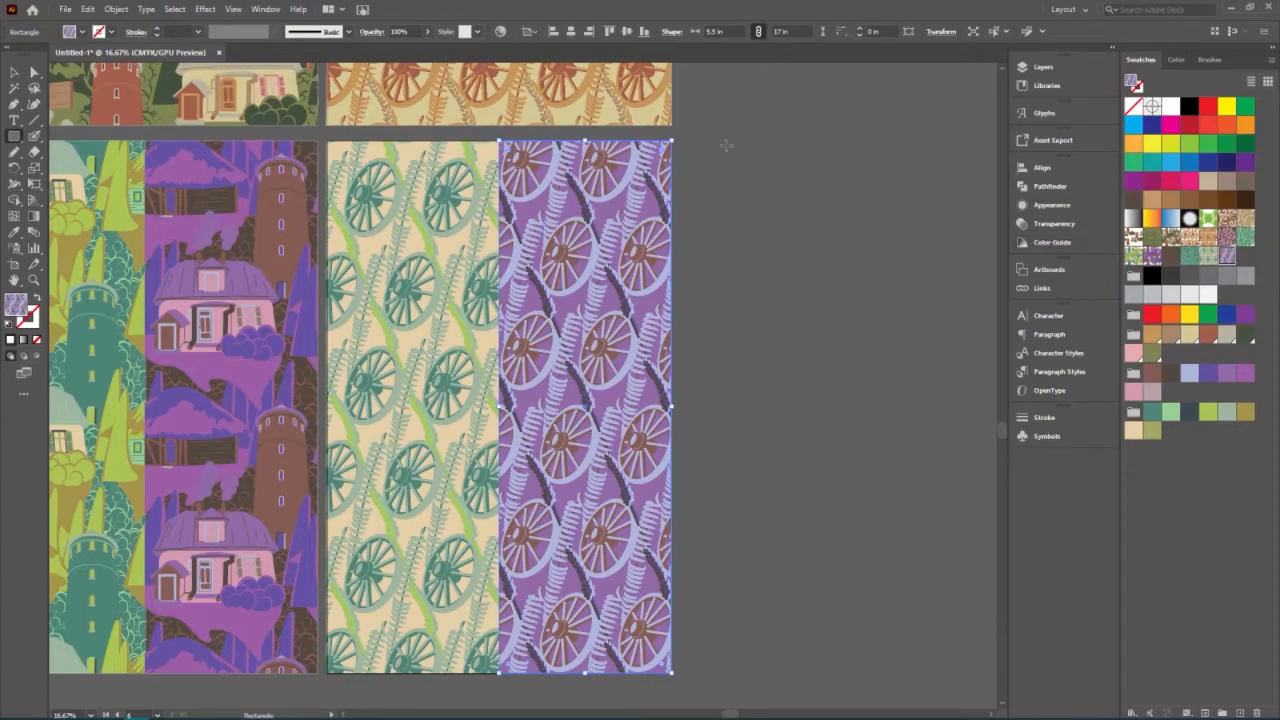
- Delete both wagon-wheel pattern rectangles from the artboard
{"action": "left_click", "coordinate": [14, 72]}
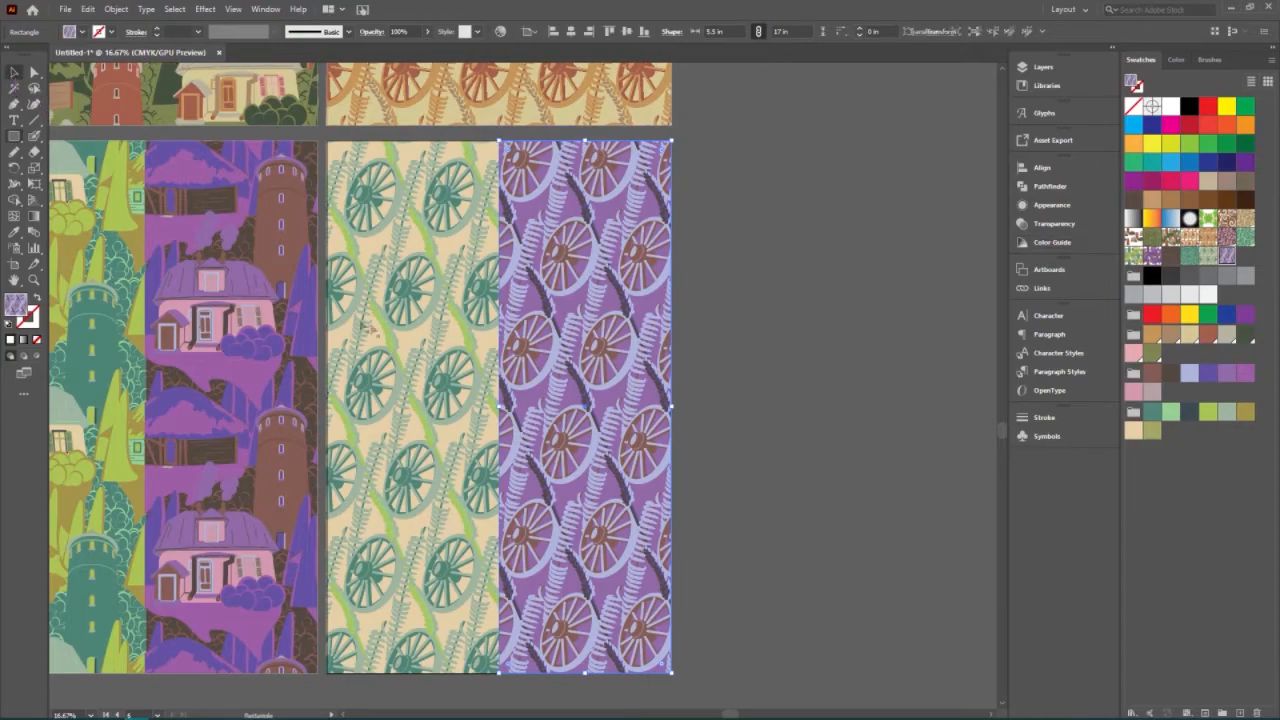
{"action": "left_click", "coordinate": [465, 350]}
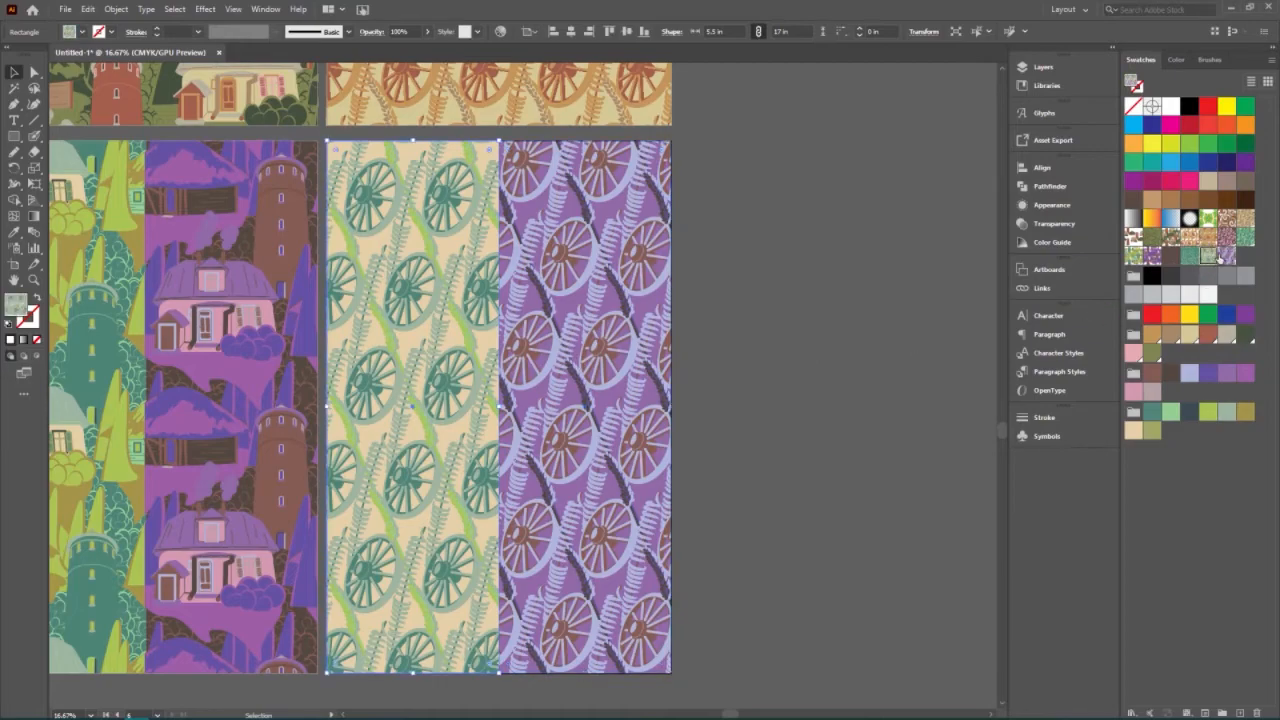
{"action": "left_click", "coordinate": [1217, 256]}
{"action": "left_click", "coordinate": [608, 420]}
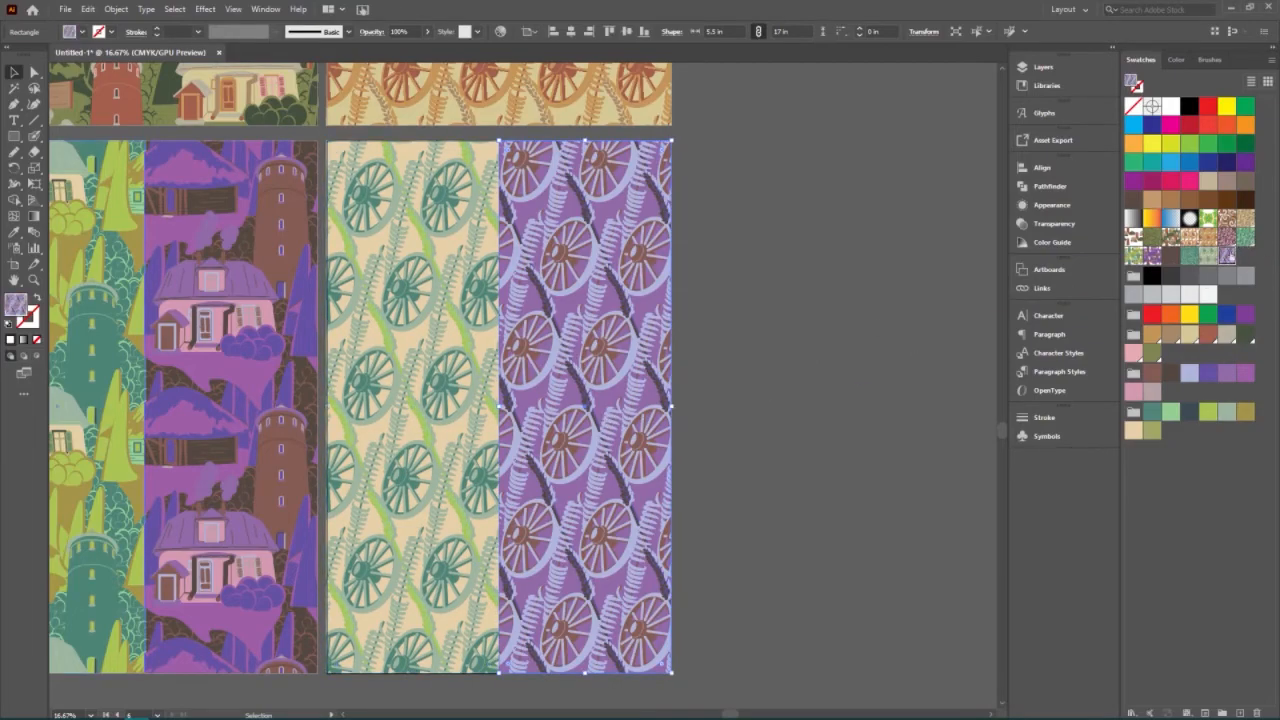
{"action": "left_click", "coordinate": [735, 344]}
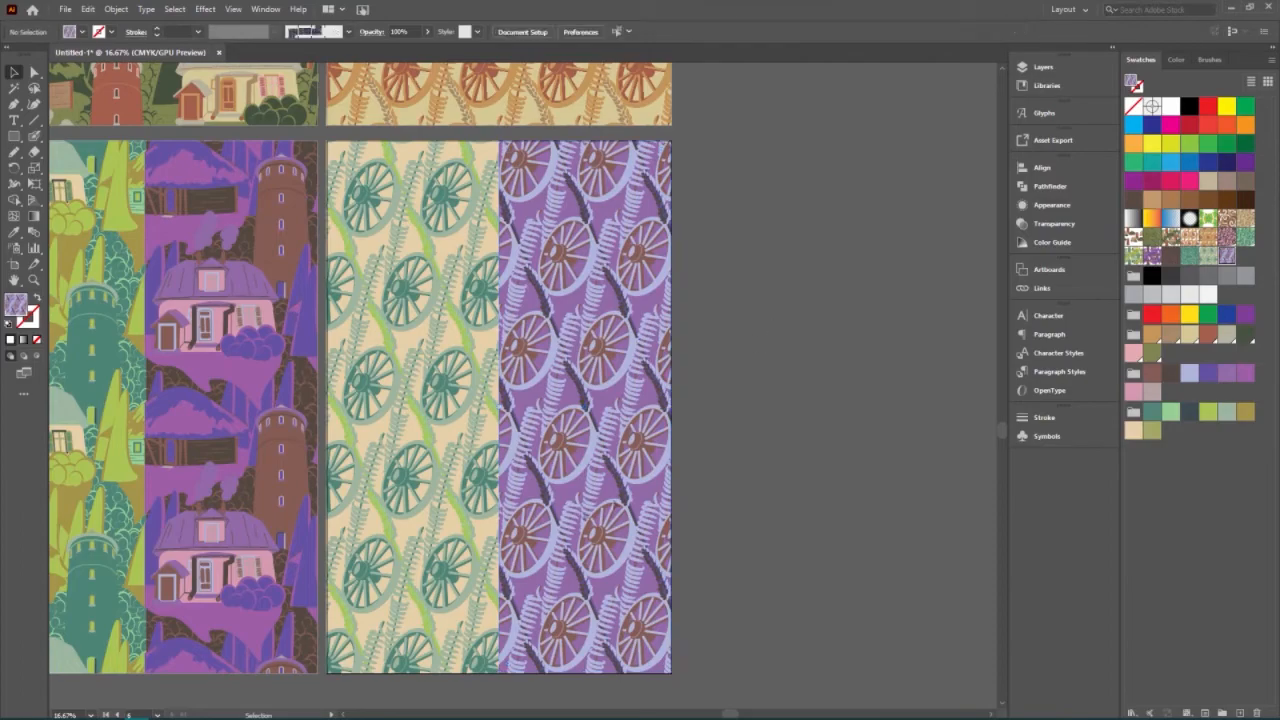
{"action": "right_click", "coordinate": [601, 409]}
{"action": "left_click", "coordinate": [757, 582]}
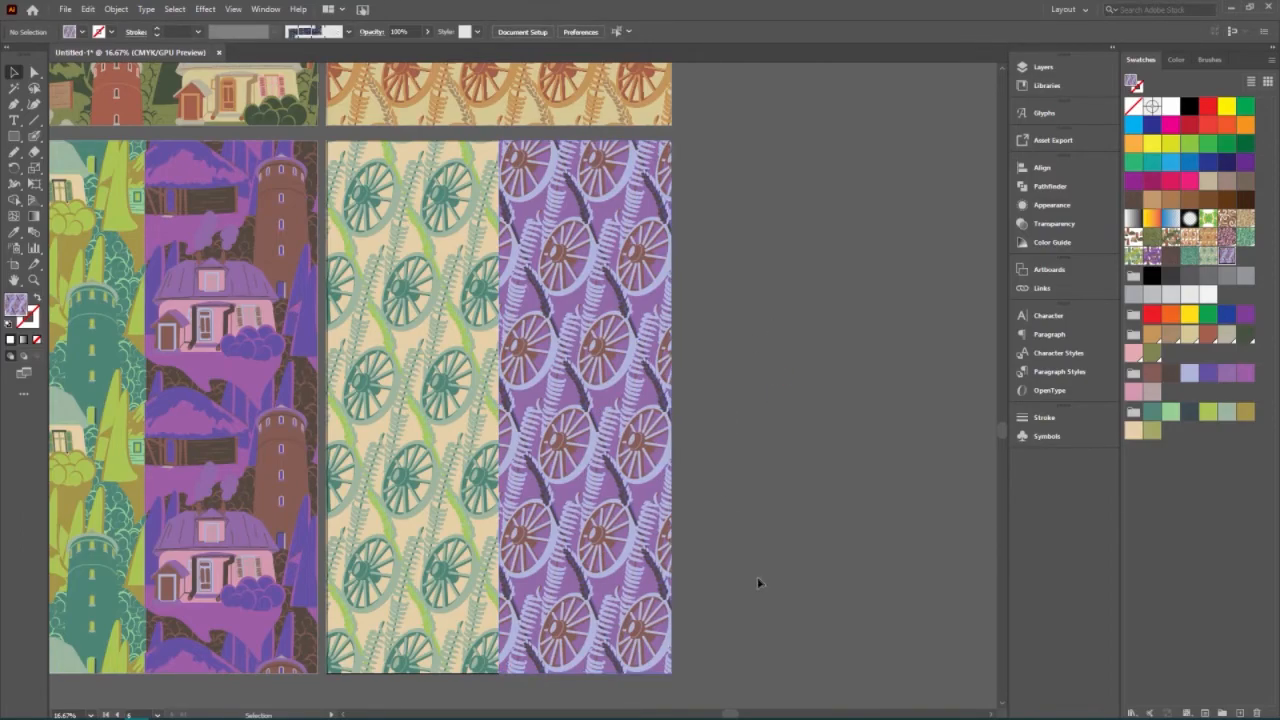
{"action": "left_click", "coordinate": [436, 381]}
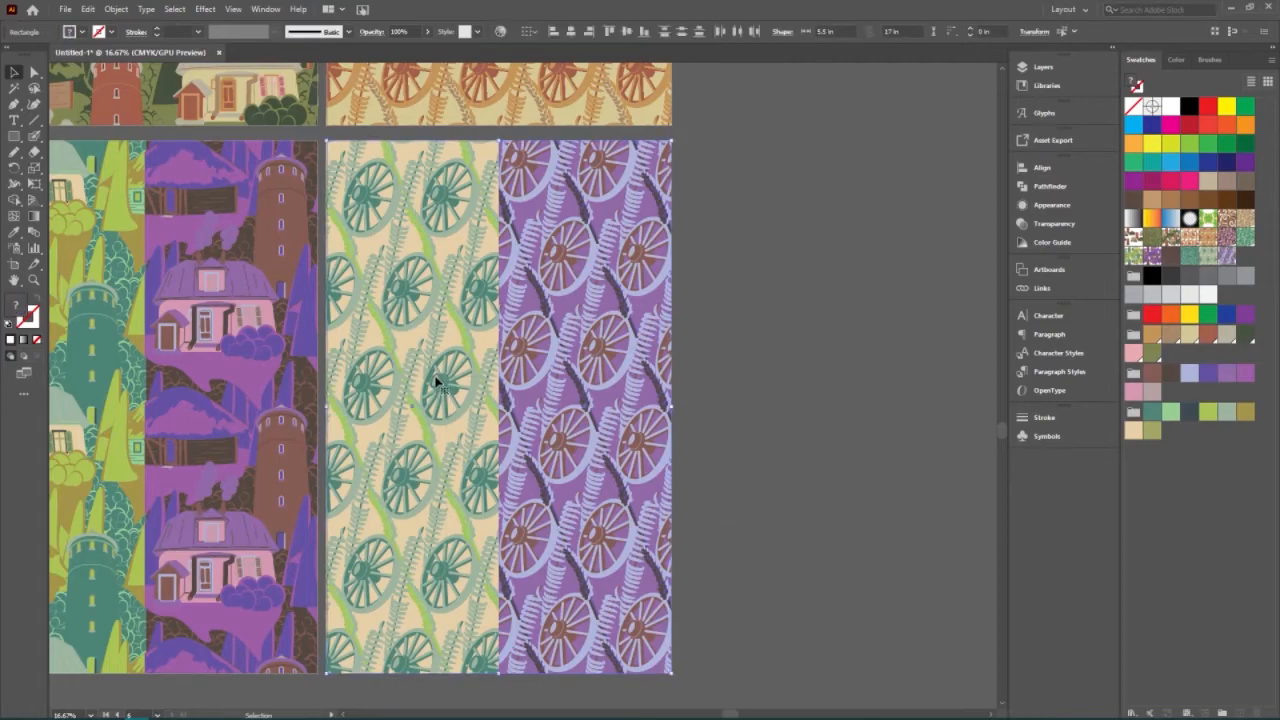
{"action": "key", "text": "Delete"}
- Draw two 5.5 by 17 in rectangles over the artboard's halves, the left filled with the purple wagon-wheel pattern and the right with the green
{"action": "left_click", "coordinate": [14, 136]}
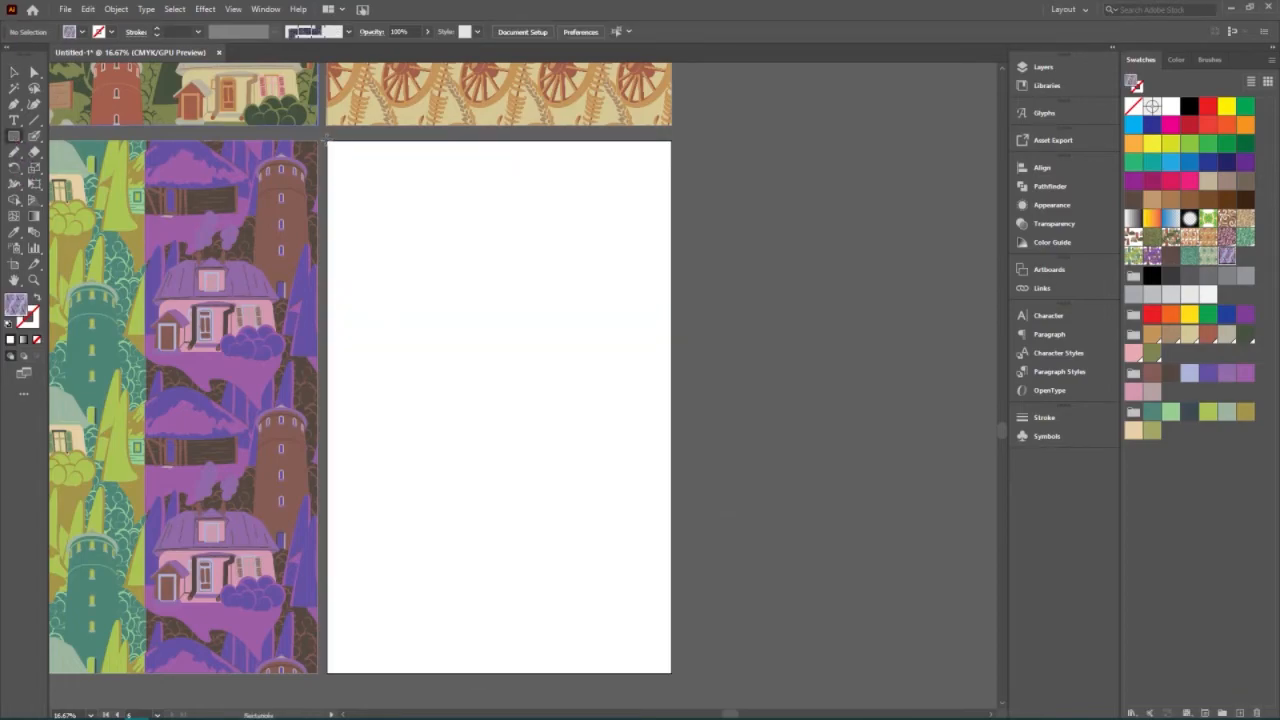
{"action": "left_click_drag", "start_coordinate": [327, 141], "coordinate": [498, 671]}
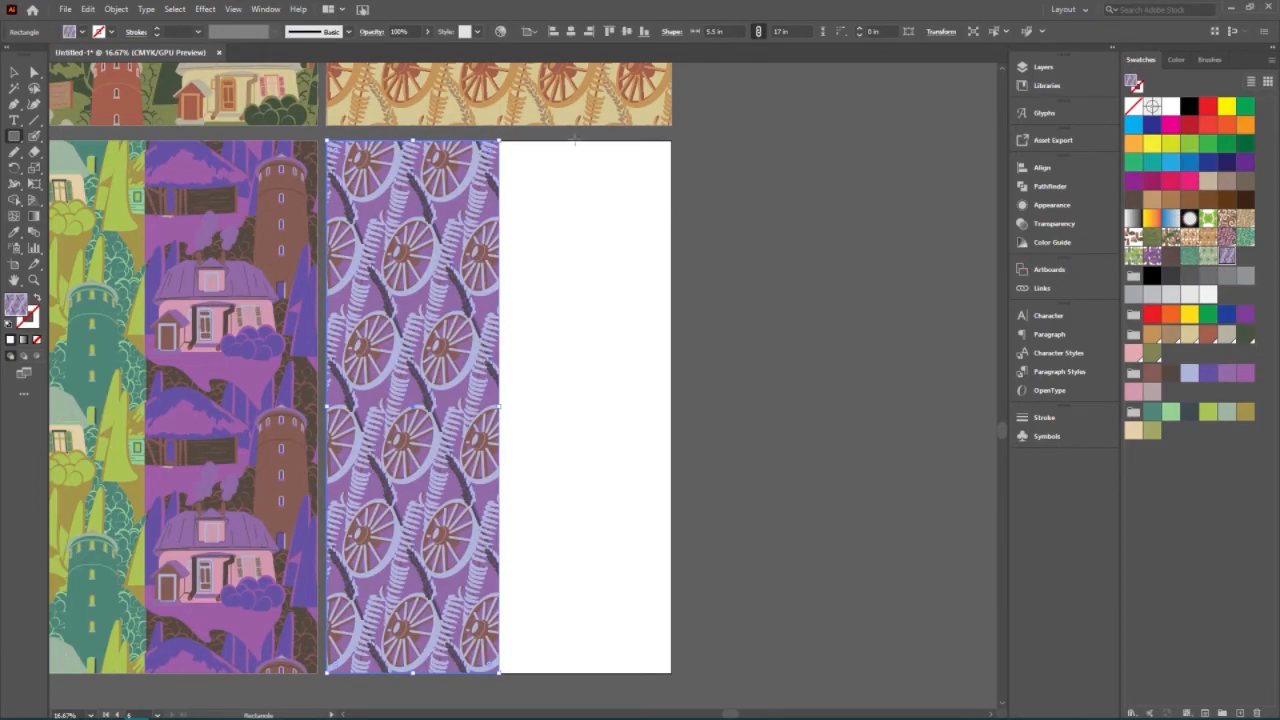
{"action": "left_click_drag", "start_coordinate": [671, 141], "coordinate": [498, 672]}
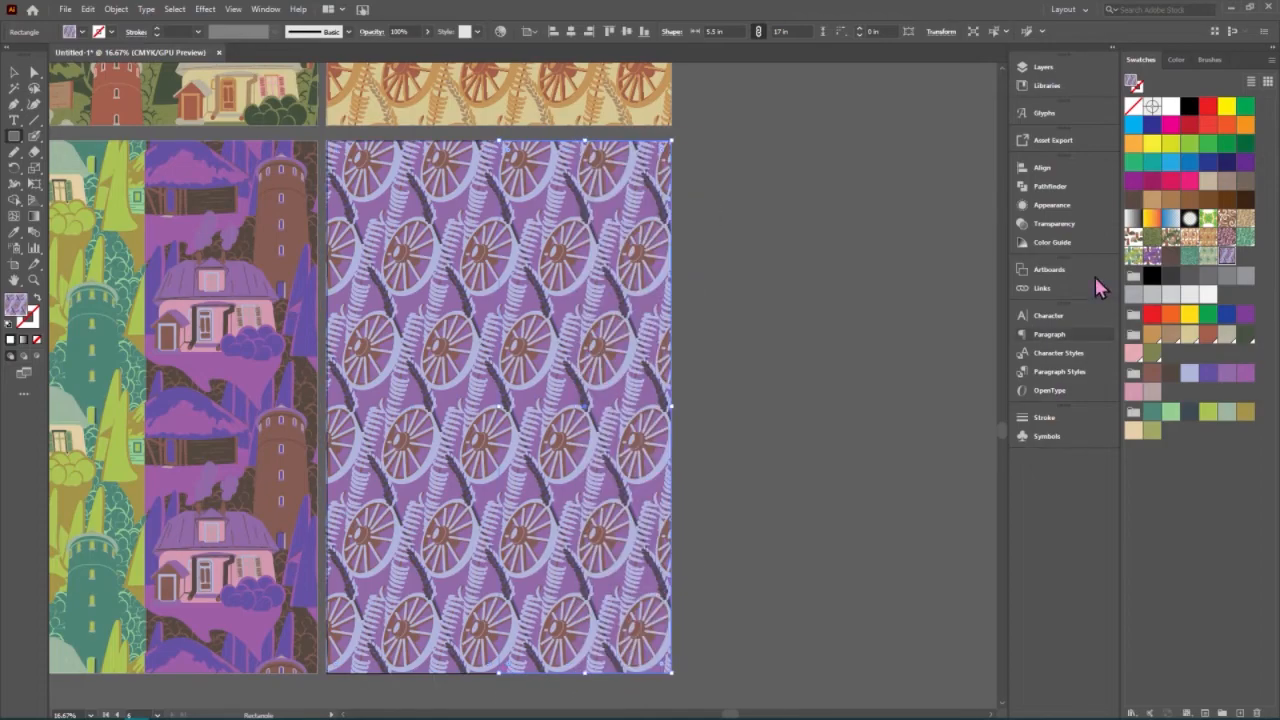
{"action": "left_click", "coordinate": [1210, 256]}
{"action": "left_click", "coordinate": [14, 72]}
{"action": "left_click", "coordinate": [765, 314]}
- Open the Move transformation for the green pattern rectangle and restrict it to patterns by disabling Transform Objects
{"action": "left_click", "coordinate": [606, 350]}
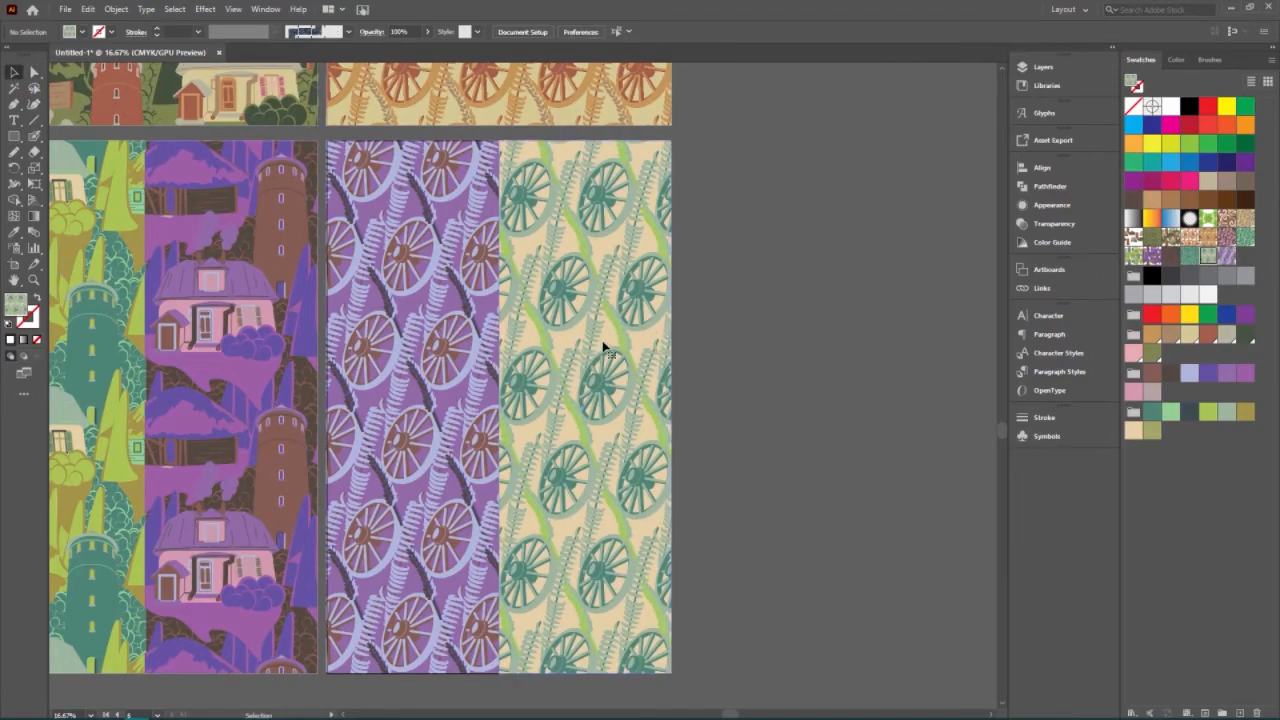
{"action": "right_click", "coordinate": [605, 348]}
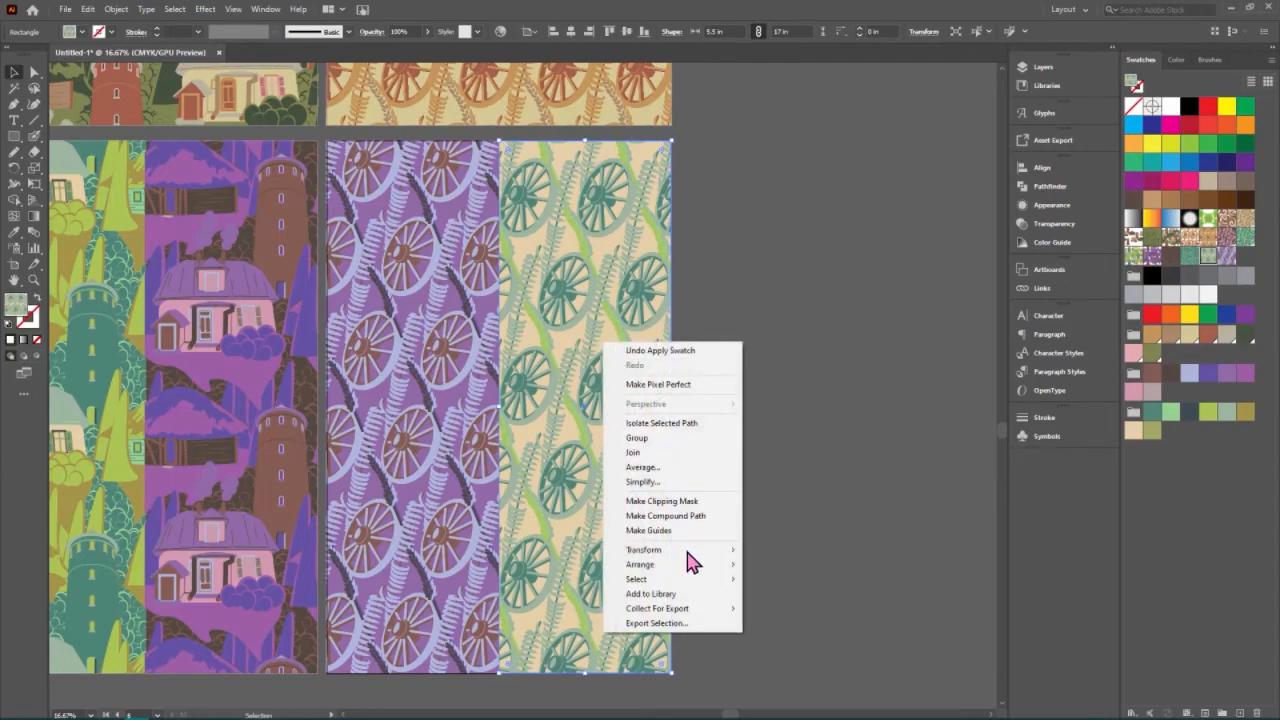
{"action": "mouse_move", "coordinate": [690, 550]}
{"action": "left_click", "coordinate": [830, 569]}
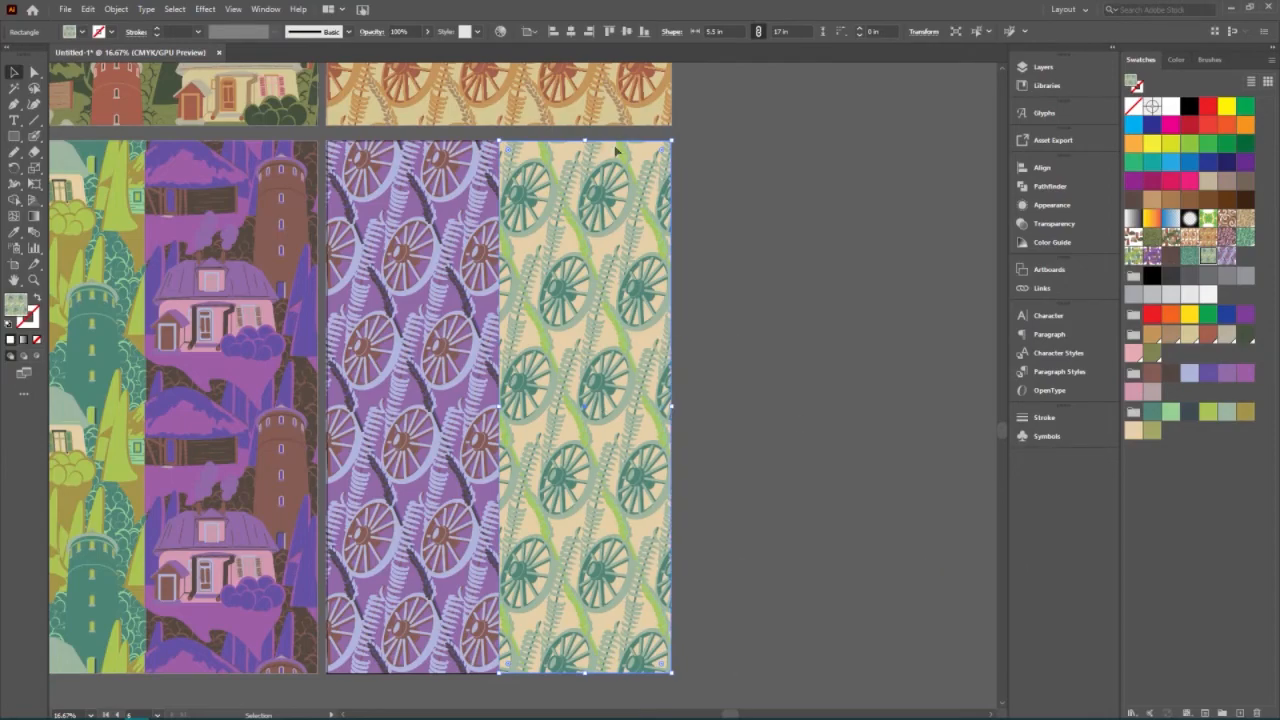
{"action": "left_click_drag", "start_coordinate": [800, 260], "coordinate": [1087, 181]}
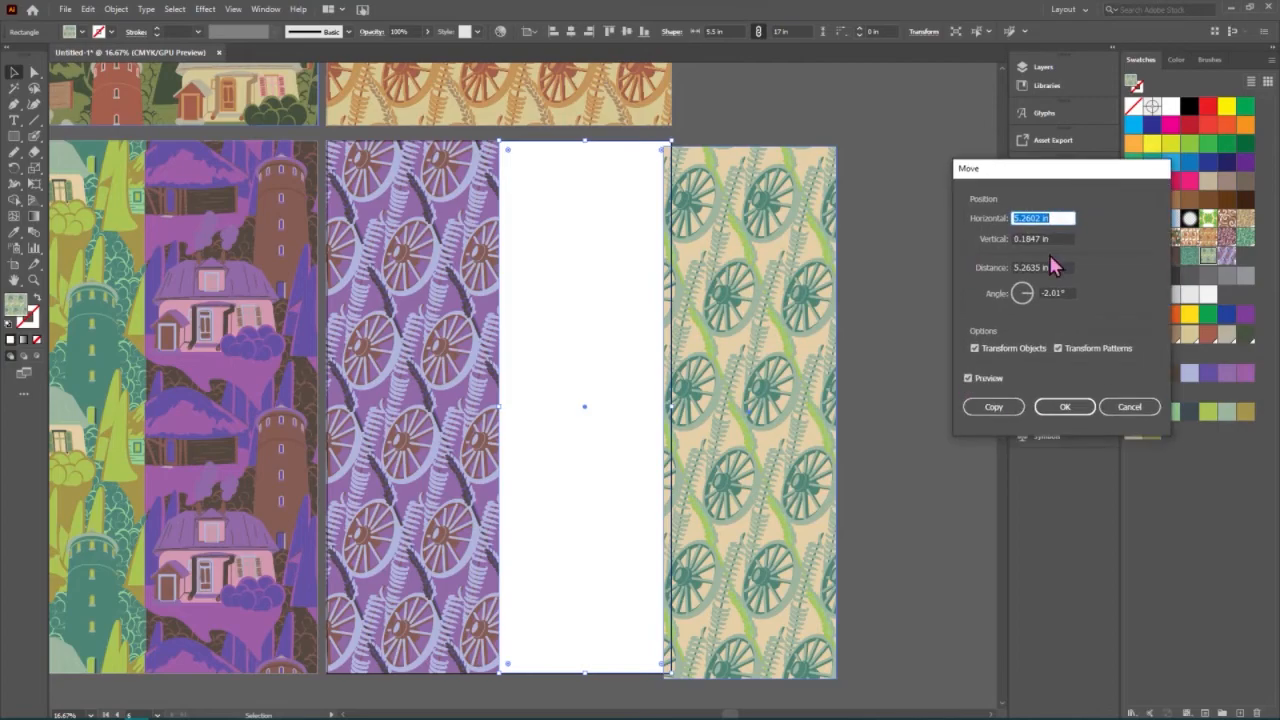
{"action": "left_click", "coordinate": [1022, 351]}
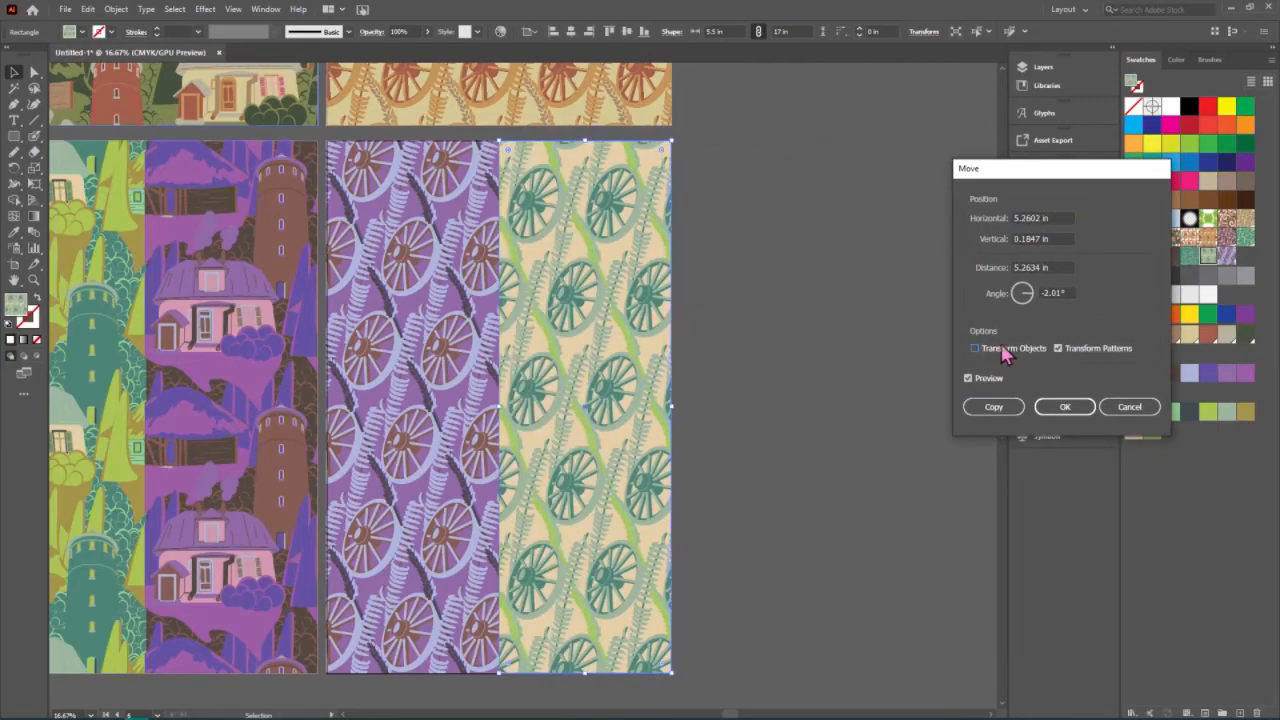
{"action": "left_click_drag", "start_coordinate": [1085, 183], "coordinate": [837, 181]}
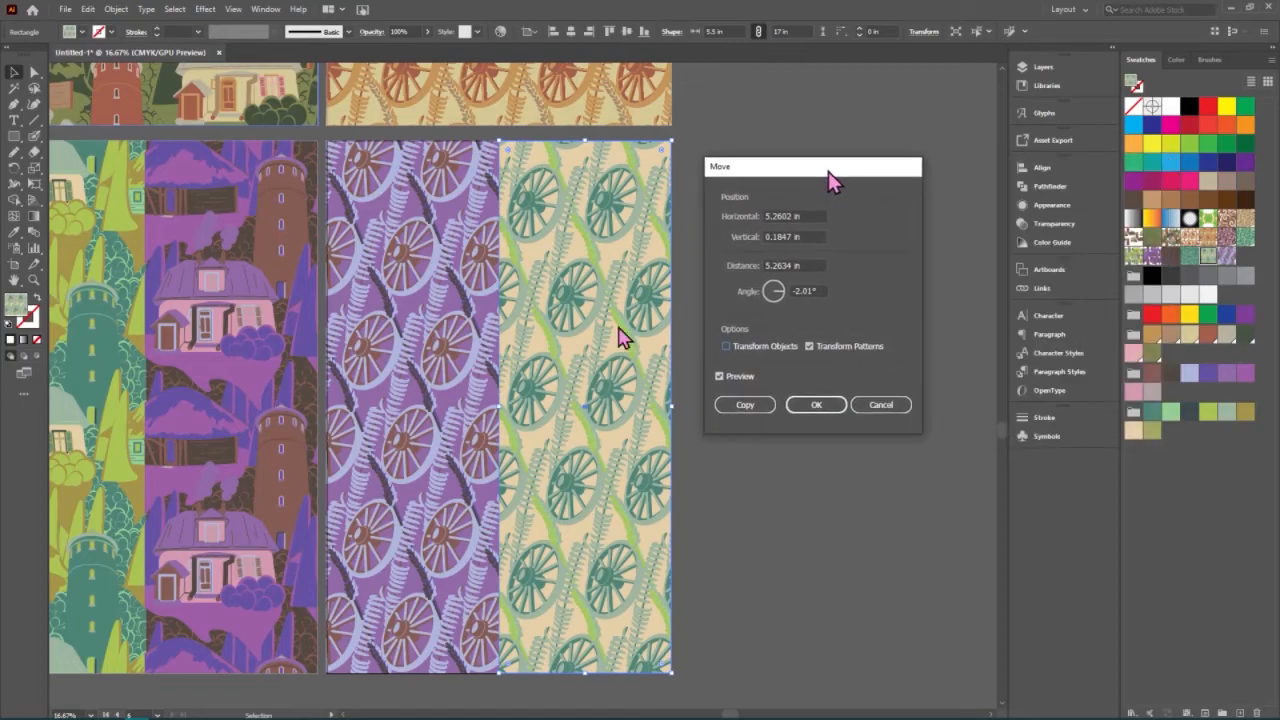
- Shift the green wagon-wheel pattern inside its rectangle by 2.5 in horizontally and -1.125 in vertically to align with the purple pattern
{"action": "double_click", "coordinate": [782, 216]}
{"action": "type", "text": "4.5"}
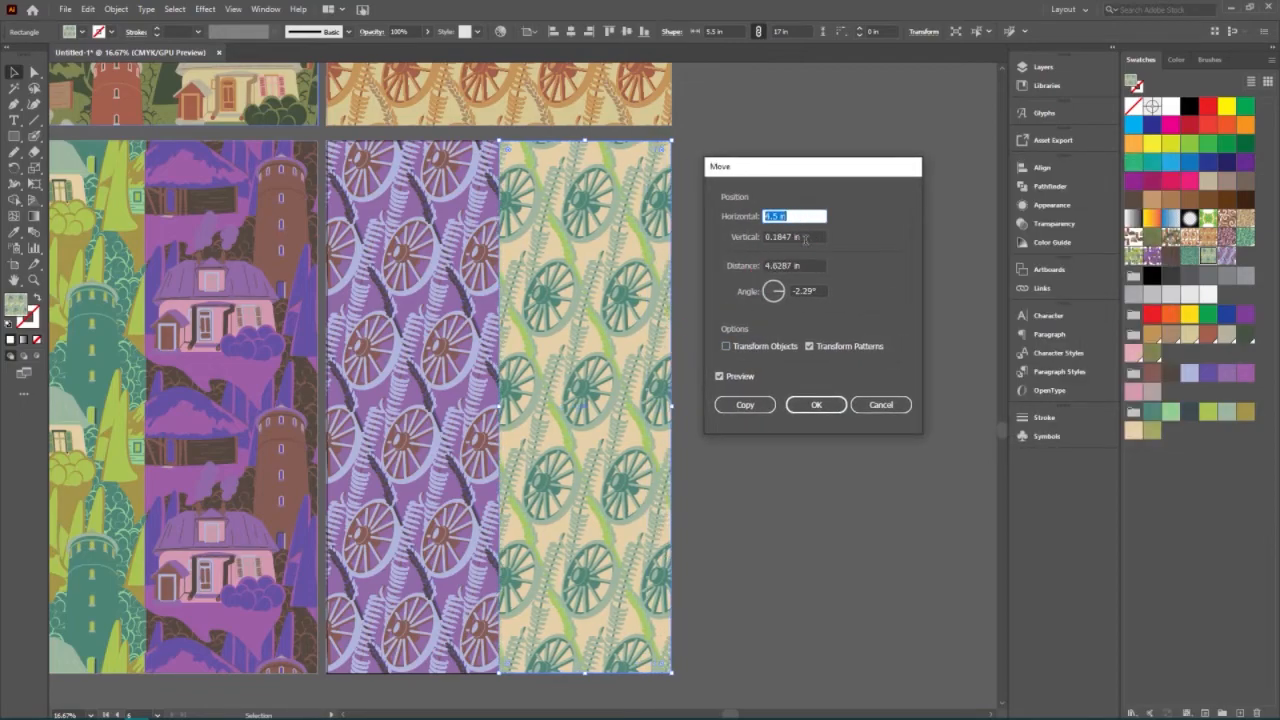
{"action": "double_click", "coordinate": [810, 236]}
{"action": "type", "text": "-0.75"}
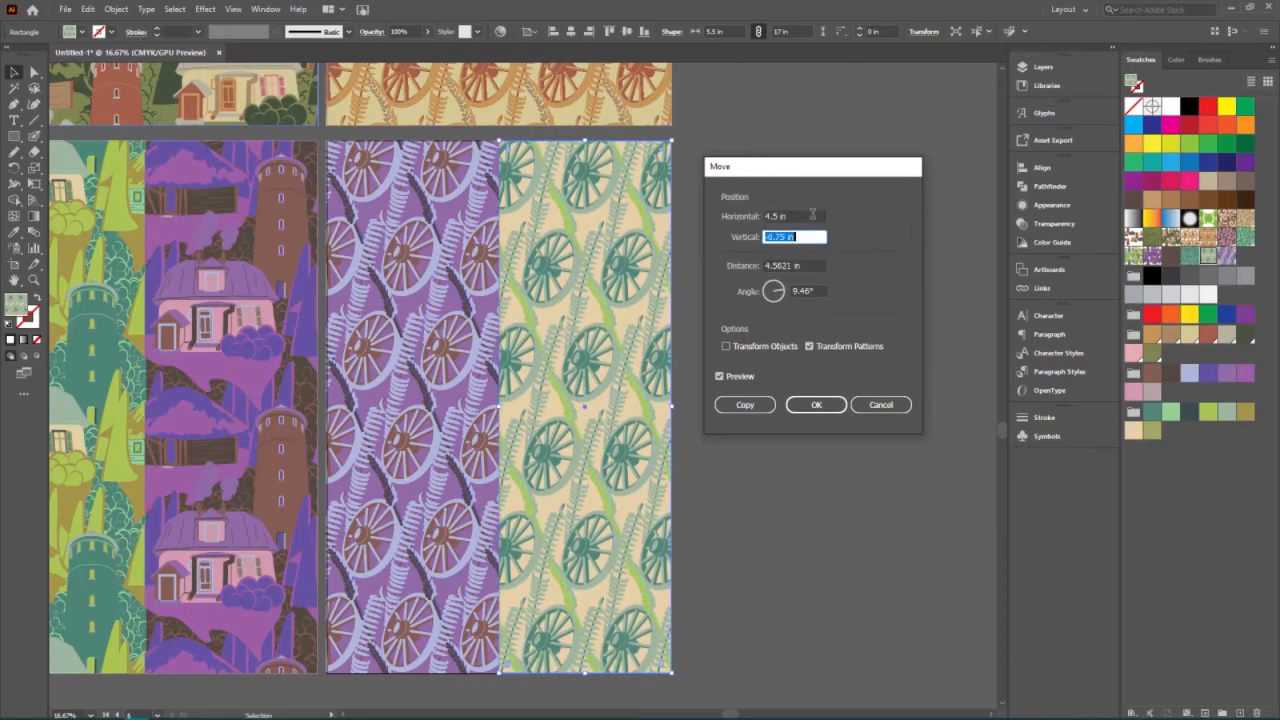
{"action": "double_click", "coordinate": [812, 216]}
{"action": "type", "text": "1.25"}
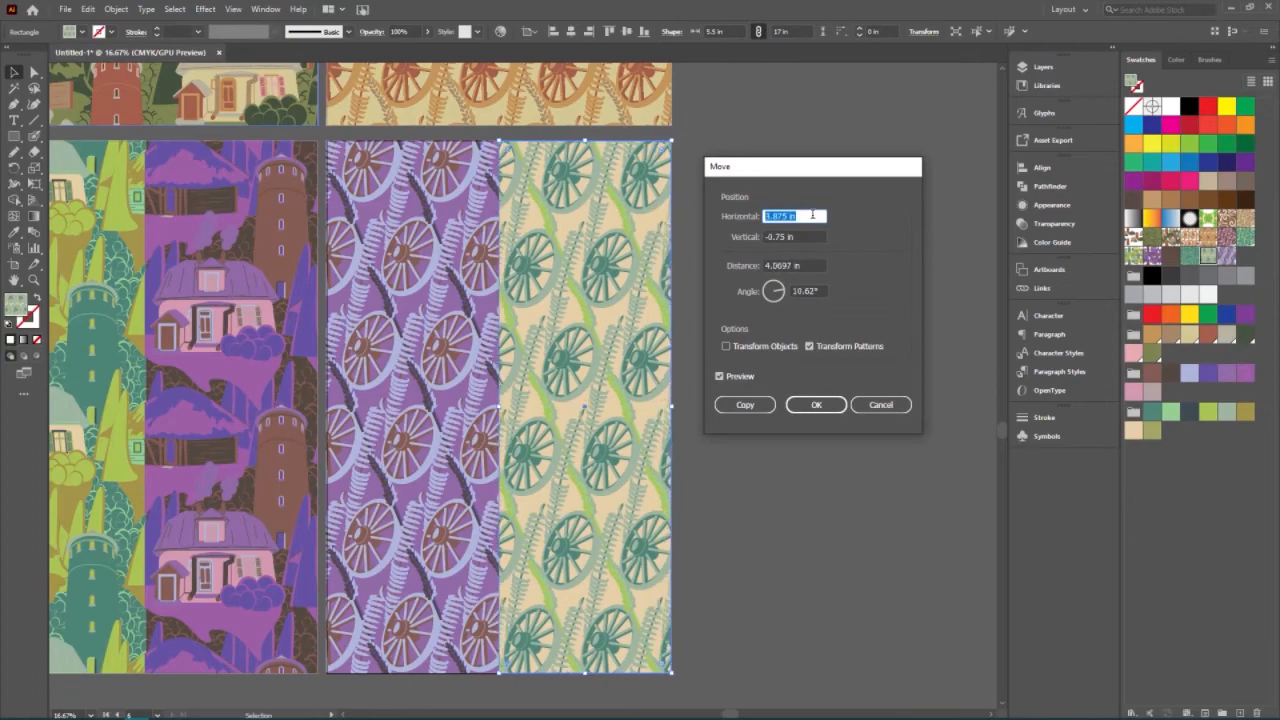
{"action": "type", "text": "1"}
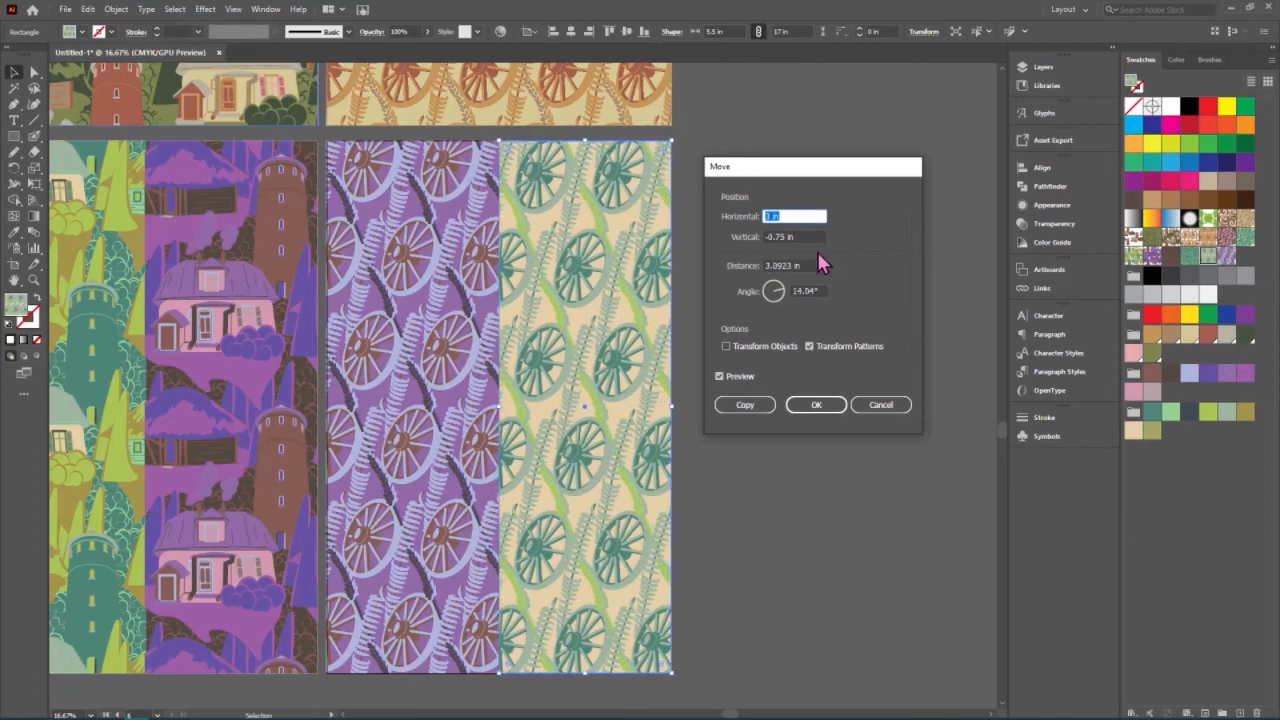
{"action": "scroll", "coordinate": [814, 236], "scroll_direction": "down", "scroll_amount": 3}
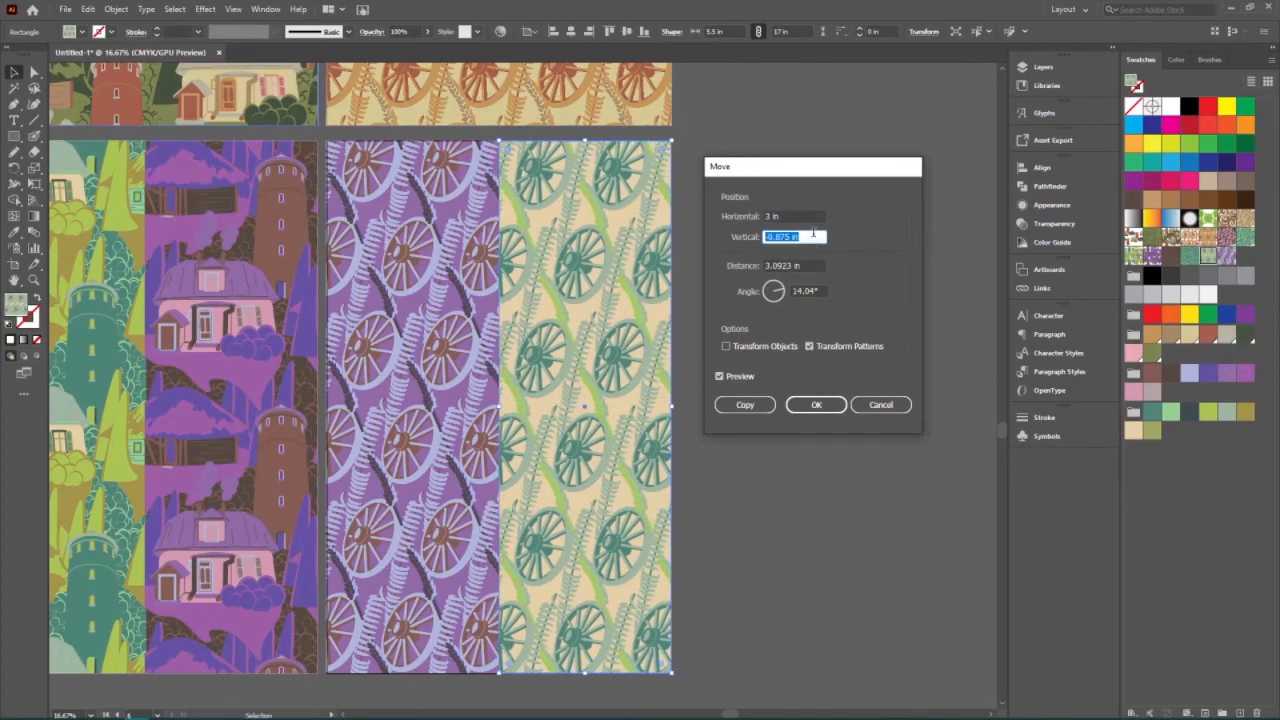
{"action": "scroll", "coordinate": [815, 216], "scroll_direction": "up", "scroll_amount": 5}
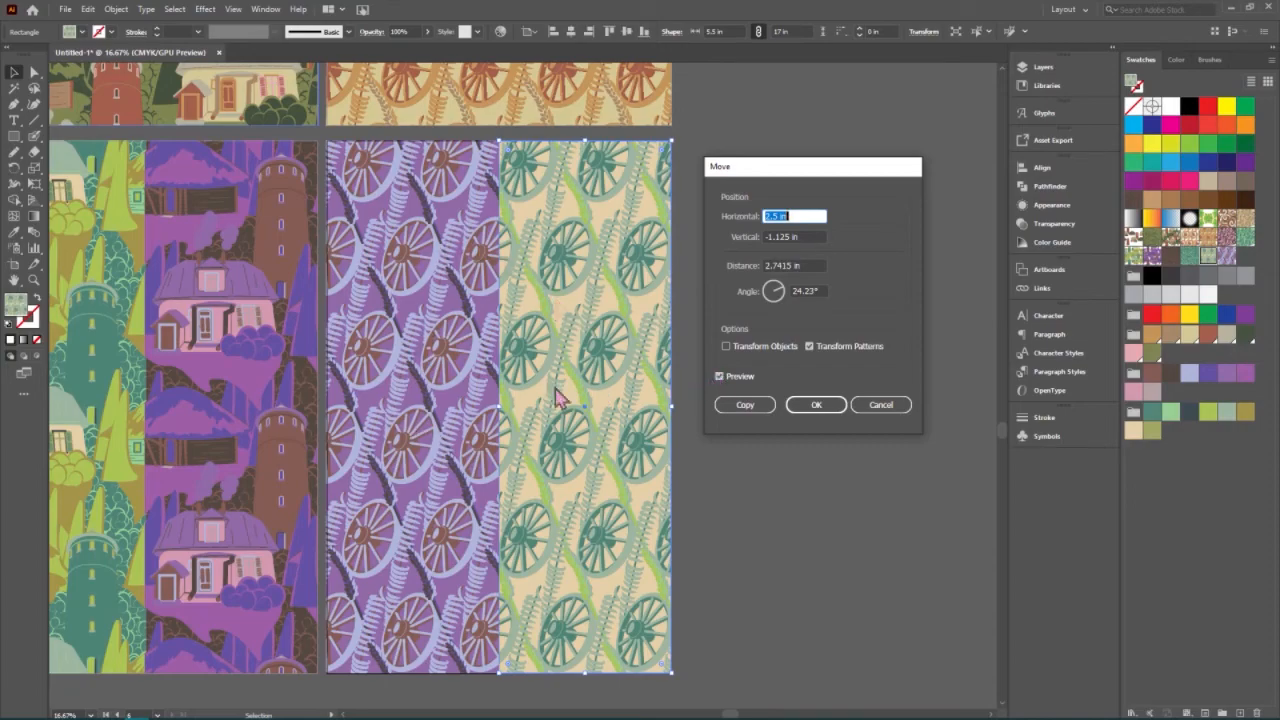
{"action": "left_click", "coordinate": [818, 406]}
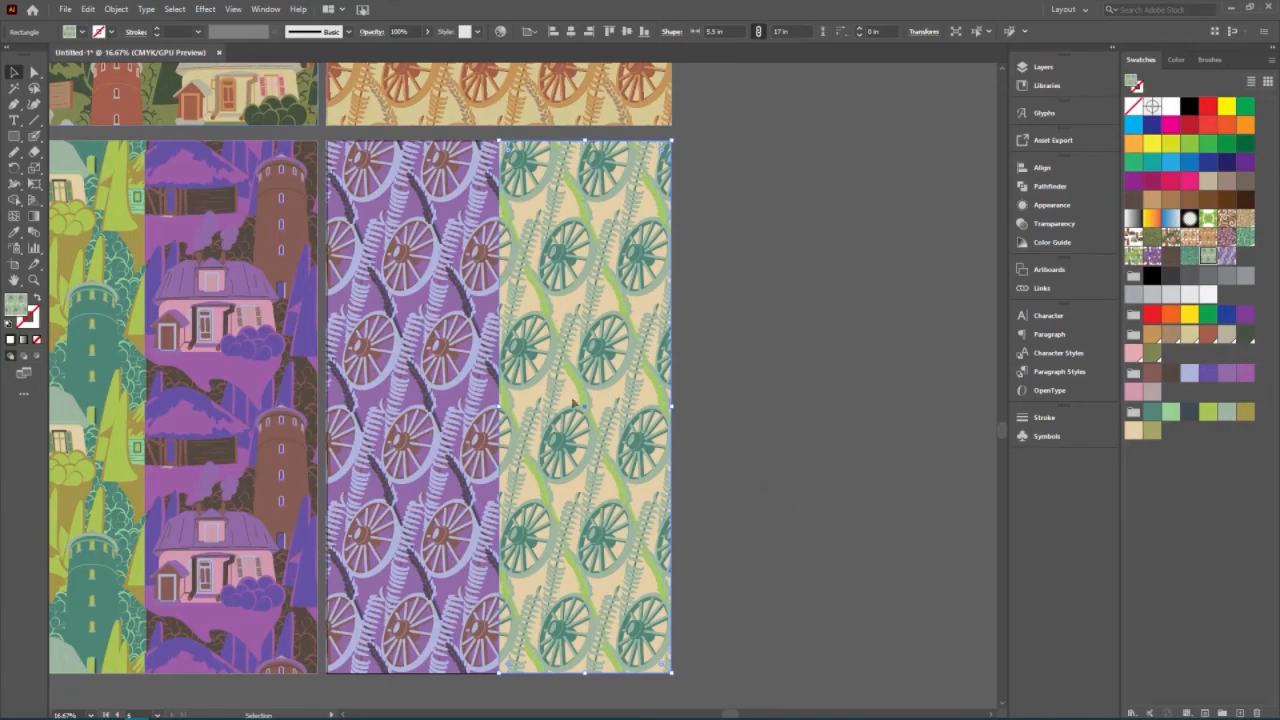
{"action": "left_click", "coordinate": [817, 364]}
{"action": "right_click", "coordinate": [817, 364]}
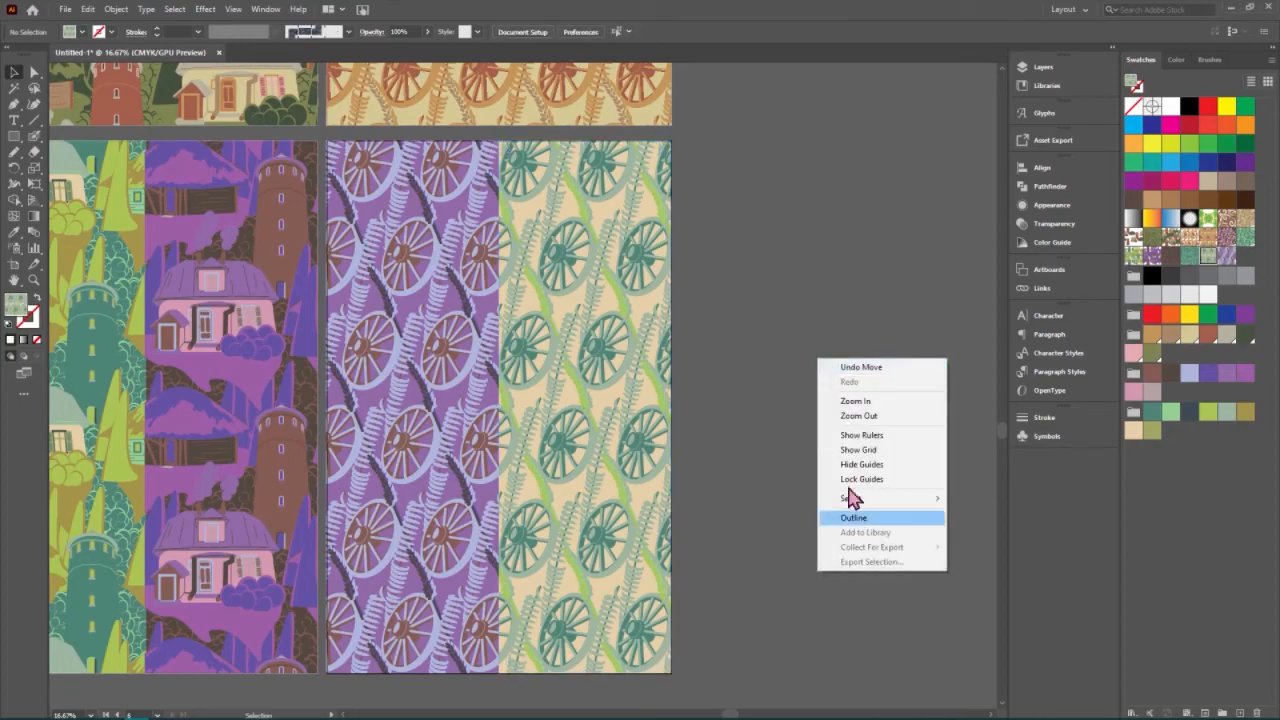
{"action": "left_click", "coordinate": [648, 392]}
{"action": "left_click", "coordinate": [645, 390]}
{"action": "right_click", "coordinate": [645, 388]}
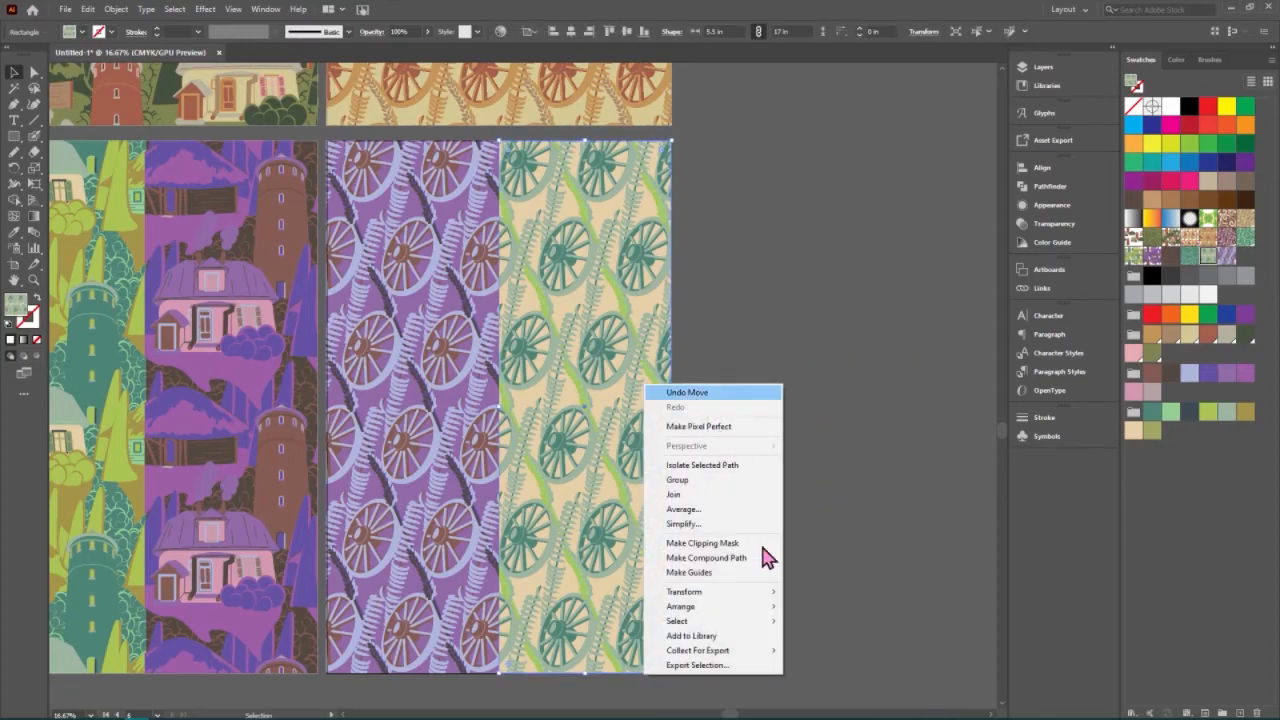
{"action": "mouse_move", "coordinate": [782, 600]}
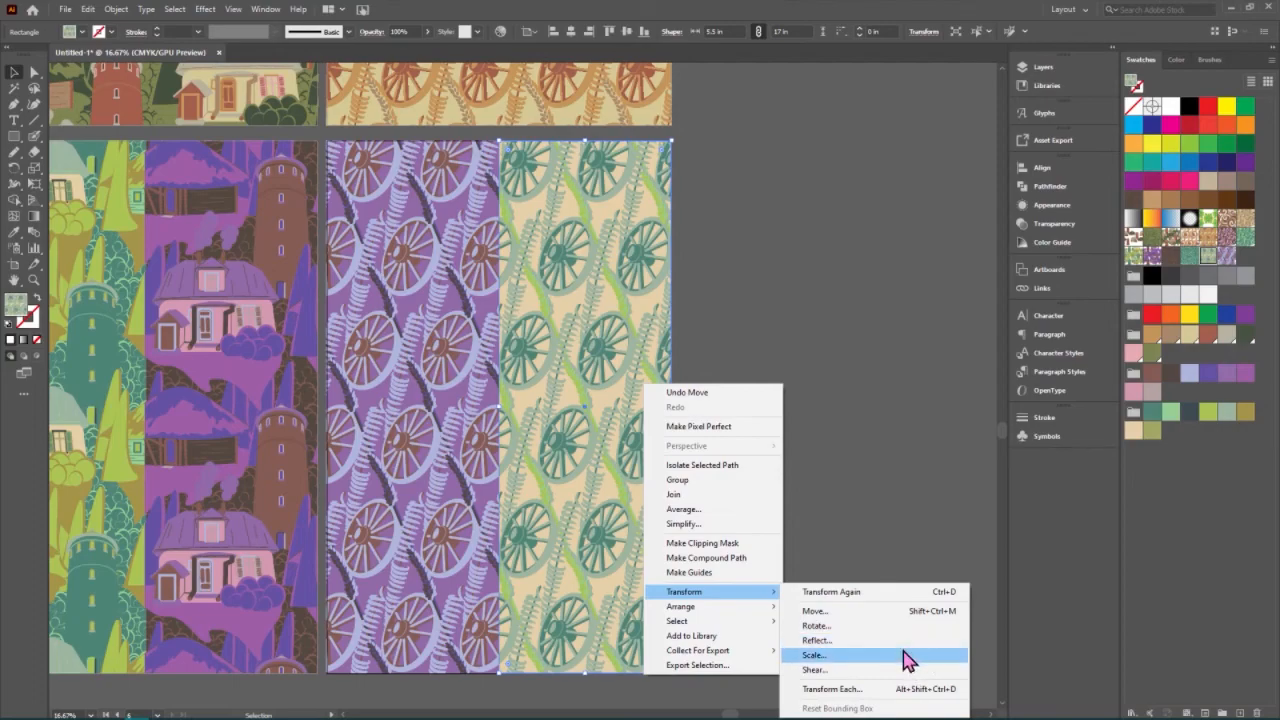
{"action": "left_click", "coordinate": [768, 195]}
{"action": "left_click", "coordinate": [769, 196]}
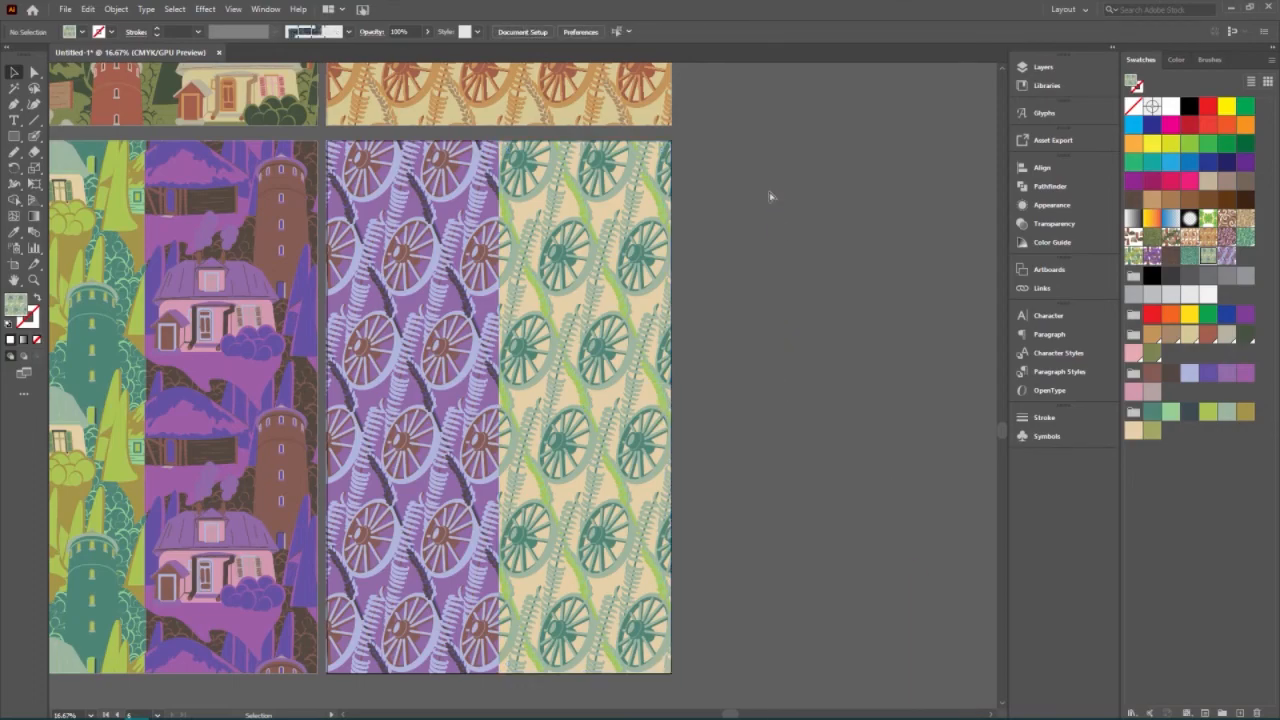
{"action": "key", "text": "ctrl+minus"}
{"action": "key", "text": "ctrl+minus"}
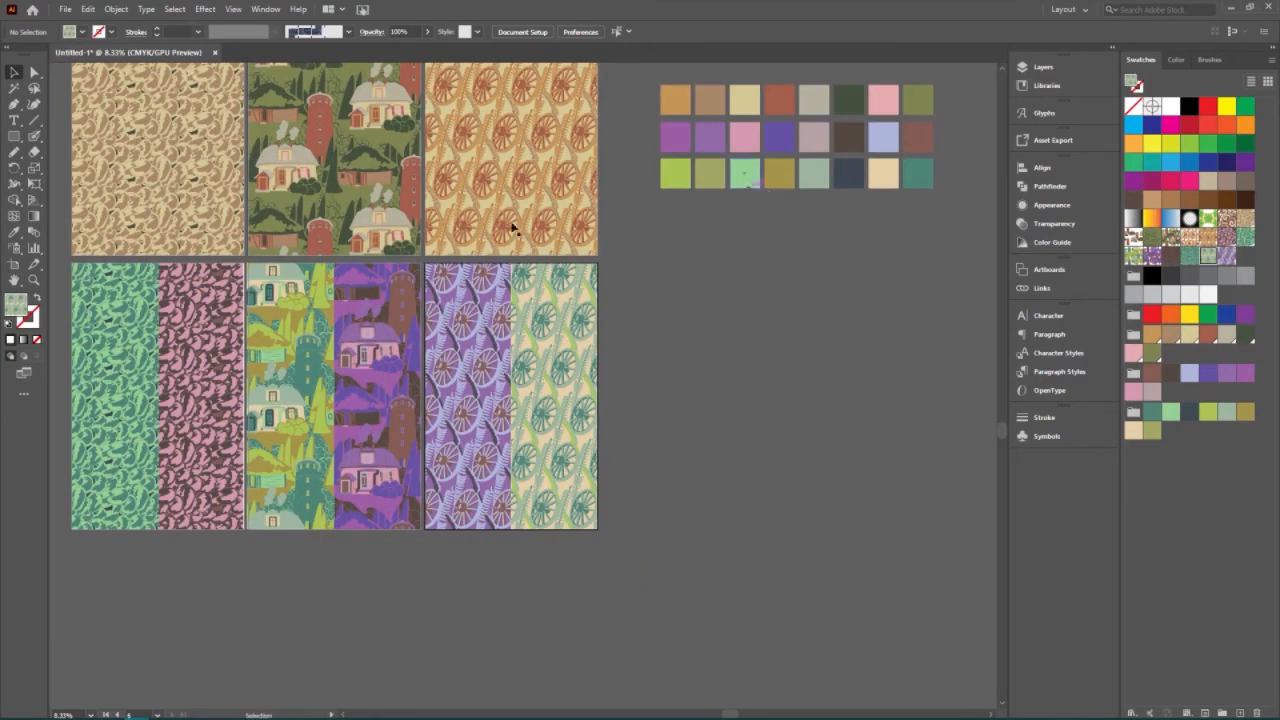
{"action": "scroll", "coordinate": [585, 498], "scroll_direction": "up", "scroll_amount": 3}
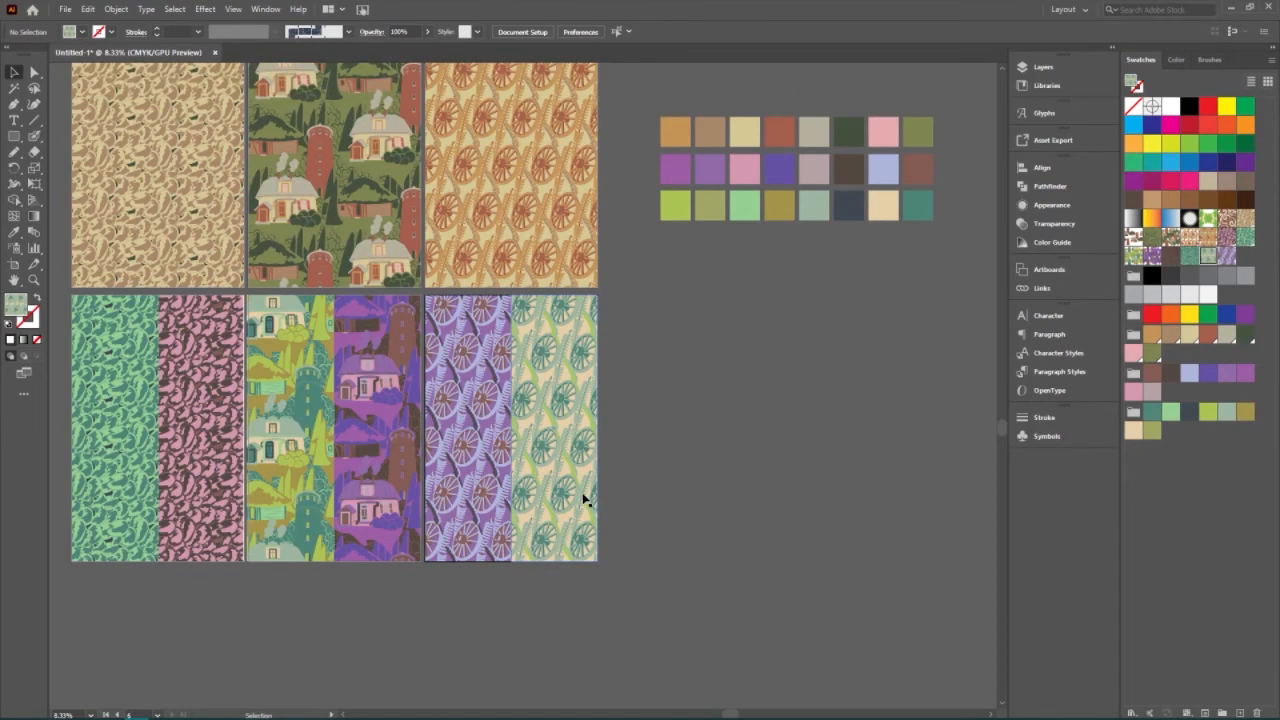